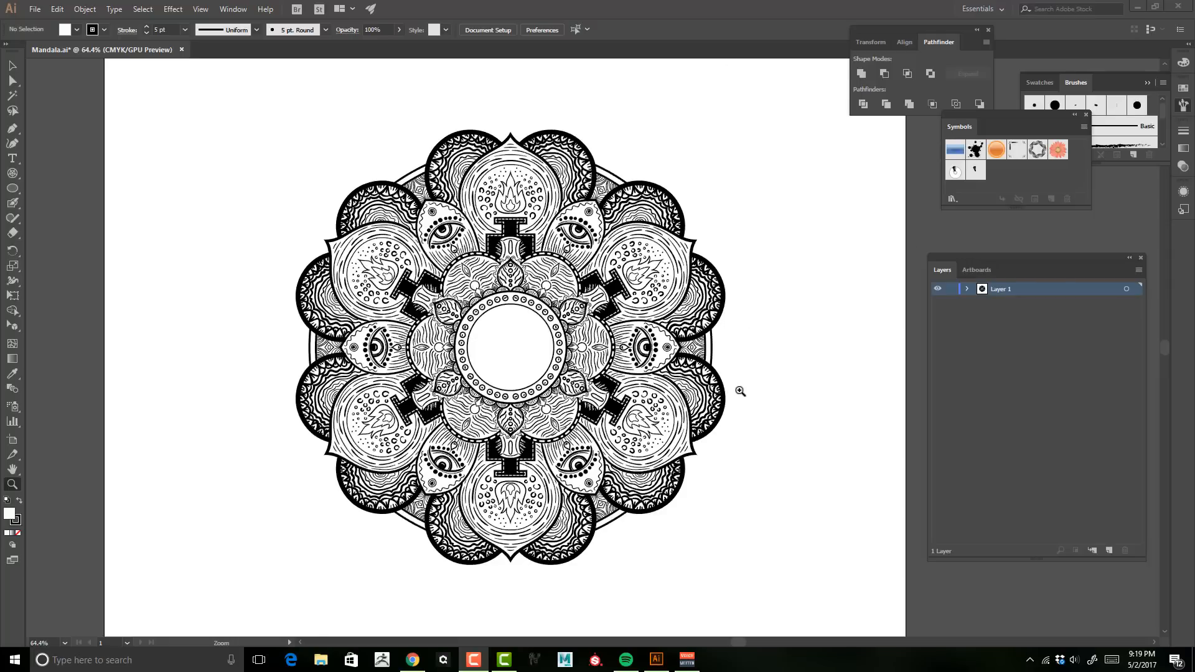
# Step: Create a new 2000 x 2000 px document
pyautogui.click(35, 9)
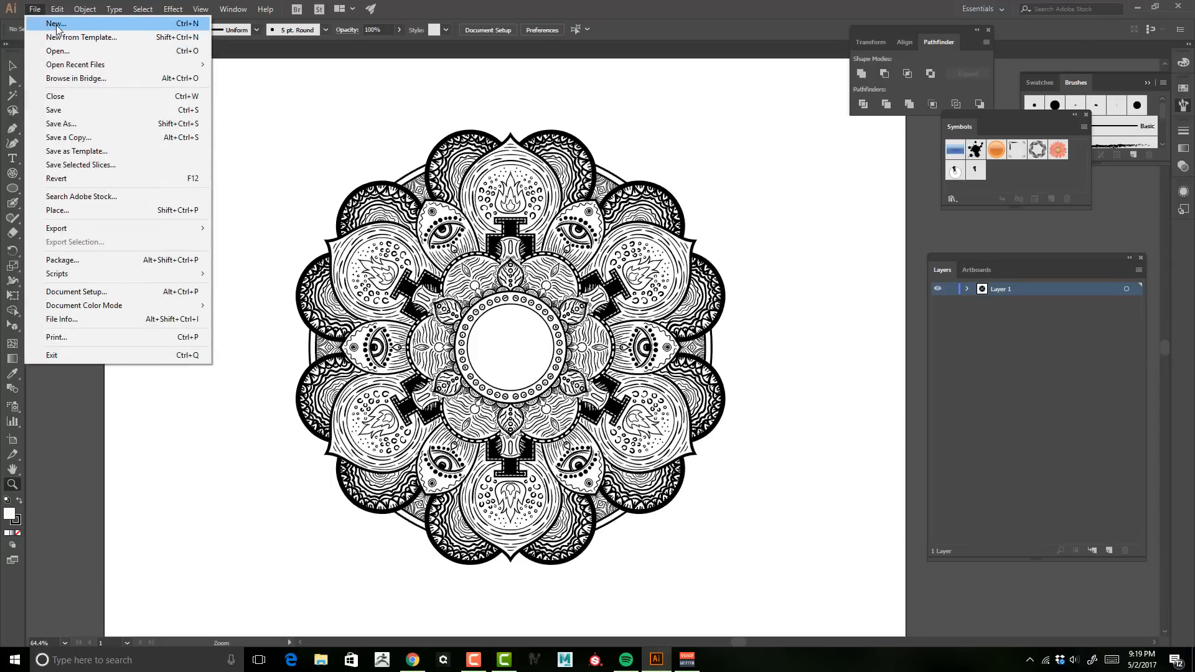
pyautogui.click(56, 26)
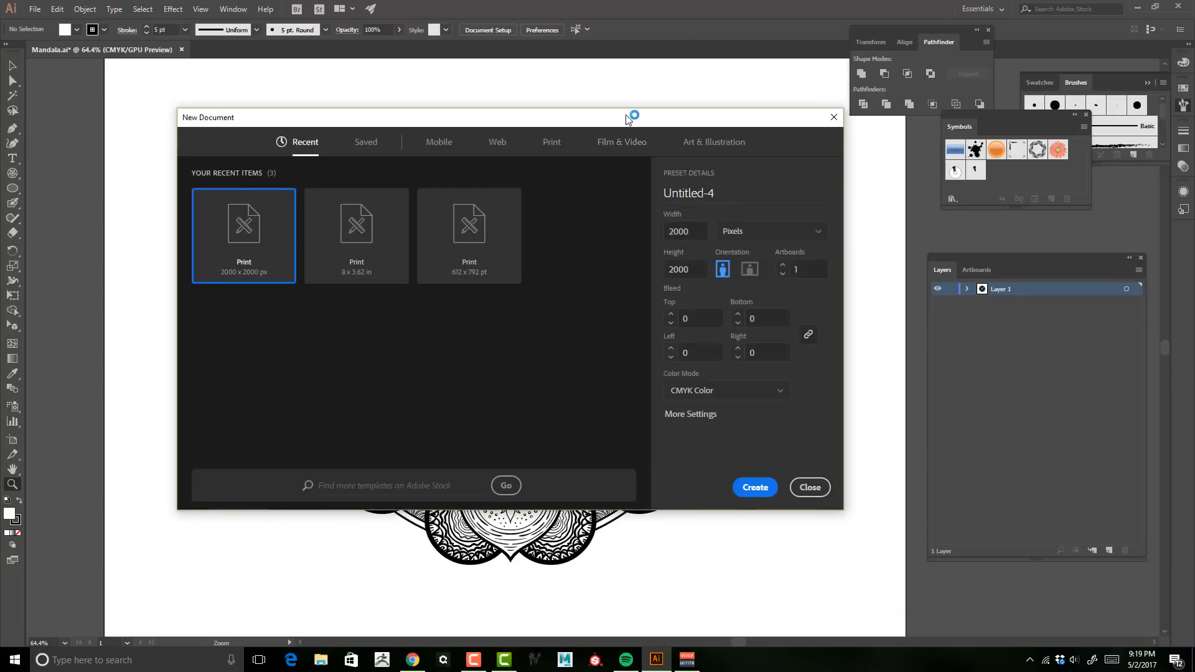
pyautogui.moveTo(632, 115); pyautogui.dragTo(664, 126)
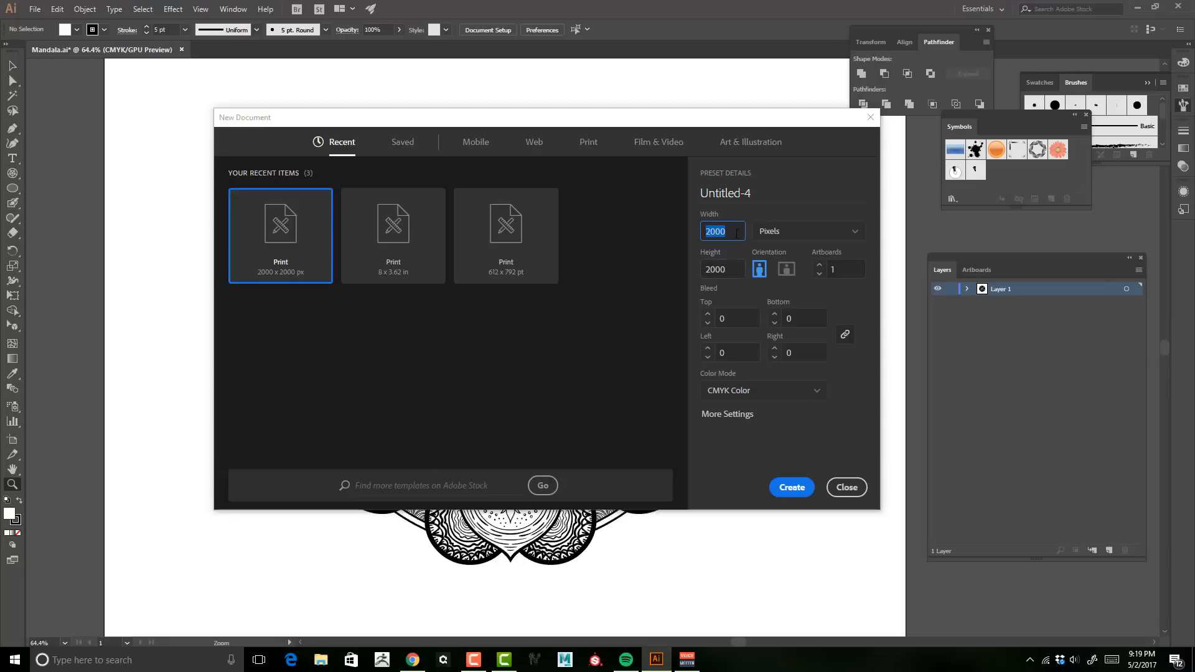
pyautogui.click(799, 236)
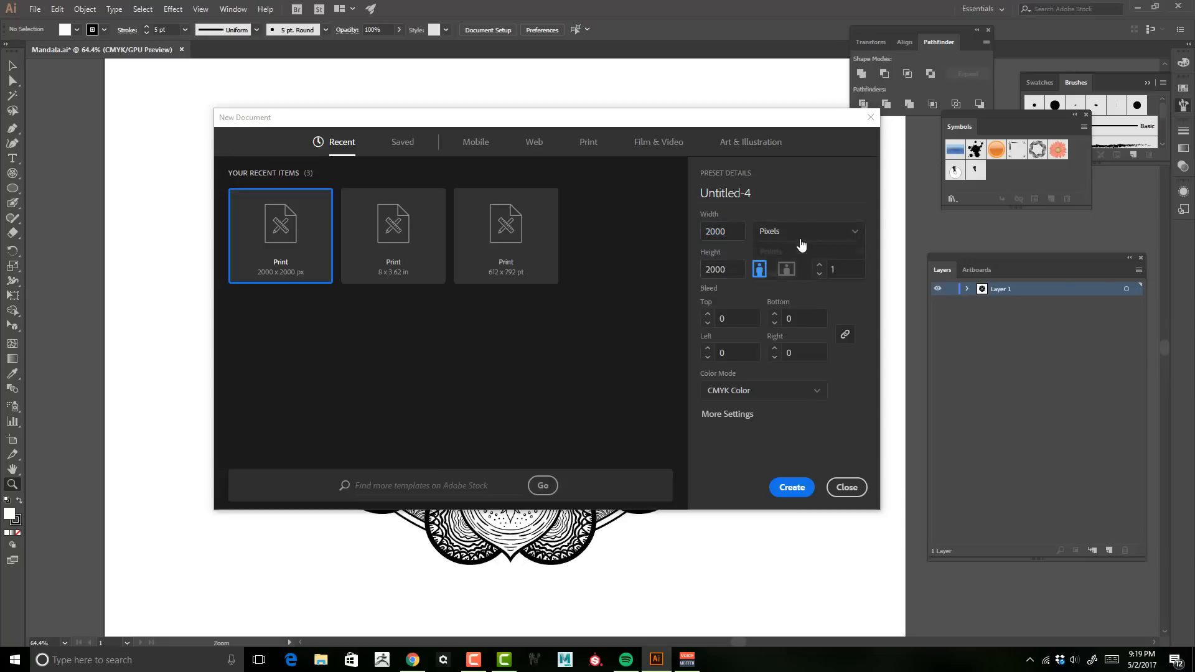
pyautogui.click(733, 226)
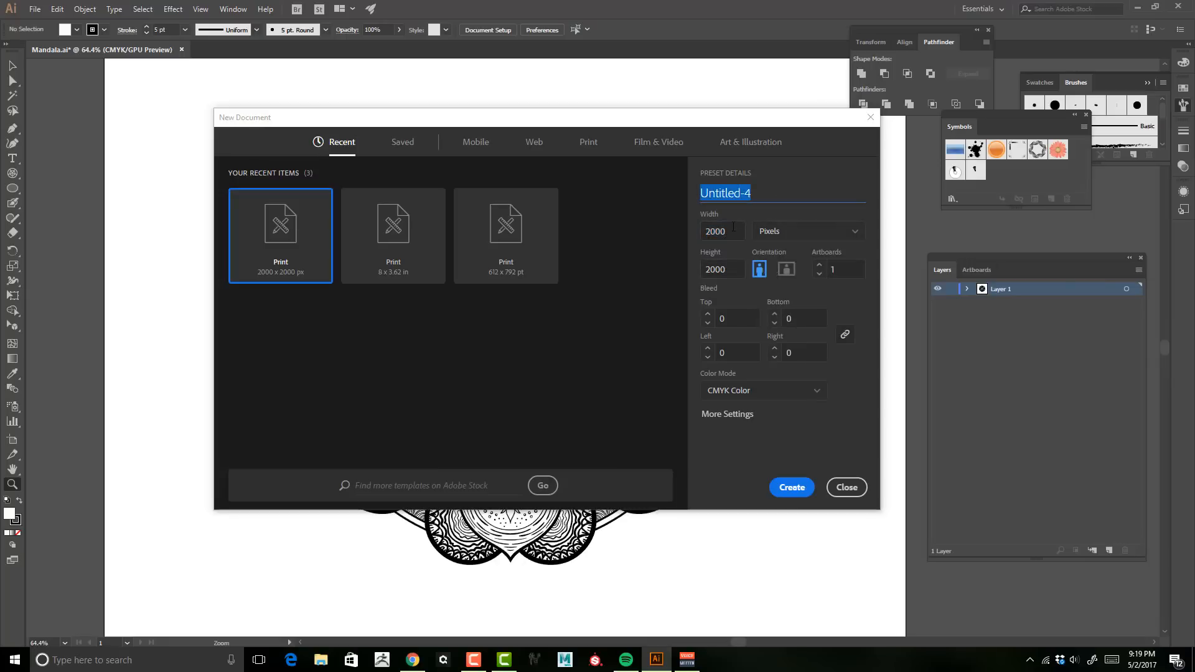
pyautogui.press('Tab')
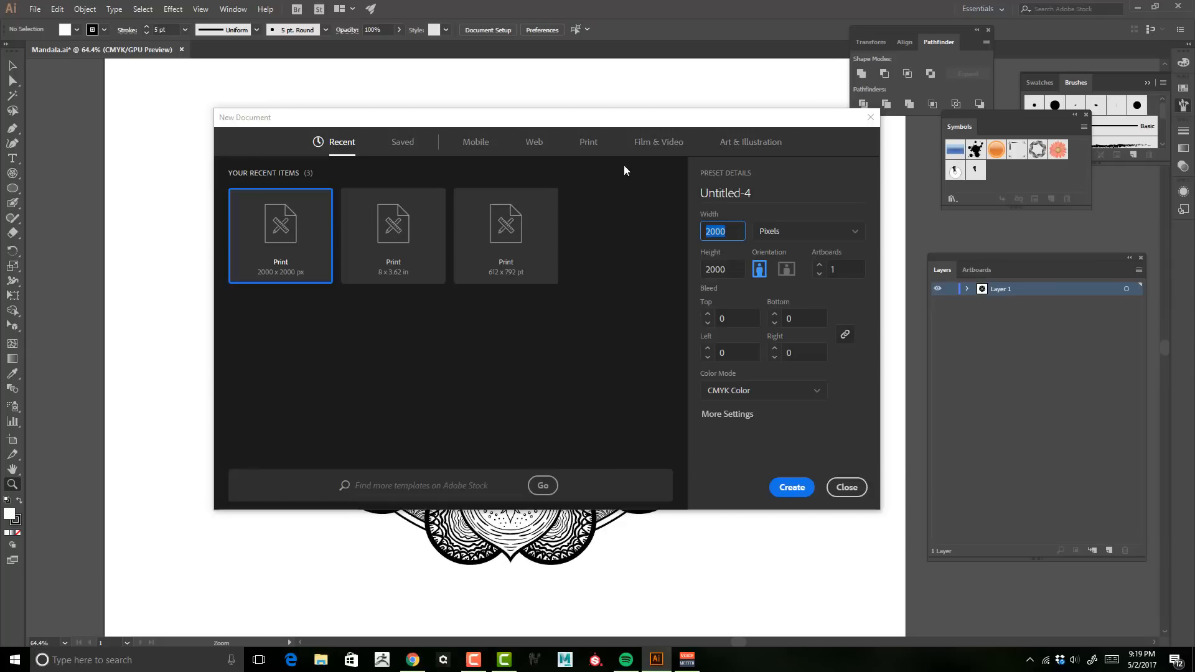
pyautogui.moveTo(629, 124); pyautogui.dragTo(616, 132)
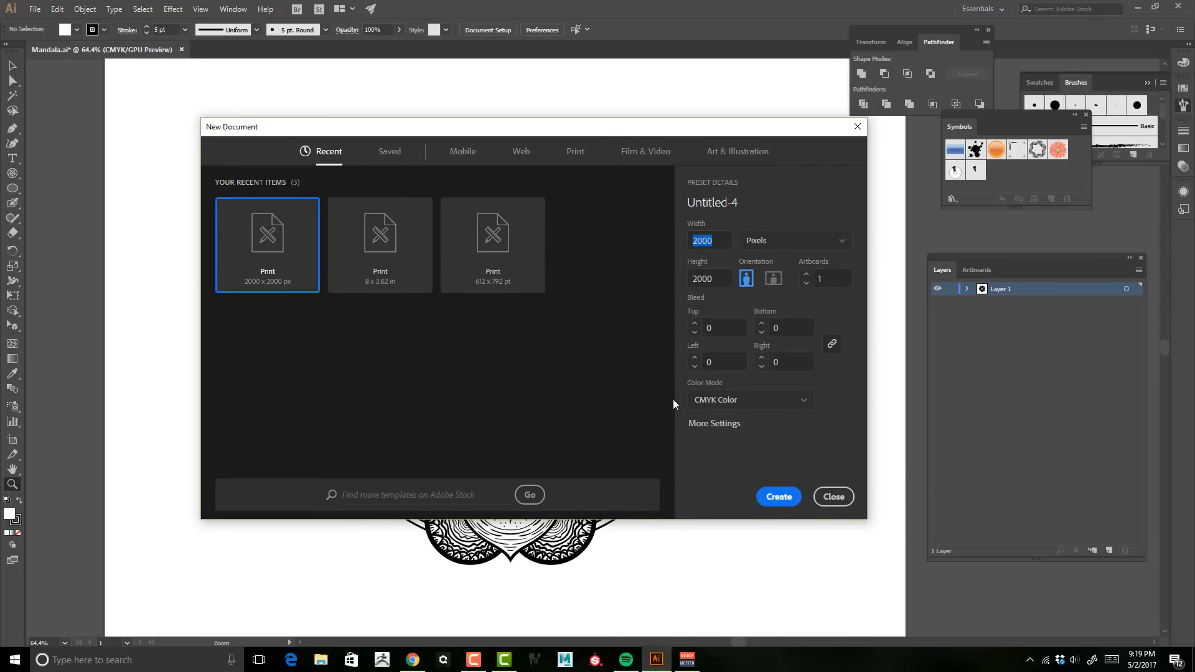
pyautogui.moveTo(689, 136); pyautogui.dragTo(725, 150)
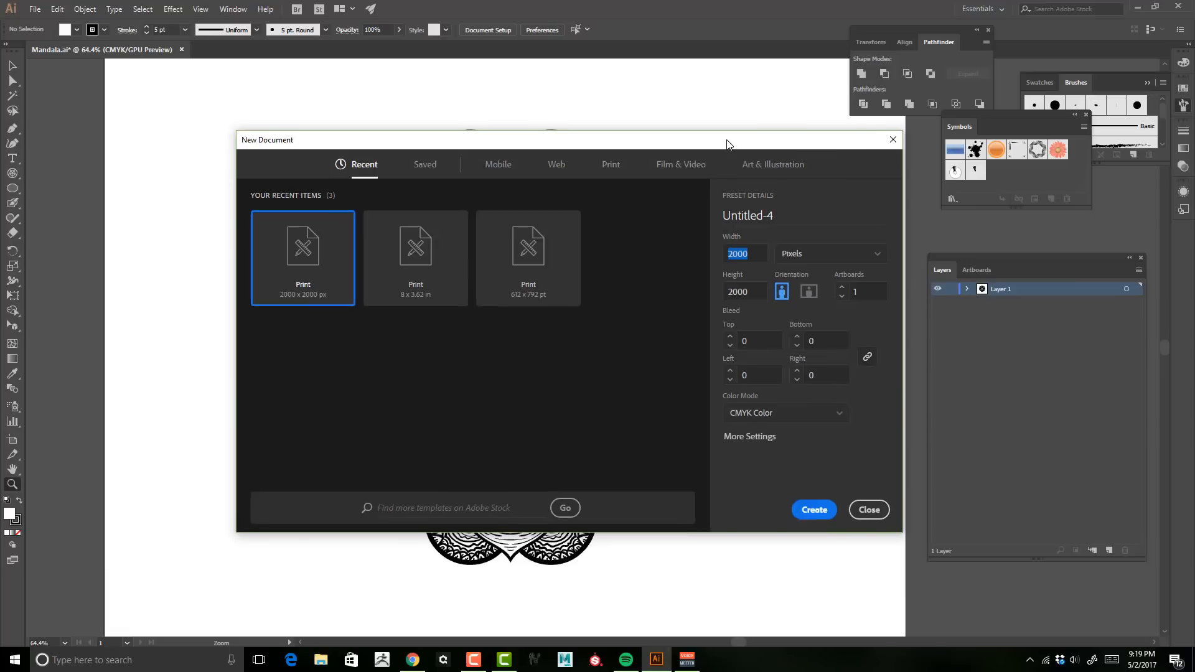
pyautogui.click(807, 512)
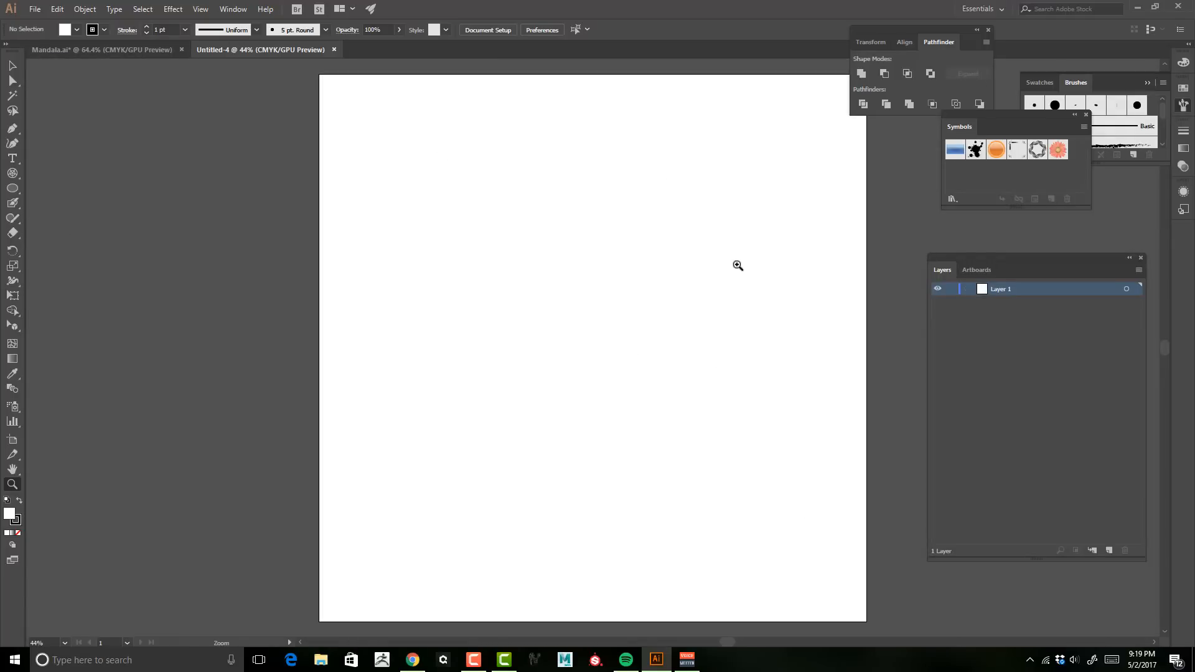
# Step: Switch to the Polar Grid Tool and set its concentric and radial dividers to 5
pyautogui.press('space')
pyautogui.moveTo(725, 265); pyautogui.dragTo(652, 265)
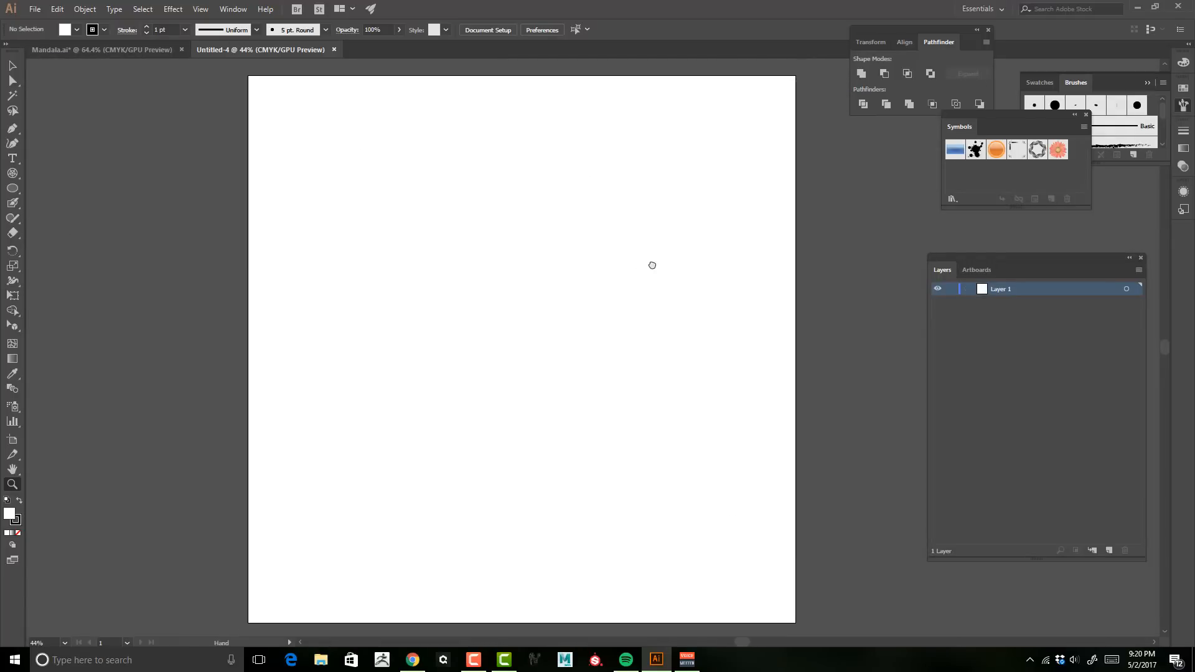
pyautogui.click(16, 177)
pyautogui.click(69, 173)
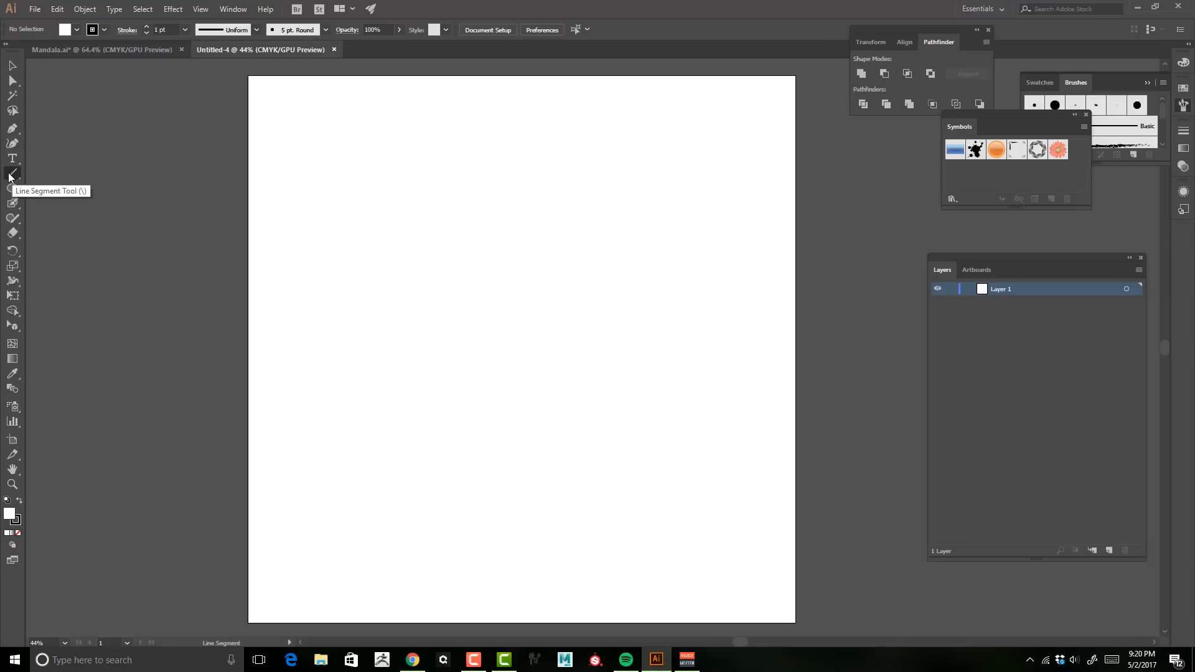
pyautogui.click(10, 178)
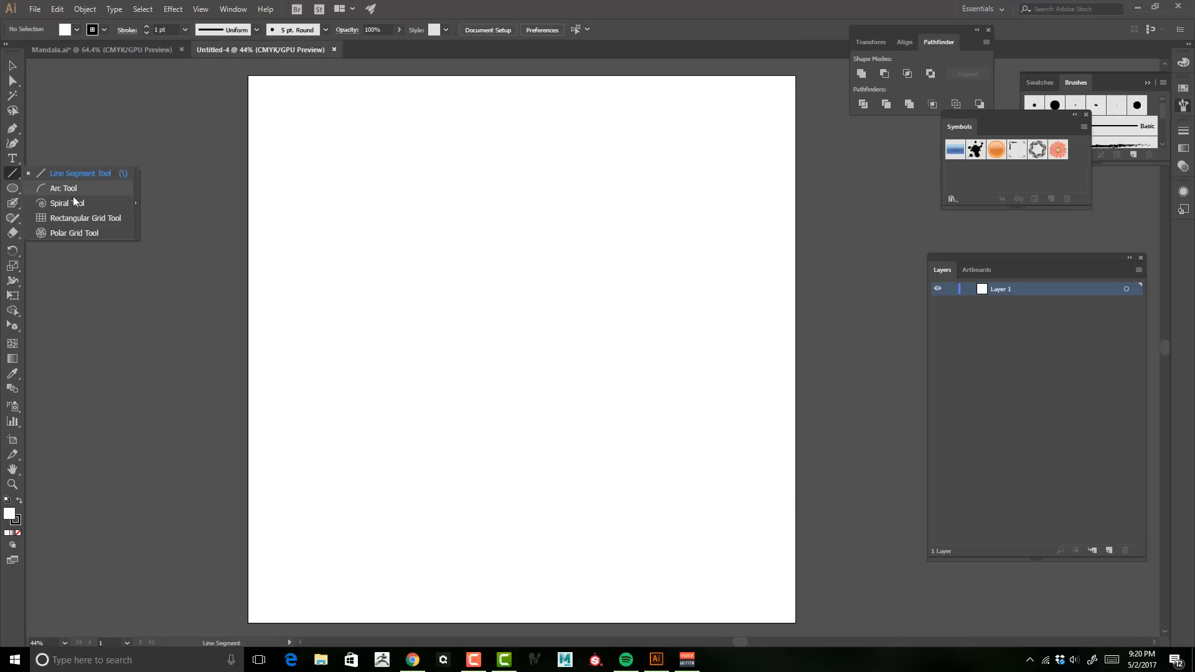
pyautogui.click(72, 235)
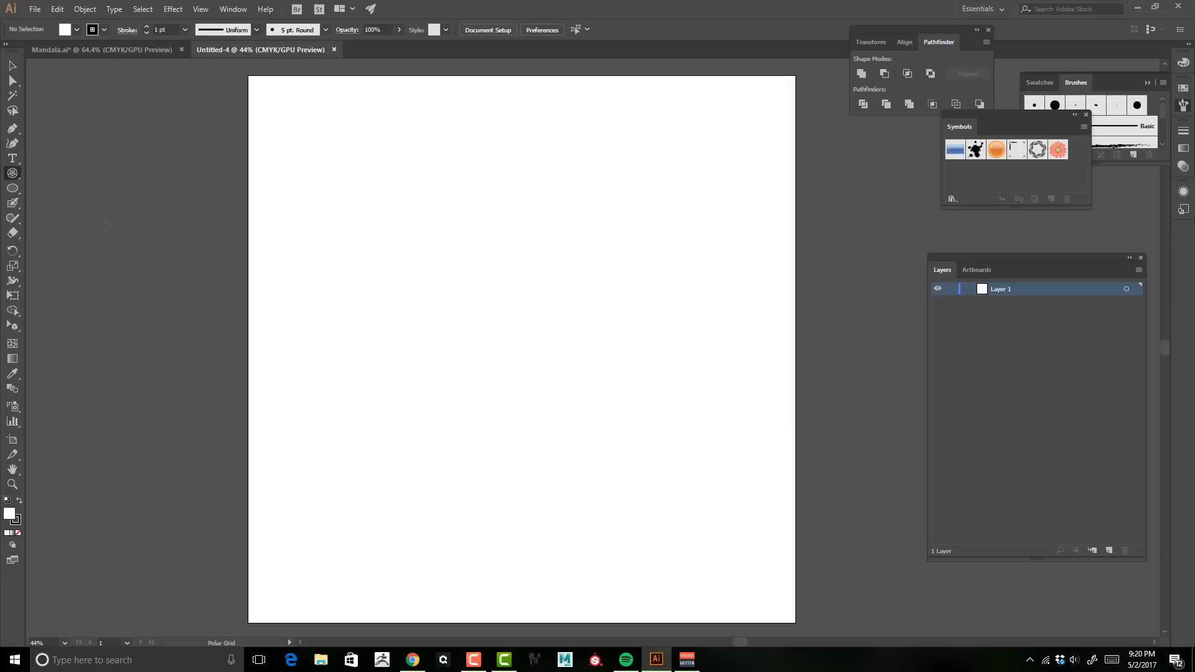
pyautogui.doubleClick(13, 173)
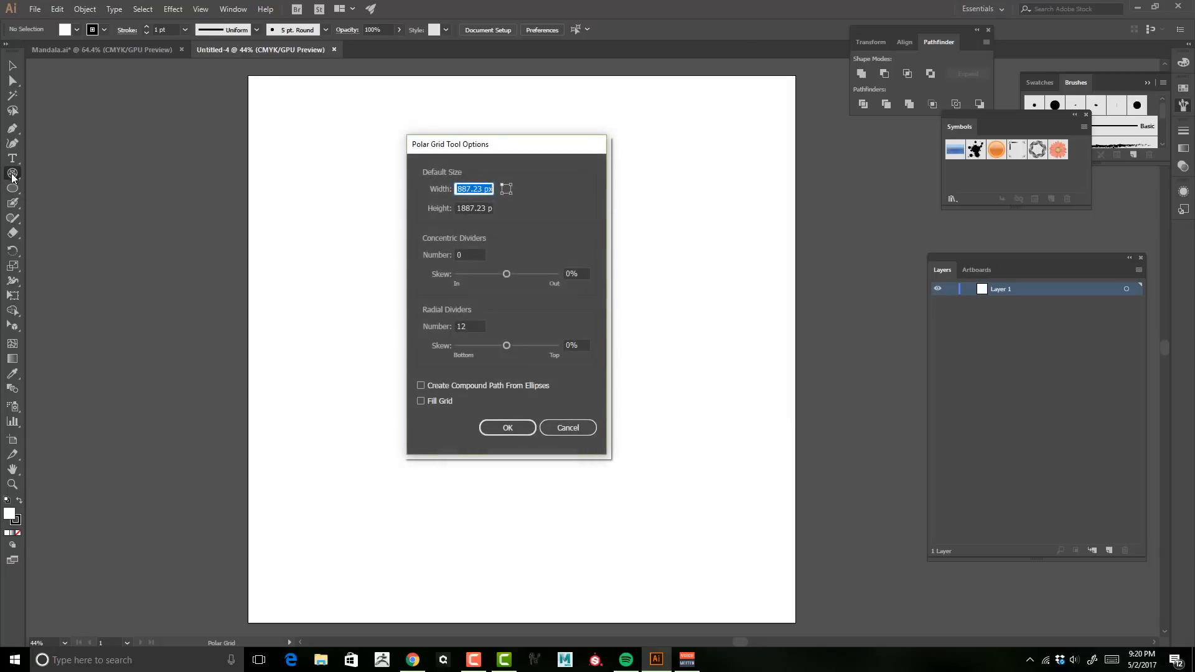
pyautogui.moveTo(475, 149); pyautogui.dragTo(629, 133)
pyautogui.click(619, 239)
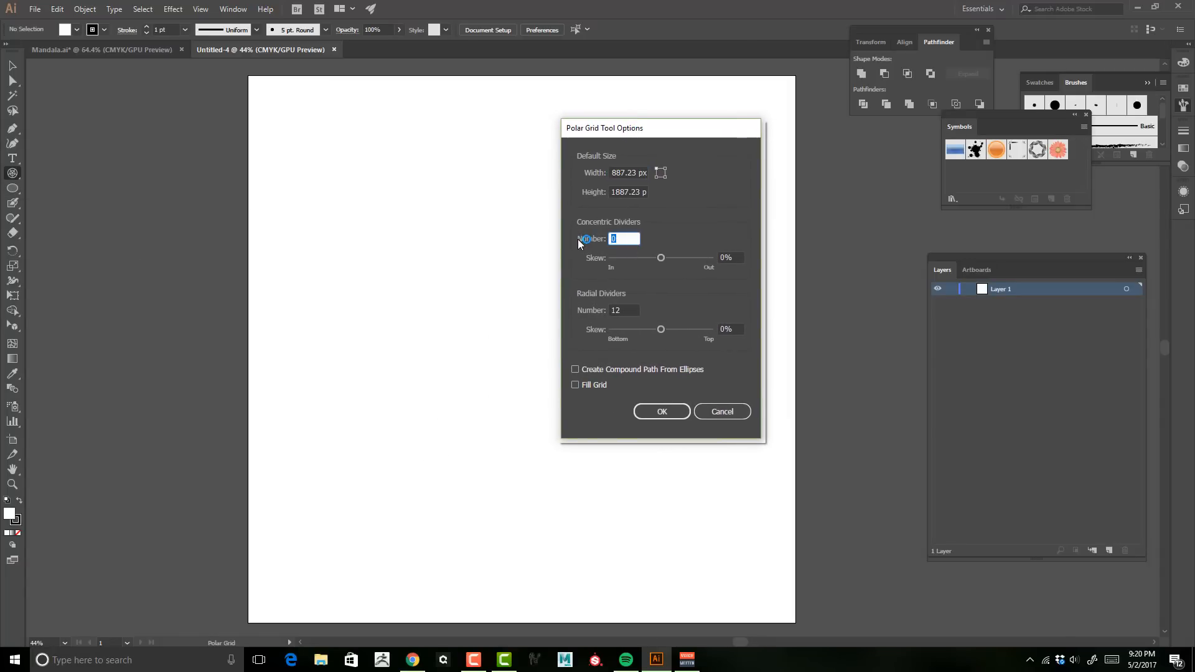
pyautogui.write('5')
pyautogui.press('Tab')
pyautogui.press('Tab')
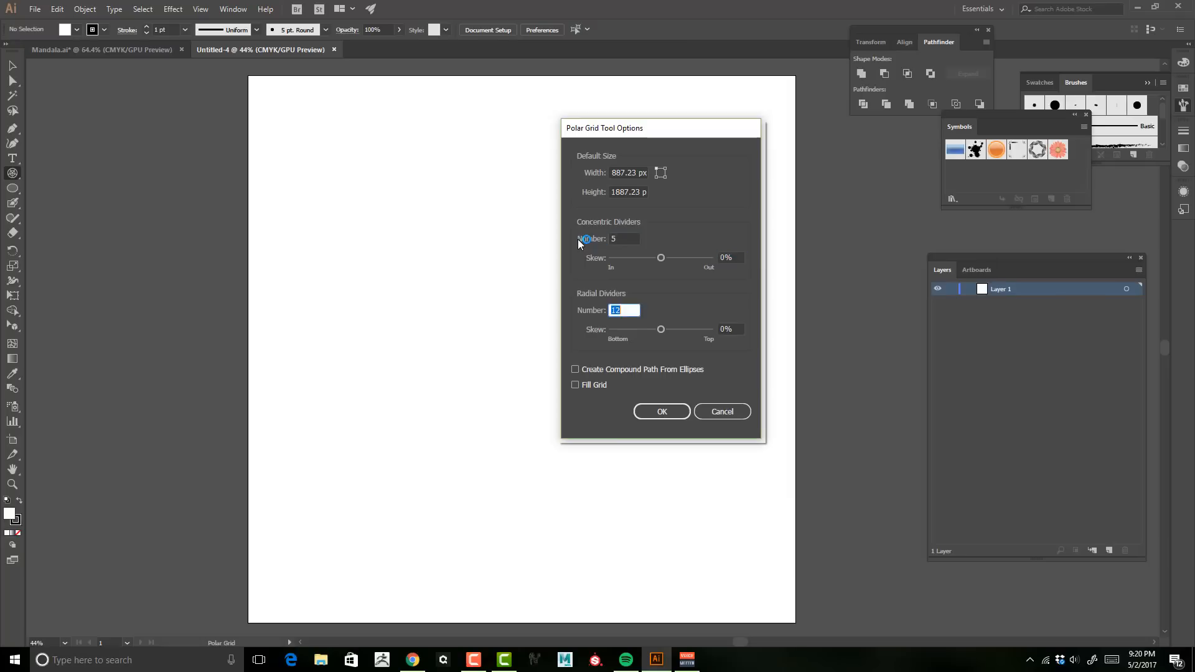
pyautogui.write('5')
pyautogui.click(633, 239)
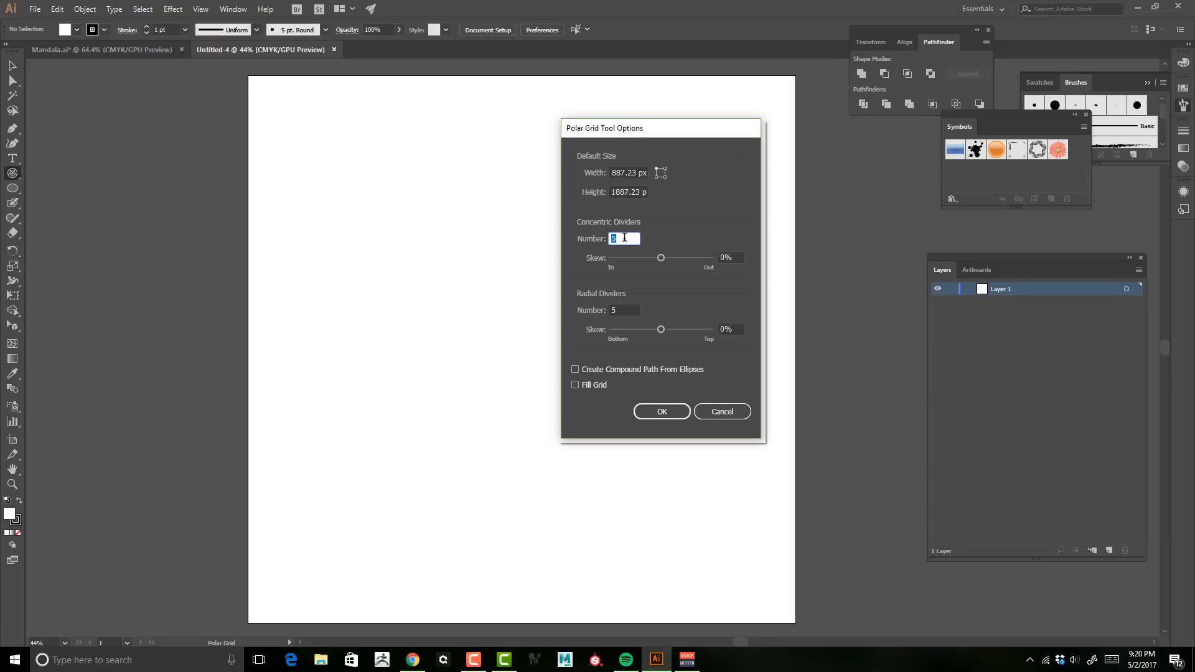
pyautogui.press('Return')
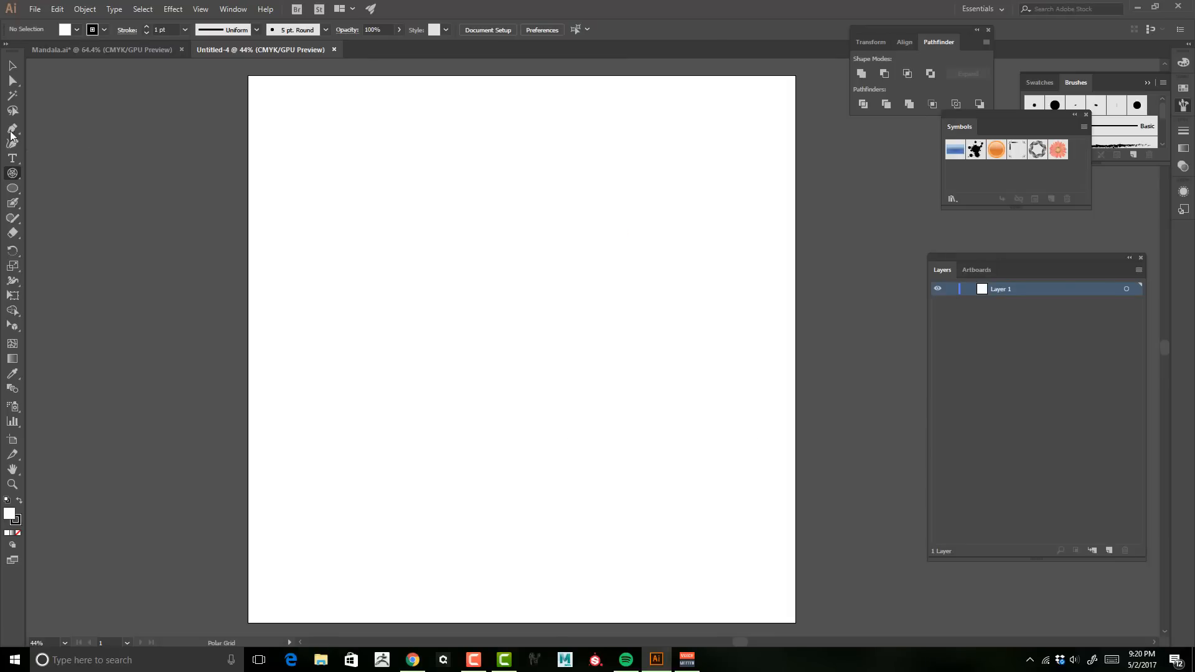
pyautogui.doubleClick(18, 175)
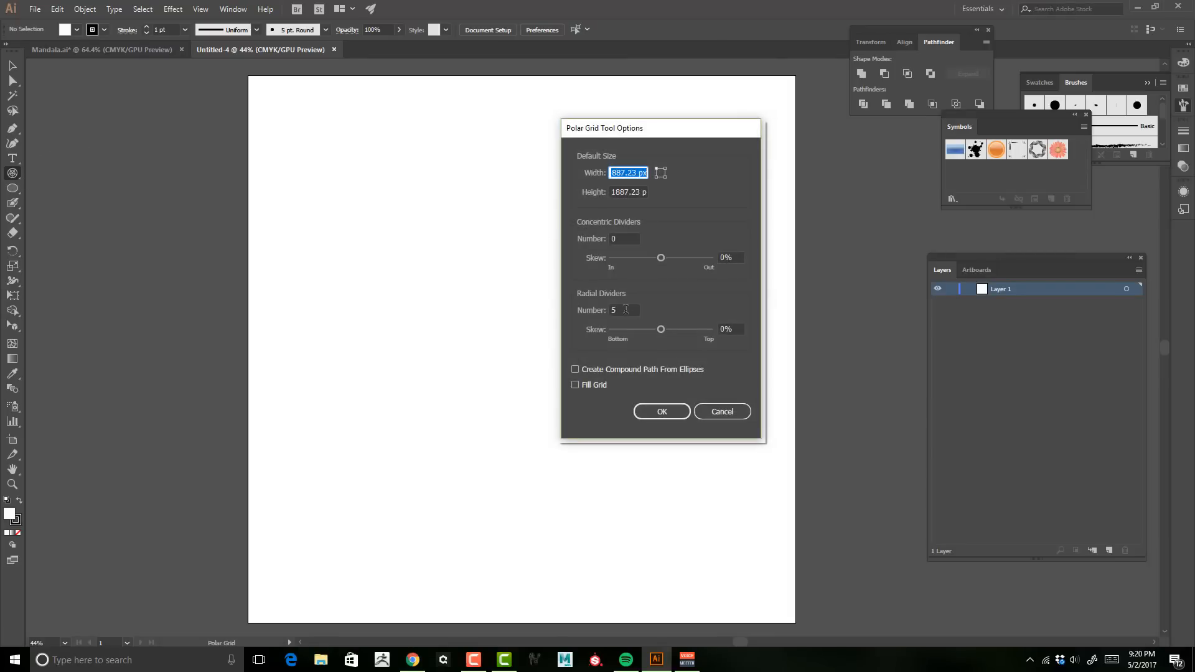
pyautogui.press('Tab')
pyautogui.press('Tab')
pyautogui.press('Tab')
pyautogui.press('Tab')
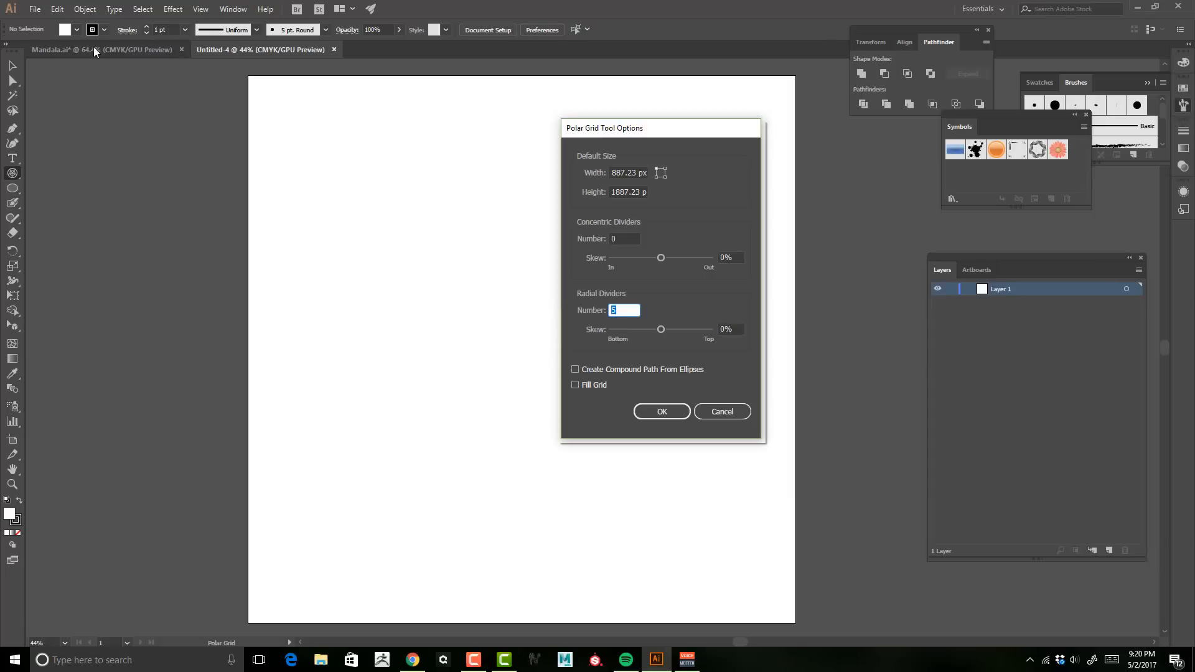
pyautogui.click(721, 410)
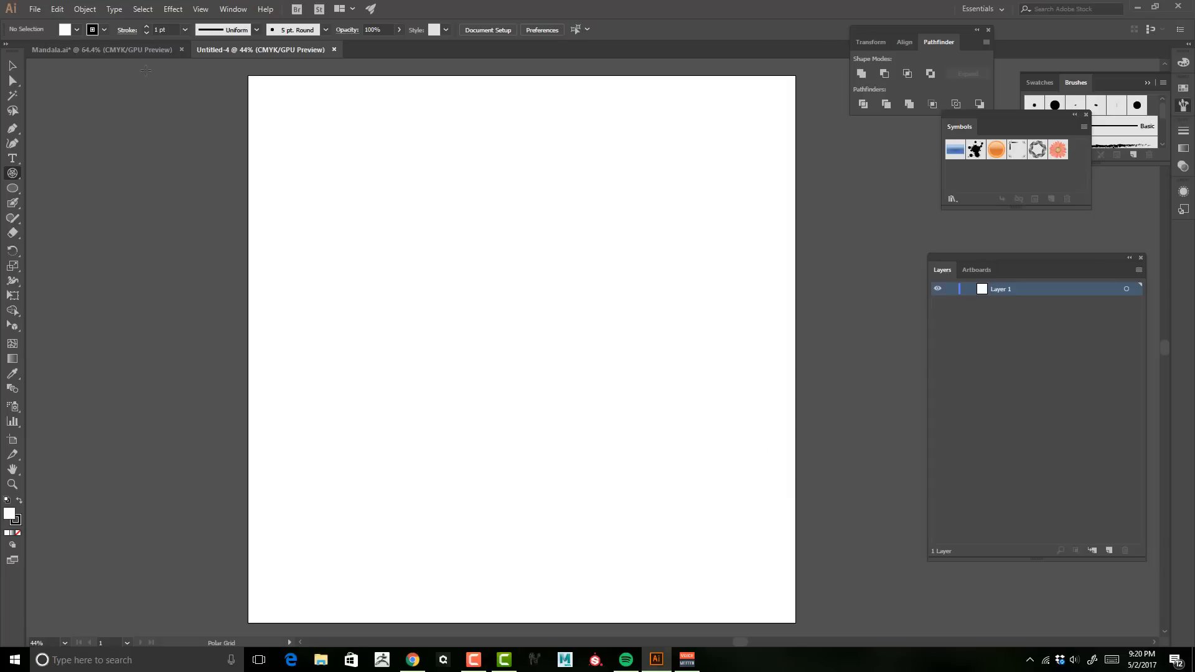
# Step: Glance at the Mandala reference document and return to the new document
pyautogui.click(109, 50)
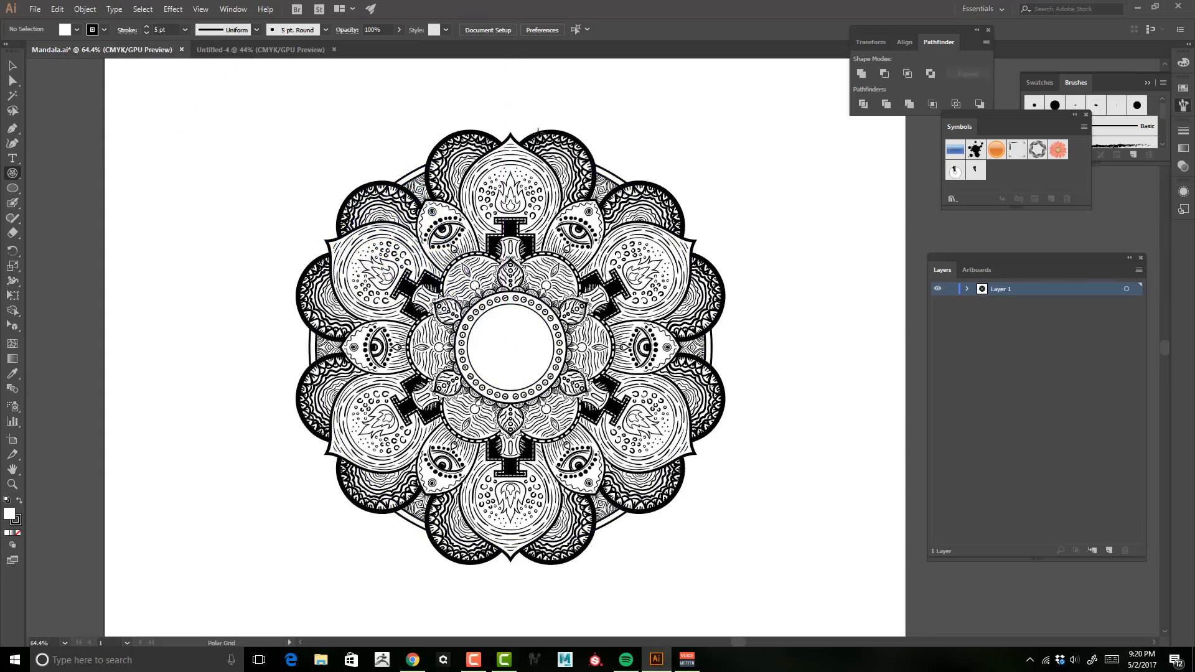
pyautogui.click(948, 290)
pyautogui.click(273, 49)
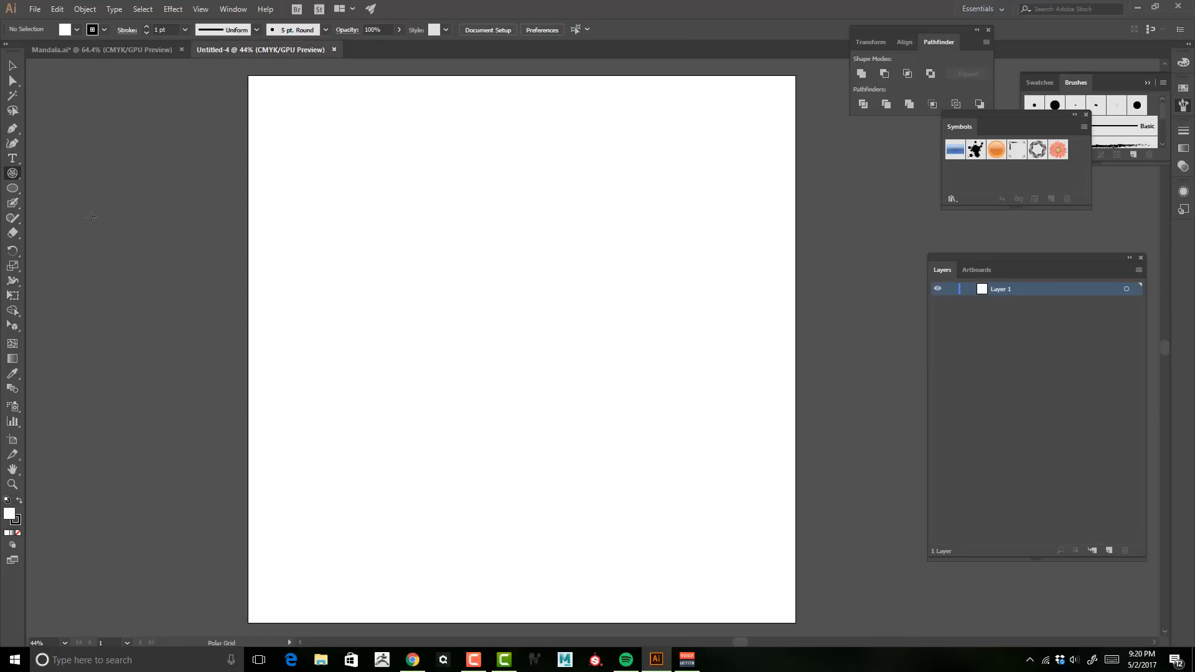
# Step: Set the Polar Grid Tool to 0 concentric and 12 radial dividers, then draw a grid about 1934 px wide filling the artboard
pyautogui.doubleClick(13, 174)
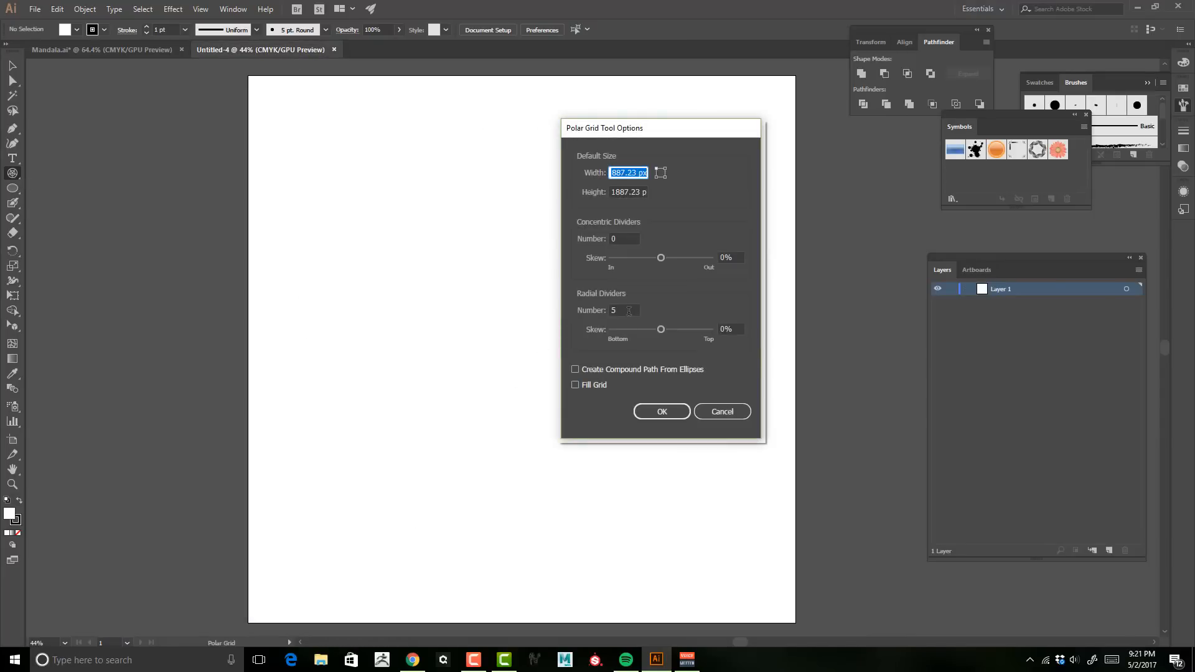
pyautogui.click(629, 311)
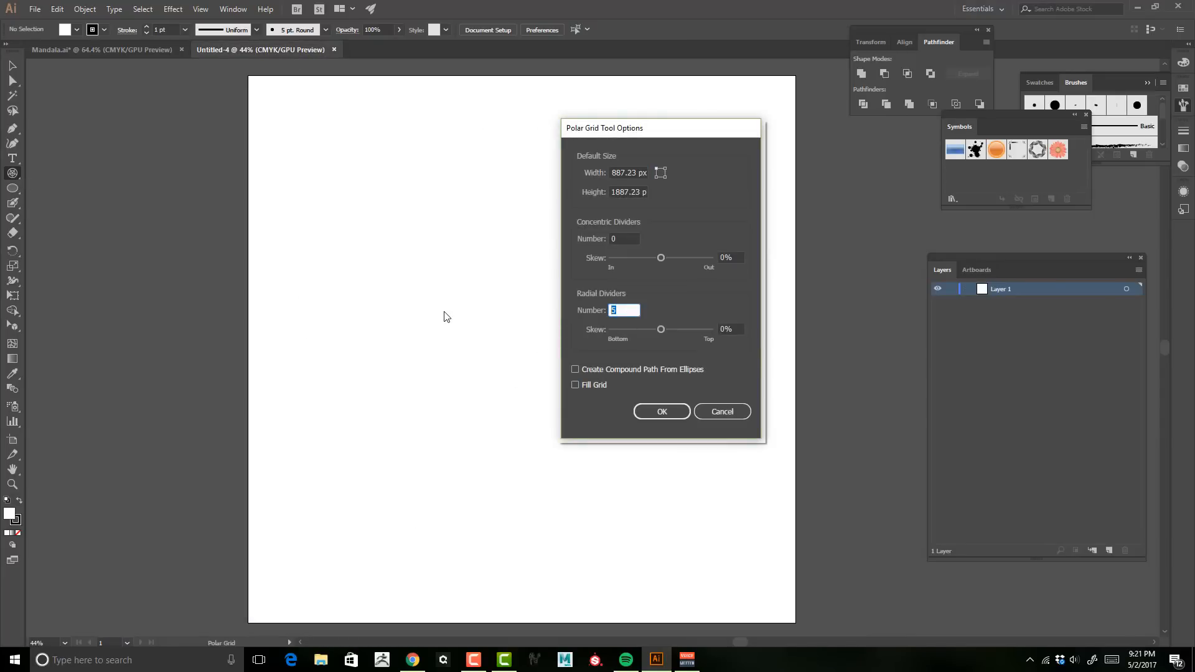
pyautogui.write('12')
pyautogui.moveTo(630, 310); pyautogui.dragTo(590, 312)
pyautogui.moveTo(671, 134)
pyautogui.mouseDown()
pyautogui.moveTo(662, 150)
pyautogui.moveTo(671, 139)
pyautogui.mouseUp()
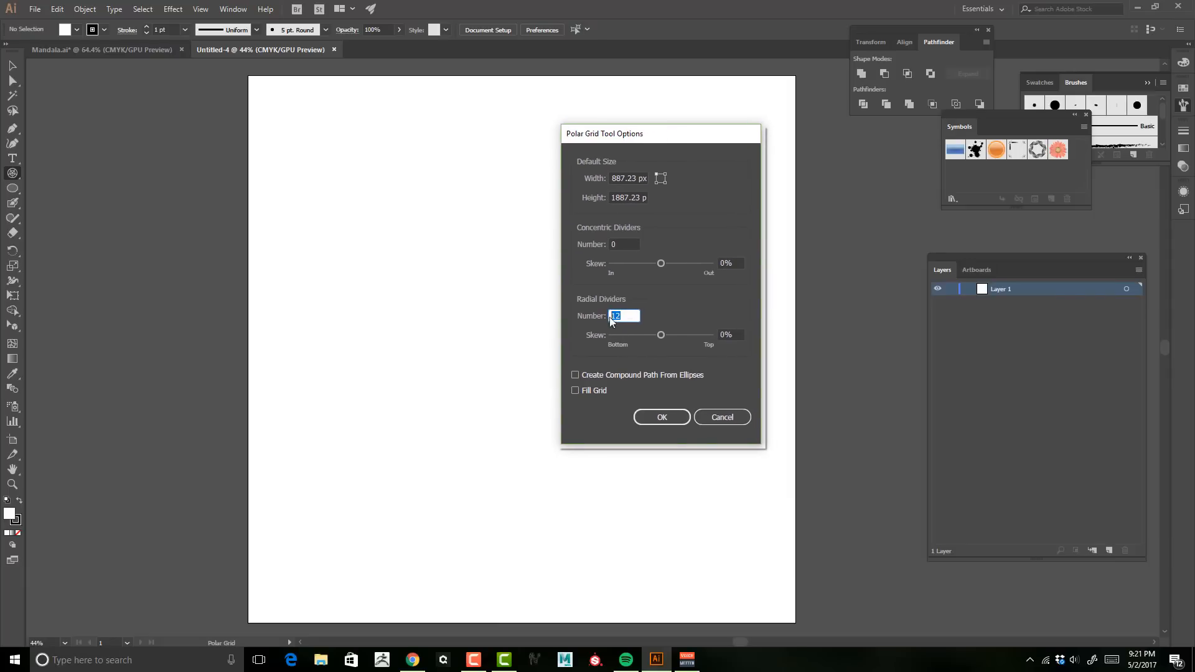
pyautogui.click(670, 418)
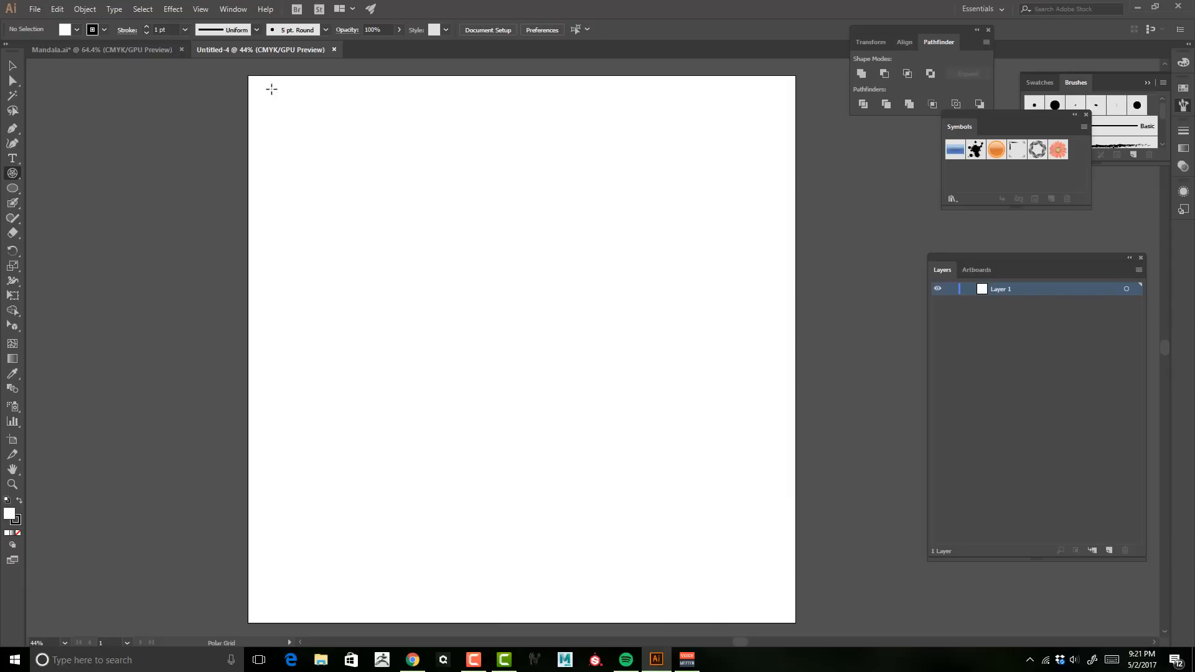
pyautogui.moveTo(254, 83); pyautogui.dragTo(720, 613)
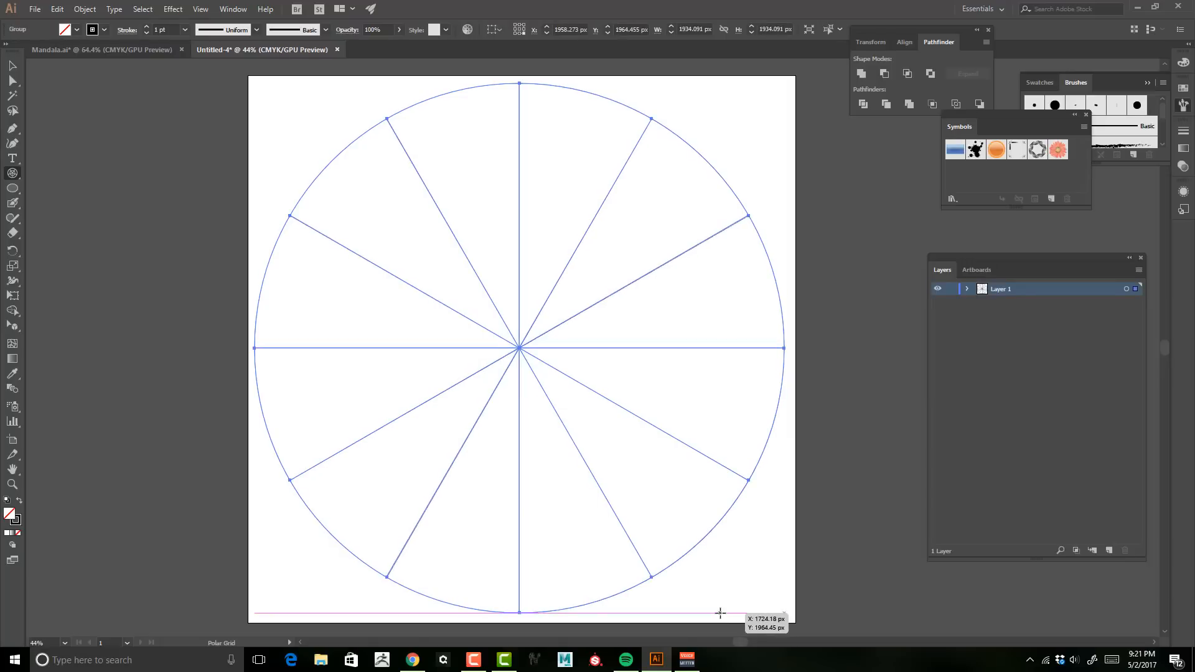
# Step: Select and delete the bottom half of the polar grid
pyautogui.click(13, 81)
pyautogui.click(112, 365)
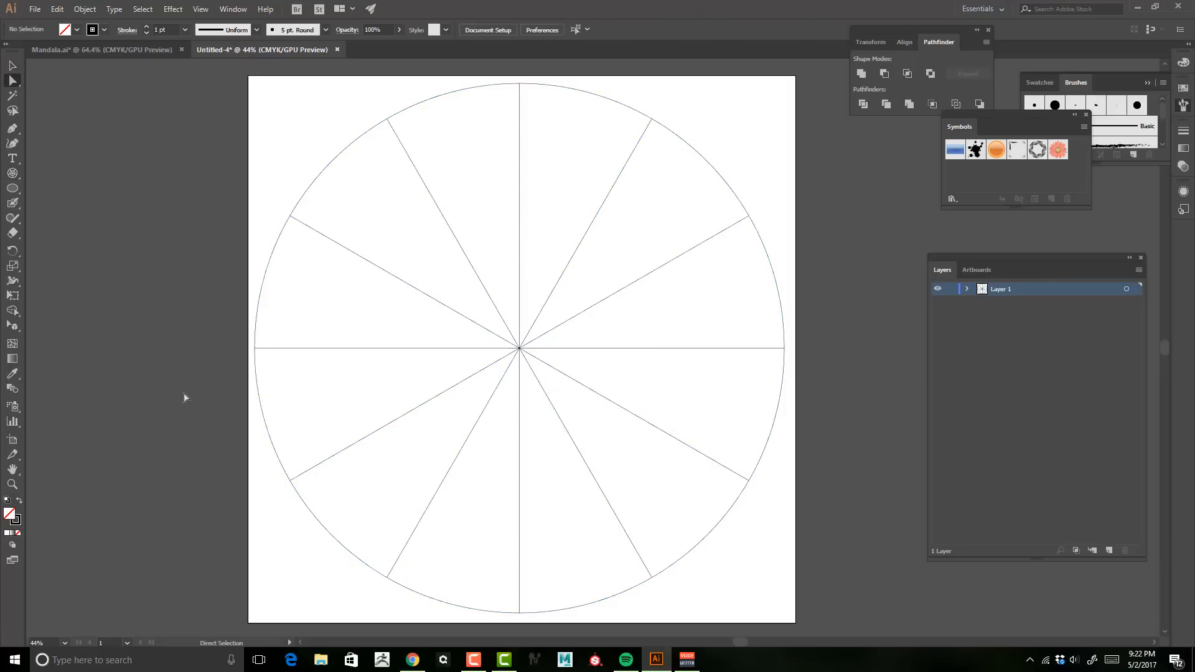
pyautogui.moveTo(178, 372); pyautogui.dragTo(851, 588)
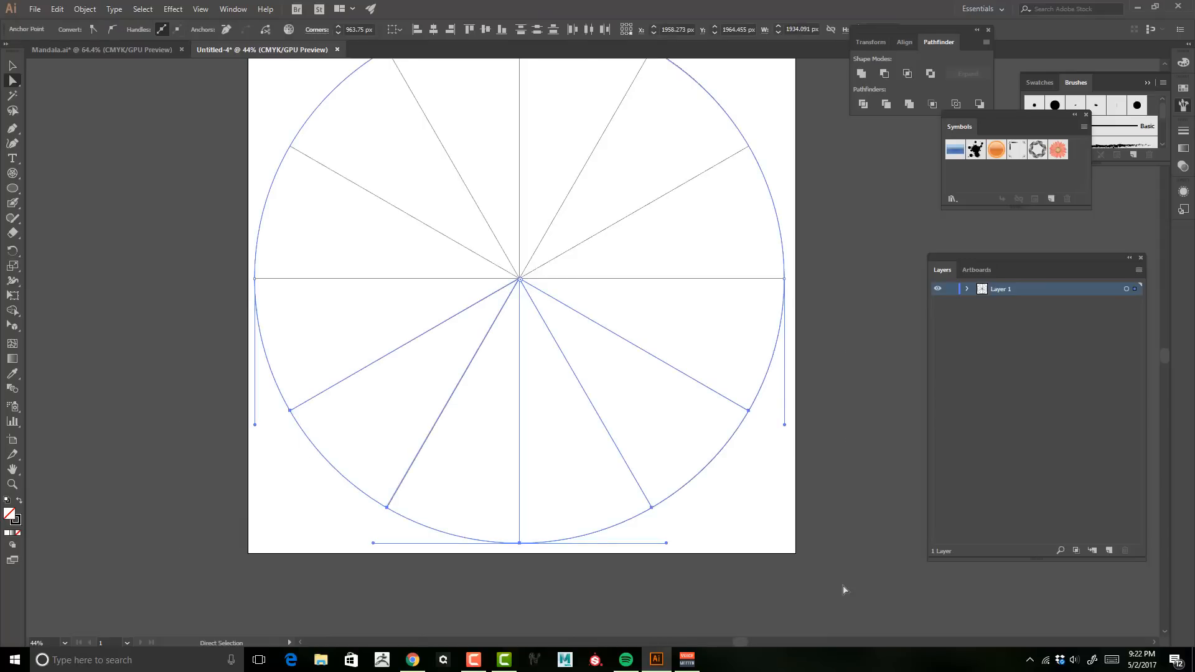
pyautogui.press('Delete')
# Step: Delete the right half of the remaining grid, then its lower-left spoke and horizontal baseline
pyautogui.scroll(3, 670, 531)
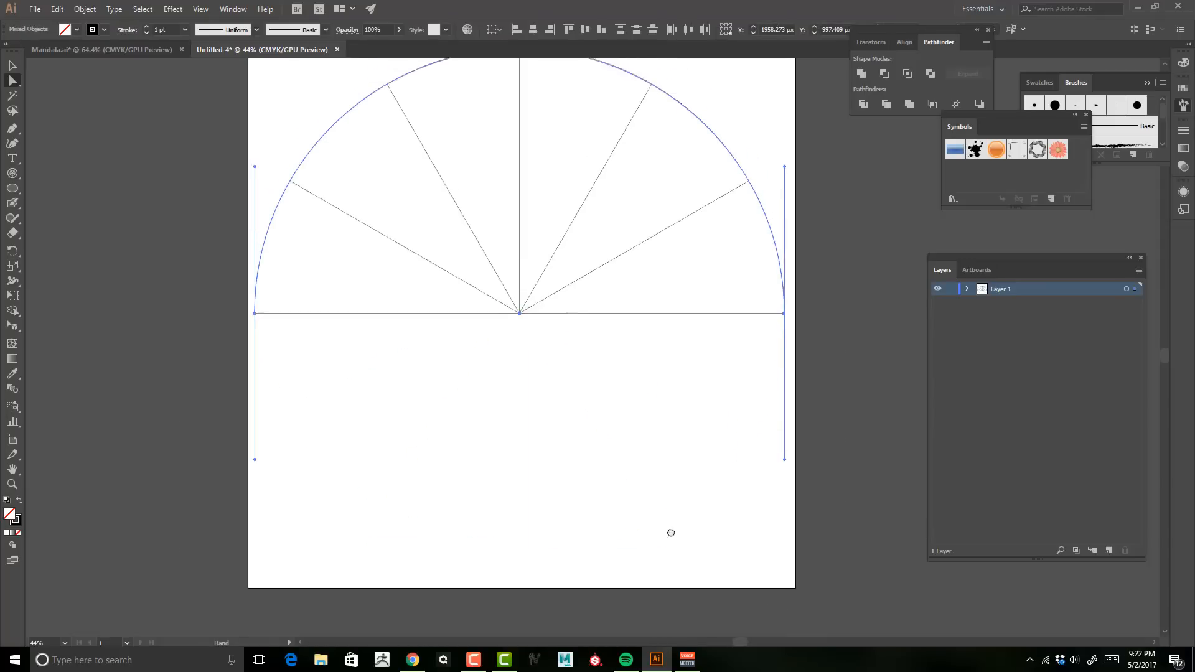
pyautogui.moveTo(769, 205); pyautogui.dragTo(554, 420)
pyautogui.press('Delete')
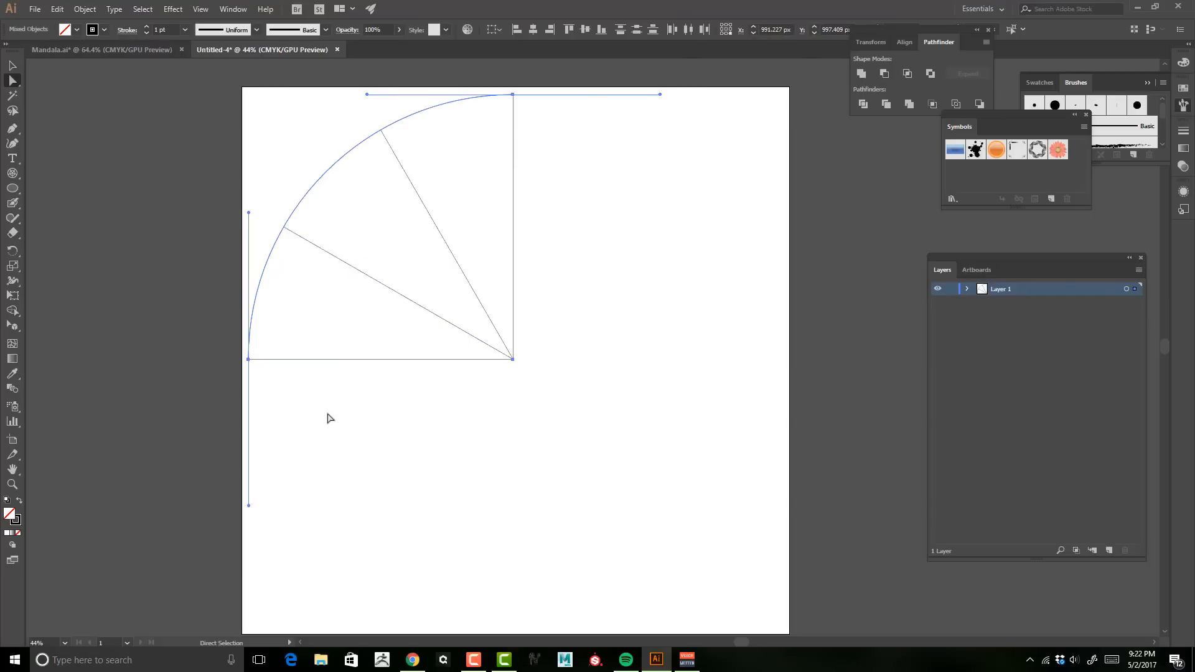
pyautogui.moveTo(327, 419); pyautogui.dragTo(392, 263)
pyautogui.press('Delete')
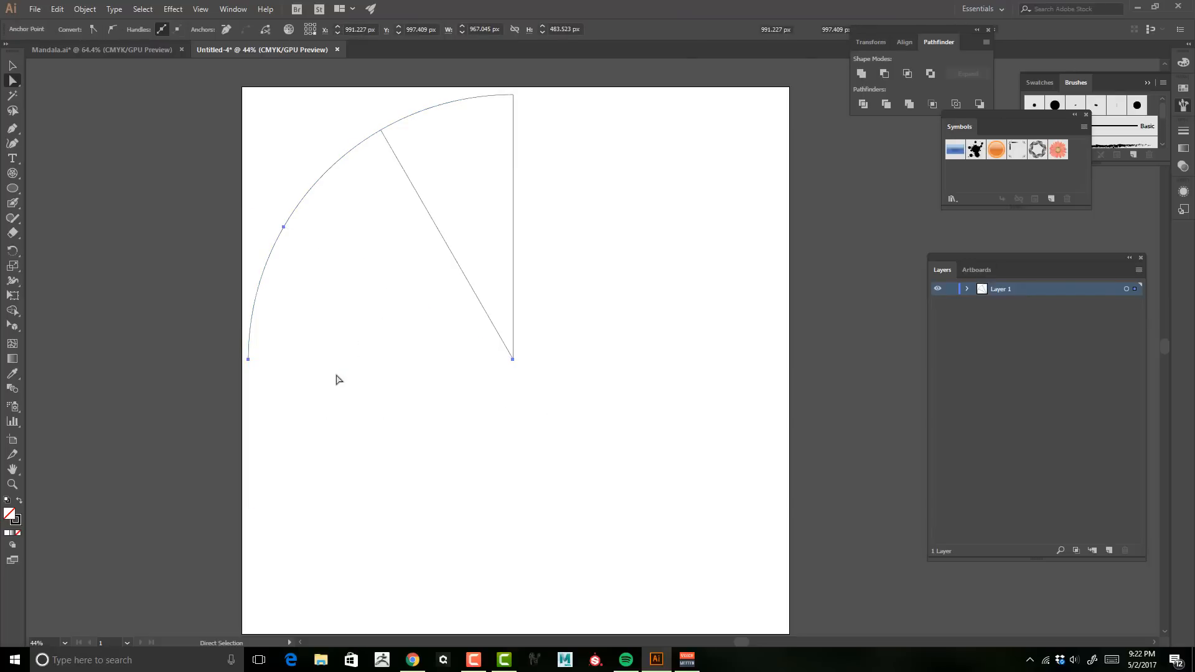
pyautogui.press('space')
pyautogui.moveTo(386, 309); pyautogui.dragTo(409, 390)
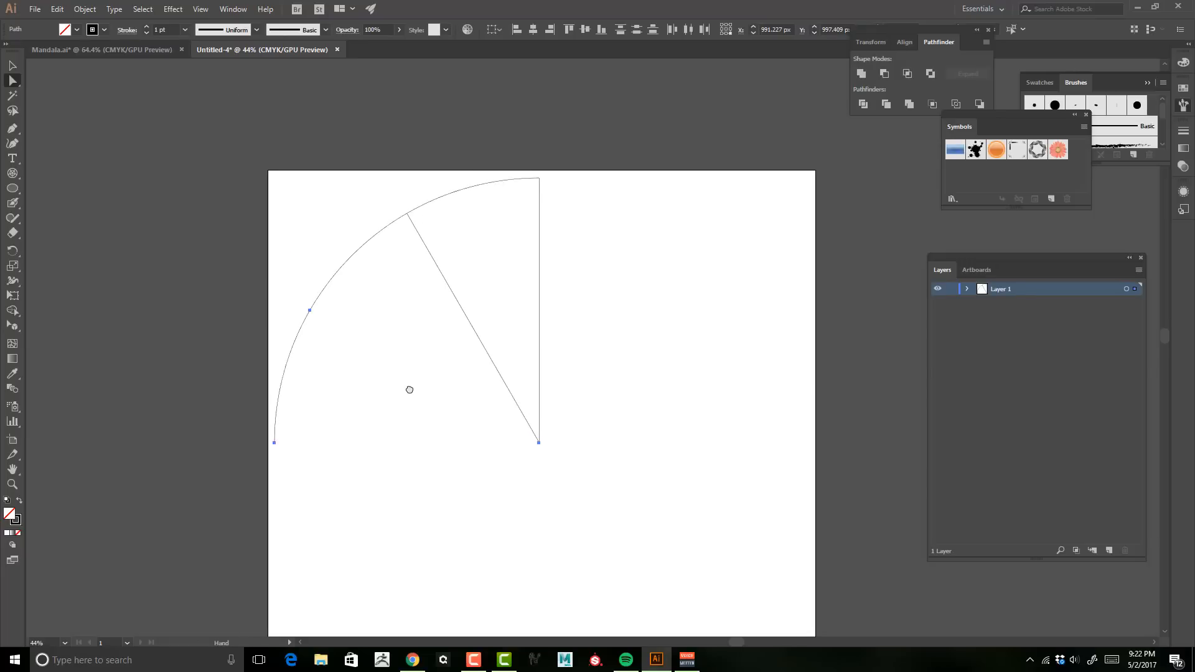
pyautogui.moveTo(417, 328); pyautogui.dragTo(472, 338)
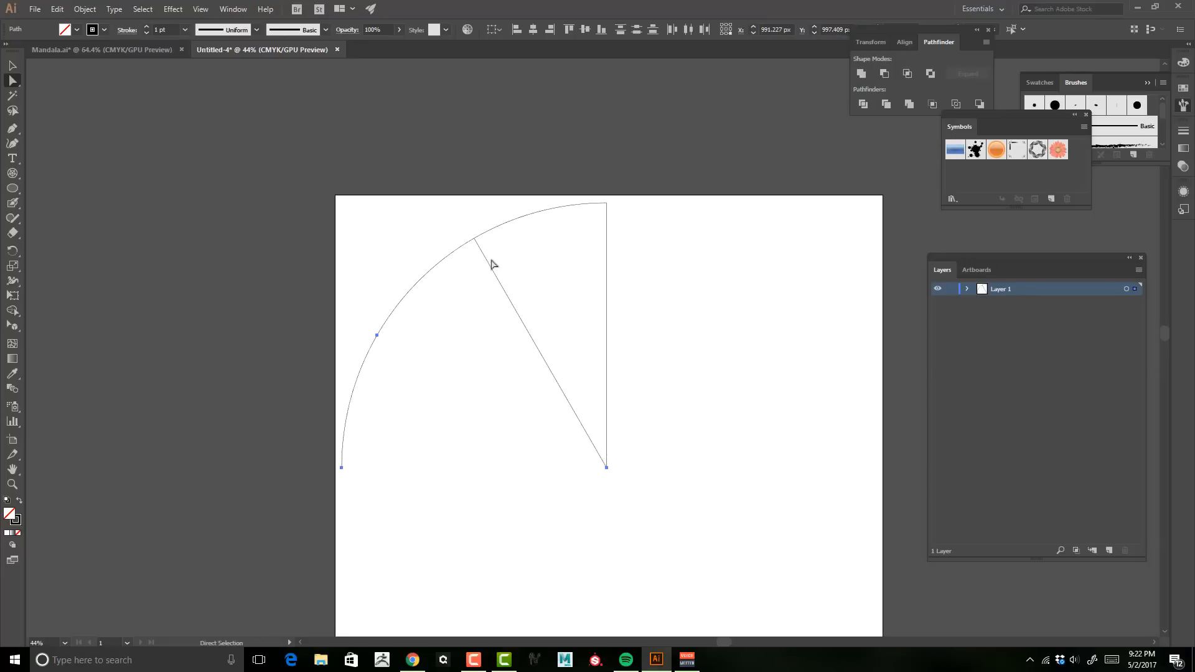
# Step: Add an anchor point on the arc exactly where the slanted spoke meets it
pyautogui.click(12, 64)
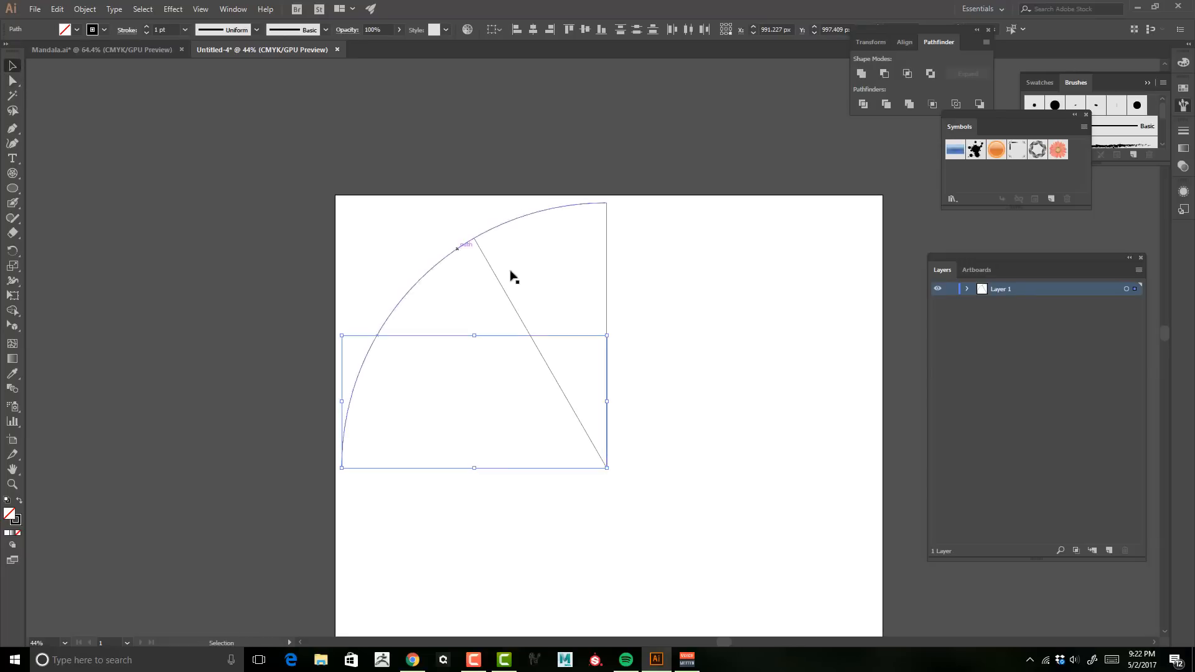
pyautogui.click(421, 241)
pyautogui.press('z')
pyautogui.moveTo(465, 242); pyautogui.dragTo(760, 240)
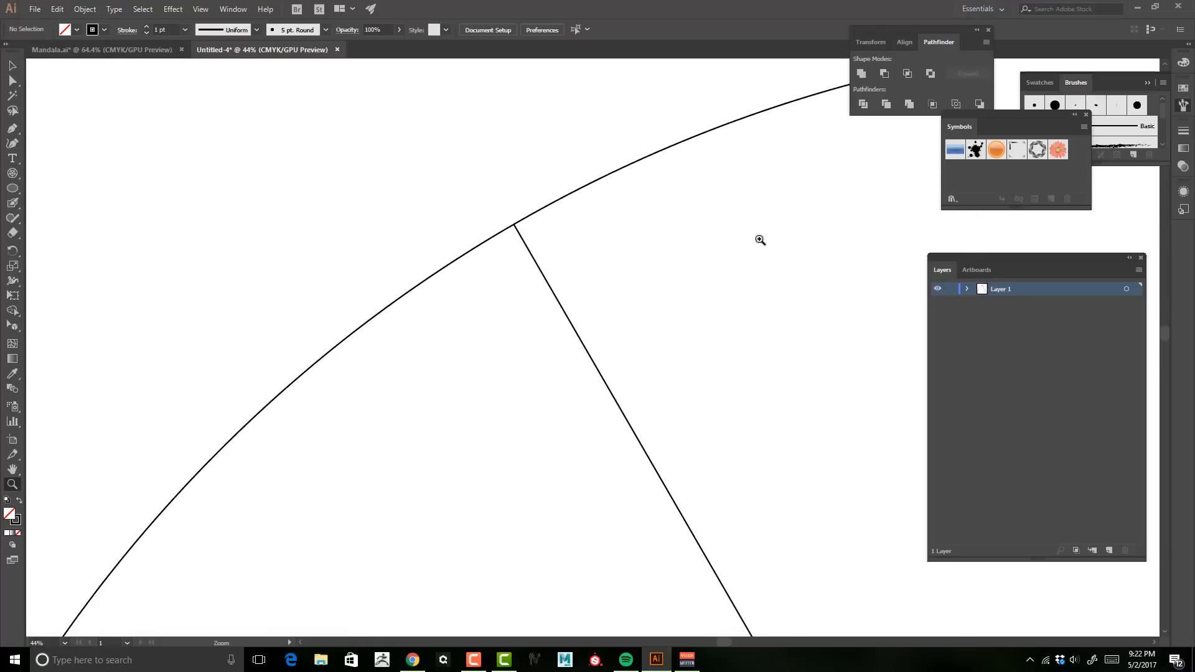
pyautogui.moveTo(529, 241); pyautogui.dragTo(625, 212)
pyautogui.moveTo(432, 258); pyautogui.dragTo(613, 492)
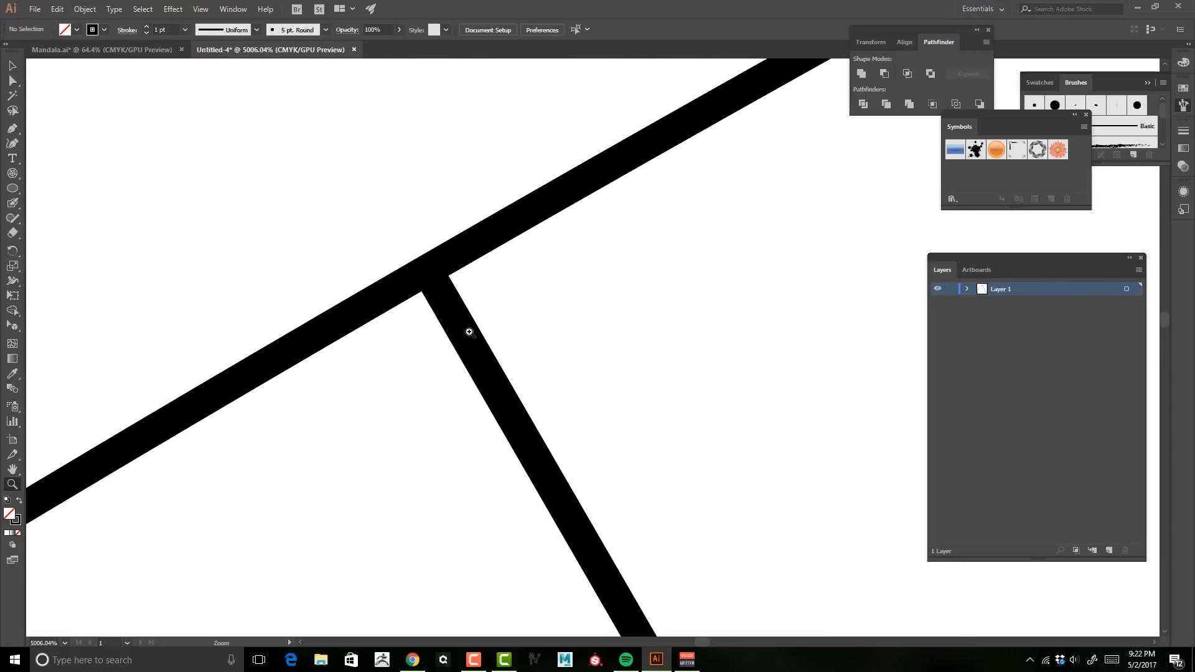
pyautogui.moveTo(469, 331); pyautogui.dragTo(650, 309)
pyautogui.moveTo(591, 311); pyautogui.dragTo(743, 418)
pyautogui.moveTo(590, 379); pyautogui.dragTo(653, 360)
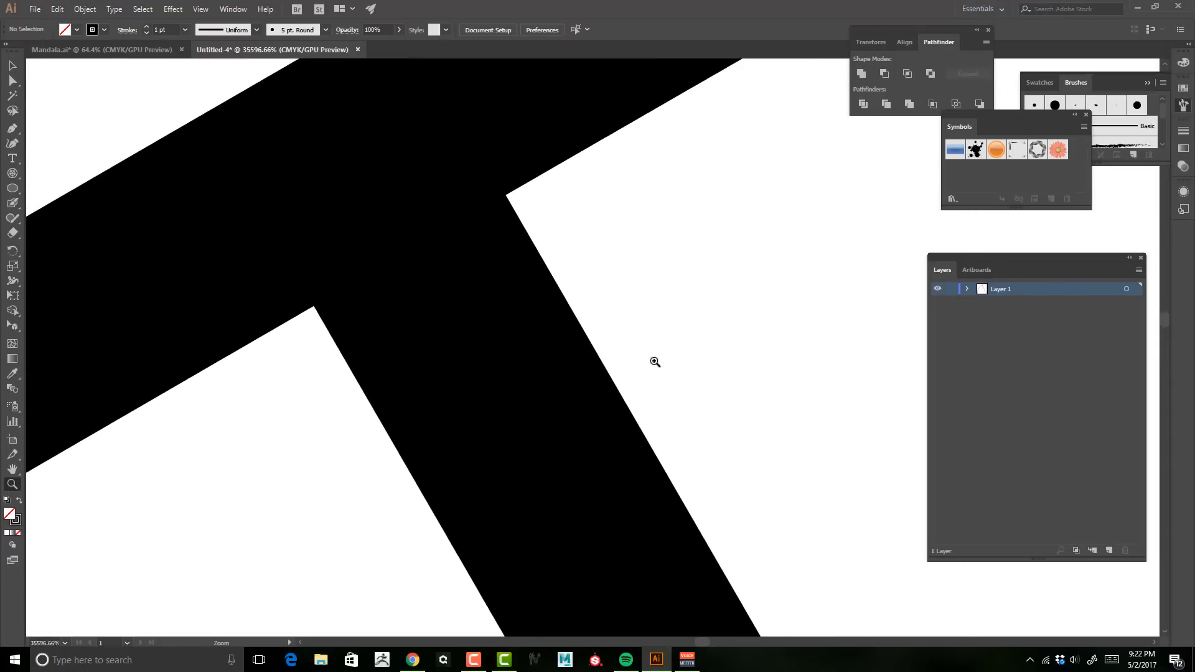
pyautogui.moveTo(592, 320); pyautogui.dragTo(711, 424)
pyautogui.moveTo(658, 393); pyautogui.dragTo(736, 399)
pyautogui.moveTo(608, 334); pyautogui.dragTo(813, 382)
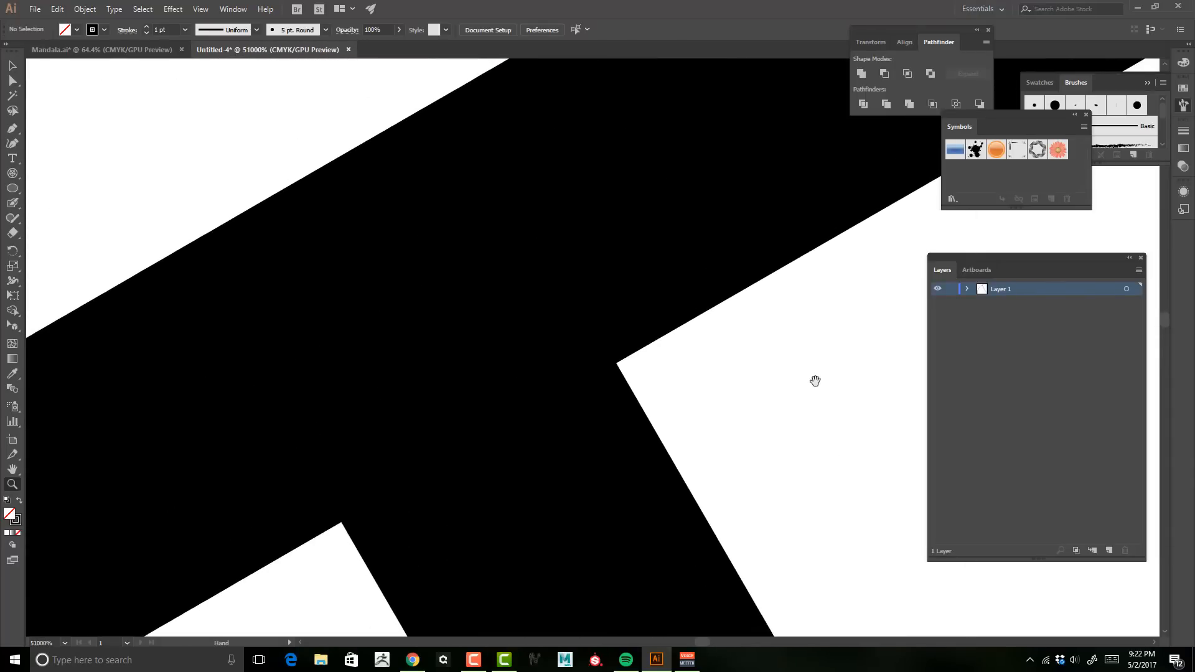
pyautogui.click(14, 66)
pyautogui.click(402, 306)
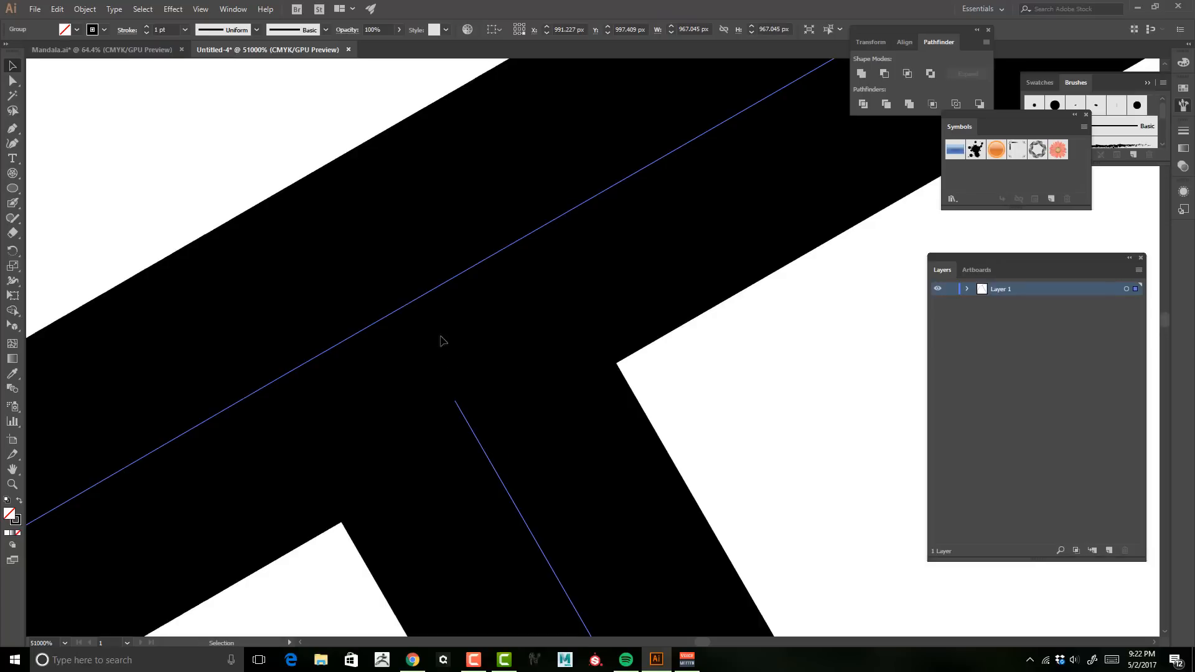
pyautogui.moveTo(13, 128); pyautogui.dragTo(56, 143)
pyautogui.click(403, 307)
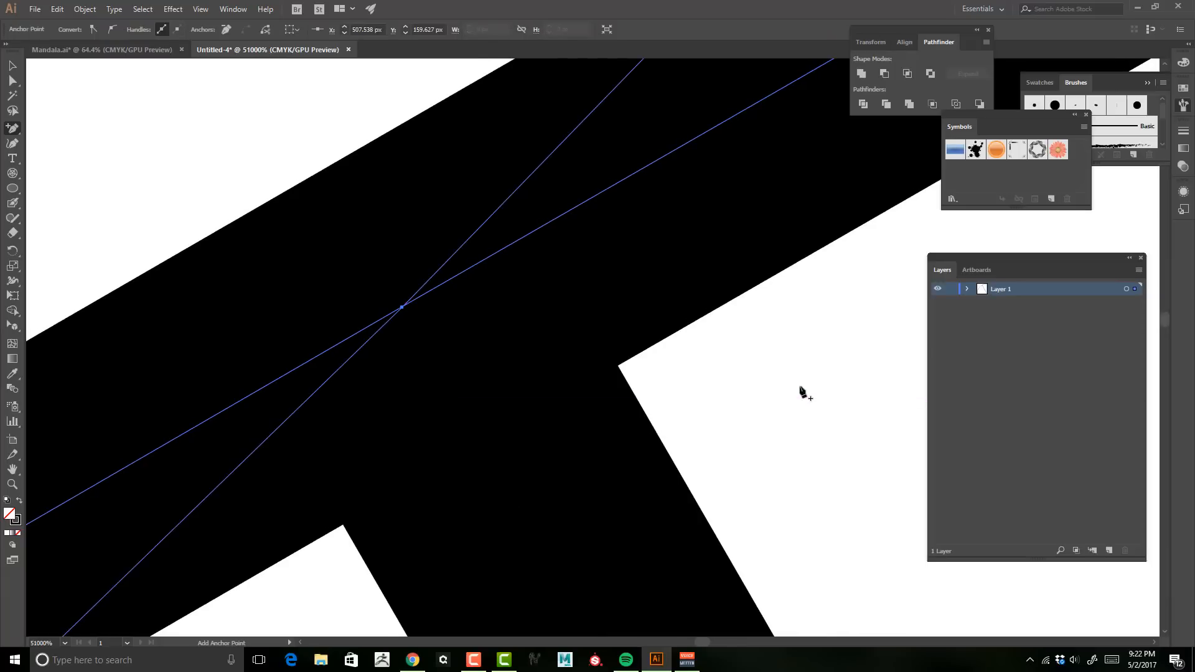
# Step: Select and delete the arc segment extending beyond the slanted spoke
pyautogui.press('z')
pyautogui.moveTo(801, 387); pyautogui.dragTo(529, 382)
pyautogui.moveTo(634, 485); pyautogui.dragTo(633, 262)
pyautogui.moveTo(716, 326); pyautogui.dragTo(490, 318)
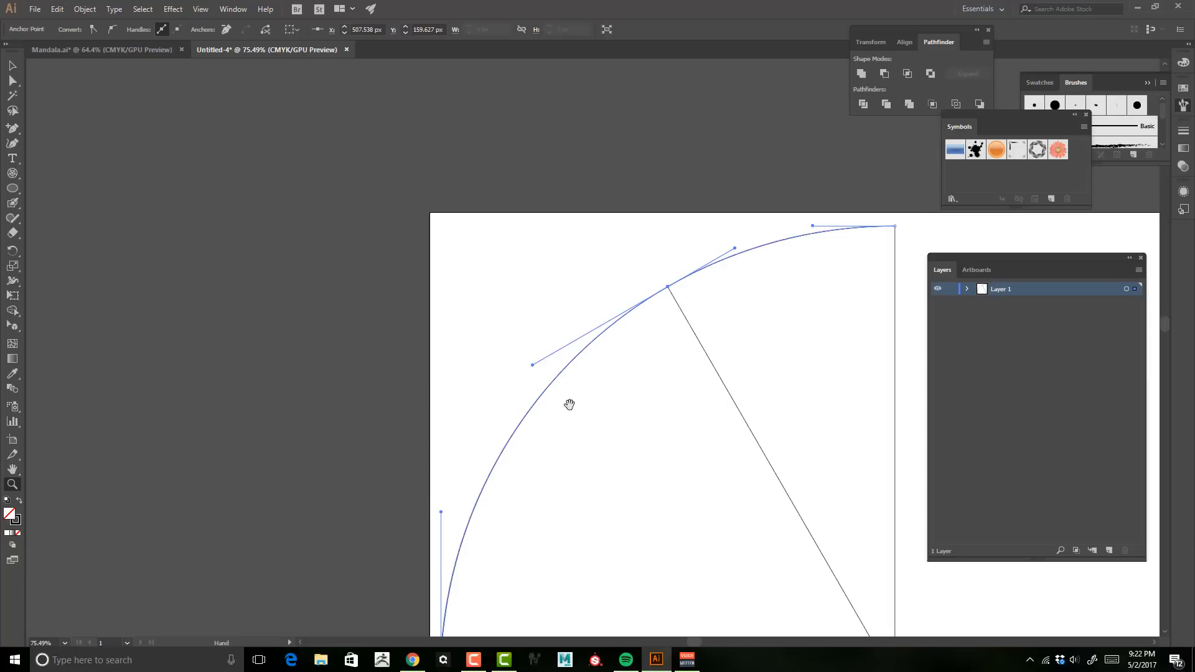
pyautogui.moveTo(573, 411); pyautogui.dragTo(441, 204)
pyautogui.click(13, 80)
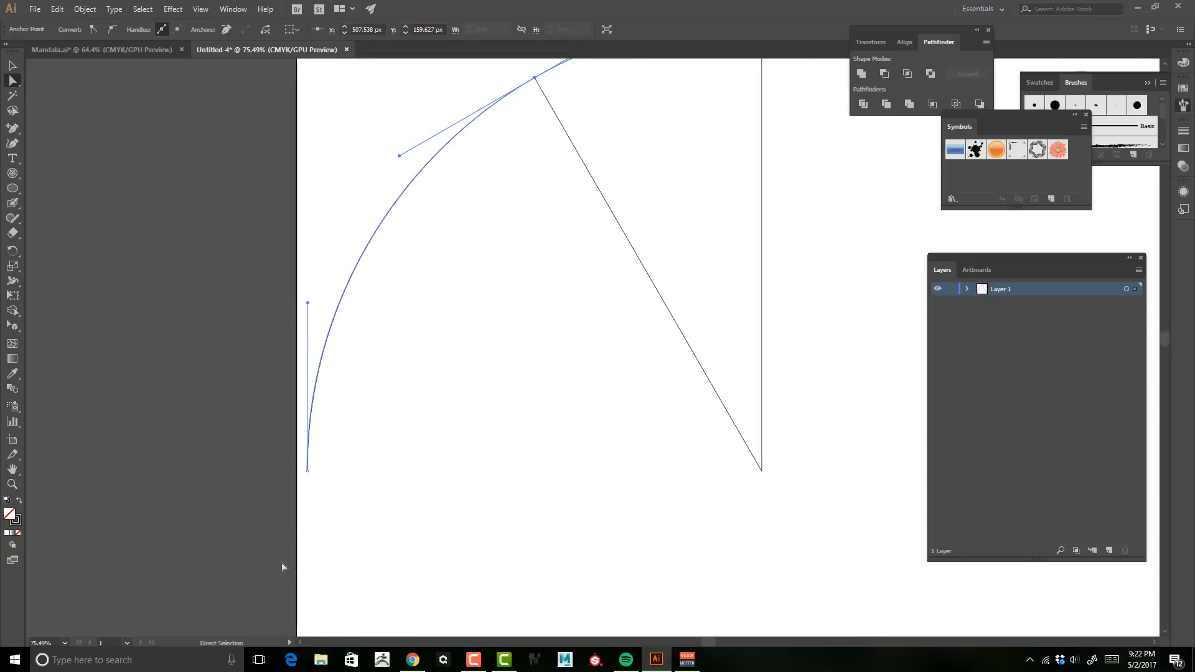
pyautogui.moveTo(282, 563); pyautogui.dragTo(454, 192)
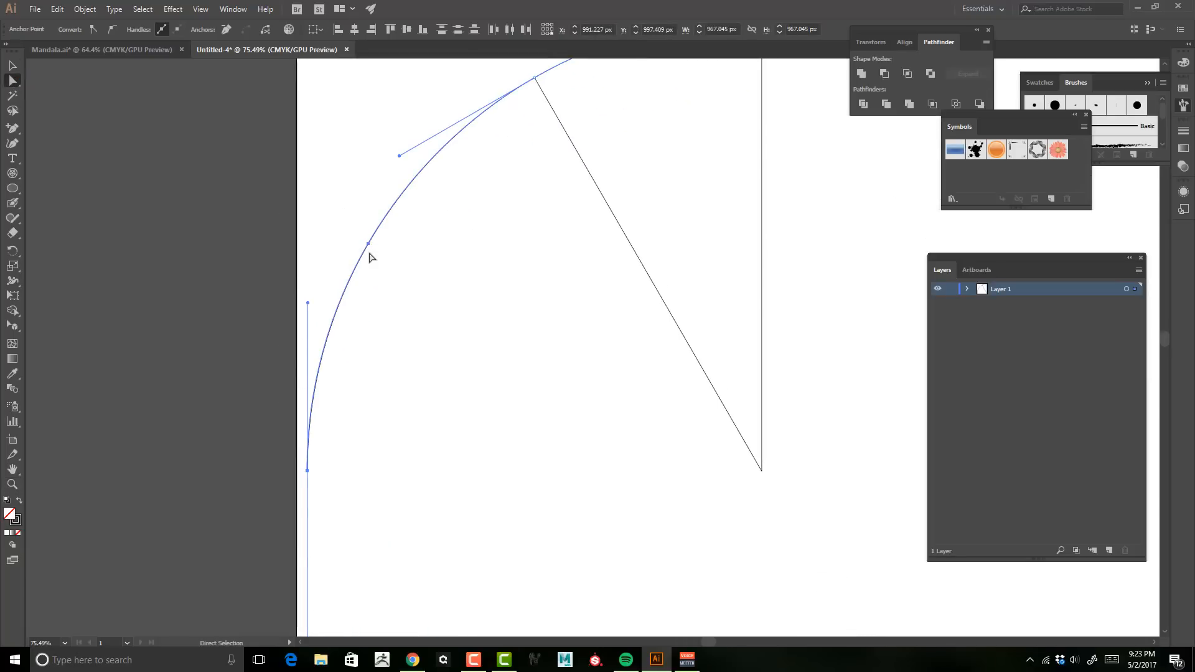
pyautogui.press('Delete')
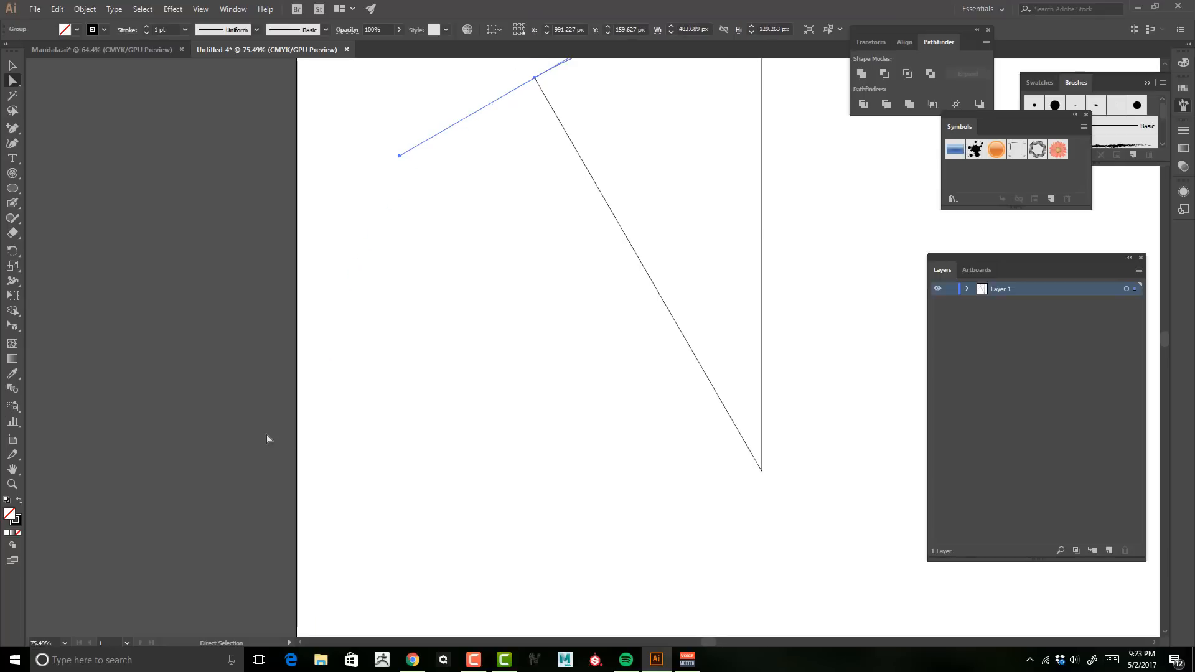
# Step: Move the three remaining paths out of their nested groups to the top level of the layer
pyautogui.press('space')
pyautogui.moveTo(593, 255); pyautogui.dragTo(509, 413)
pyautogui.press('z')
pyautogui.moveTo(677, 364); pyautogui.dragTo(640, 311)
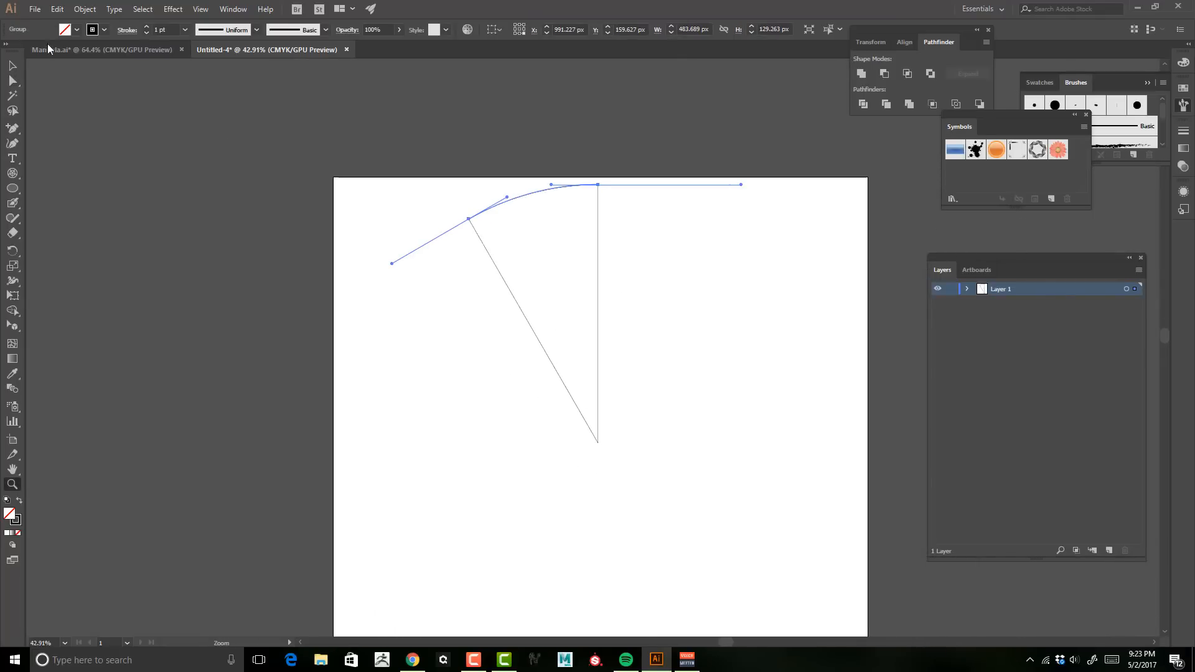
pyautogui.click(11, 67)
pyautogui.click(173, 256)
pyautogui.moveTo(639, 272); pyautogui.dragTo(679, 232)
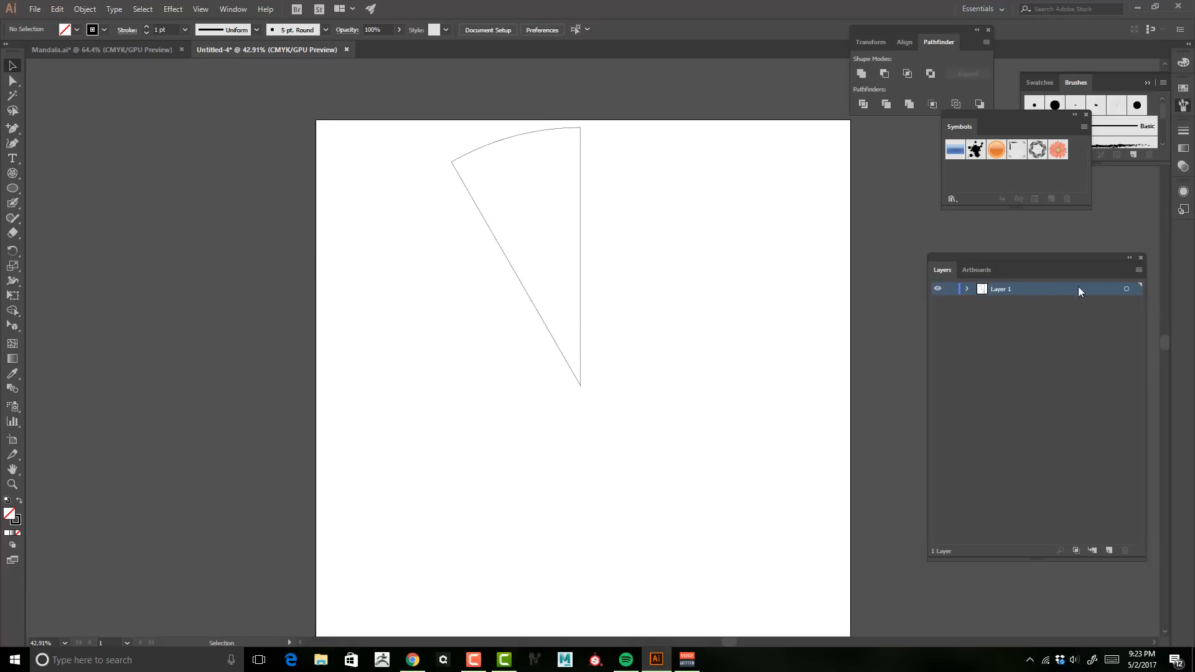
pyautogui.click(966, 289)
pyautogui.click(980, 302)
pyautogui.click(997, 315)
pyautogui.click(996, 485)
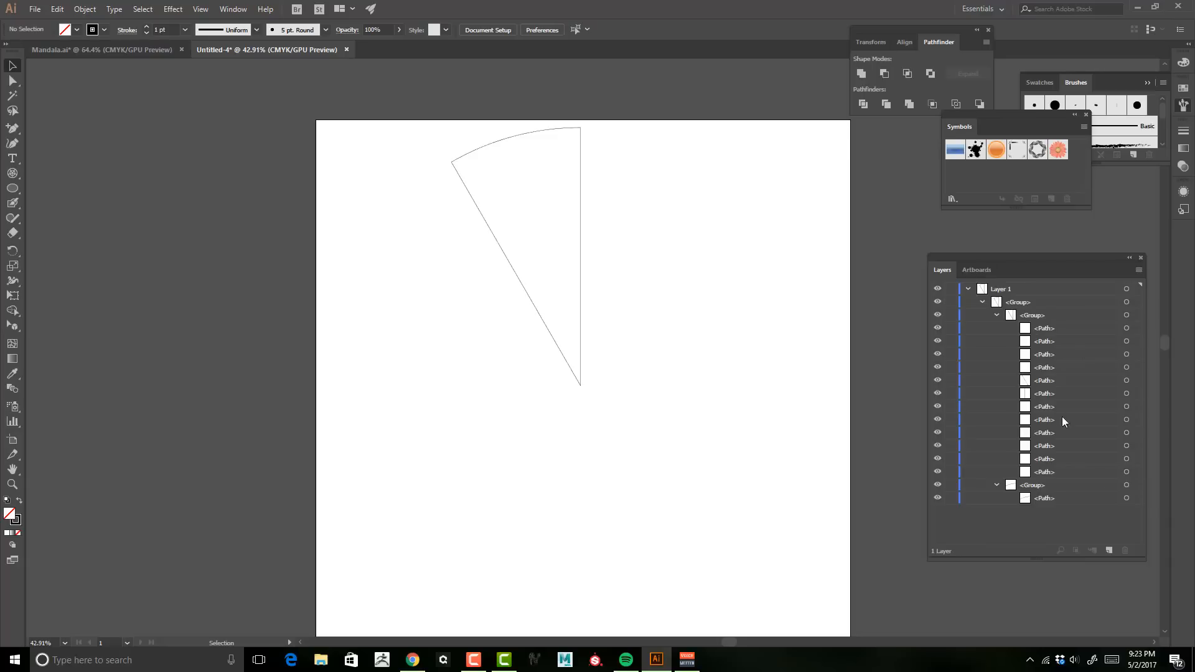
pyautogui.click(1024, 501)
pyautogui.moveTo(1042, 501); pyautogui.dragTo(1026, 306)
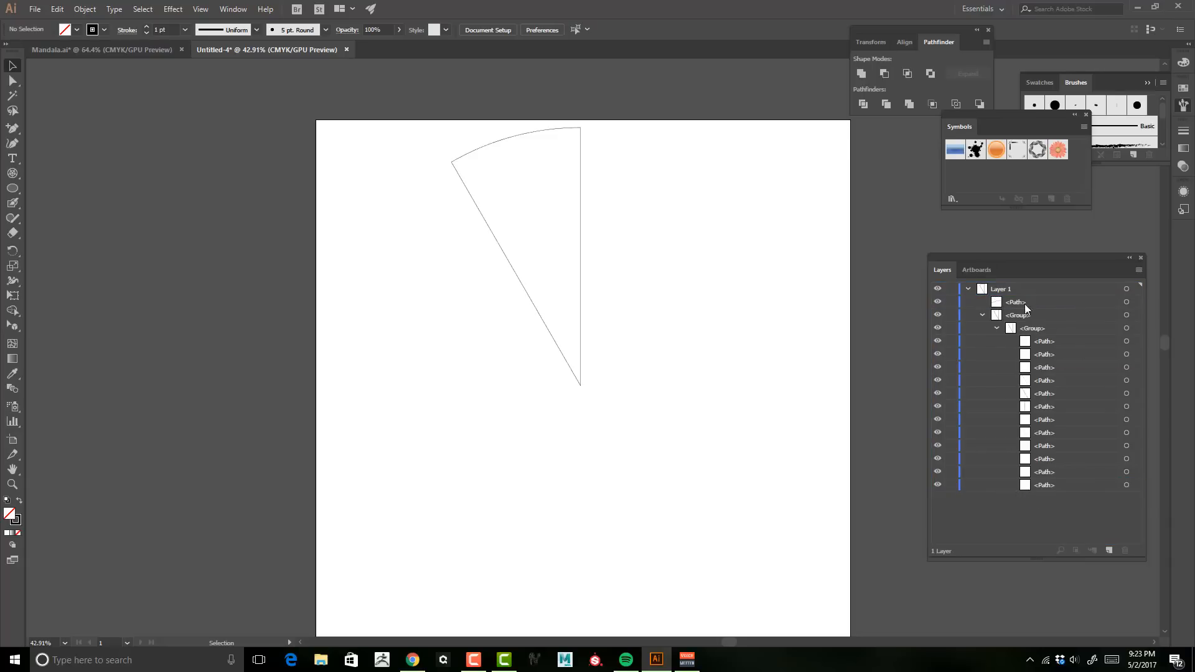
pyautogui.moveTo(1045, 399); pyautogui.dragTo(1039, 309)
pyautogui.doubleClick(1040, 406)
pyautogui.moveTo(1024, 405); pyautogui.dragTo(1032, 333)
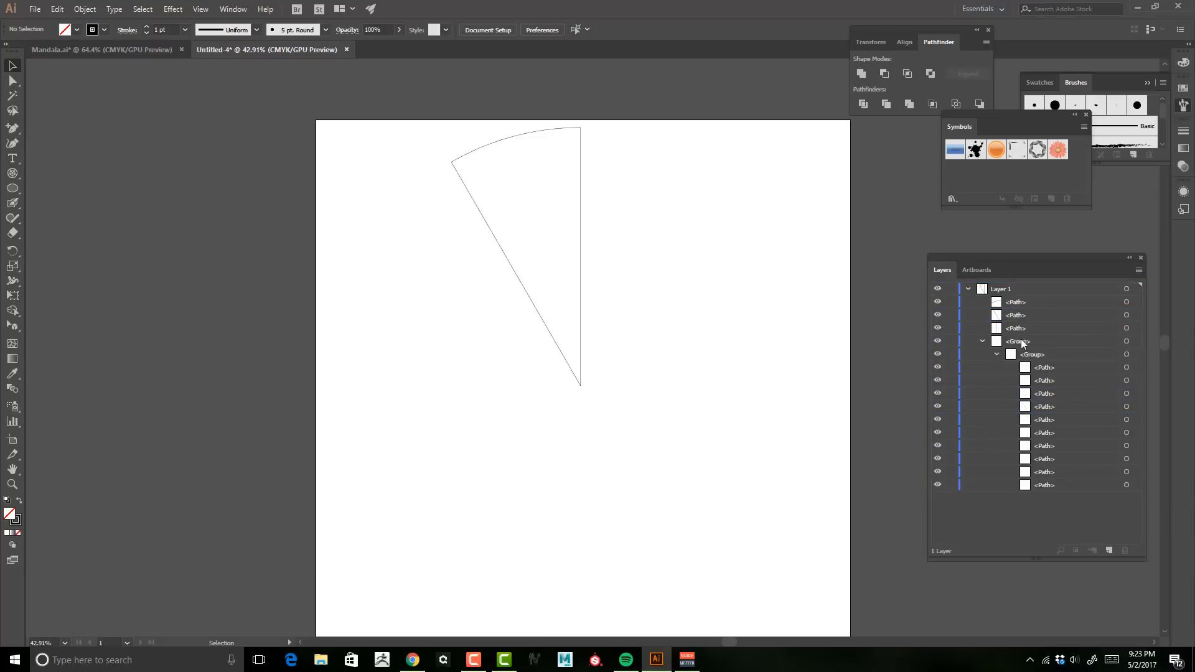
# Step: Select and delete the leftover empty group
pyautogui.click(1020, 341)
pyautogui.click(982, 341)
pyautogui.click(1126, 341)
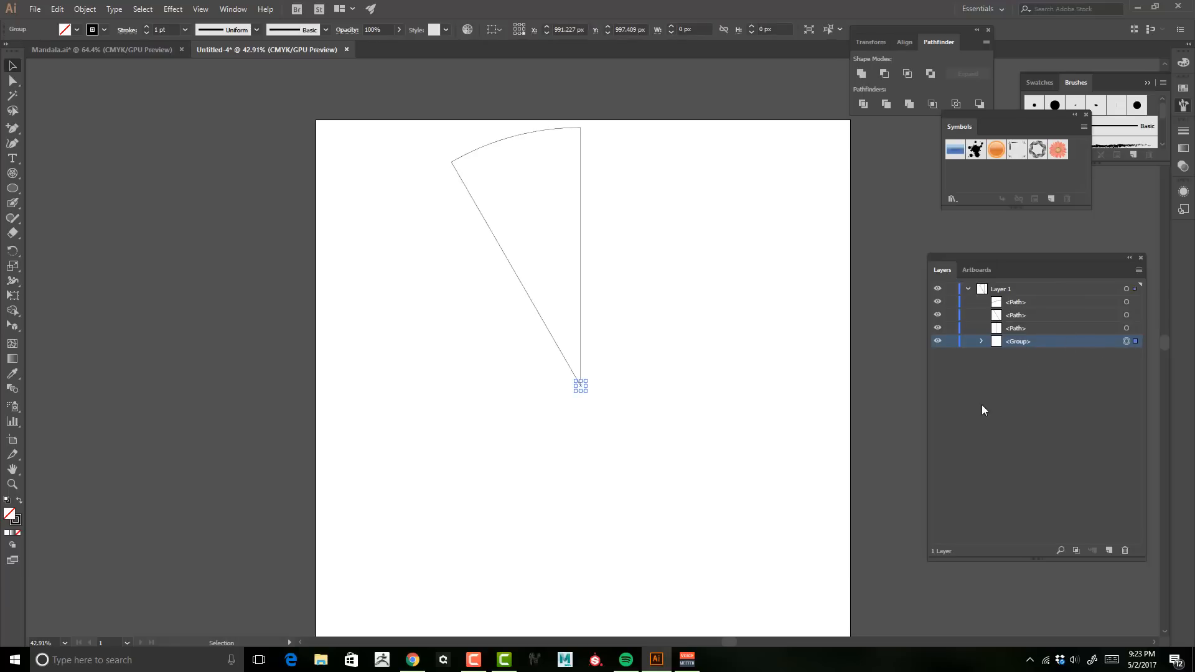
pyautogui.press('Delete')
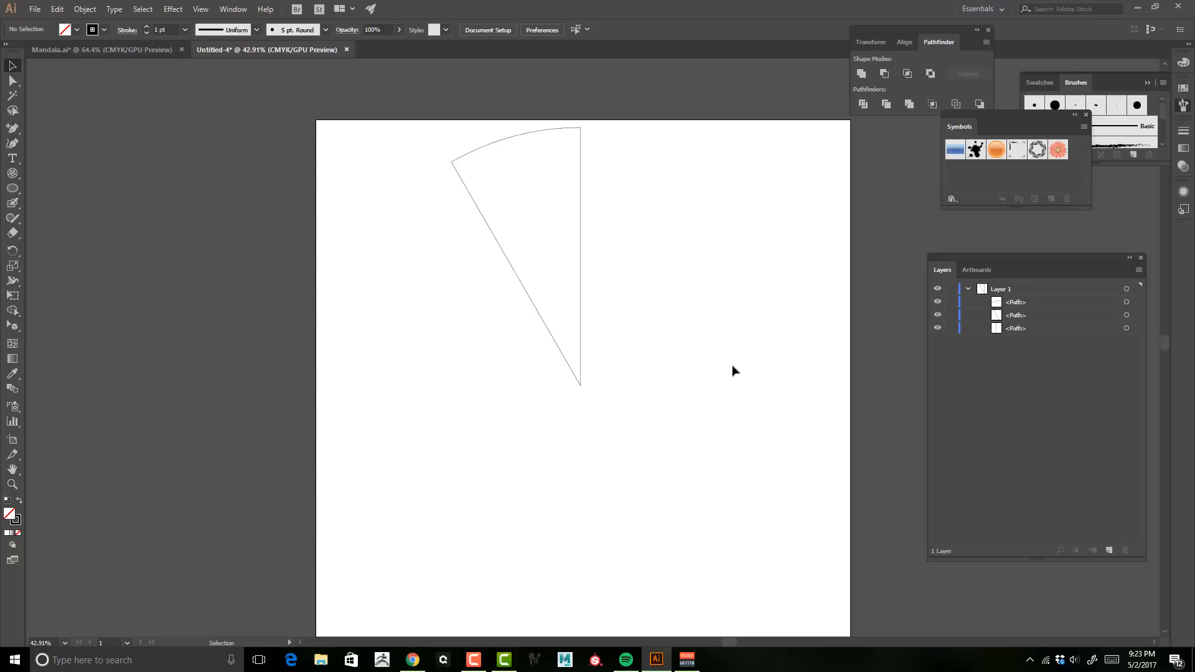
# Step: Join the two spokes at their shared centre point, then join the arc to the vertical spoke at the top corner
pyautogui.click(13, 81)
pyautogui.moveTo(555, 447); pyautogui.dragTo(687, 340)
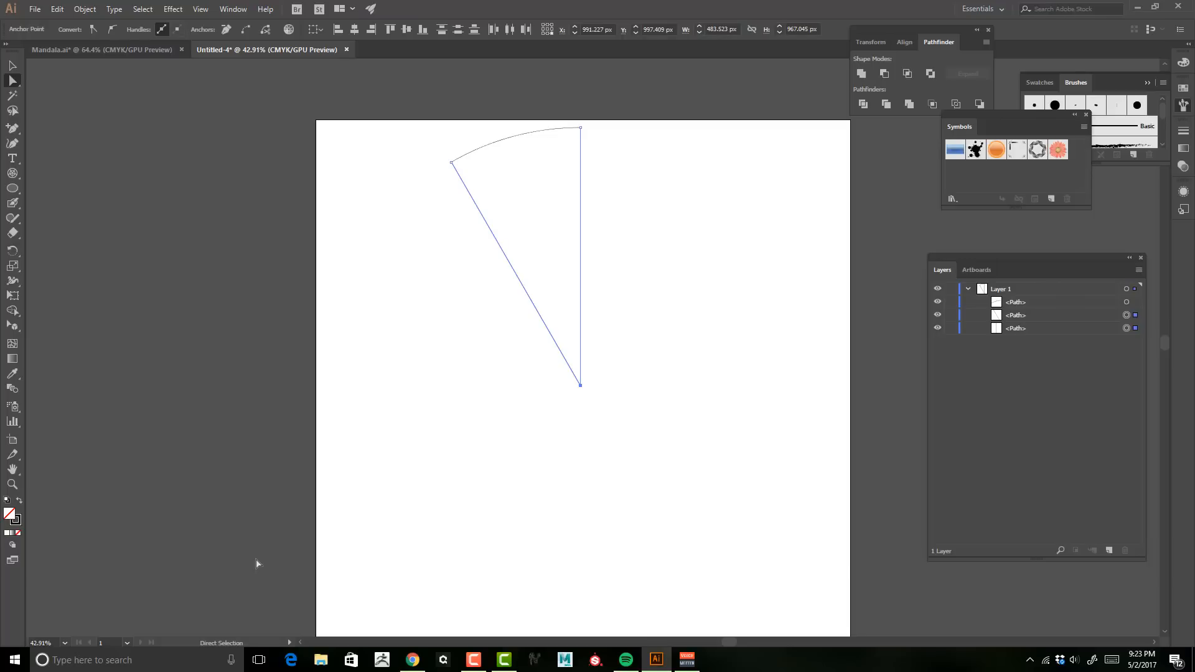
pyautogui.click(82, 10)
pyautogui.moveTo(145, 297)
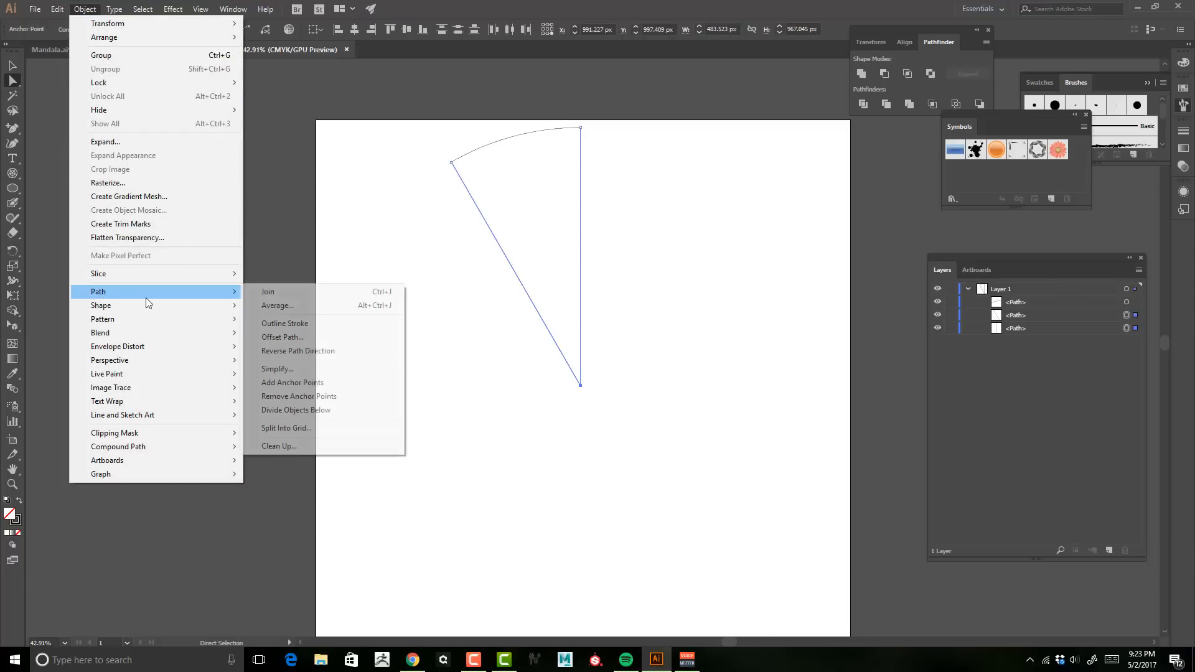
pyautogui.click(273, 291)
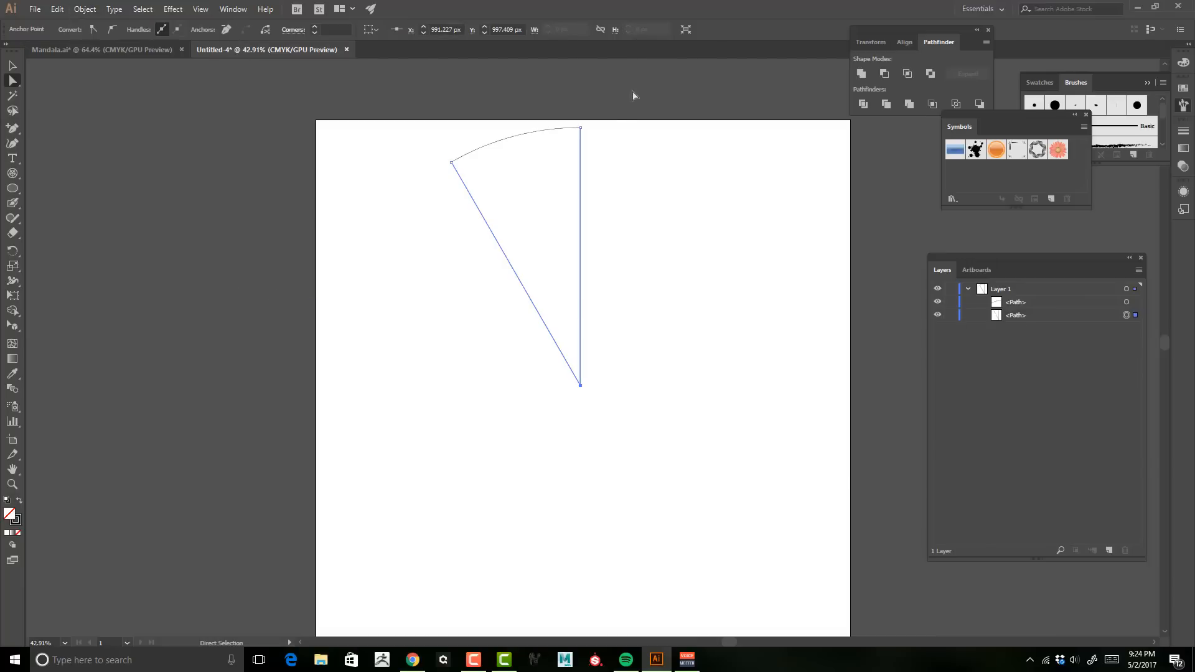
pyautogui.moveTo(621, 102); pyautogui.dragTo(570, 158)
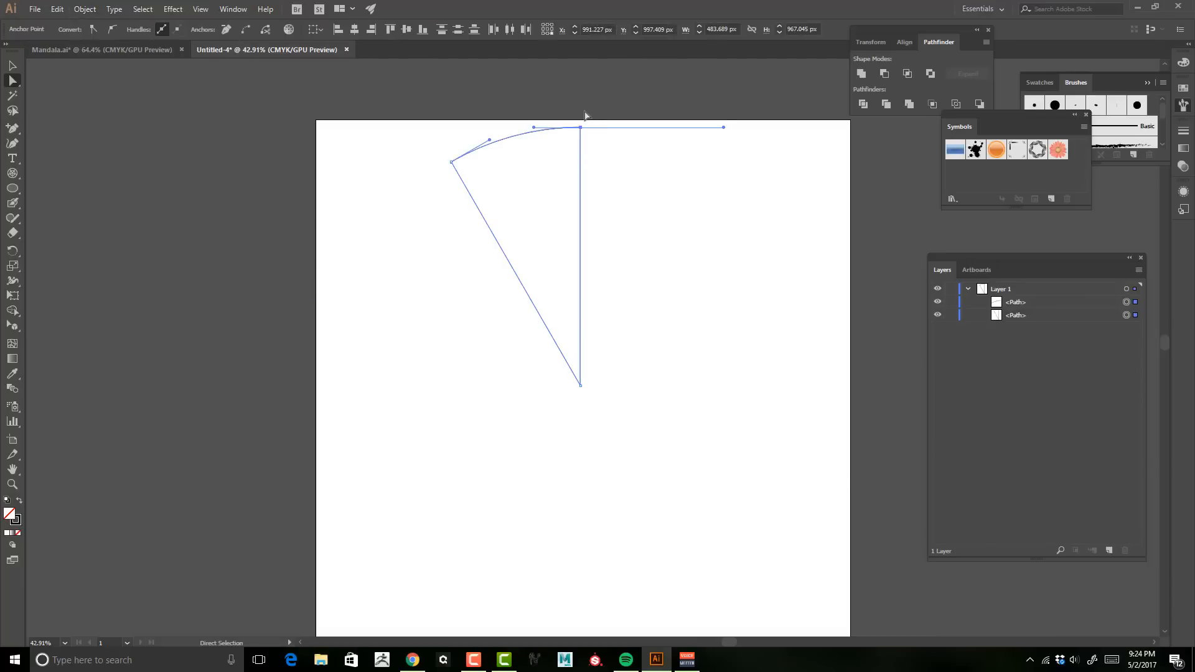
pyautogui.click(85, 9)
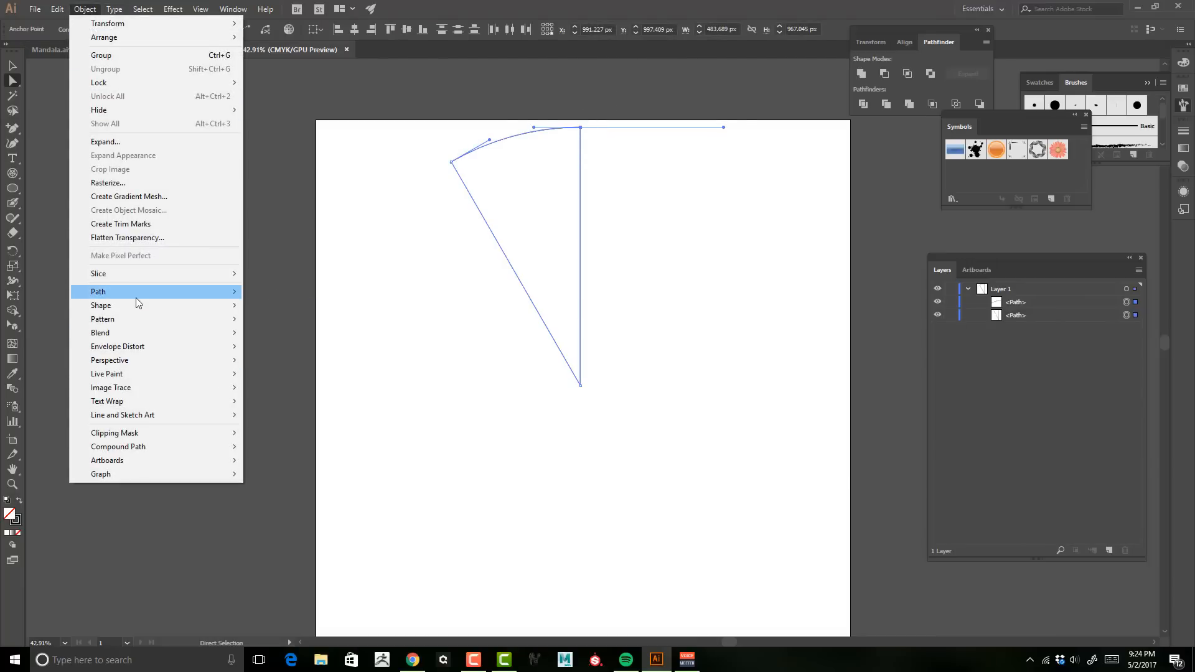
pyautogui.moveTo(136, 297)
pyautogui.click(293, 297)
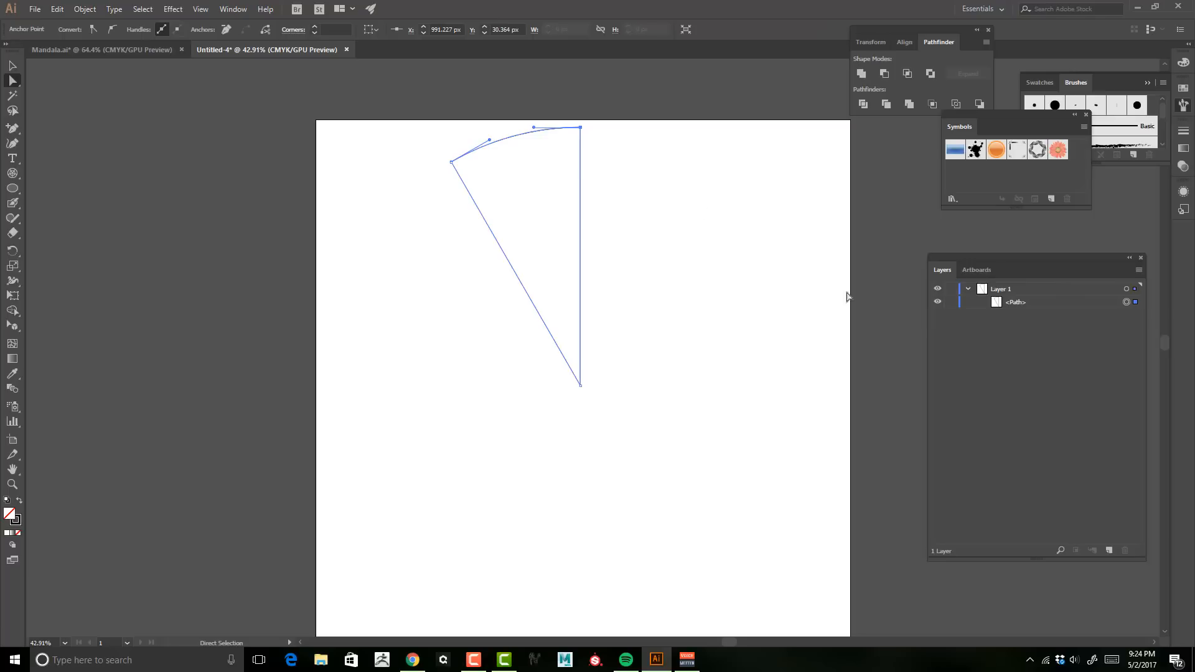
# Step: Close the wedge by connecting the slanted spoke's top end to the arc's endpoint with the Pen tool
pyautogui.press('z')
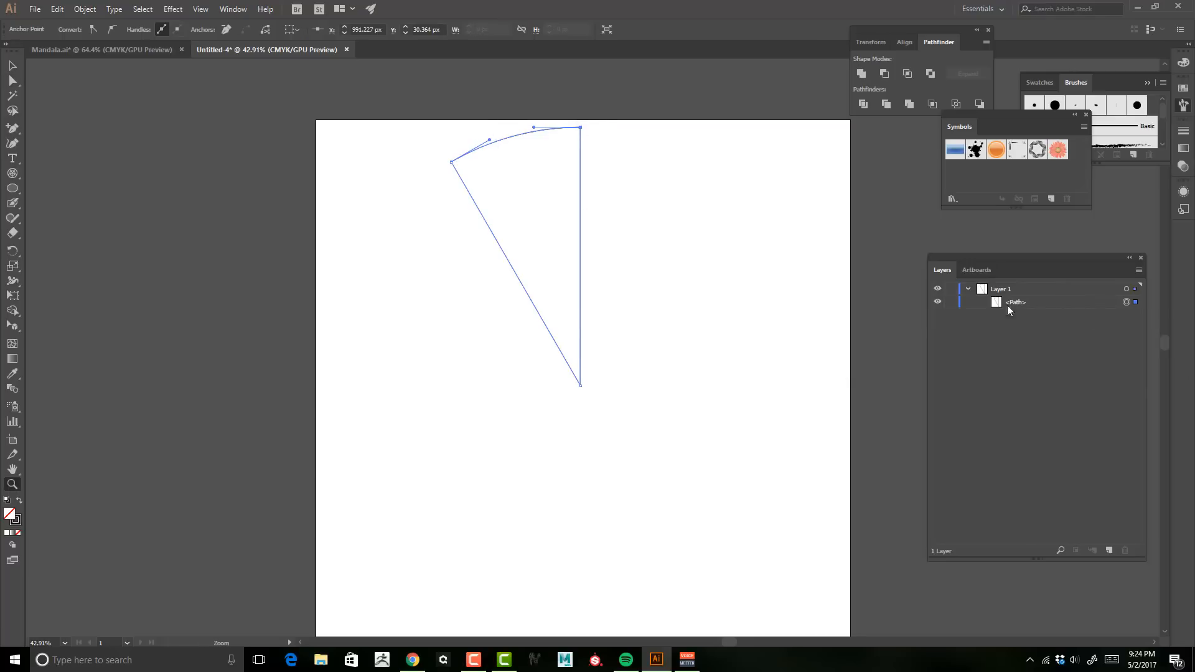
pyautogui.moveTo(479, 175); pyautogui.dragTo(618, 280)
pyautogui.press('space')
pyautogui.moveTo(537, 253); pyautogui.dragTo(714, 230)
pyautogui.press('space')
pyautogui.moveTo(658, 160); pyautogui.dragTo(671, 325)
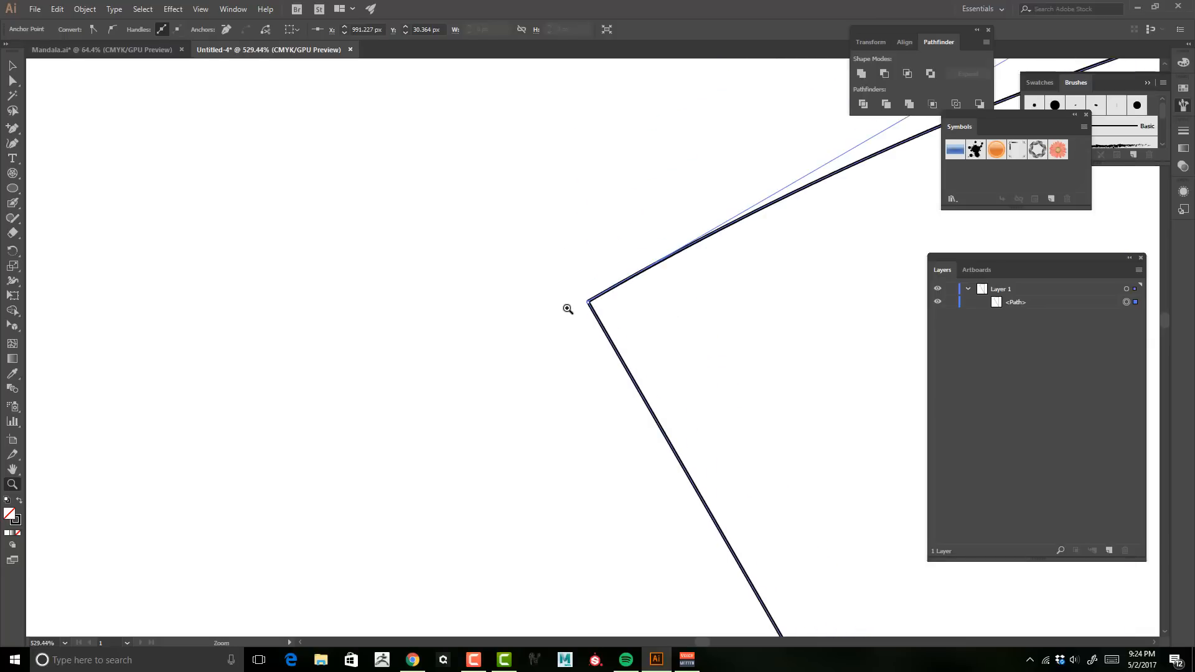
pyautogui.moveTo(566, 307)
pyautogui.mouseDown()
pyautogui.moveTo(793, 286)
pyautogui.moveTo(595, 293)
pyautogui.moveTo(805, 278)
pyautogui.moveTo(571, 293)
pyautogui.moveTo(661, 283)
pyautogui.mouseUp()
pyautogui.press('space')
pyautogui.moveTo(585, 277); pyautogui.dragTo(806, 272)
pyautogui.moveTo(736, 275); pyautogui.dragTo(818, 282)
pyautogui.press('space')
pyautogui.moveTo(717, 297); pyautogui.dragTo(781, 278)
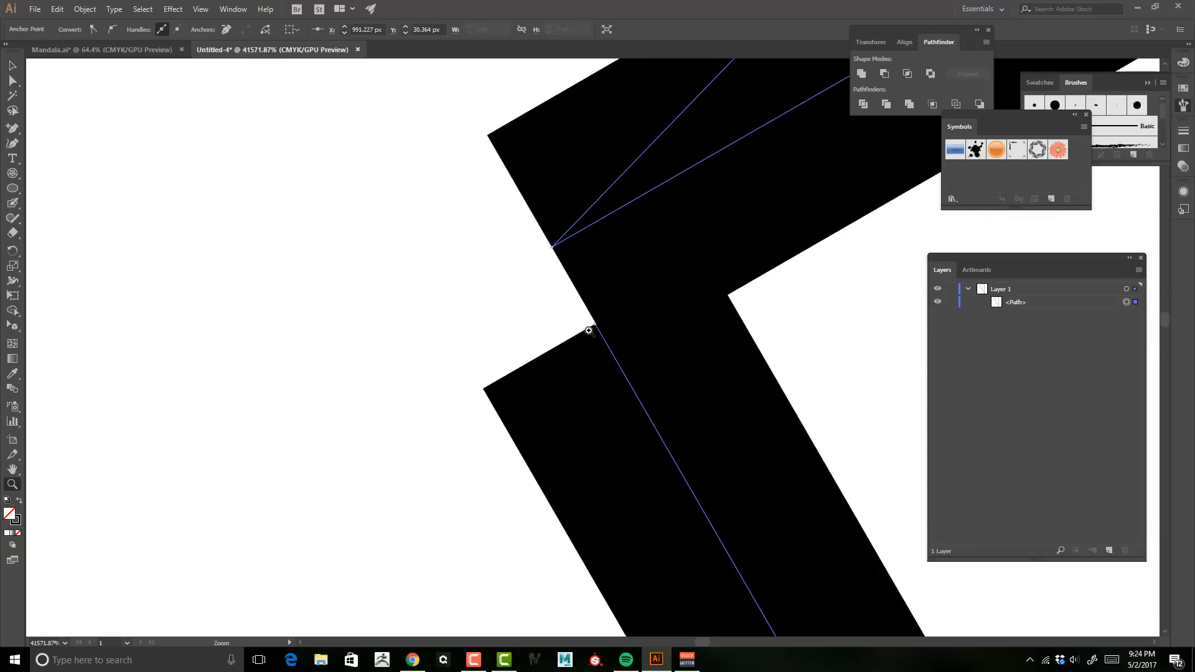
pyautogui.click(13, 128)
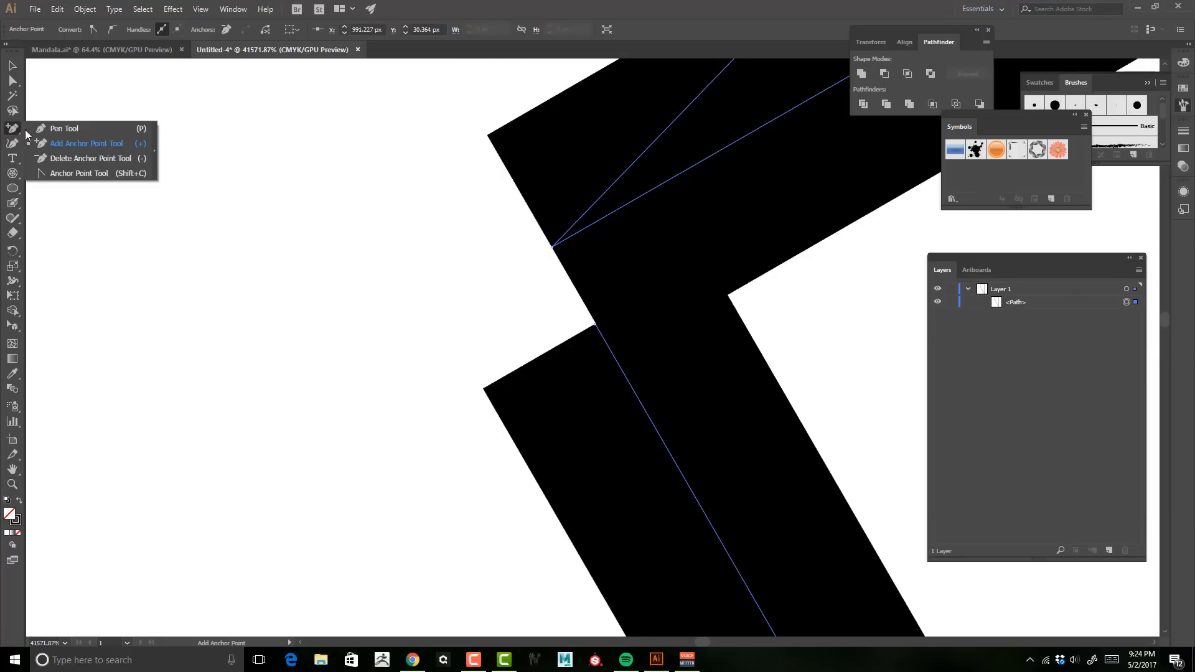
pyautogui.click(48, 128)
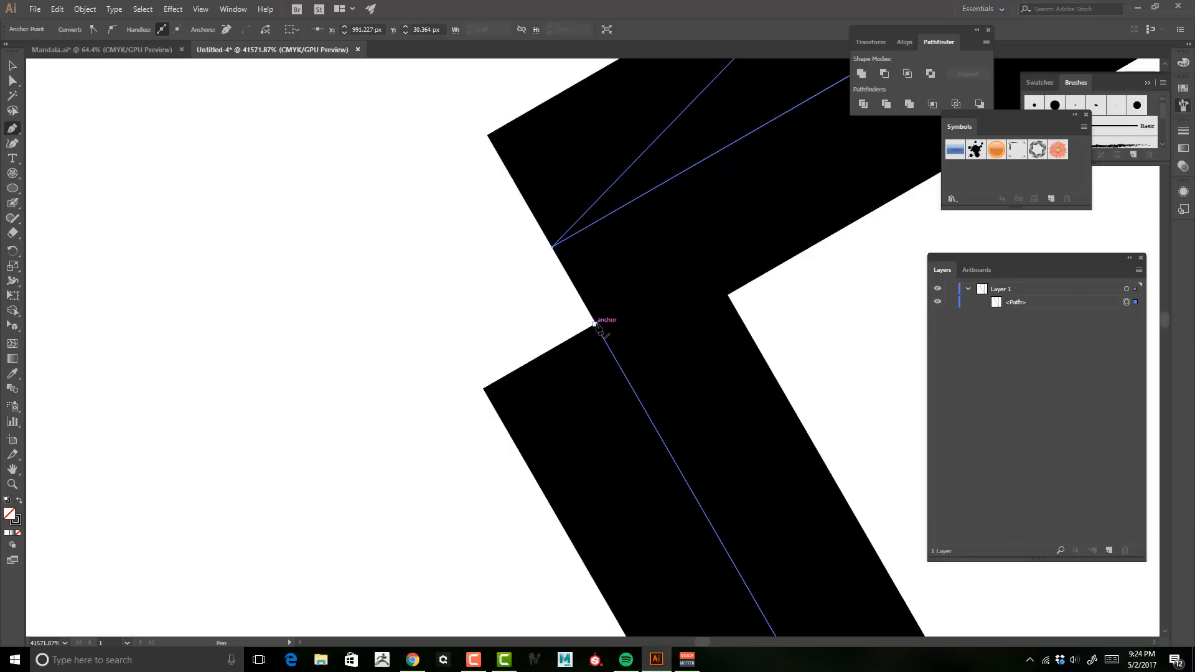
pyautogui.moveTo(595, 323); pyautogui.dragTo(562, 308)
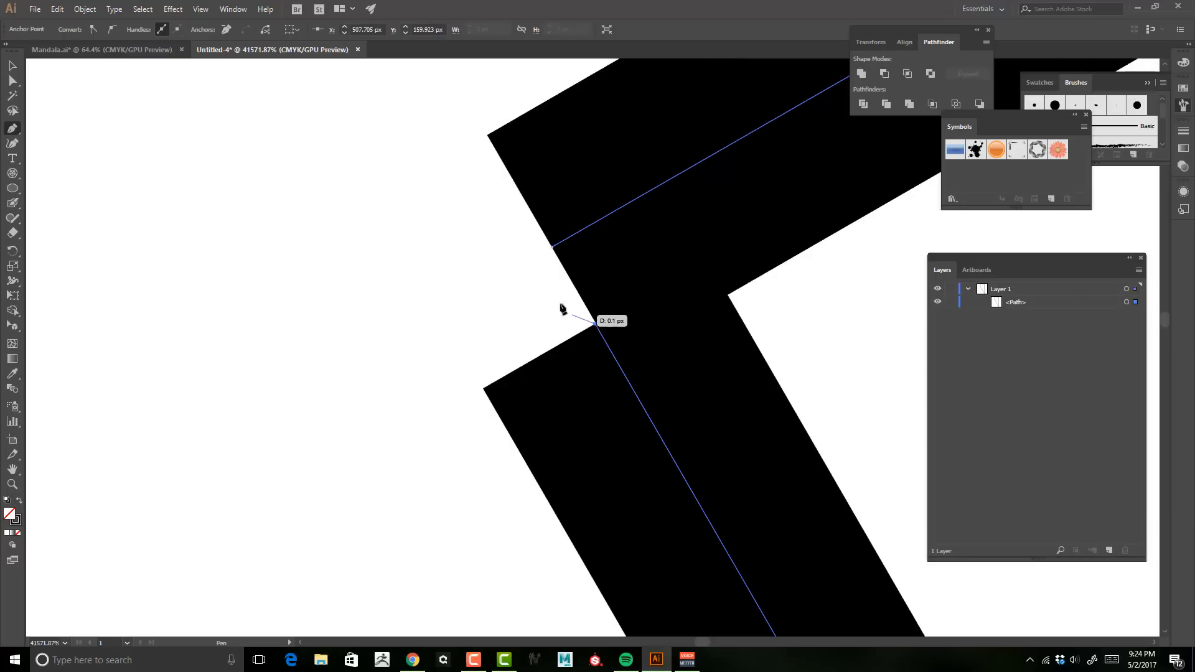
pyautogui.click(552, 247)
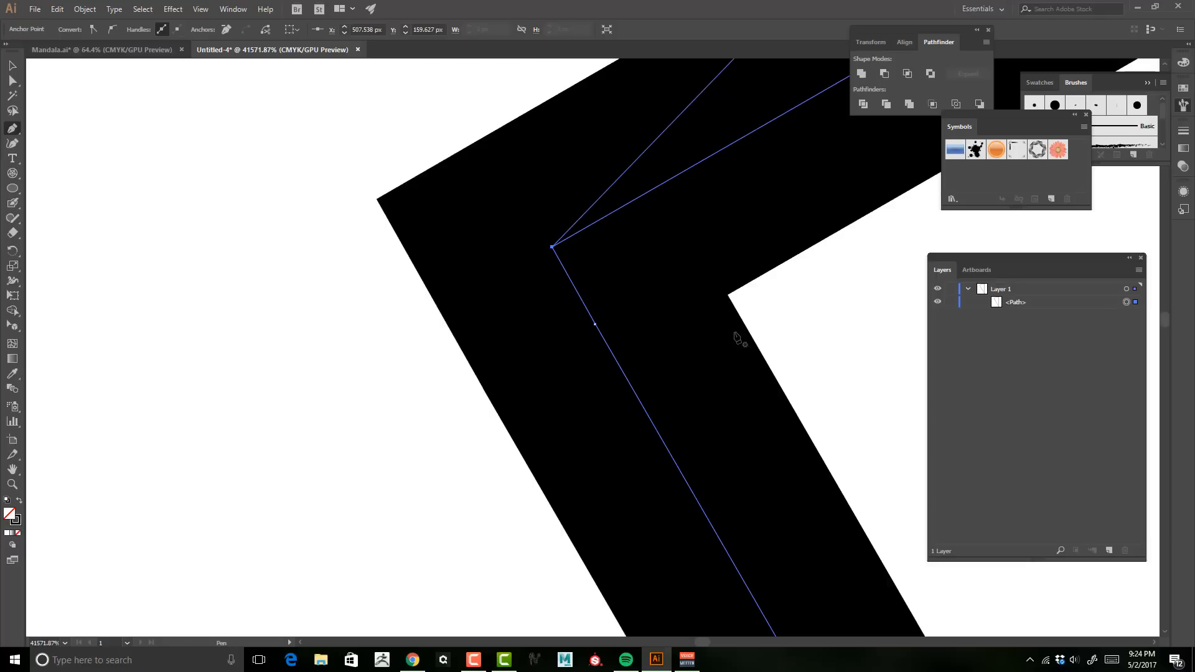
# Step: Zoom out and examine the completed closed wedge shape
pyautogui.press('z')
pyautogui.moveTo(761, 323); pyautogui.dragTo(602, 322)
pyautogui.press('space')
pyautogui.moveTo(666, 309); pyautogui.dragTo(301, 274)
pyautogui.moveTo(653, 292); pyautogui.dragTo(517, 294)
pyautogui.moveTo(644, 294); pyautogui.dragTo(520, 298)
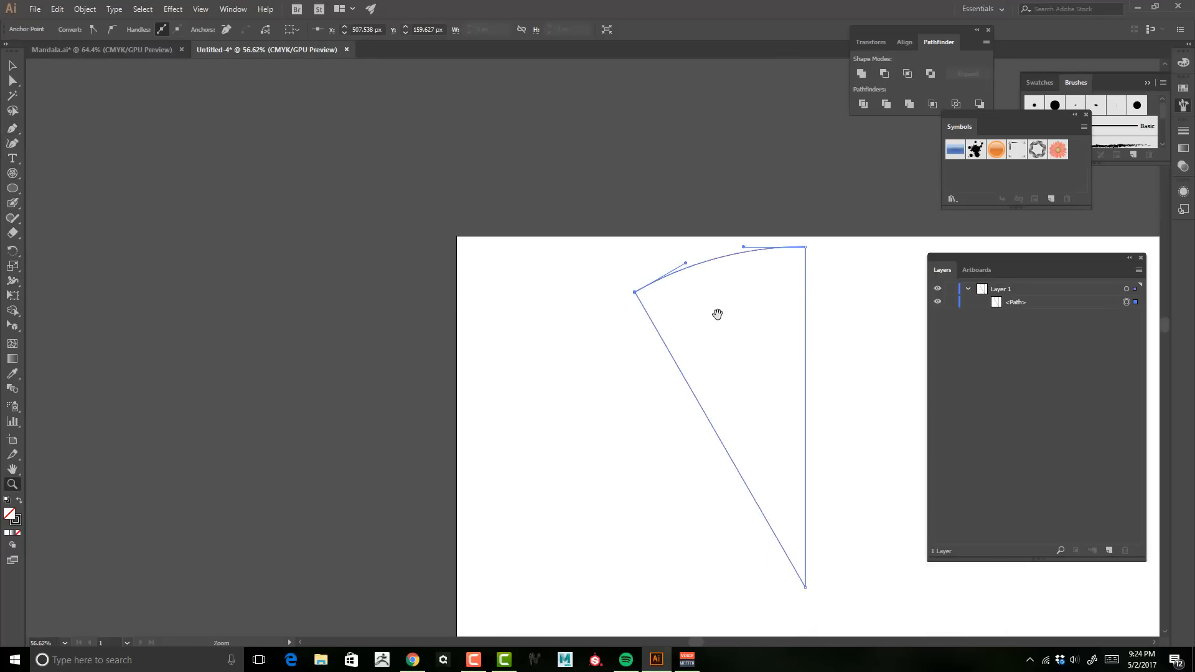
pyautogui.moveTo(718, 314); pyautogui.dragTo(478, 192)
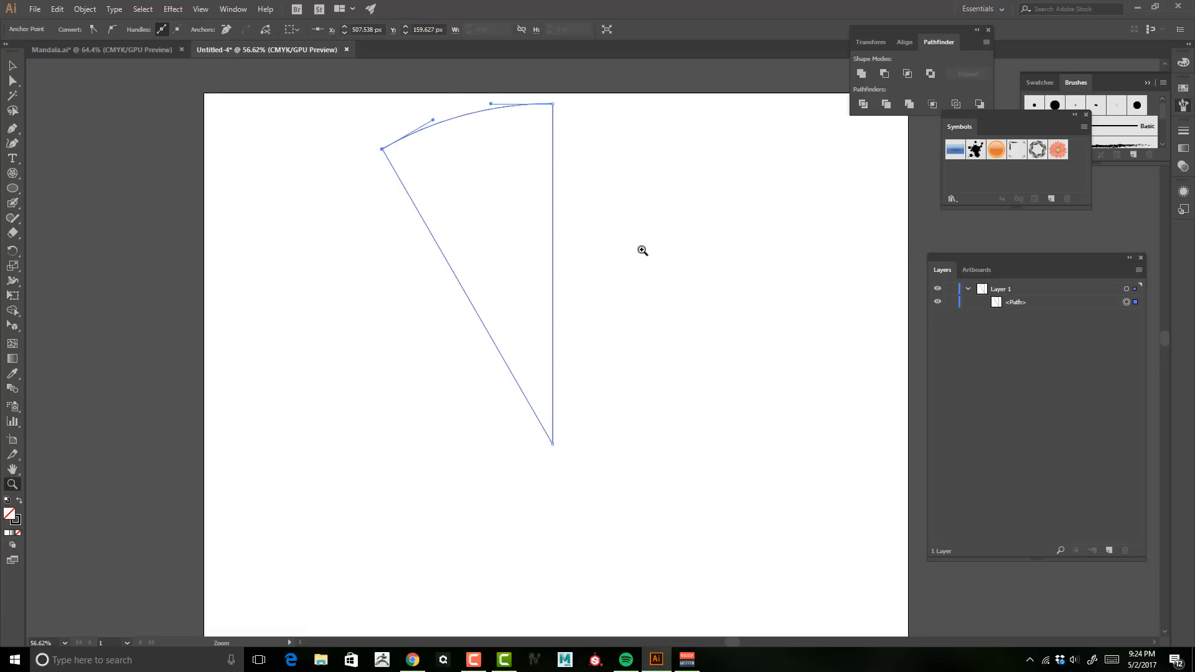
pyautogui.moveTo(642, 250); pyautogui.dragTo(665, 272)
pyautogui.press('space')
pyautogui.click(12, 65)
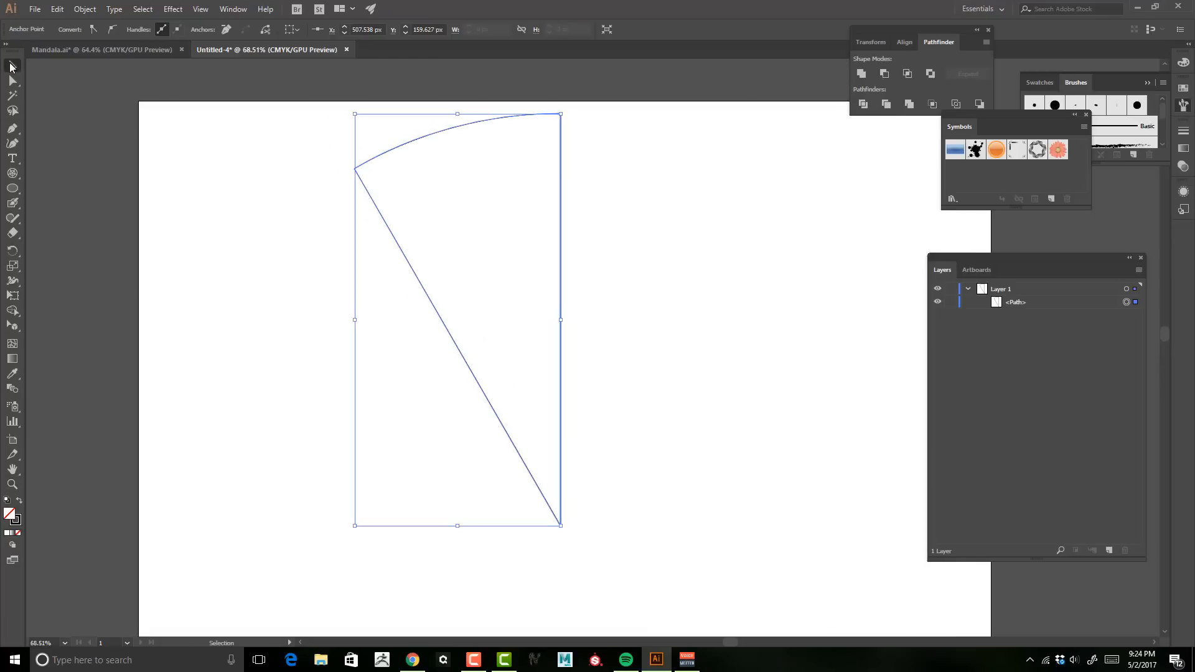
pyautogui.click(292, 346)
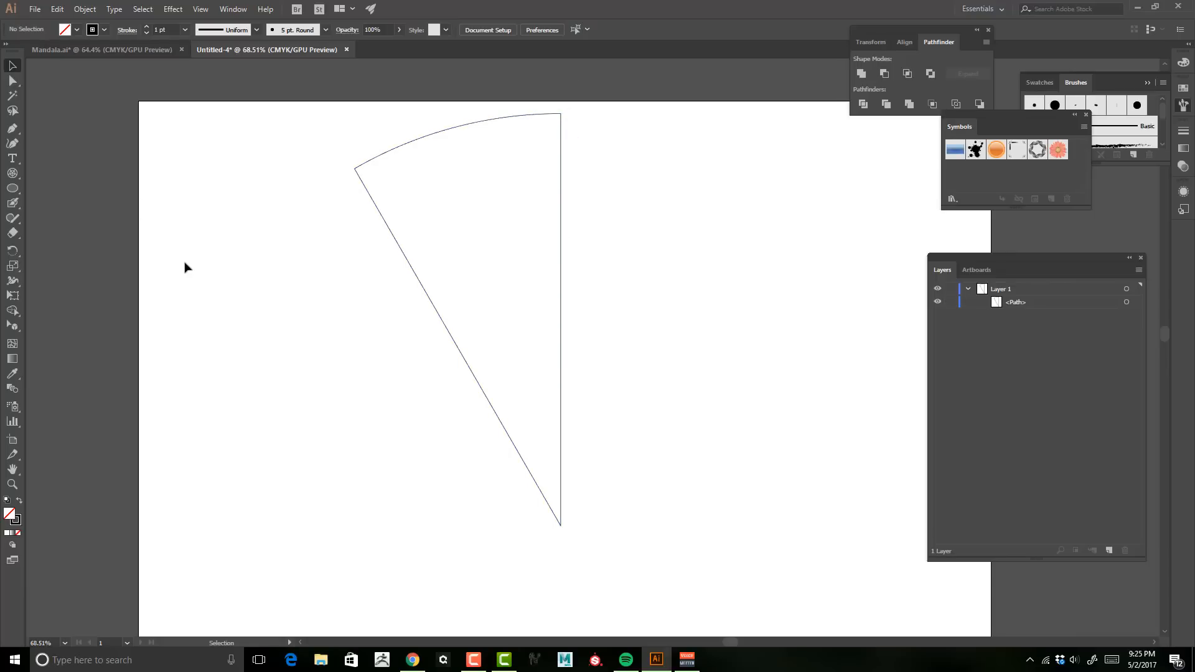
# Step: Select the wedge and raise its stroke weight to 16 pt
pyautogui.click(392, 153)
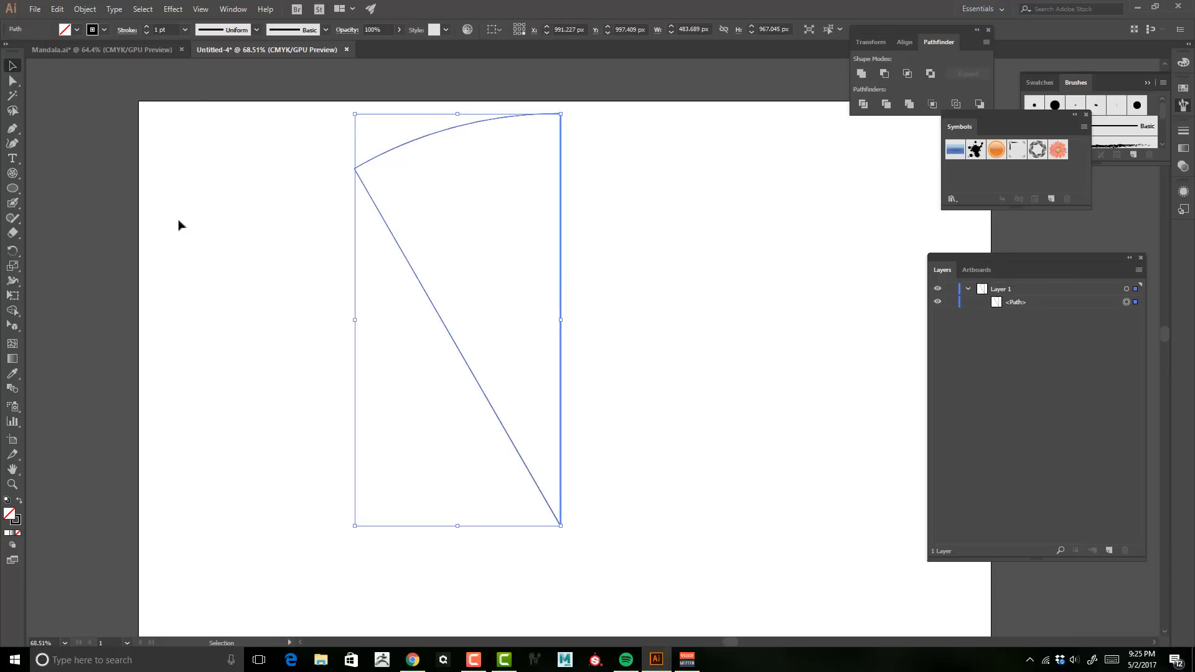
pyautogui.click(146, 27)
pyautogui.click(147, 26)
pyautogui.click(147, 27)
pyautogui.click(148, 27)
pyautogui.click(148, 27)
pyautogui.click(148, 27)
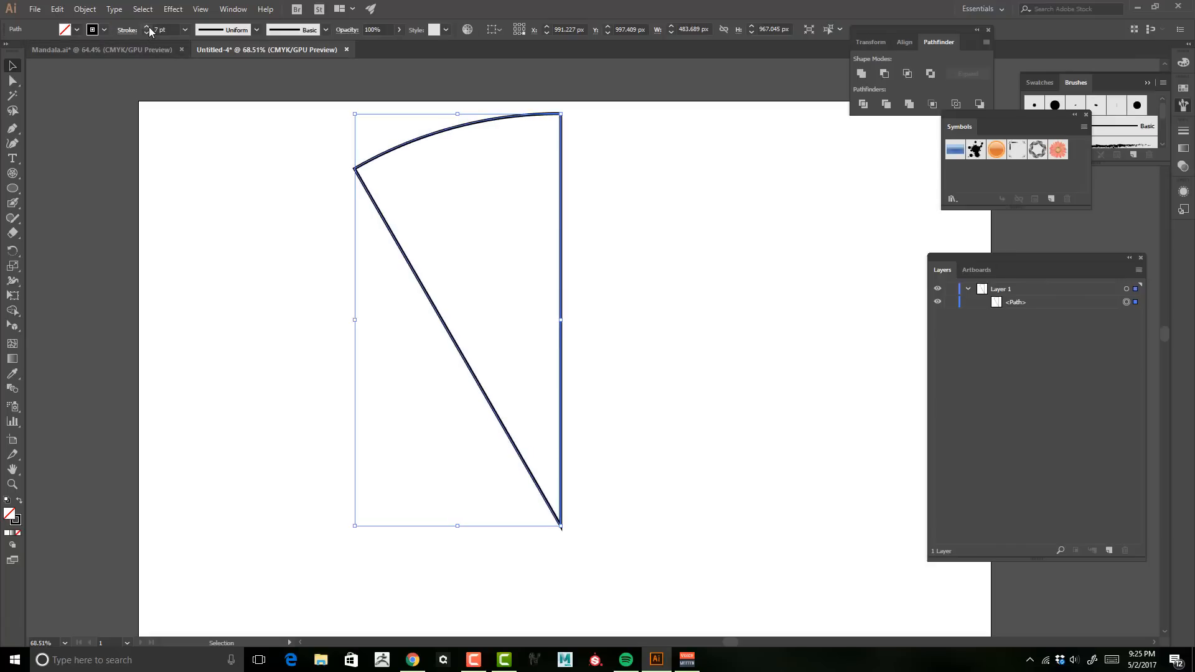
pyautogui.click(148, 28)
pyautogui.click(148, 27)
pyautogui.click(148, 27)
pyautogui.click(148, 28)
pyautogui.click(148, 27)
pyautogui.click(148, 28)
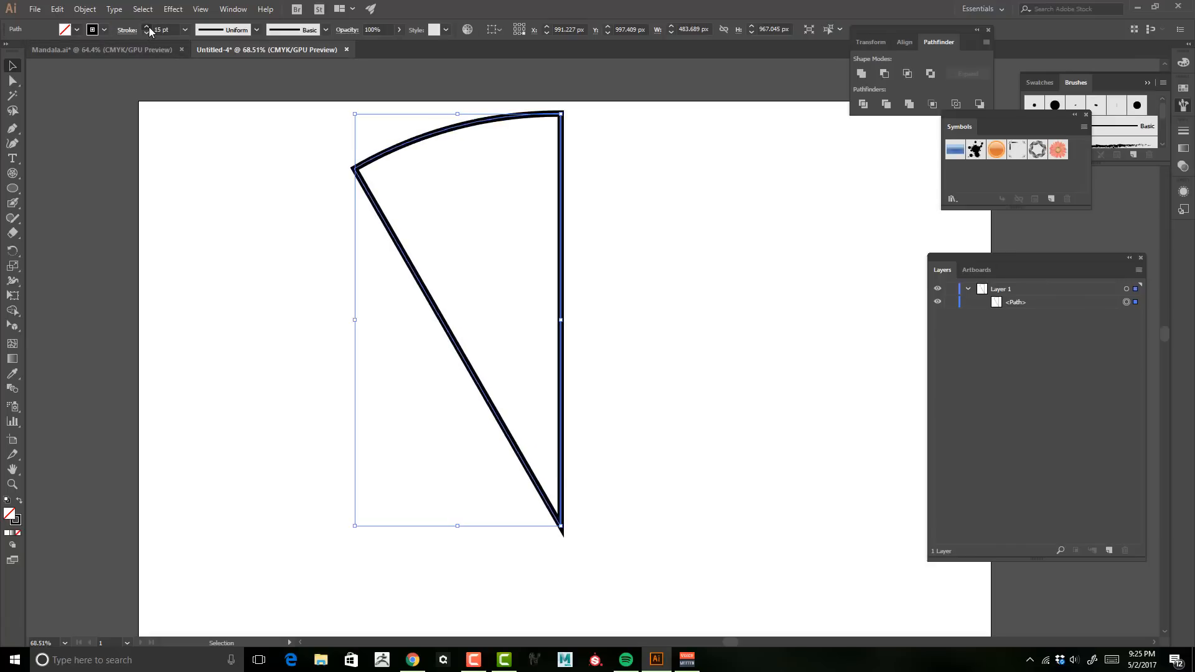
pyautogui.click(148, 27)
pyautogui.click(148, 27)
# Step: Zoom in and examine how the thick stroke looks at the wedge's bottom point
pyautogui.press('z')
pyautogui.moveTo(499, 434); pyautogui.dragTo(579, 429)
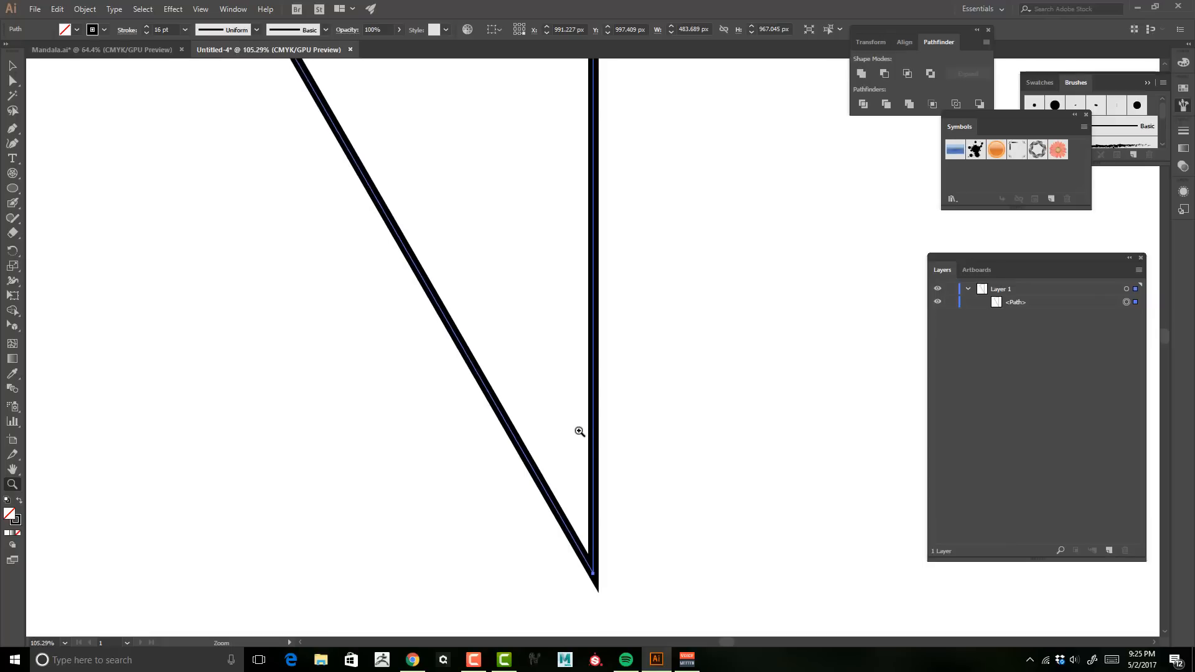
pyautogui.moveTo(665, 457); pyautogui.dragTo(670, 327)
pyautogui.moveTo(610, 360); pyautogui.dragTo(698, 333)
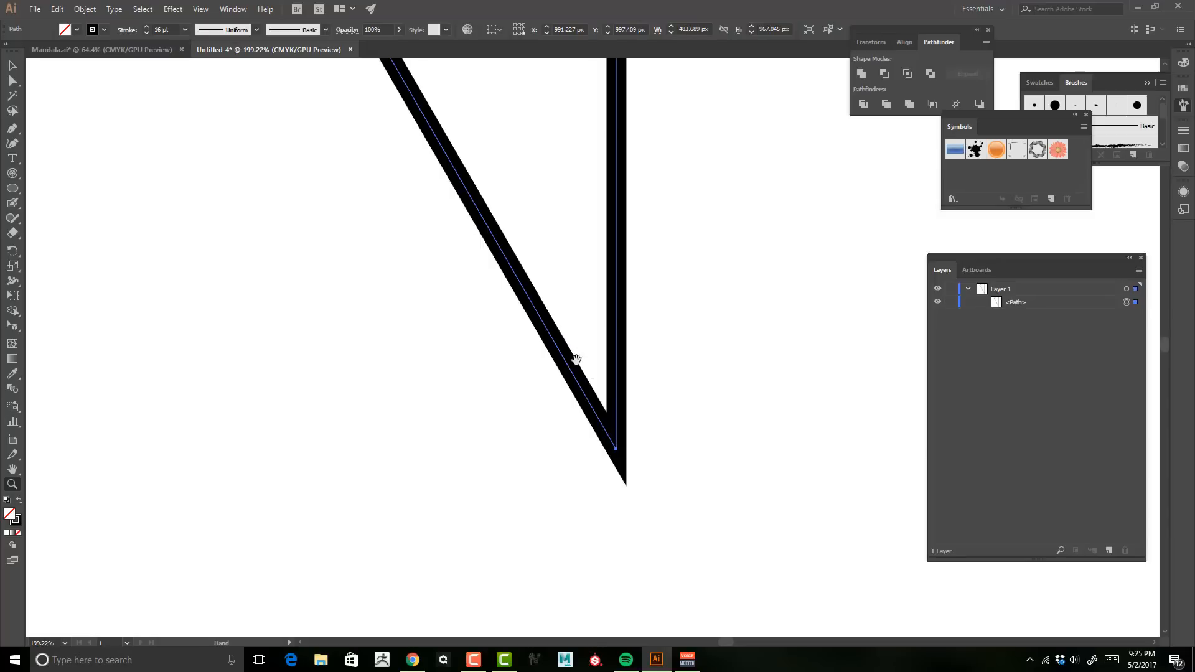
pyautogui.moveTo(574, 374); pyautogui.dragTo(529, 476)
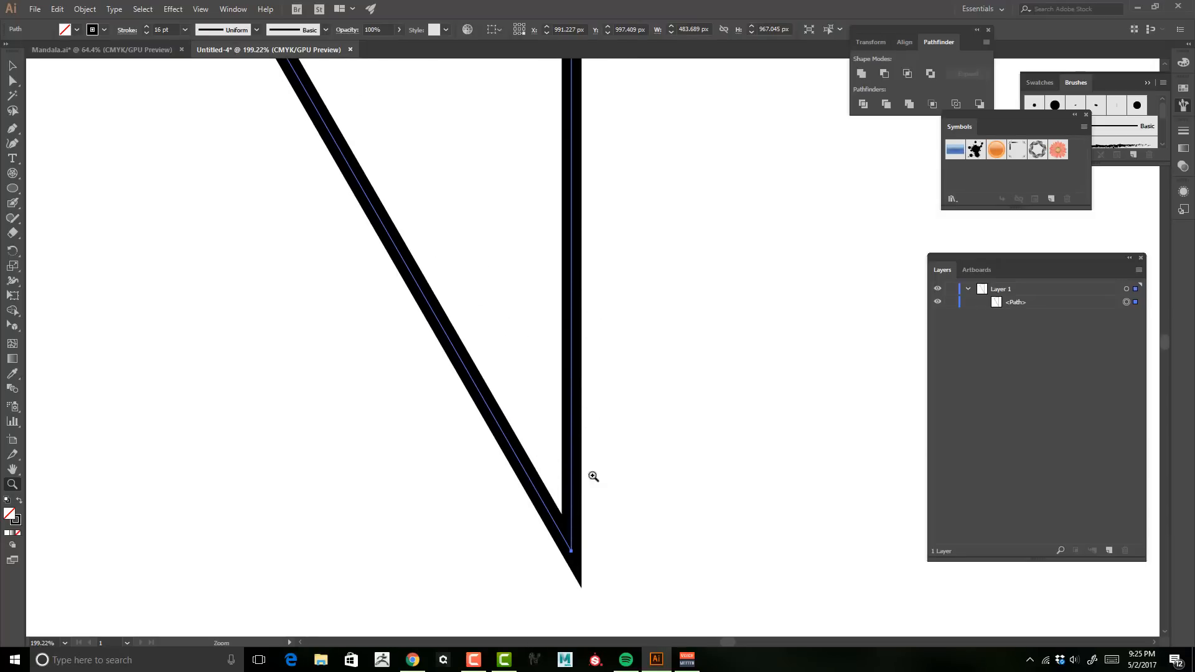
pyautogui.moveTo(691, 477); pyautogui.dragTo(683, 397)
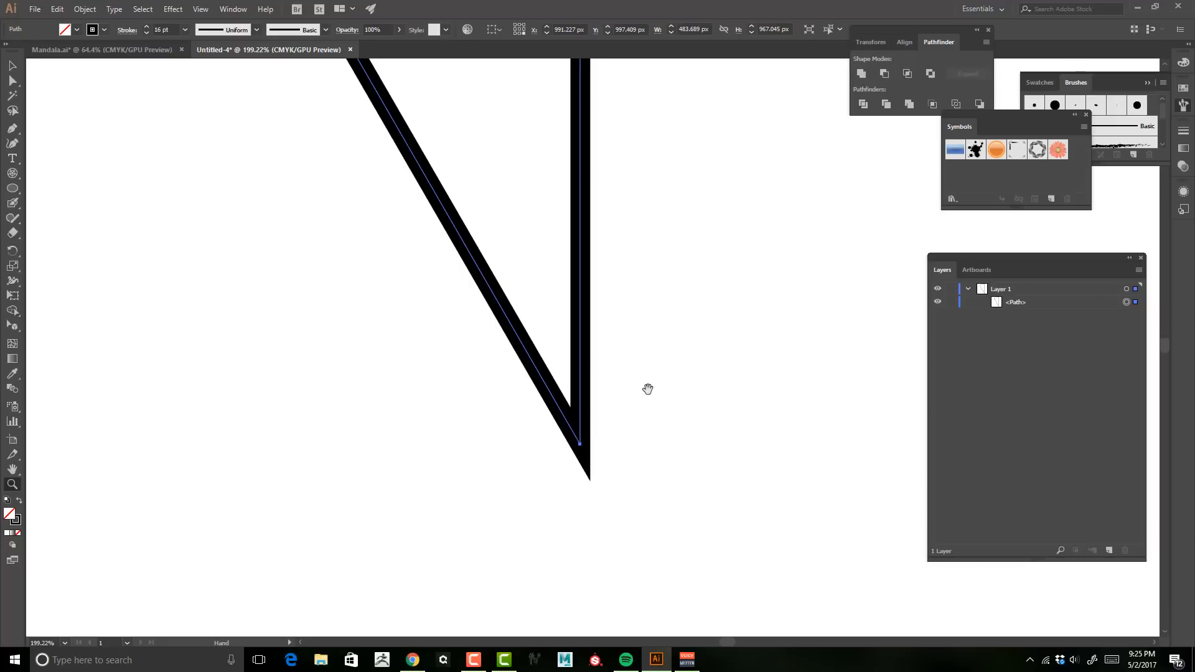
pyautogui.moveTo(646, 389)
pyautogui.mouseDown()
pyautogui.moveTo(745, 455)
pyautogui.moveTo(579, 432)
pyautogui.mouseUp()
pyautogui.moveTo(719, 282); pyautogui.dragTo(570, 280)
# Step: Remove the wedge's stroke and fill it with a light grey swatch
pyautogui.click(104, 30)
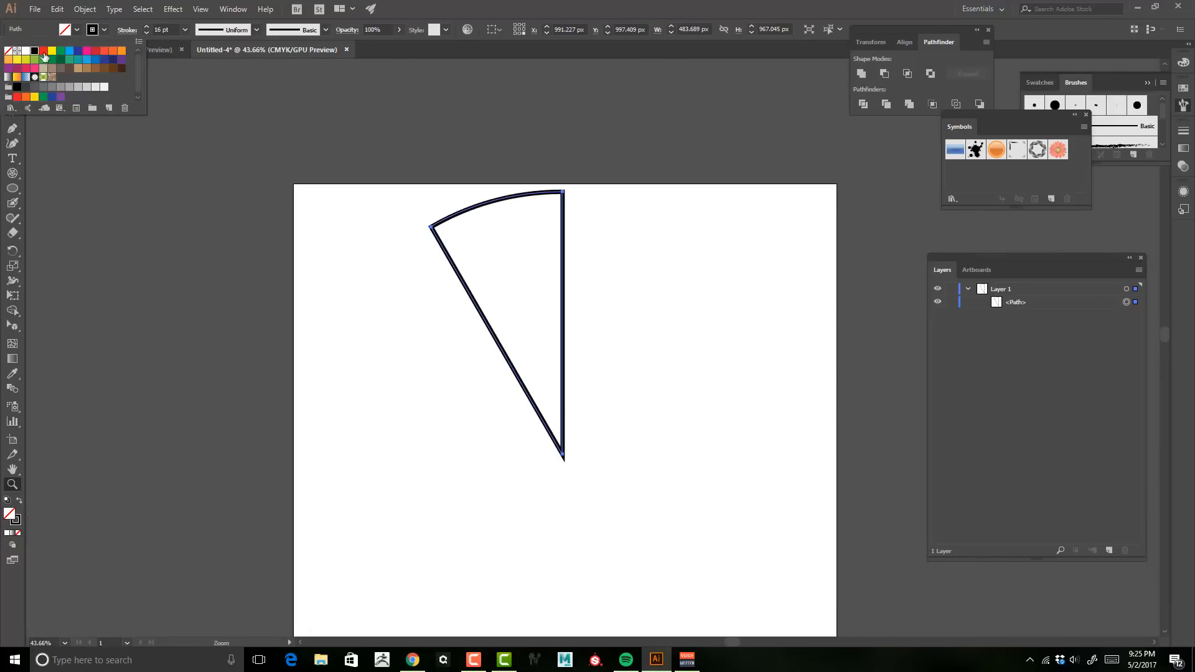
pyautogui.click(8, 51)
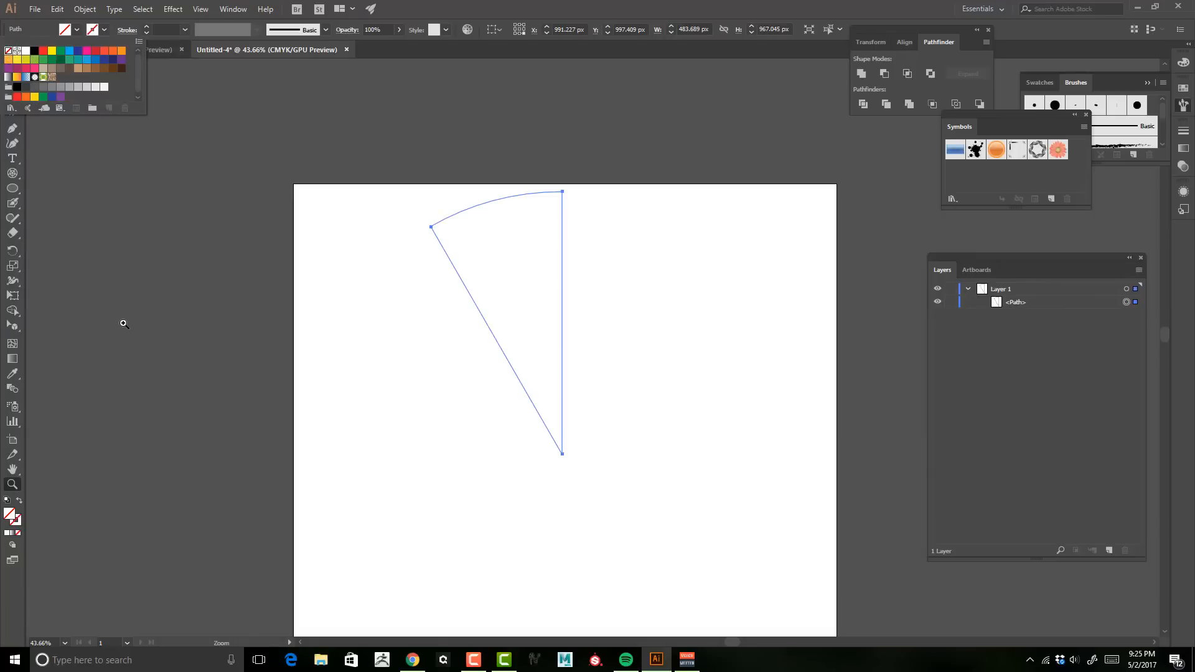
pyautogui.click(77, 29)
pyautogui.click(77, 30)
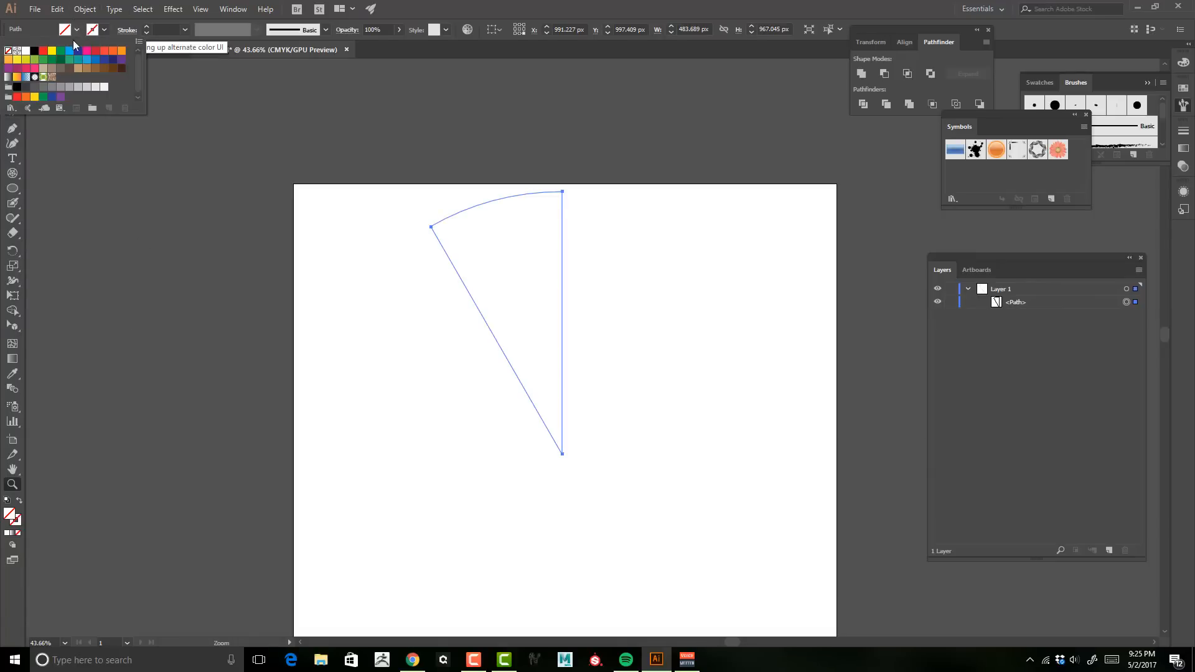
pyautogui.click(60, 86)
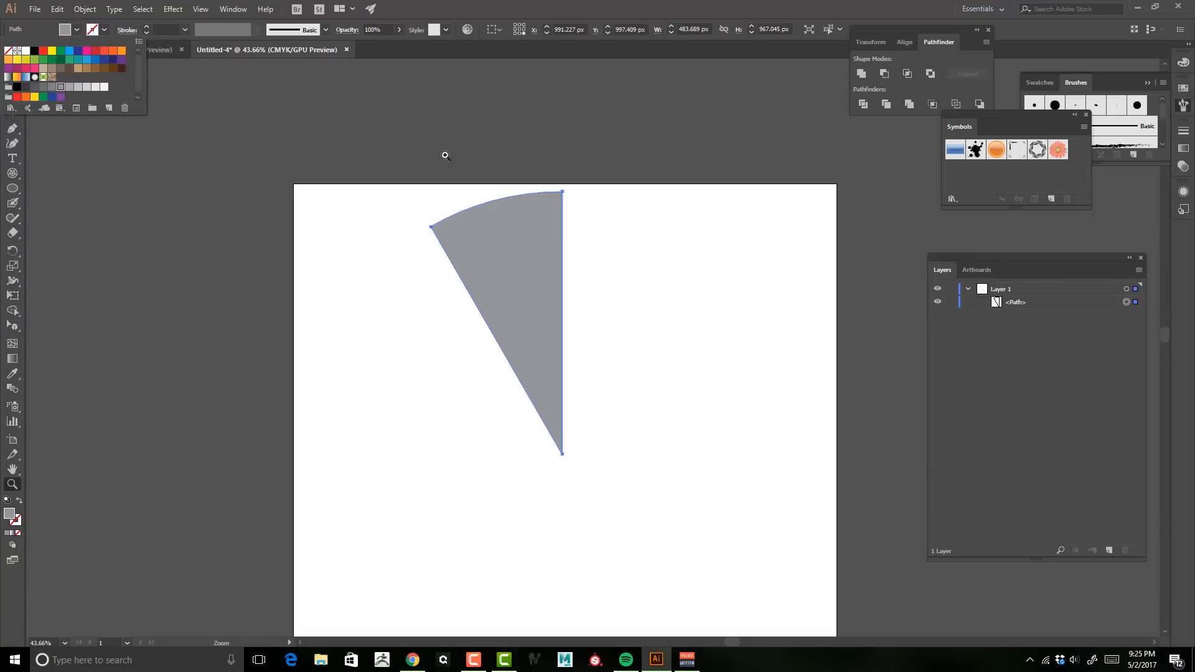
pyautogui.click(70, 88)
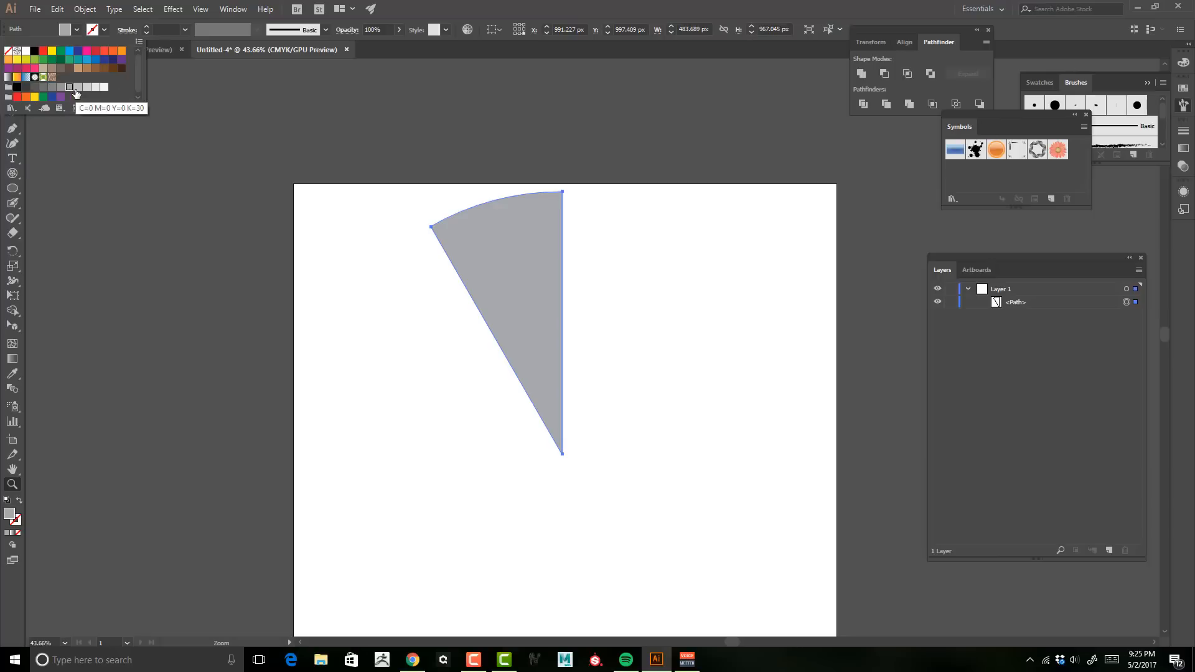
pyautogui.click(77, 89)
# Step: Paste a copy of the wedge in front of the original in the same place
pyautogui.click(523, 7)
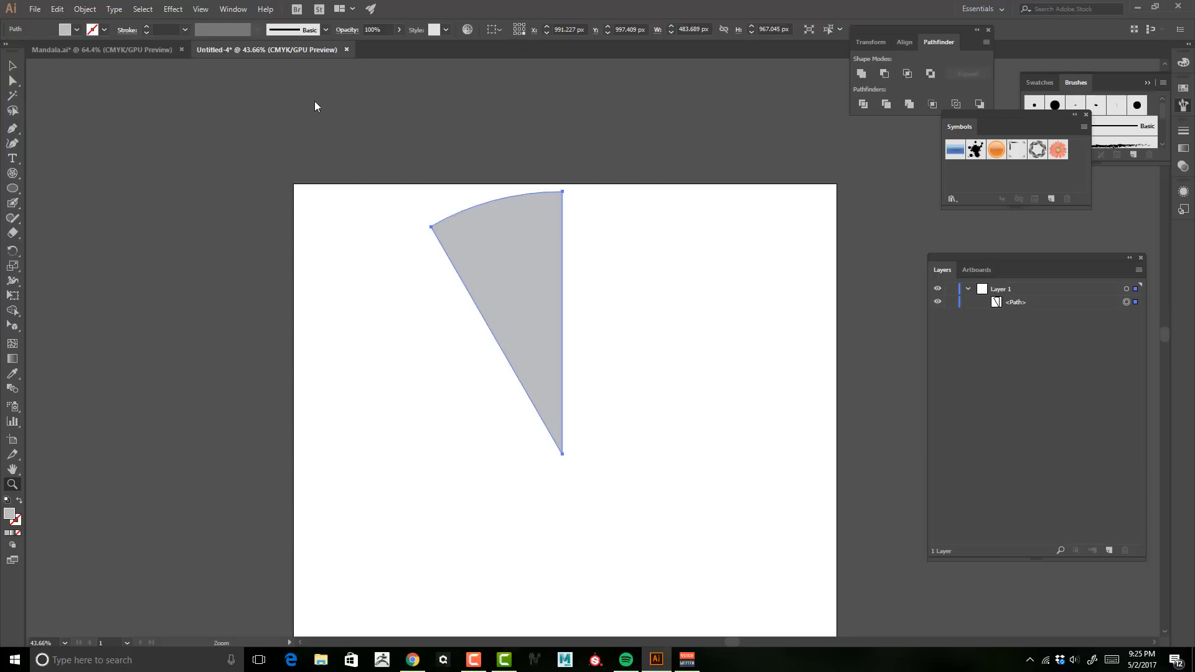
pyautogui.click(315, 100)
pyautogui.moveTo(675, 248); pyautogui.dragTo(408, 82)
pyautogui.moveTo(622, 315); pyautogui.dragTo(539, 135)
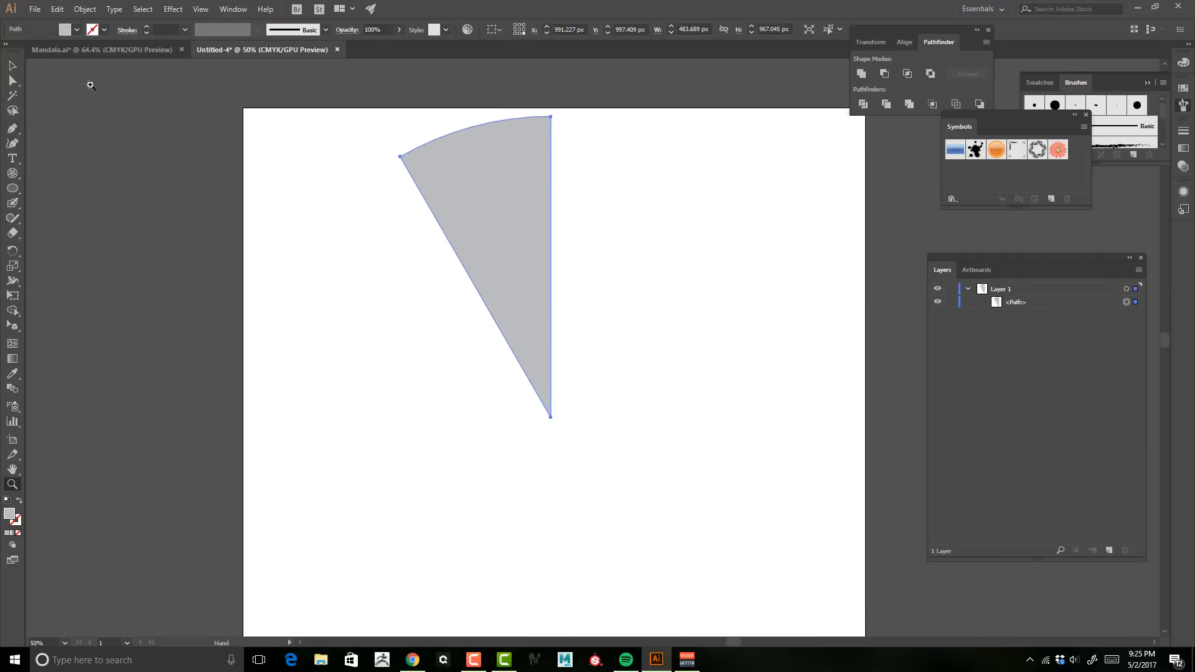
pyautogui.click(11, 67)
pyautogui.click(248, 230)
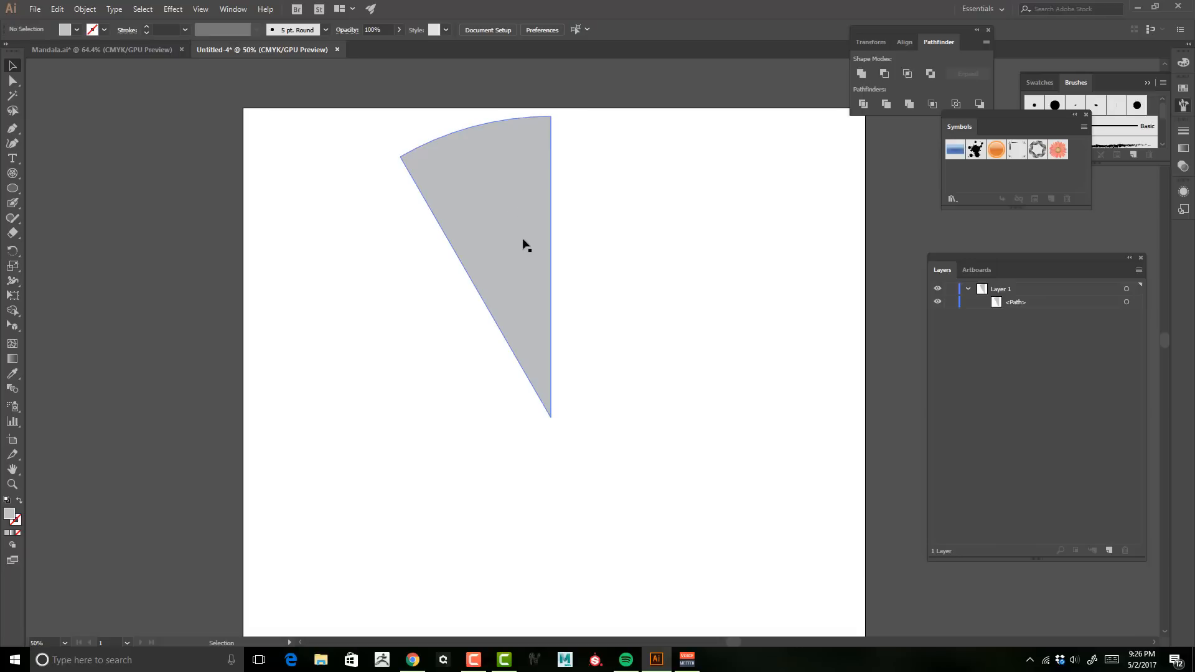
pyautogui.press('space')
pyautogui.moveTo(510, 191)
pyautogui.mouseDown()
pyautogui.moveTo(501, 216)
pyautogui.moveTo(517, 198)
pyautogui.mouseUp()
pyautogui.press('space')
pyautogui.moveTo(630, 218)
pyautogui.mouseDown()
pyautogui.moveTo(622, 233)
pyautogui.moveTo(619, 211)
pyautogui.moveTo(659, 229)
pyautogui.moveTo(645, 212)
pyautogui.mouseUp()
pyautogui.click(1103, 304)
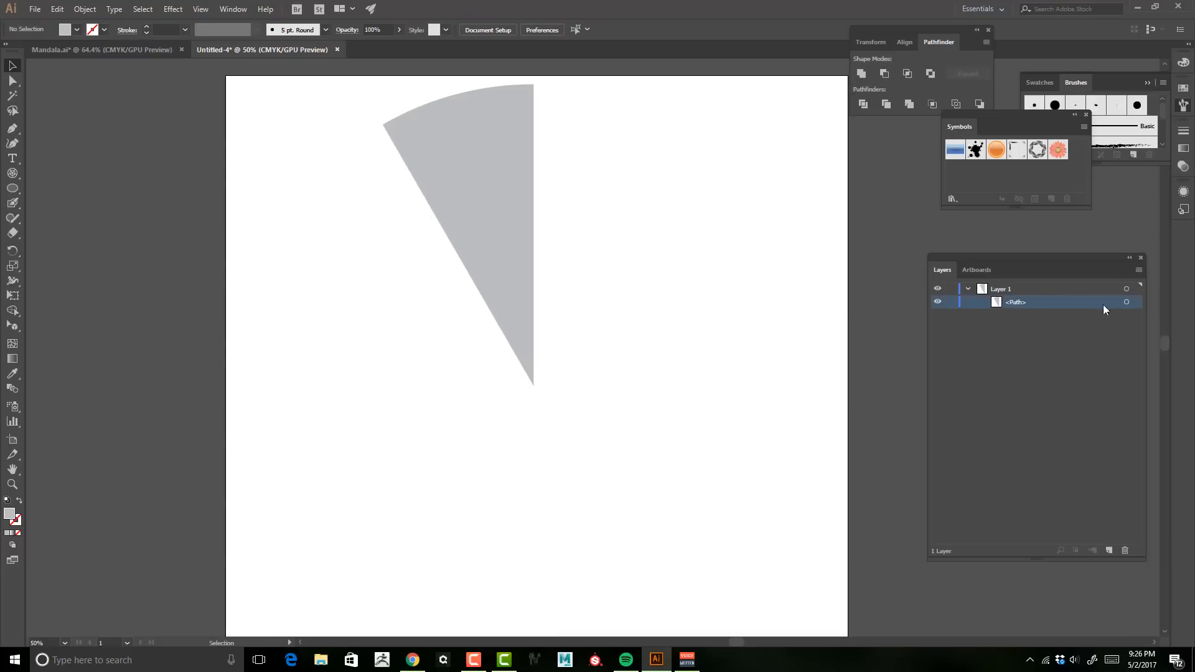
pyautogui.click(1126, 301)
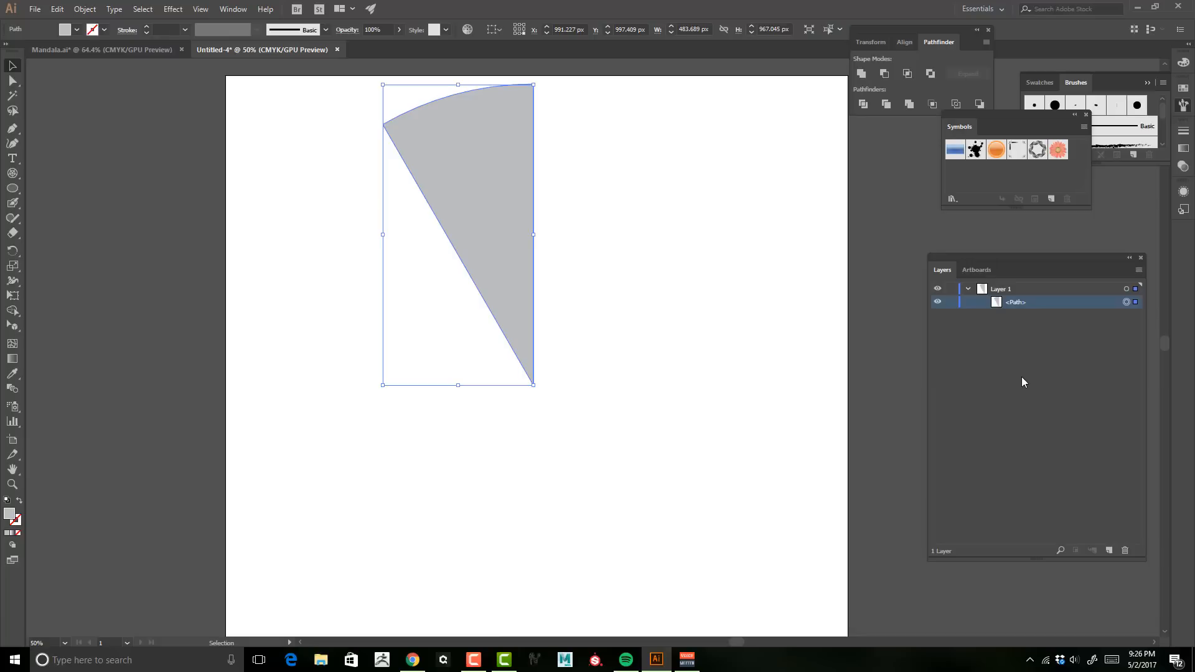
pyautogui.hotkey('ctrl', 'f')
pyautogui.moveTo(462, 200); pyautogui.dragTo(457, 201)
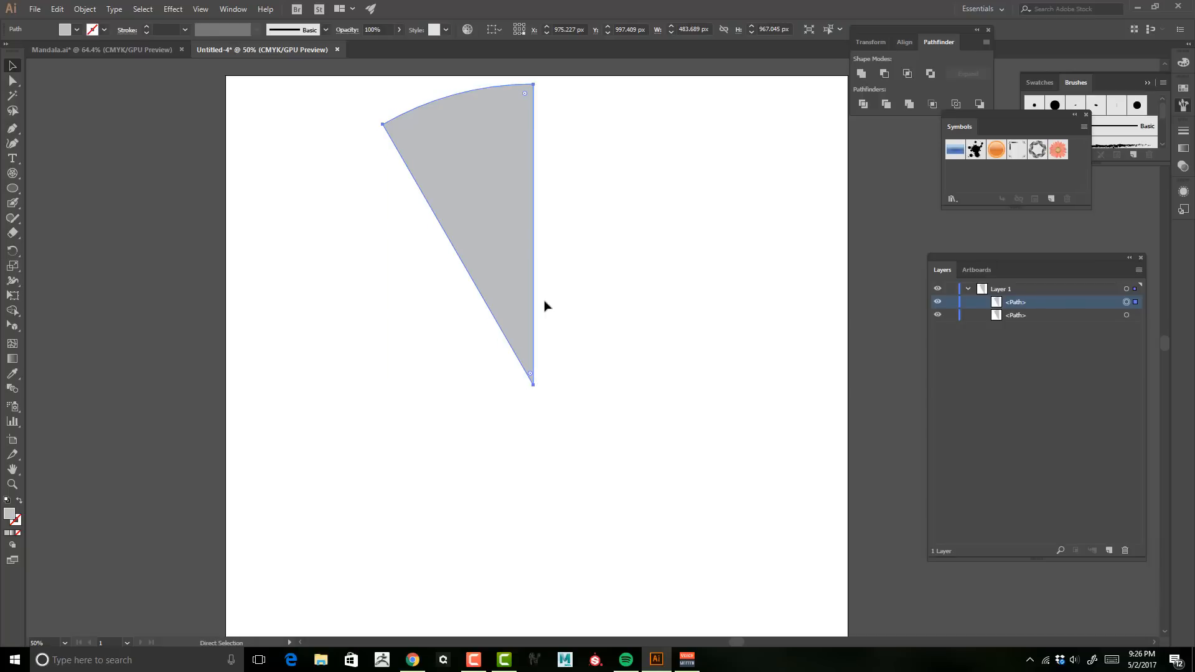
pyautogui.hotkey('ctrl', 'z')
# Step: Turn the lower wedge path into a new static Graphic symbol named Mandala Drawing
pyautogui.click(1062, 315)
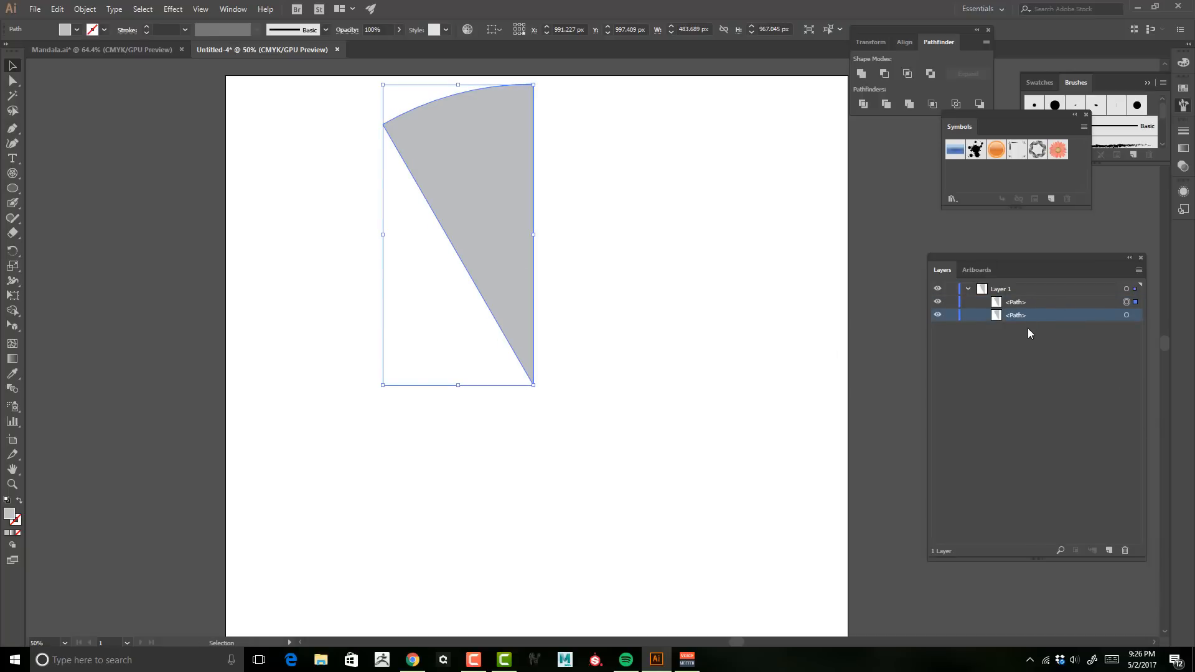
pyautogui.click(1094, 343)
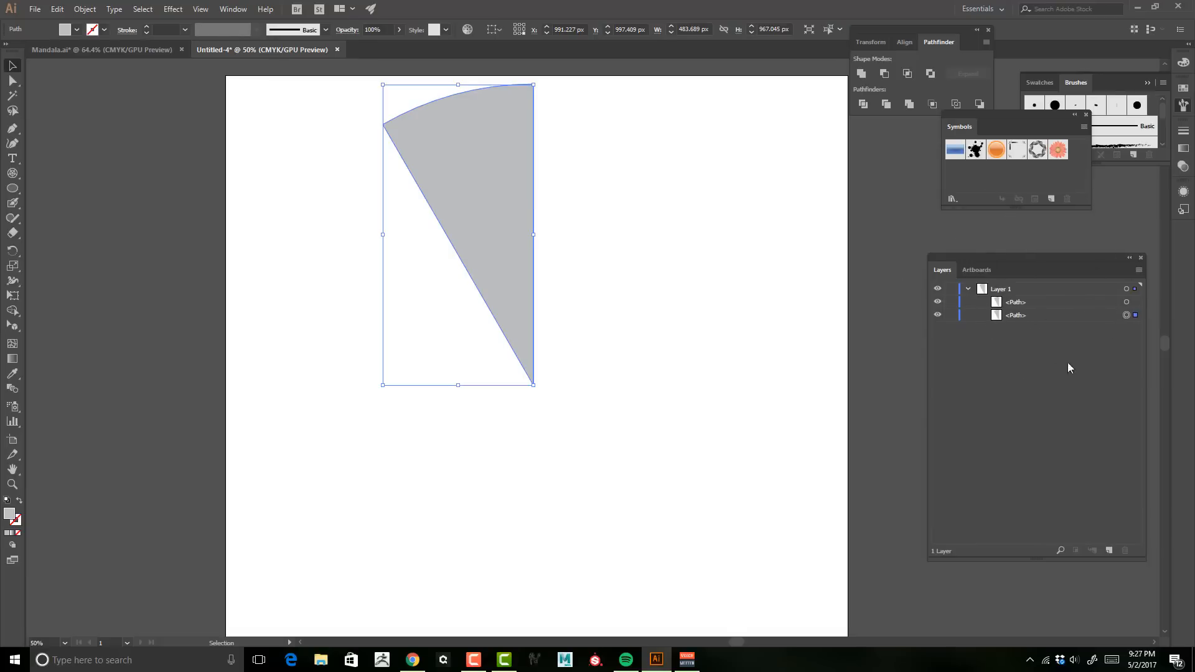
pyautogui.click(1051, 199)
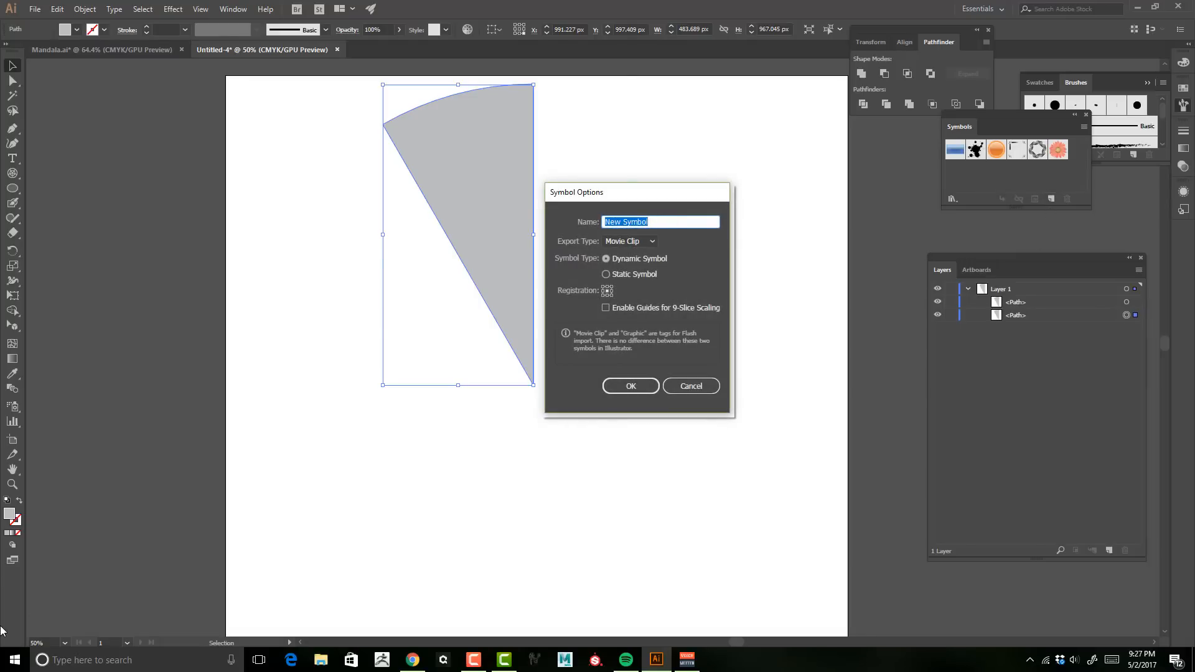
pyautogui.write('Mandala Drawing')
pyautogui.click(644, 242)
pyautogui.click(638, 269)
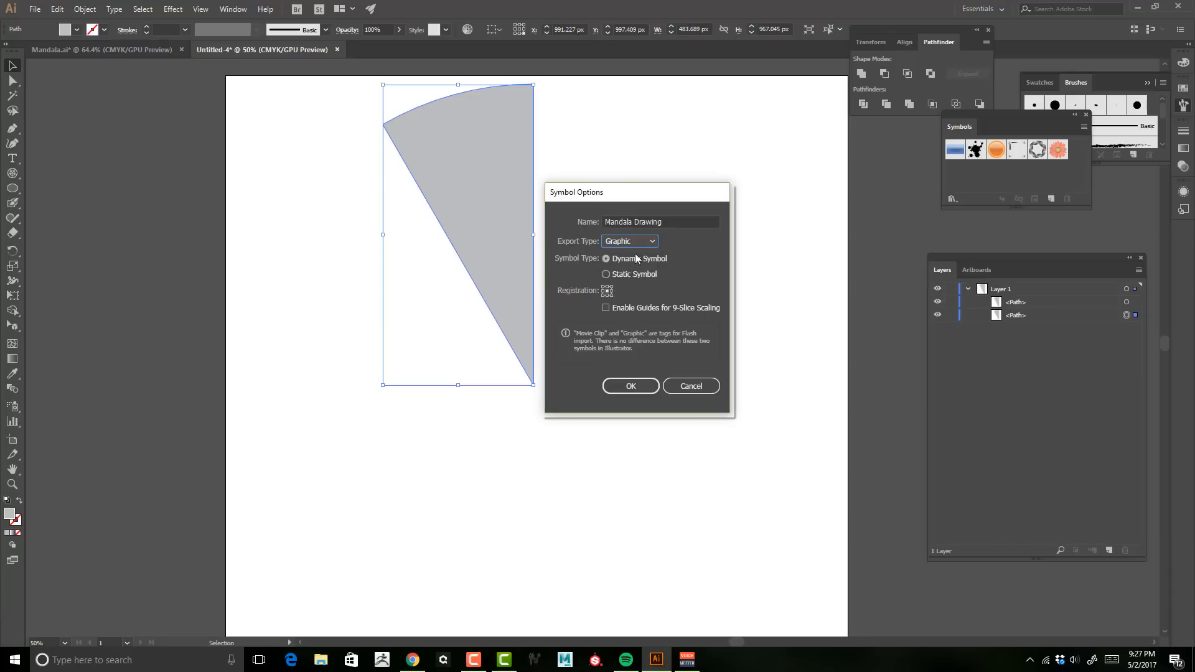
pyautogui.click(631, 275)
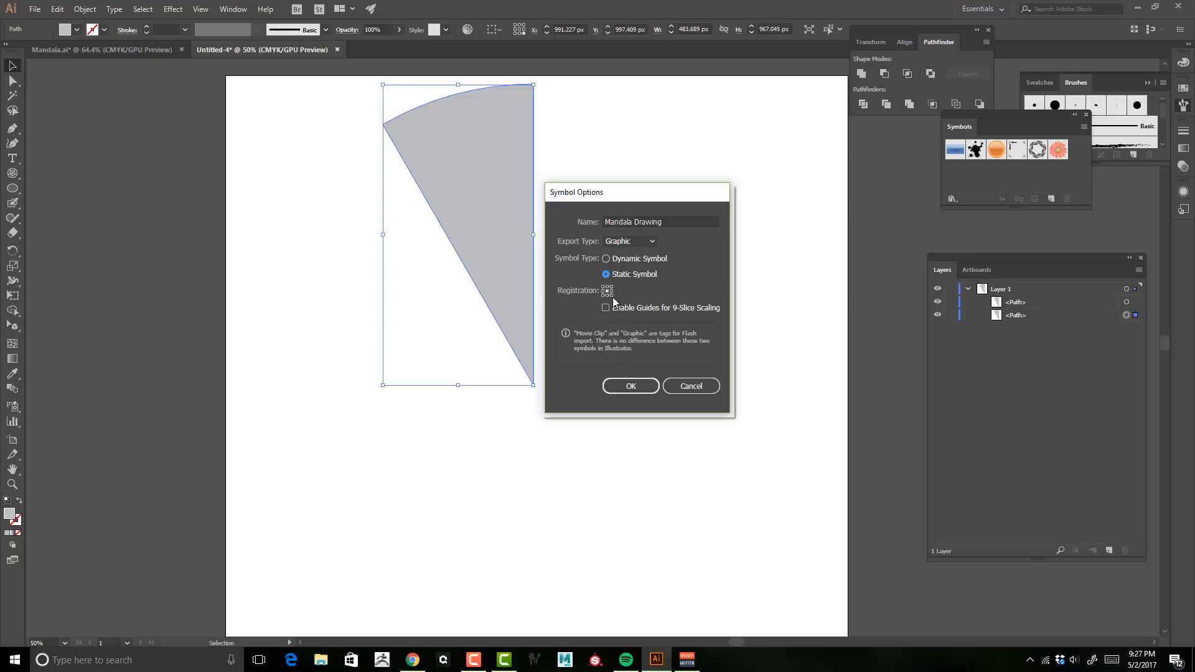
pyautogui.click(611, 295)
pyautogui.click(632, 385)
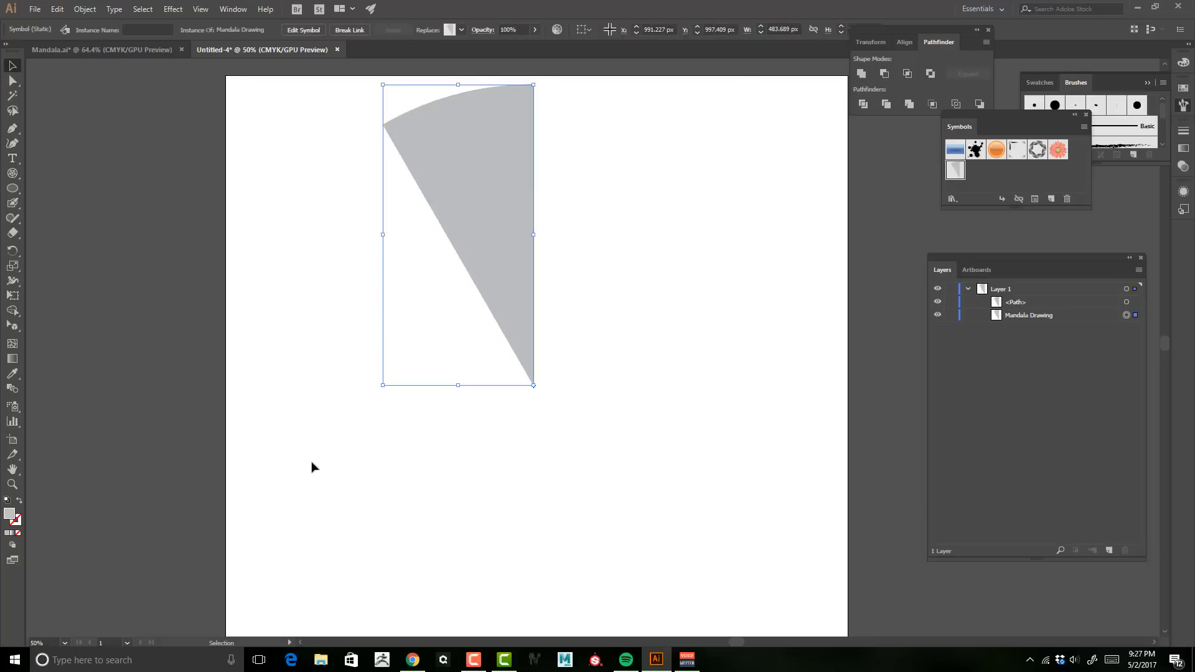
# Step: Select both the wedge path and the Mandala Drawing symbol instance and make a clipping mask from them
pyautogui.click(1064, 316)
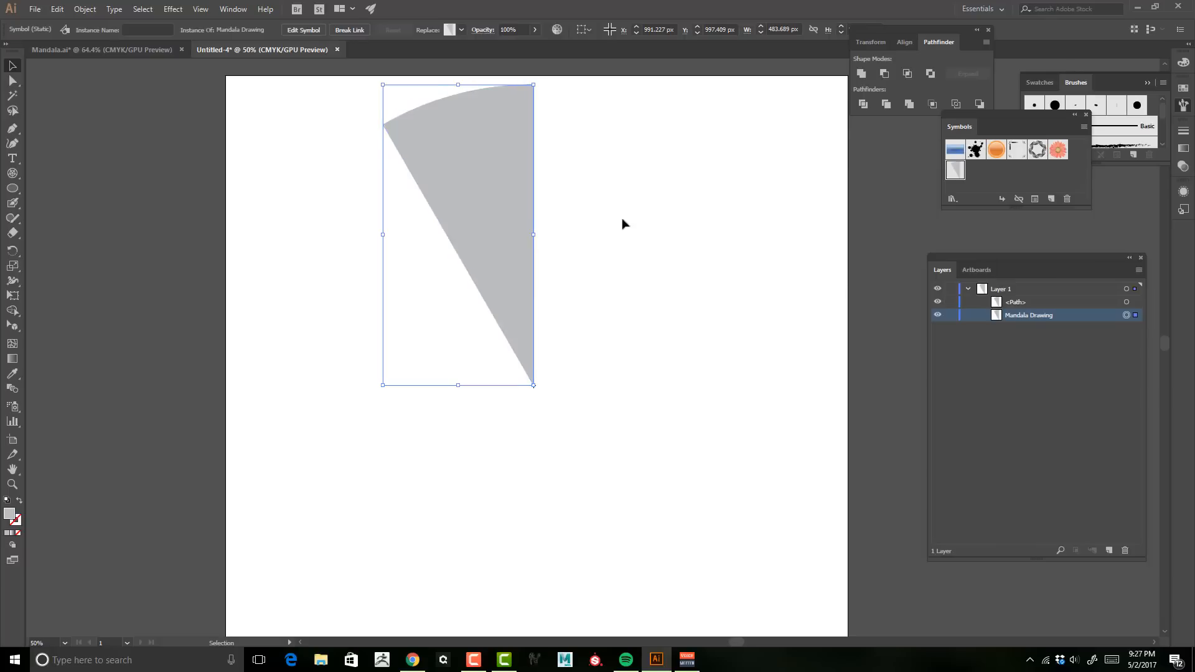
pyautogui.click(1059, 304)
pyautogui.click(1036, 315)
pyautogui.click(998, 304)
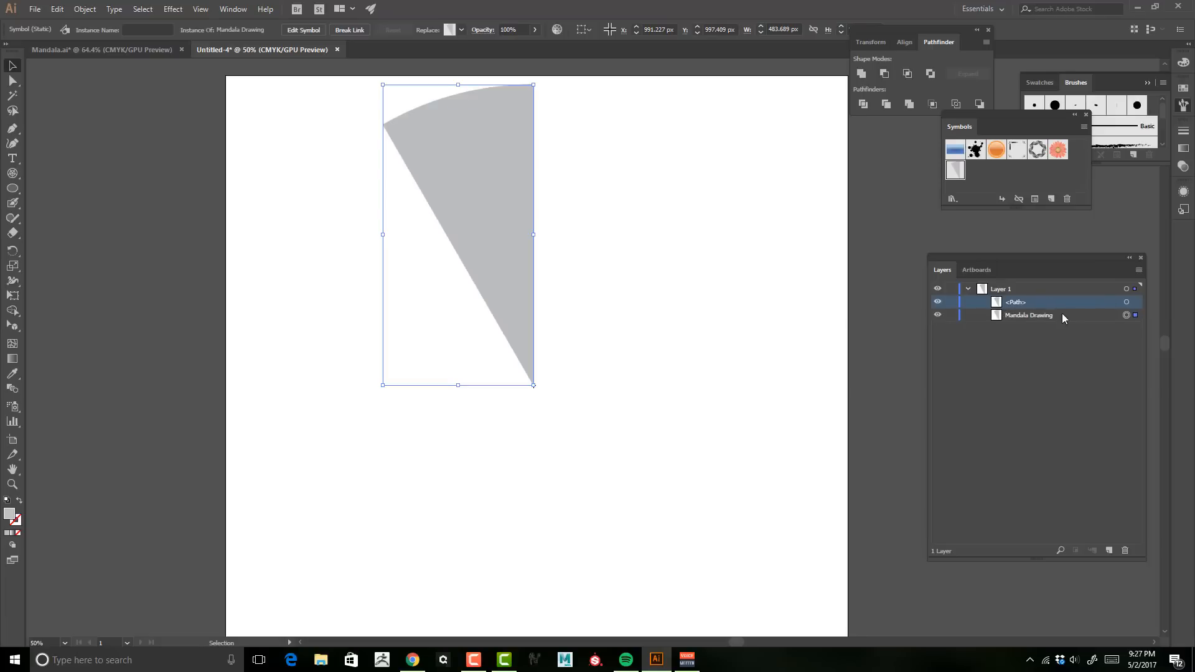
pyautogui.click(1041, 317)
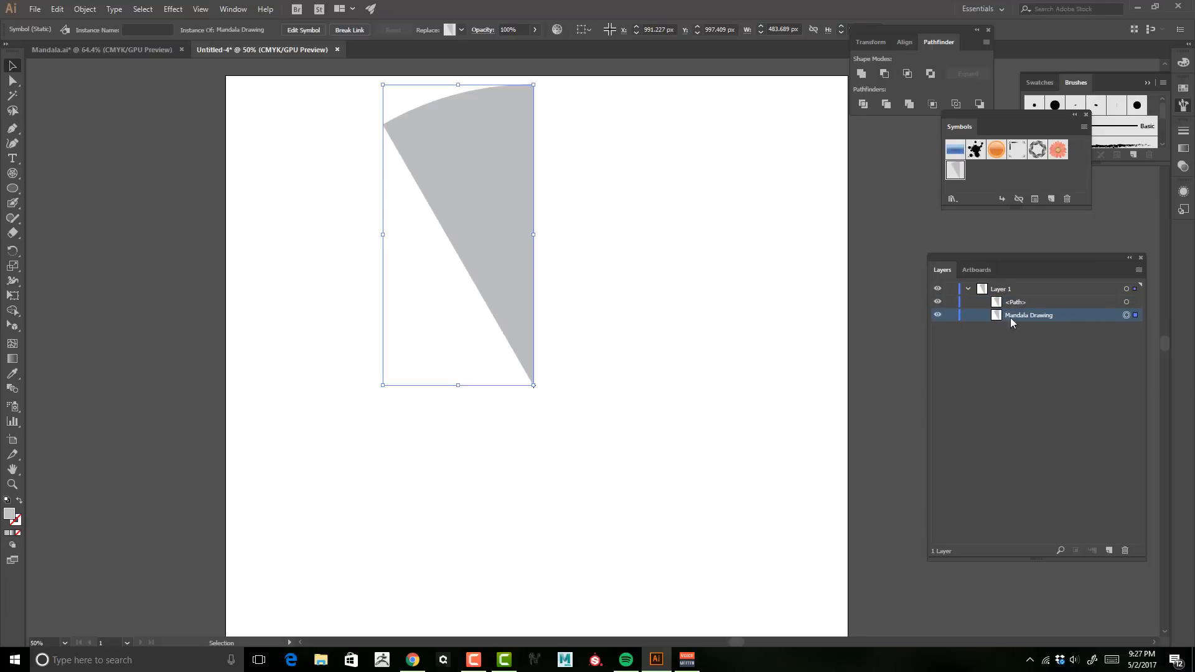
pyautogui.keyDown('shift'); pyautogui.click(1125, 302); pyautogui.keyUp('shift')
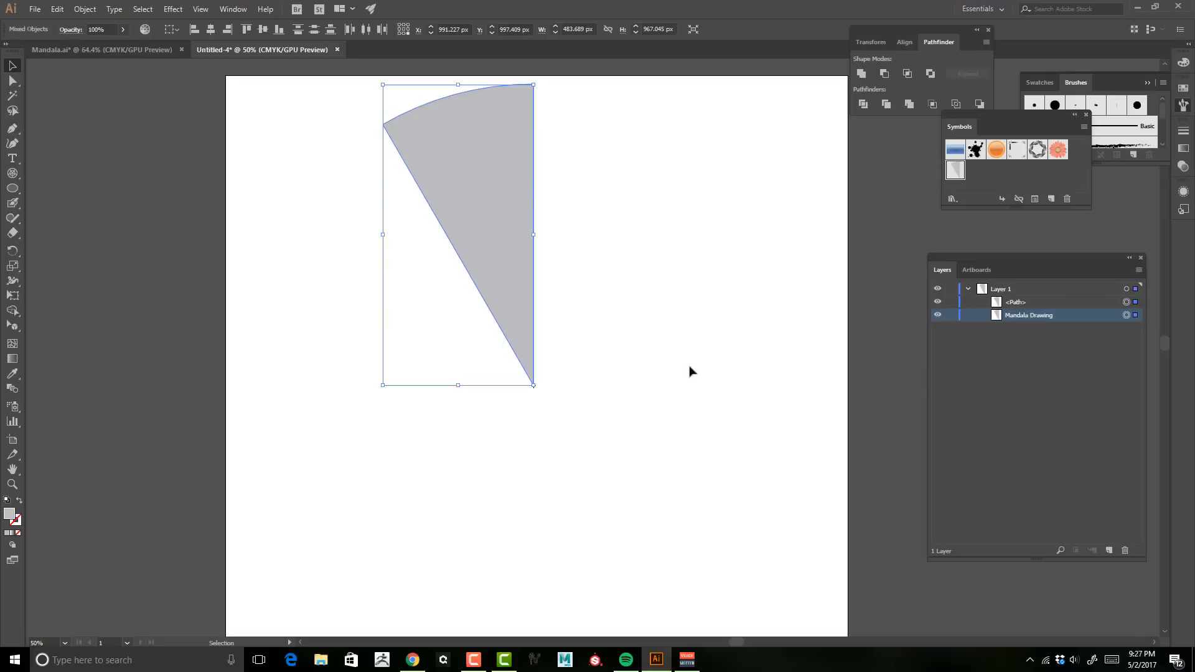
pyautogui.click(84, 9)
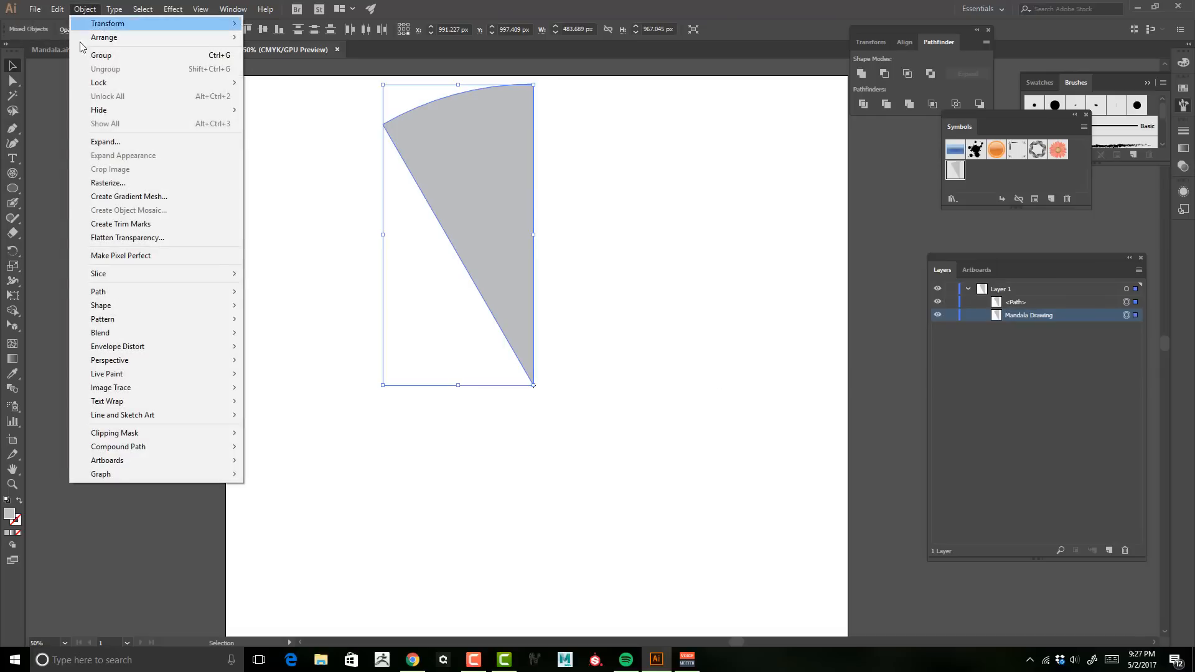
pyautogui.moveTo(129, 435)
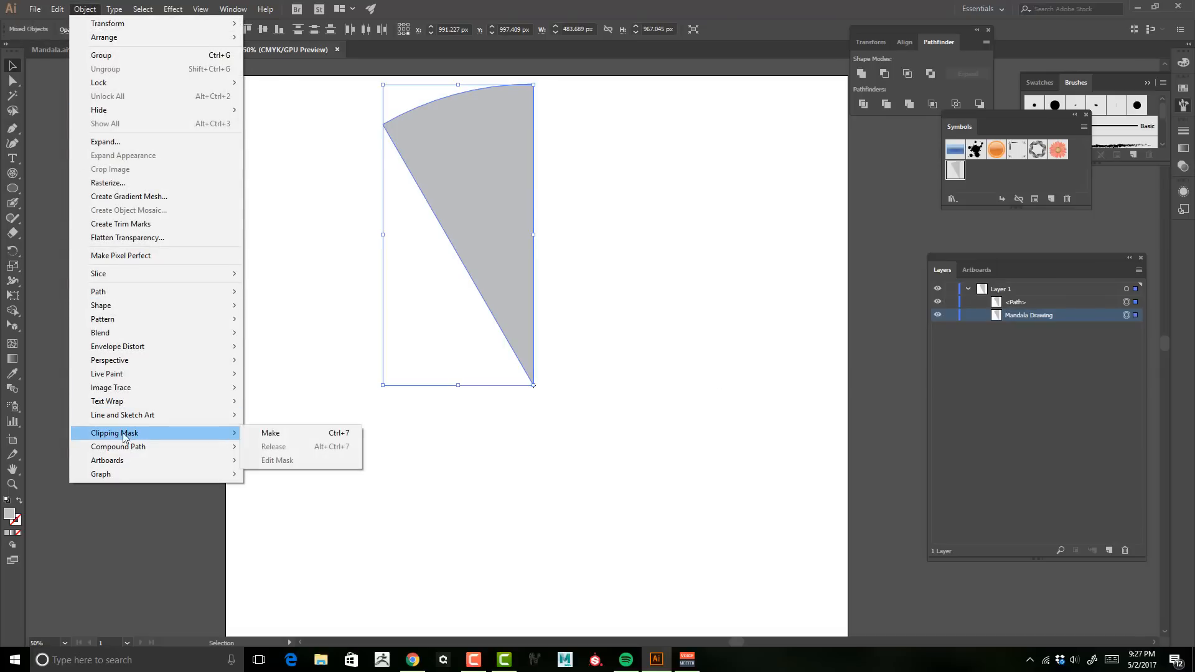
pyautogui.click(271, 435)
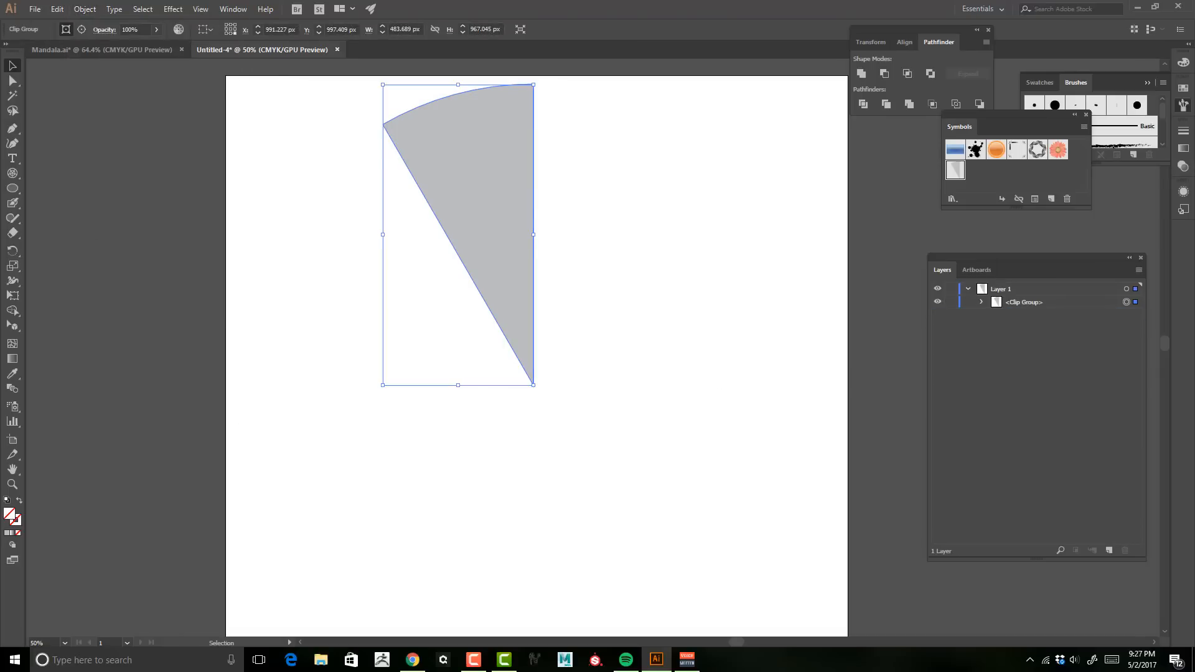
# Step: Select the clip group's layer contents and turn them into a new static Graphic symbol named Mandala Slice
pyautogui.click(1037, 302)
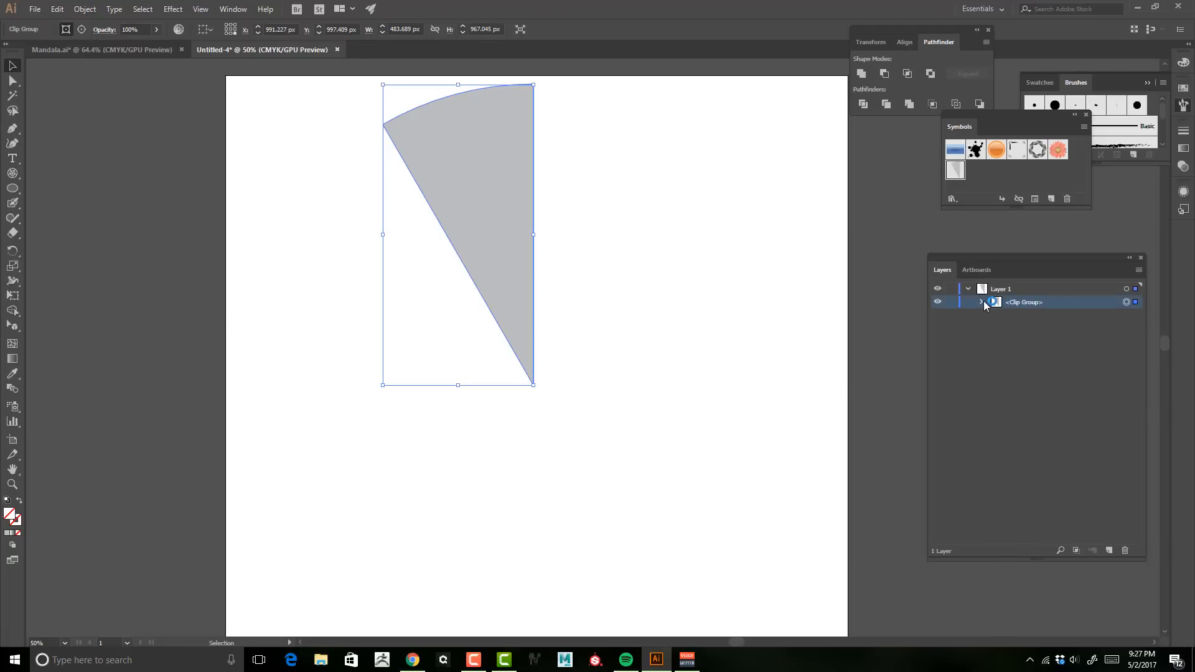
pyautogui.click(967, 289)
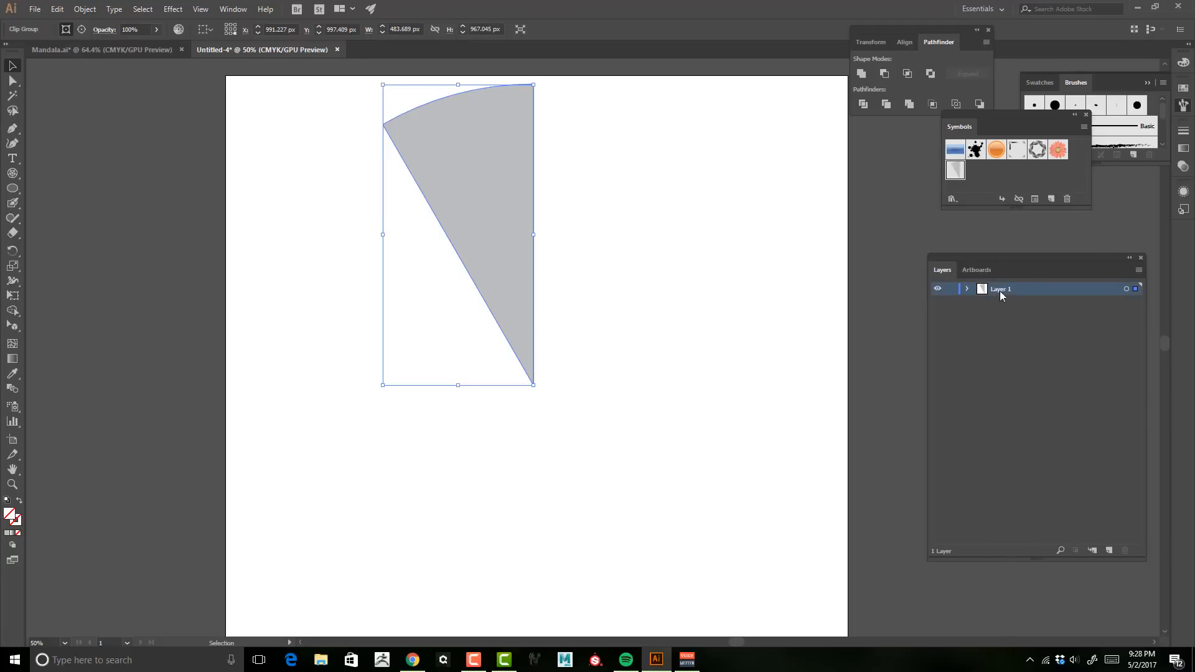
pyautogui.click(1125, 289)
pyautogui.click(1054, 198)
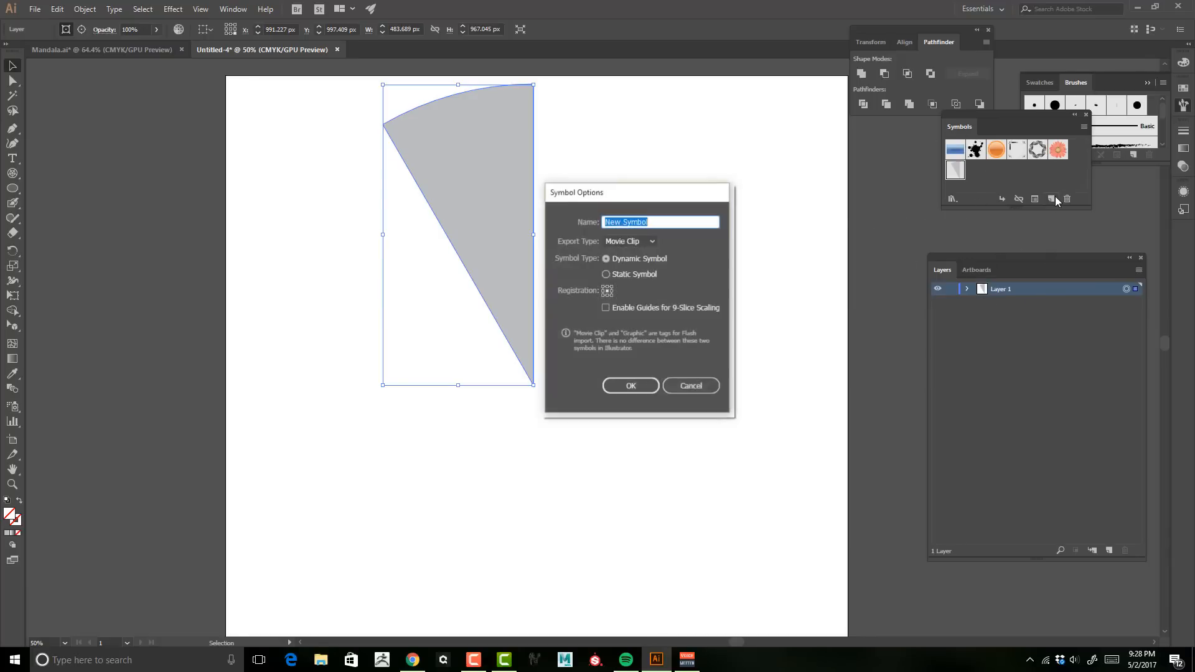
pyautogui.write('Mandala Slice')
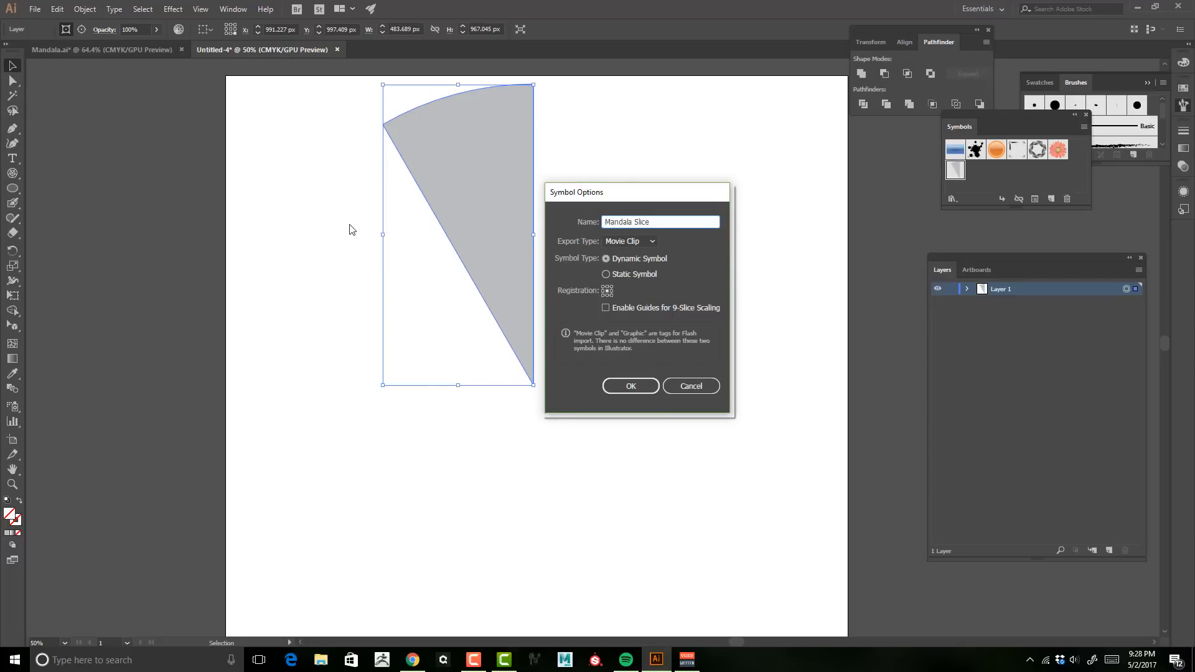
pyautogui.click(618, 239)
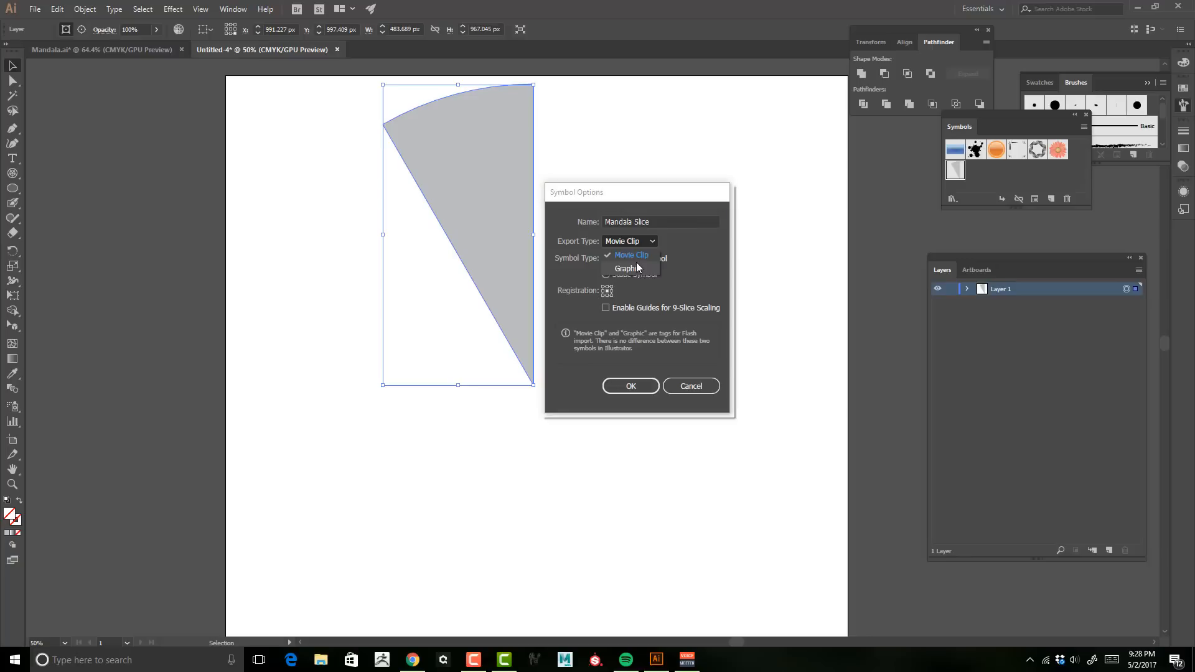
pyautogui.click(637, 267)
pyautogui.click(605, 275)
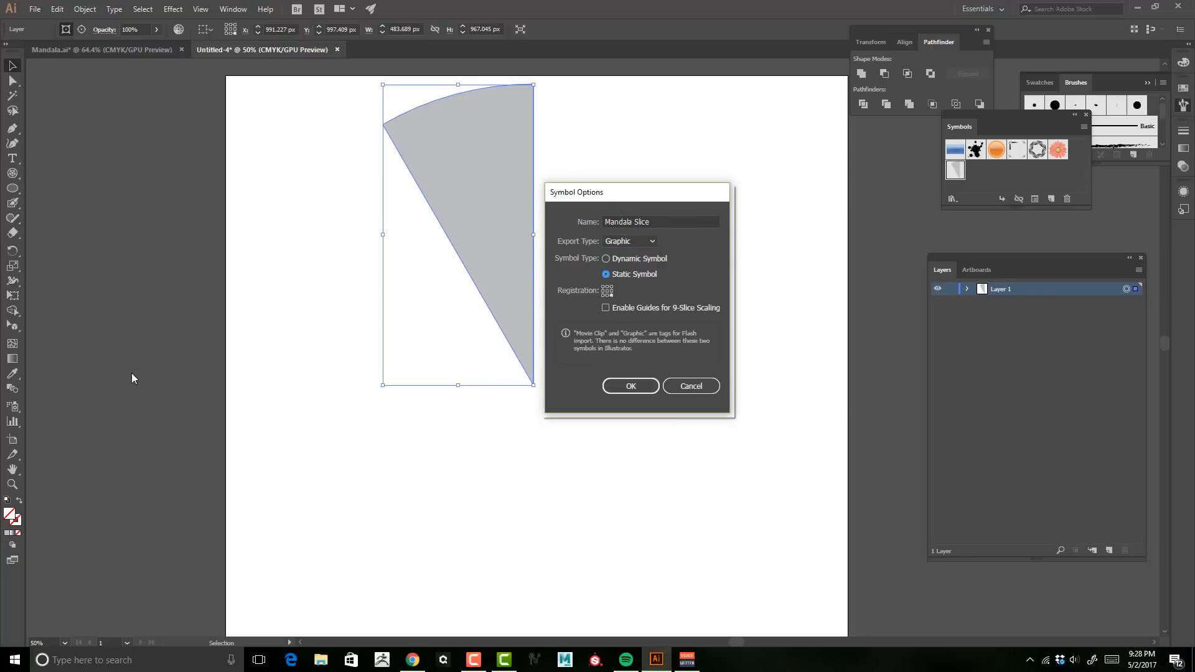
pyautogui.click(630, 386)
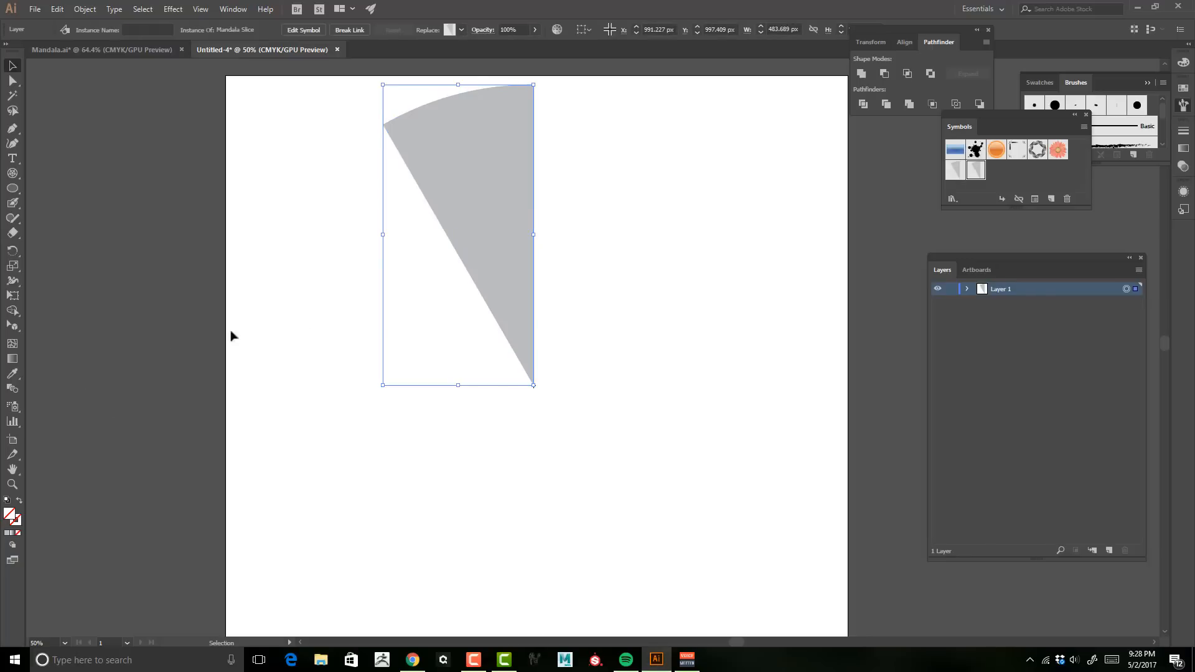
# Step: Rotate a copy of the Mandala Slice instance by 60 degrees around the wedge's tip
pyautogui.click(1052, 327)
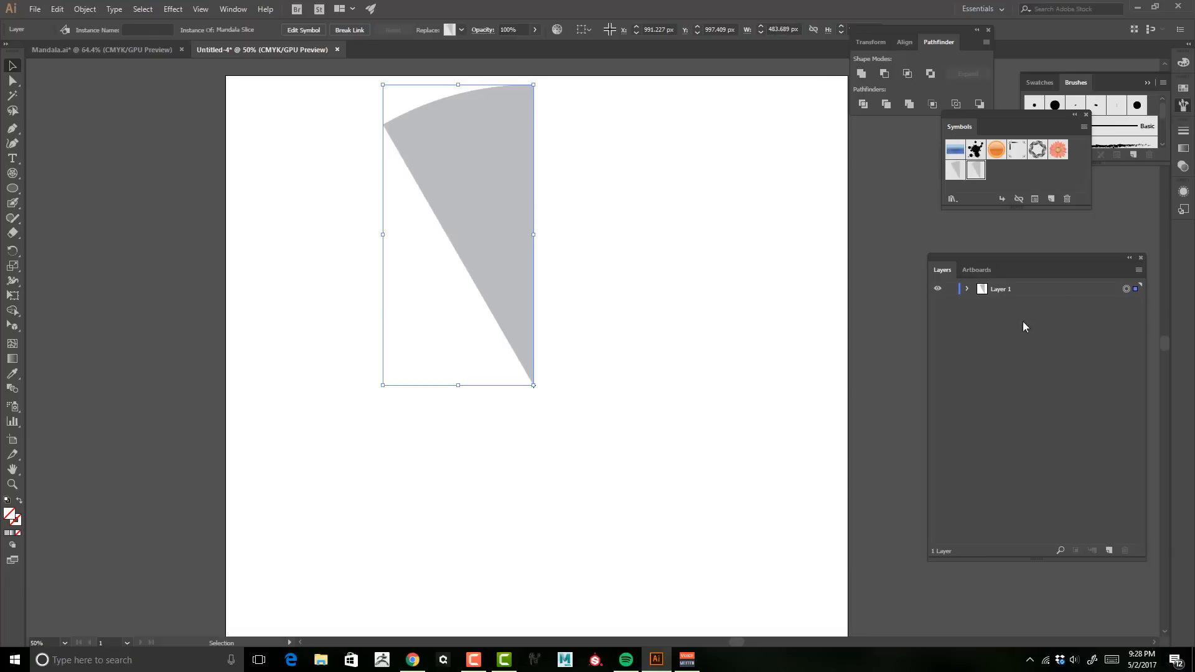
pyautogui.click(957, 171)
pyautogui.click(979, 173)
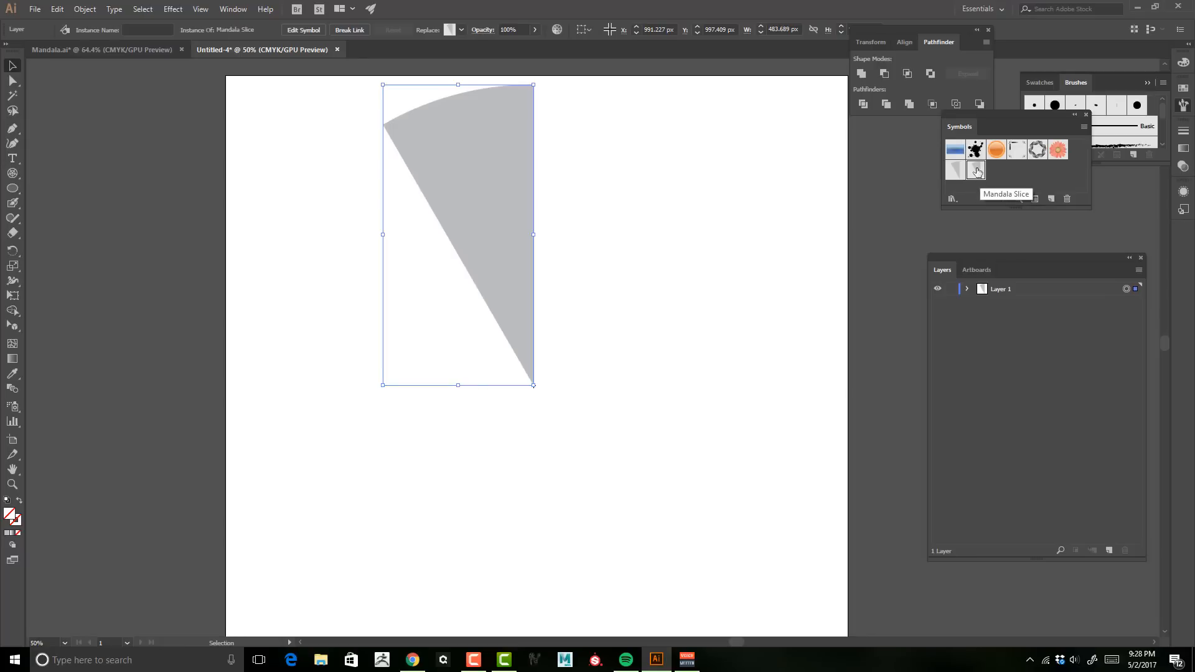
pyautogui.click(955, 174)
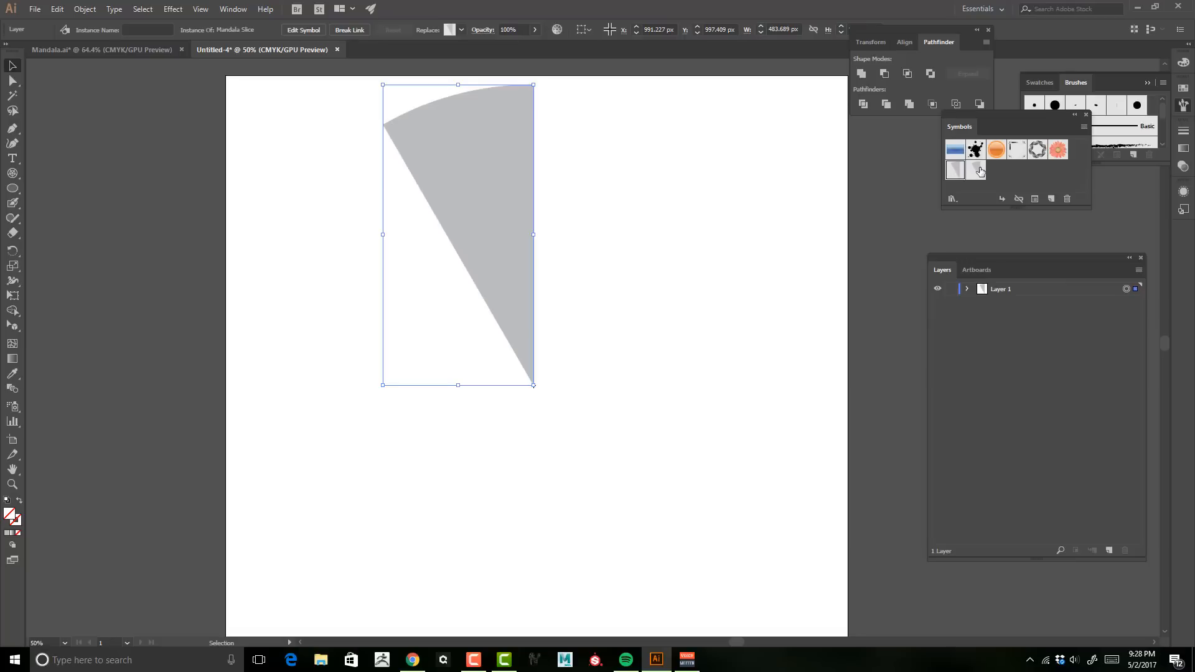
pyautogui.click(976, 171)
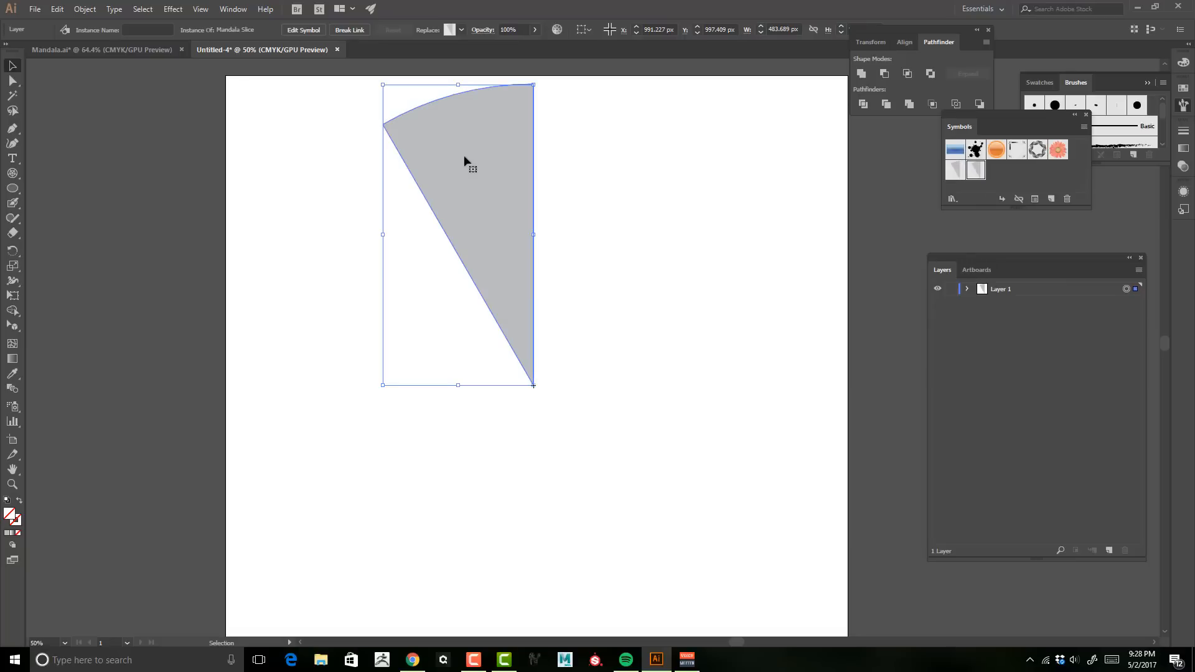
pyautogui.click(968, 289)
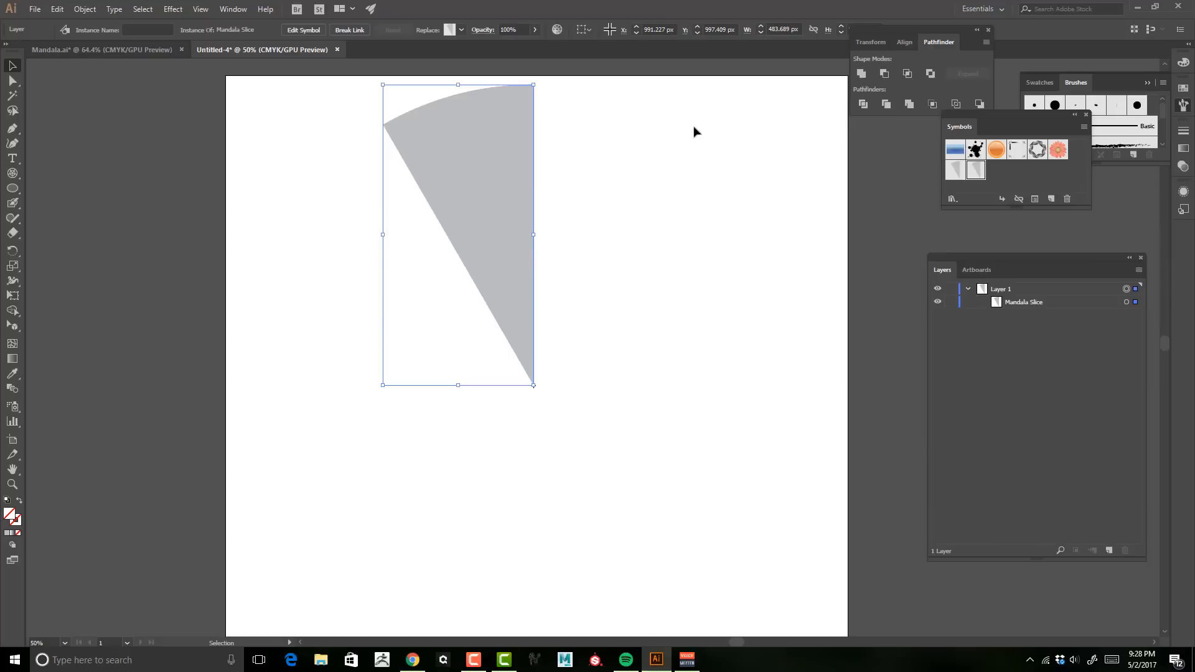
pyautogui.click(81, 10)
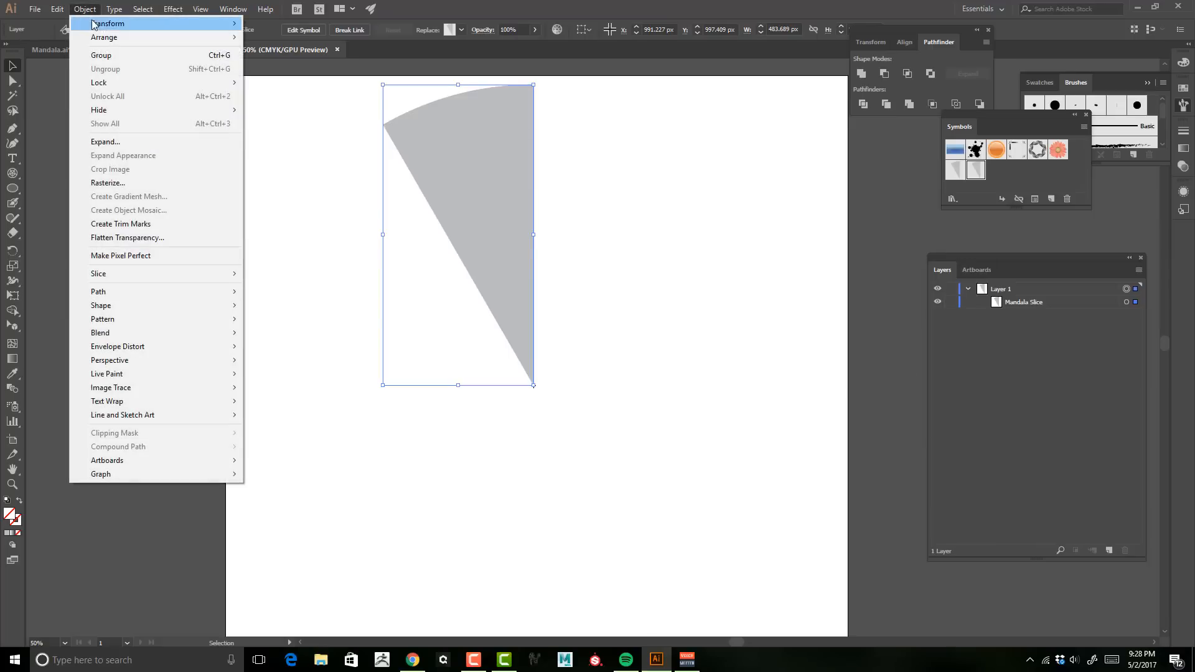
pyautogui.moveTo(102, 23)
pyautogui.click(306, 58)
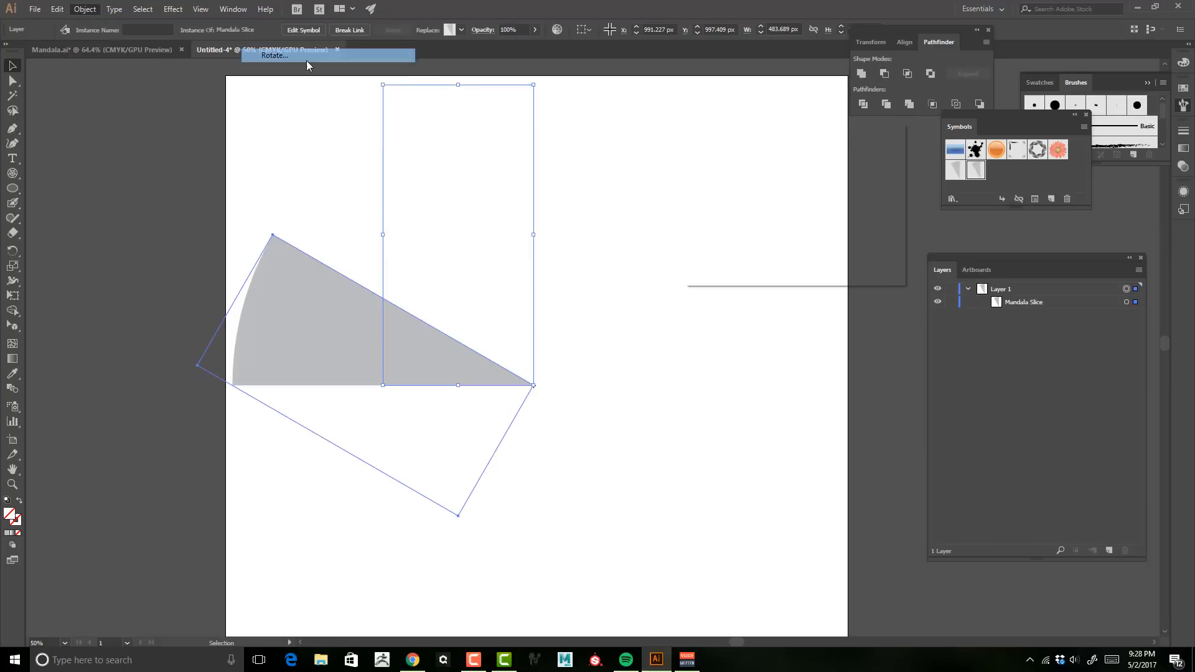
pyautogui.moveTo(758, 136)
pyautogui.mouseDown()
pyautogui.moveTo(748, 155)
pyautogui.moveTo(782, 171)
pyautogui.moveTo(770, 145)
pyautogui.mouseUp()
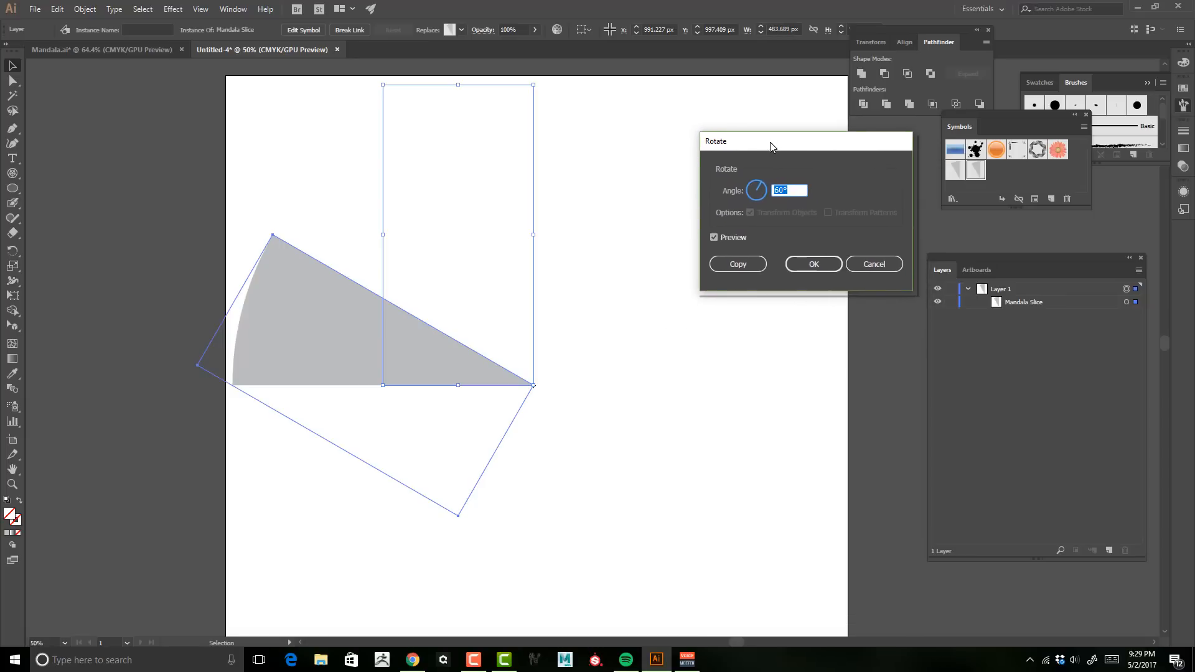
pyautogui.click(782, 190)
pyautogui.moveTo(786, 188); pyautogui.dragTo(770, 190)
pyautogui.click(738, 264)
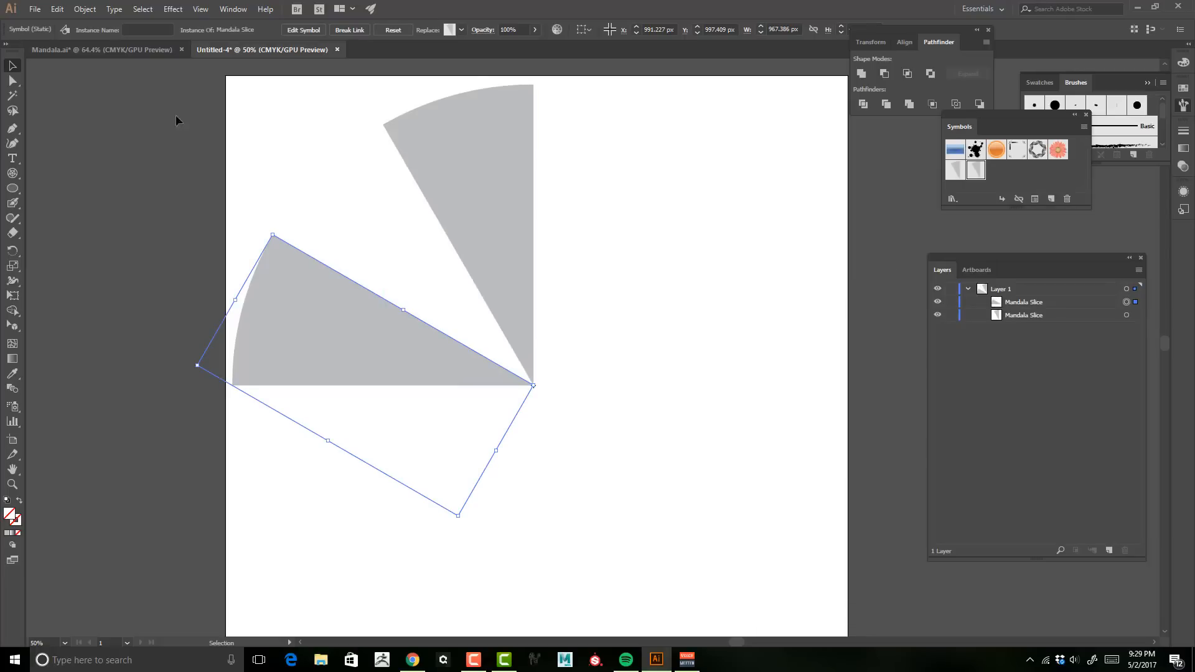
# Step: Repeat the rotate-and-copy transformation four more times to make six slices around the center
pyautogui.click(84, 9)
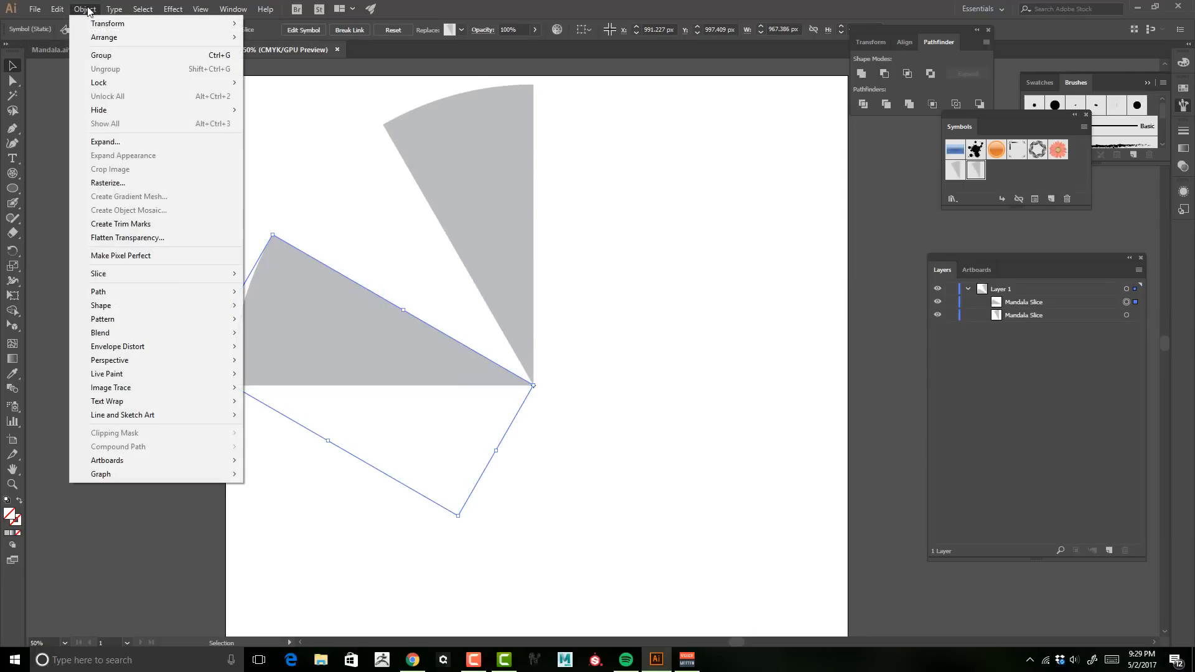
pyautogui.moveTo(91, 24)
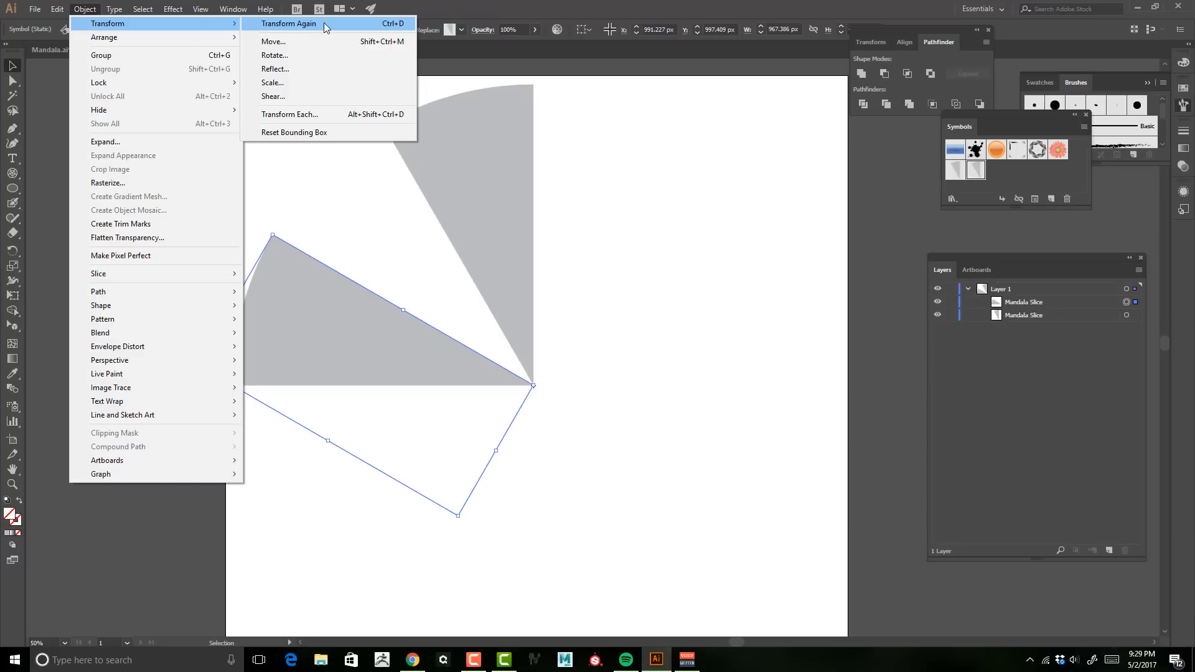
pyautogui.click(477, 11)
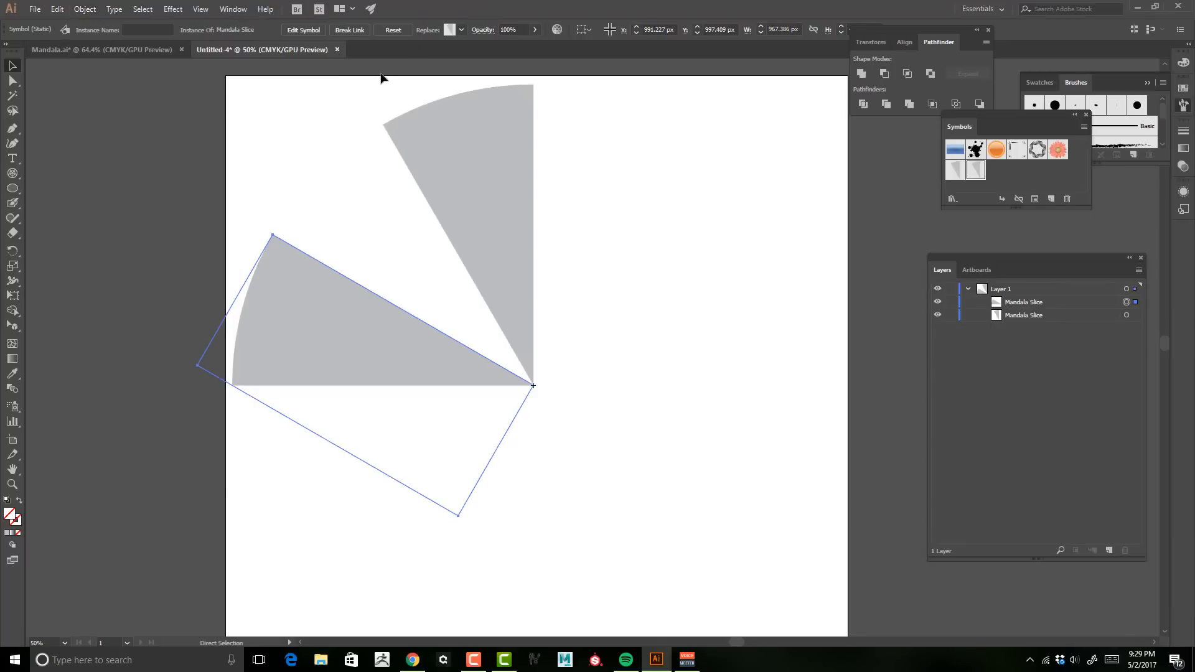
pyautogui.hotkey('ctrl', 'd')
pyautogui.hotkey('ctrl', 'd')
pyautogui.hotkey('ctrl', 'd')
pyautogui.hotkey('ctrl', 'd')
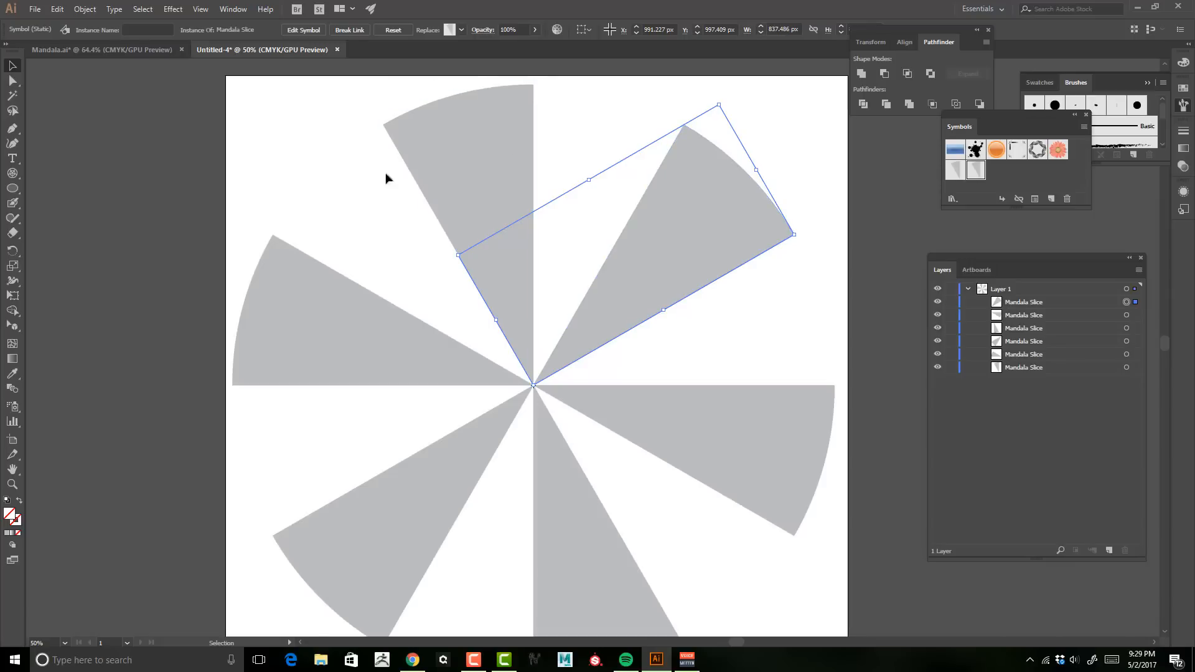
# Step: Select all six slices and reflect a copy across the vertical axis to fill the full circle
pyautogui.click(133, 75)
pyautogui.moveTo(145, 78); pyautogui.dragTo(816, 632)
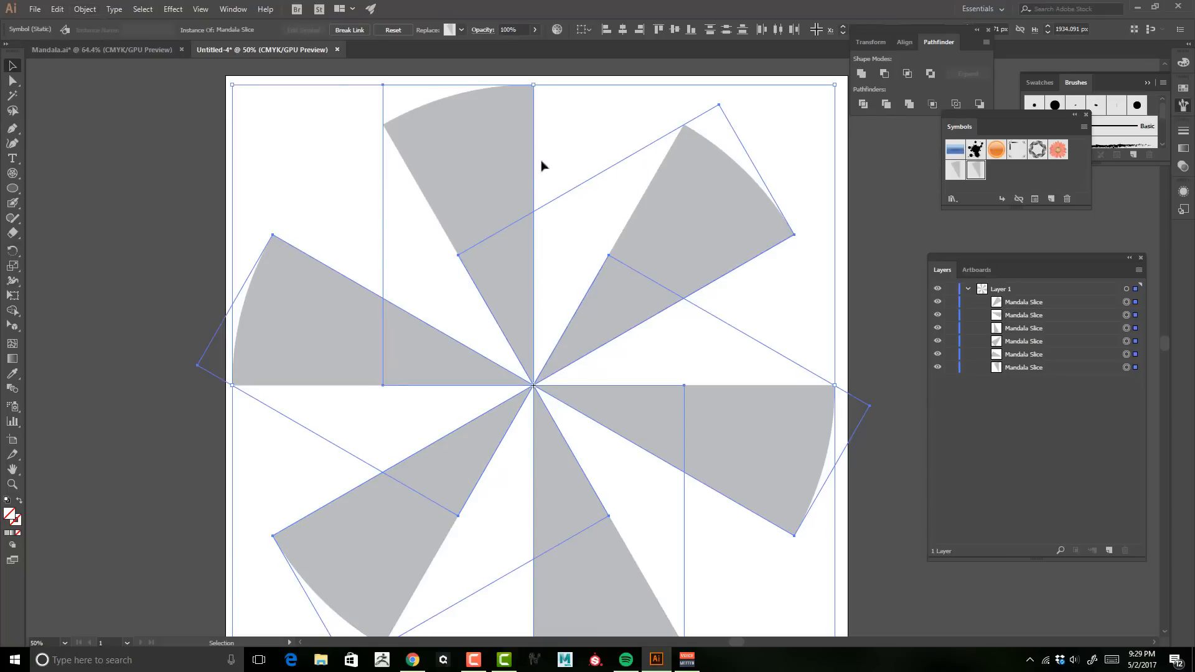
pyautogui.click(84, 9)
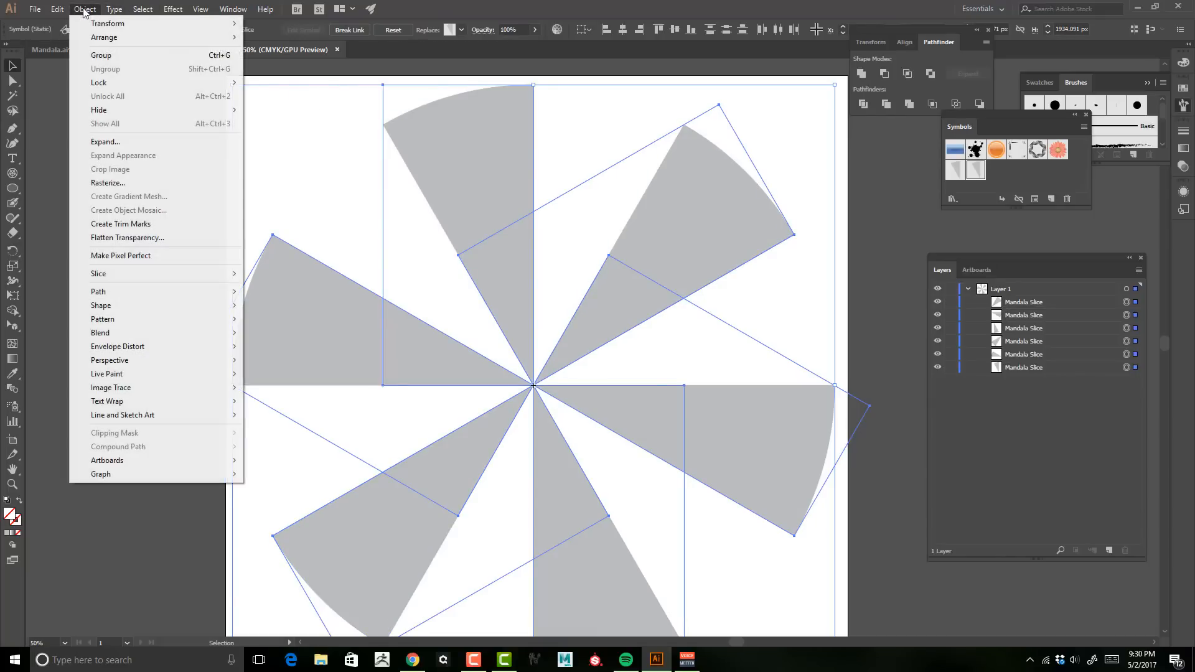
pyautogui.moveTo(87, 23)
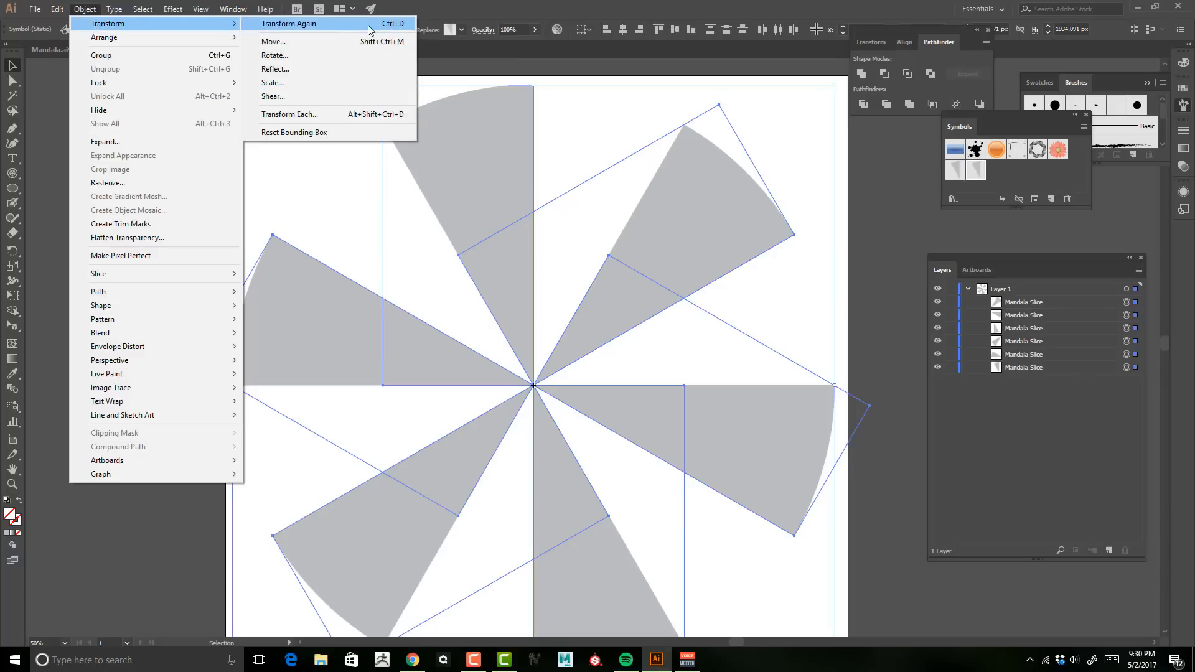
pyautogui.click(339, 69)
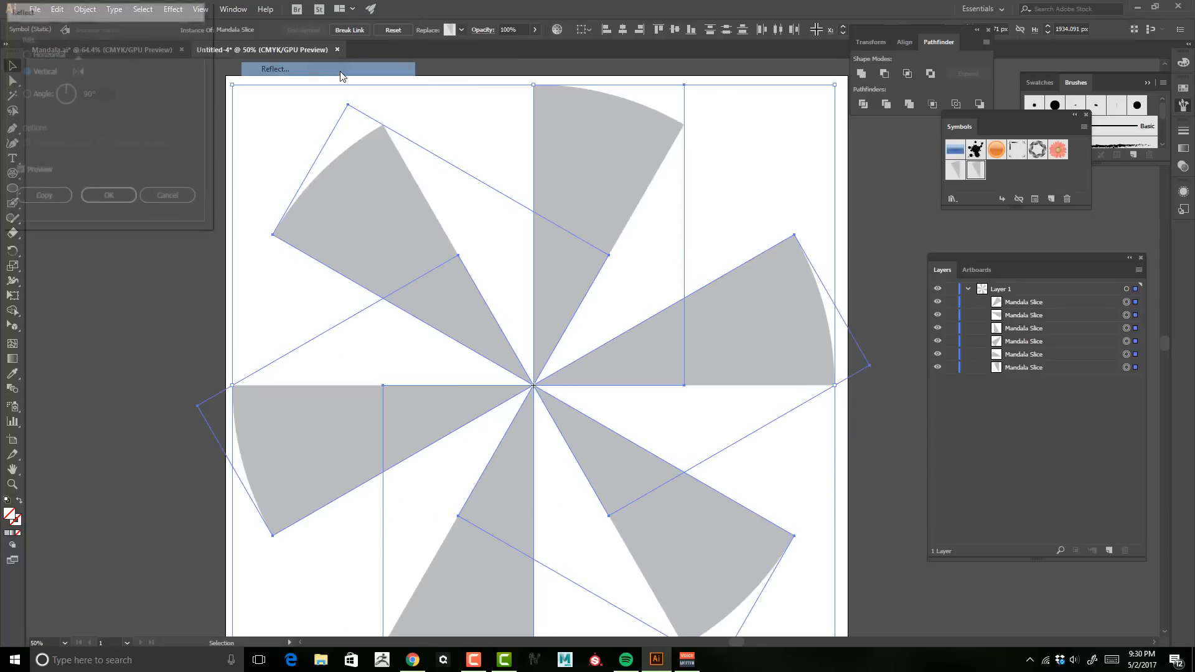
pyautogui.click(38, 201)
pyautogui.click(113, 177)
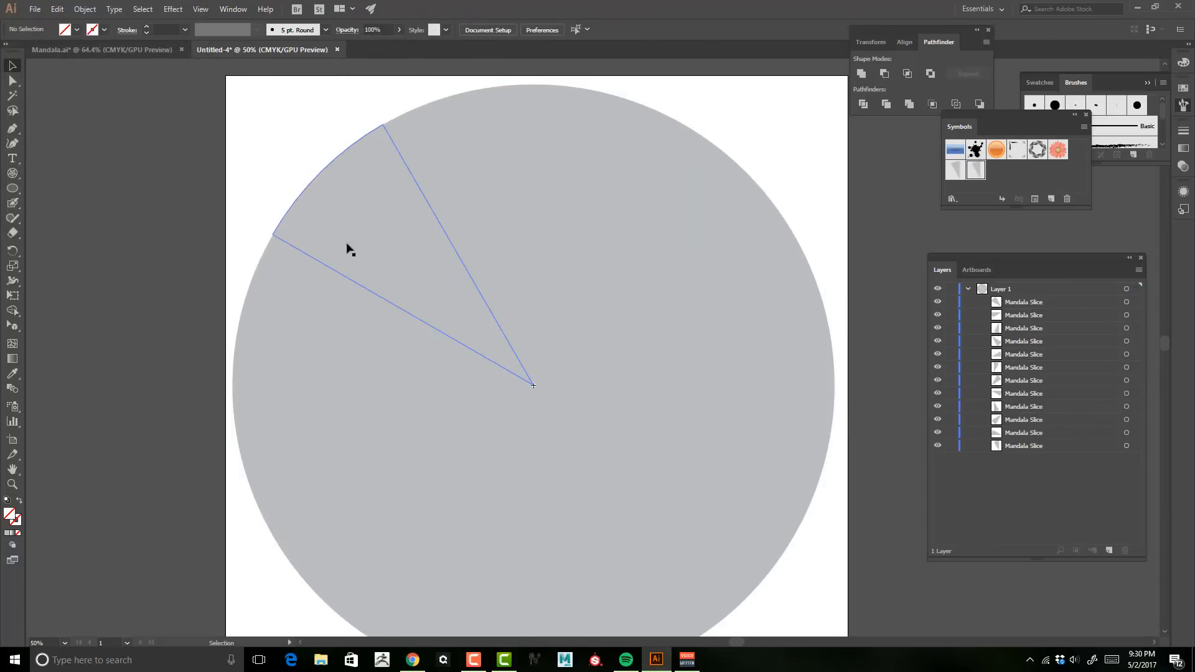
# Step: Zoom out to the whole artboard and lock Layer 1
pyautogui.press('z')
pyautogui.moveTo(645, 253)
pyautogui.mouseDown()
pyautogui.moveTo(568, 256)
pyautogui.moveTo(629, 248)
pyautogui.mouseUp()
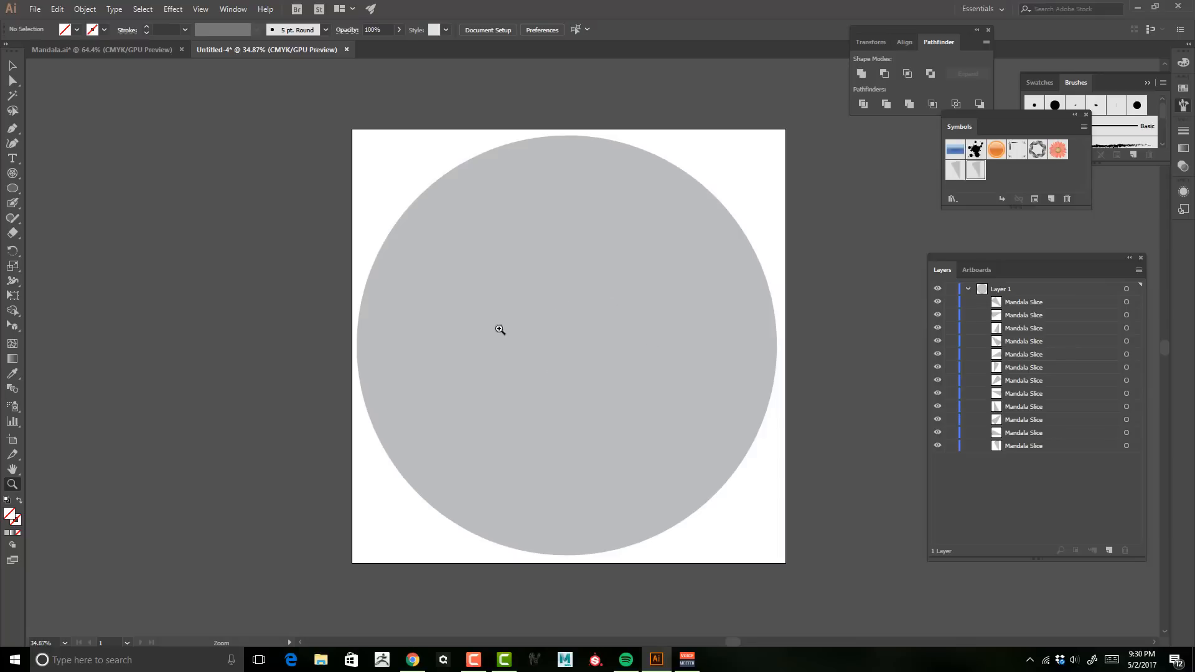
pyautogui.click(967, 289)
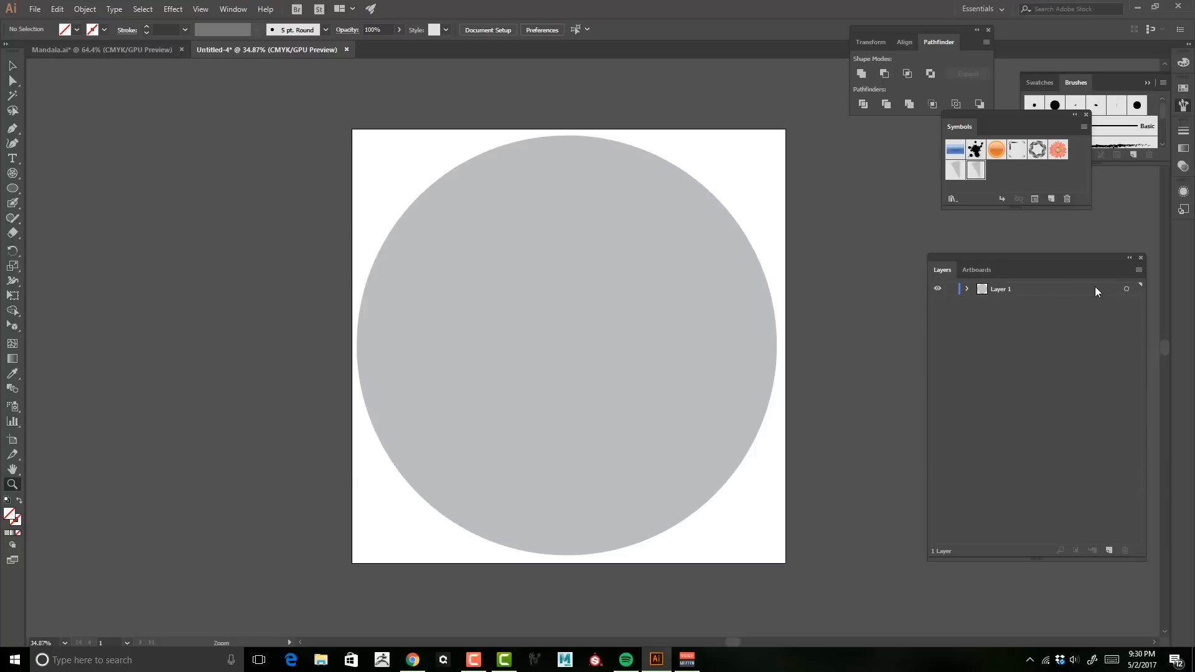
pyautogui.click(950, 289)
# Step: Open the Mandala Drawing symbol in symbol editing mode
pyautogui.press('v')
pyautogui.moveTo(998, 111); pyautogui.dragTo(981, 125)
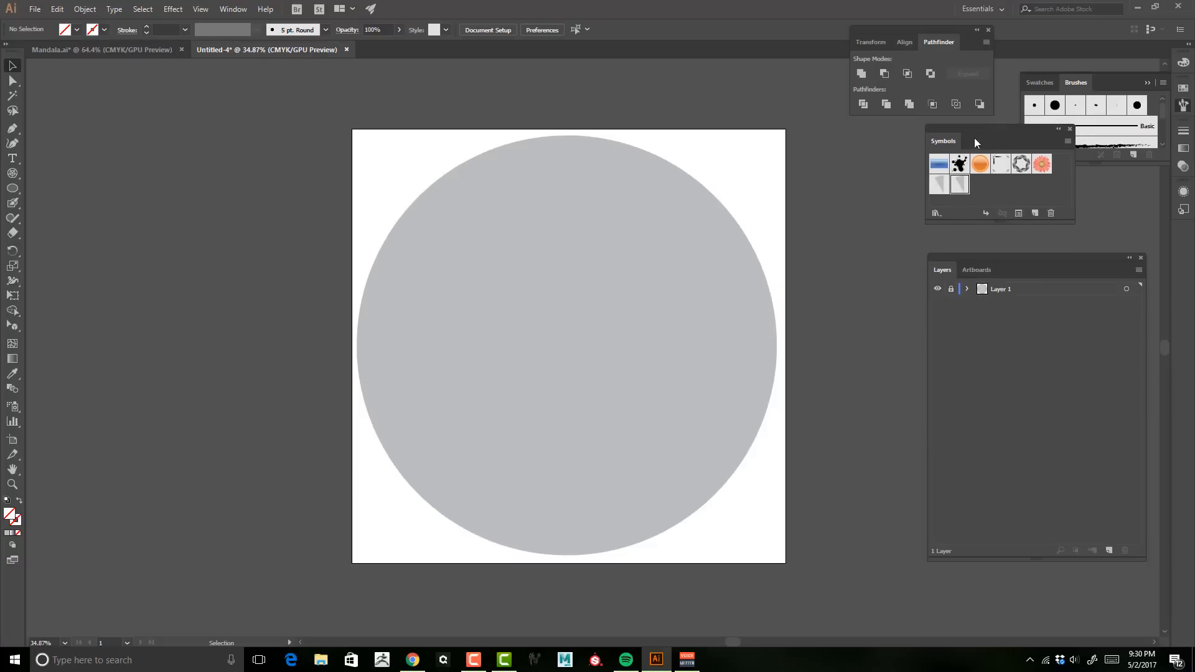
pyautogui.doubleClick(942, 187)
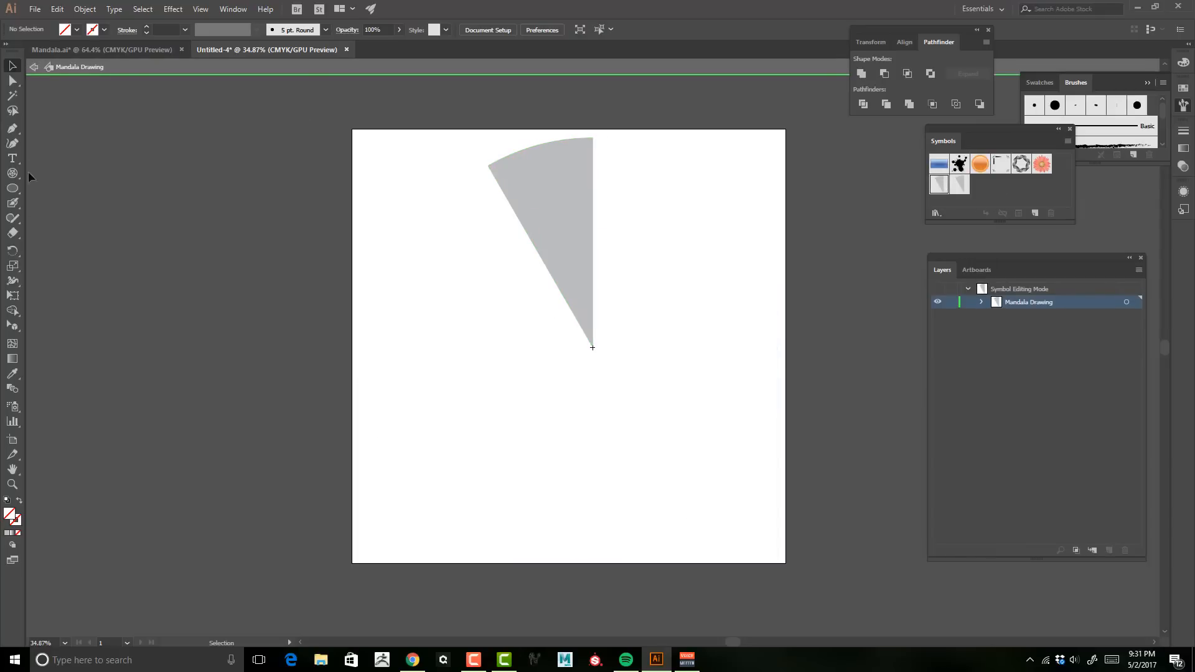
# Step: Draw two curved Blob Brush strokes inside the Mandala Drawing wedge and return to the full mandala view
pyautogui.click(13, 204)
pyautogui.click(6, 501)
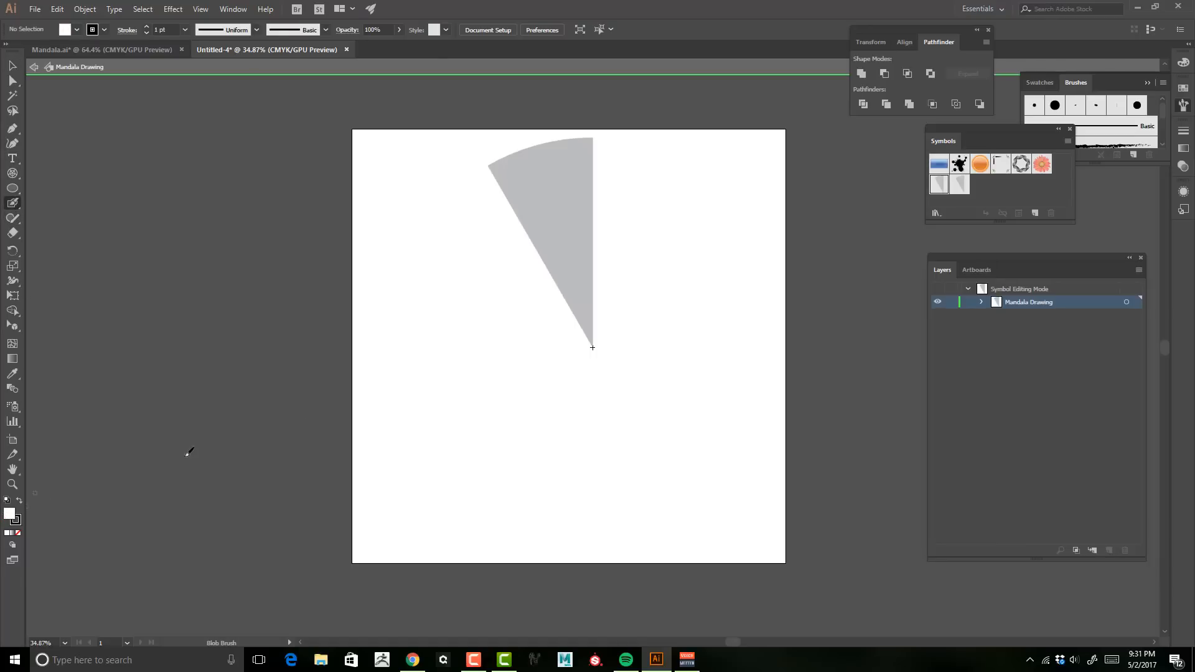
pyautogui.moveTo(601, 300)
pyautogui.mouseDown()
pyautogui.moveTo(581, 272)
pyautogui.moveTo(600, 241)
pyautogui.moveTo(580, 270)
pyautogui.moveTo(578, 258)
pyautogui.moveTo(524, 254)
pyautogui.mouseUp()
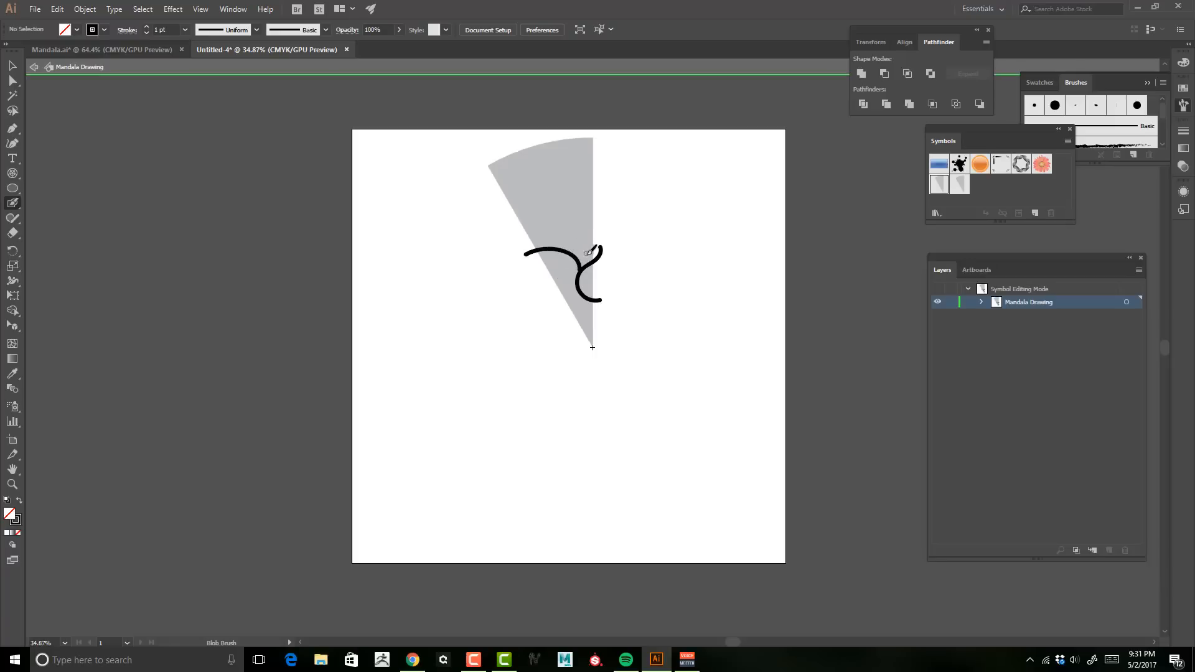
pyautogui.moveTo(587, 262)
pyautogui.mouseDown()
pyautogui.moveTo(579, 233)
pyautogui.moveTo(560, 224)
pyautogui.moveTo(625, 198)
pyautogui.mouseUp()
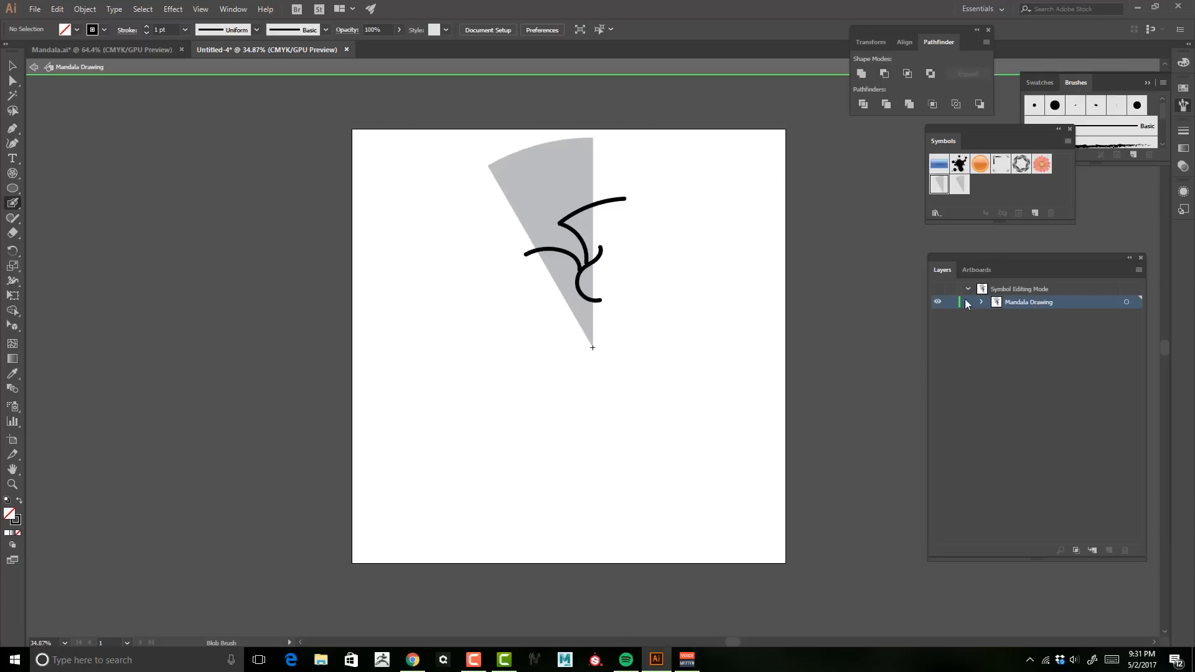
pyautogui.click(34, 67)
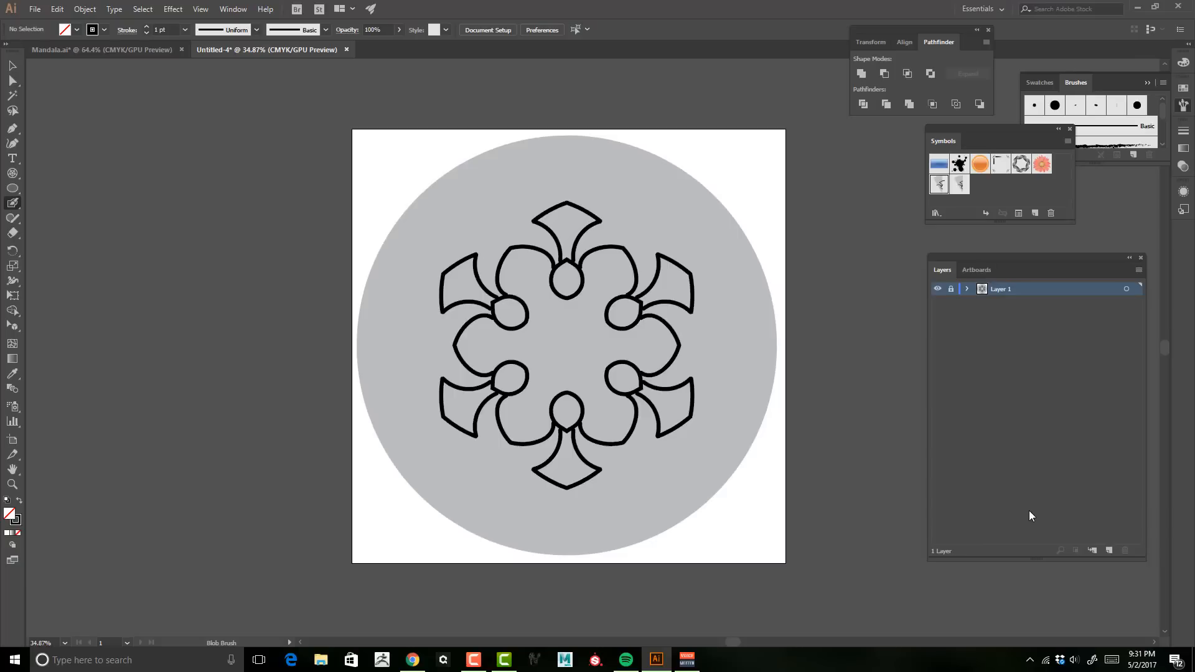
pyautogui.doubleClick(941, 190)
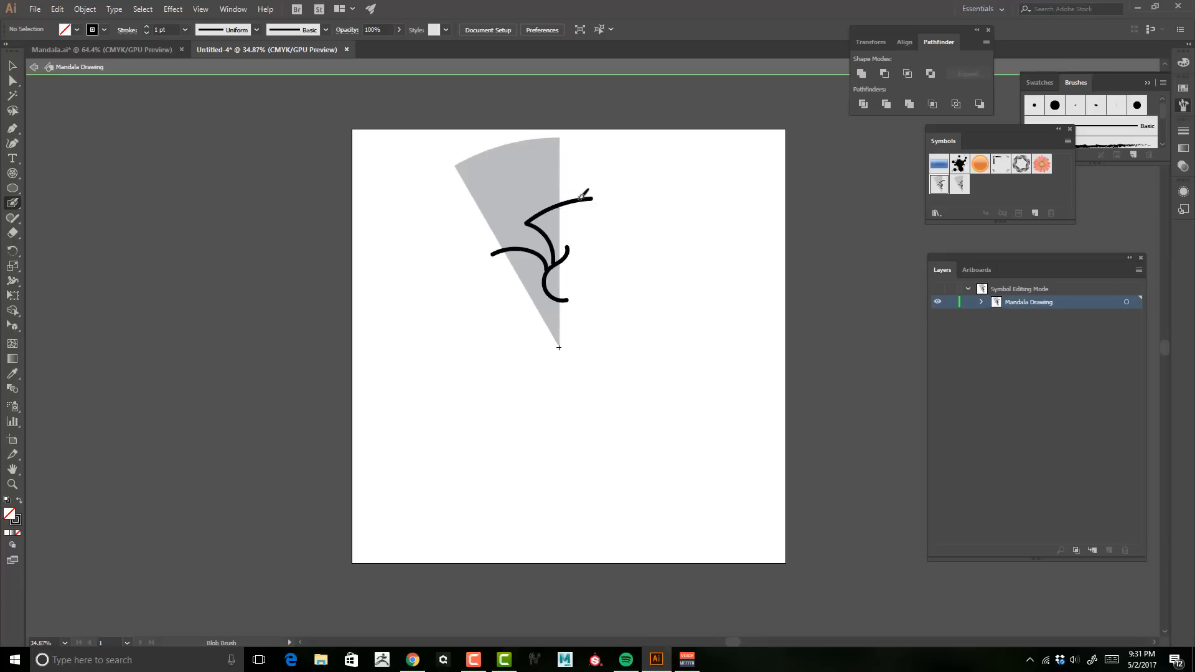
pyautogui.click(33, 67)
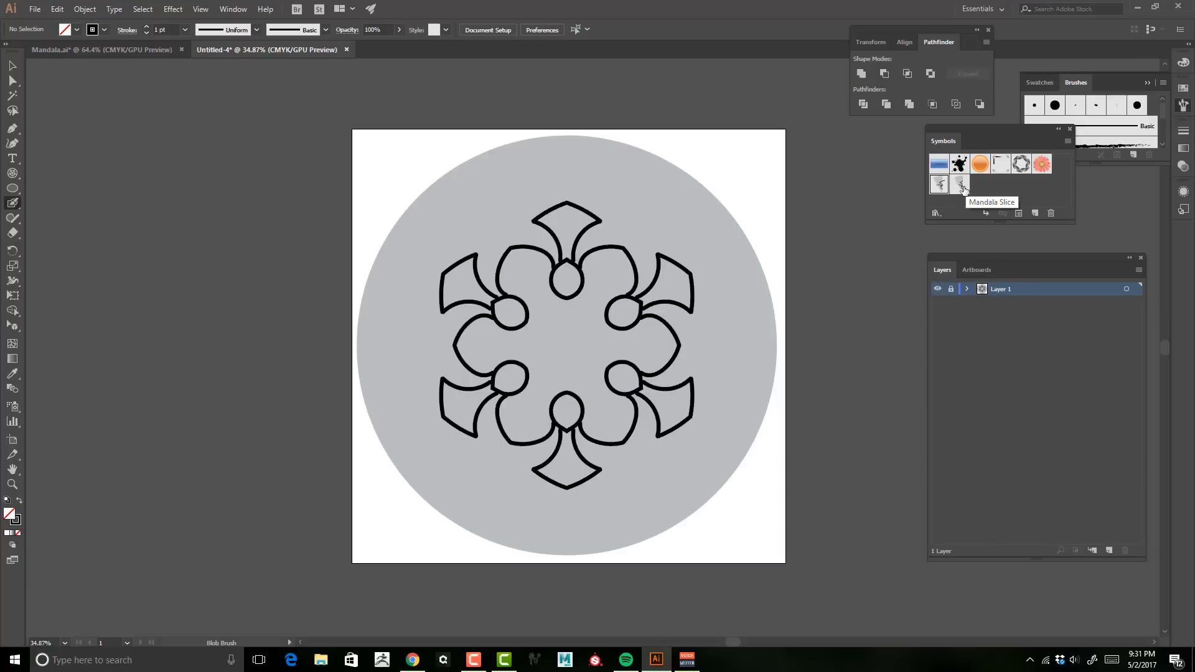
# Step: Switch to the Mandala.ai document to view the finished mandala example
pyautogui.click(71, 47)
pyautogui.click(246, 48)
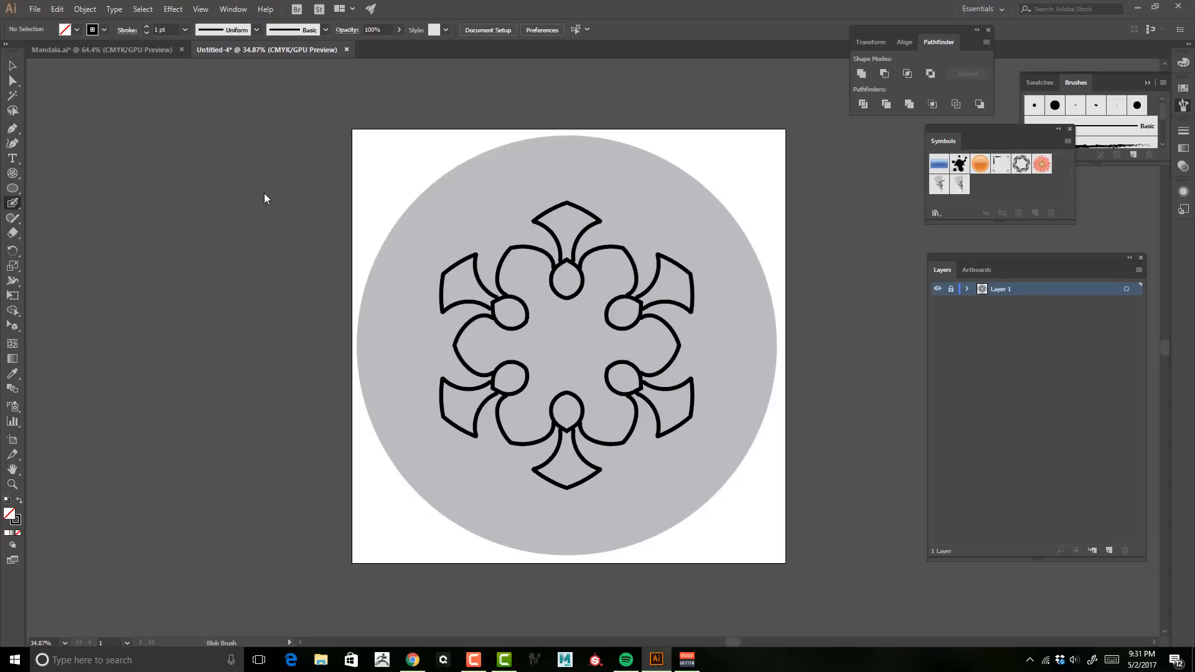
pyautogui.click(118, 51)
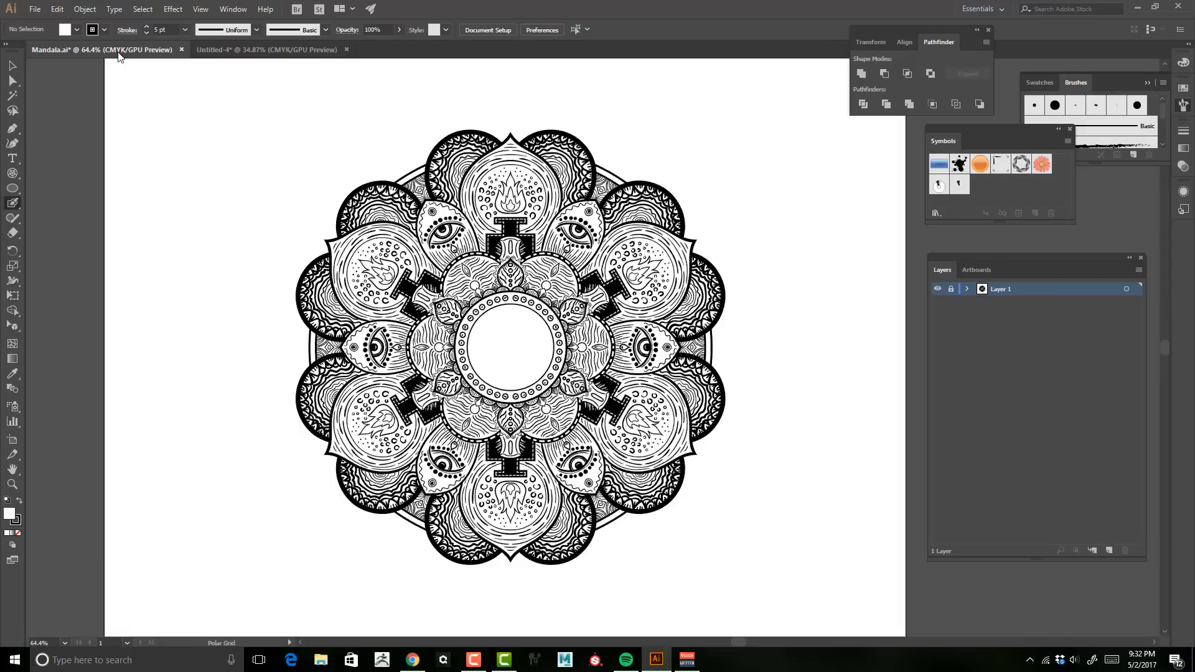
# Step: Return to the working document, open the Mandala Drawing symbol, and draw zigzag and curved Blob Brush strokes inside its wedge before exiting
pyautogui.click(259, 50)
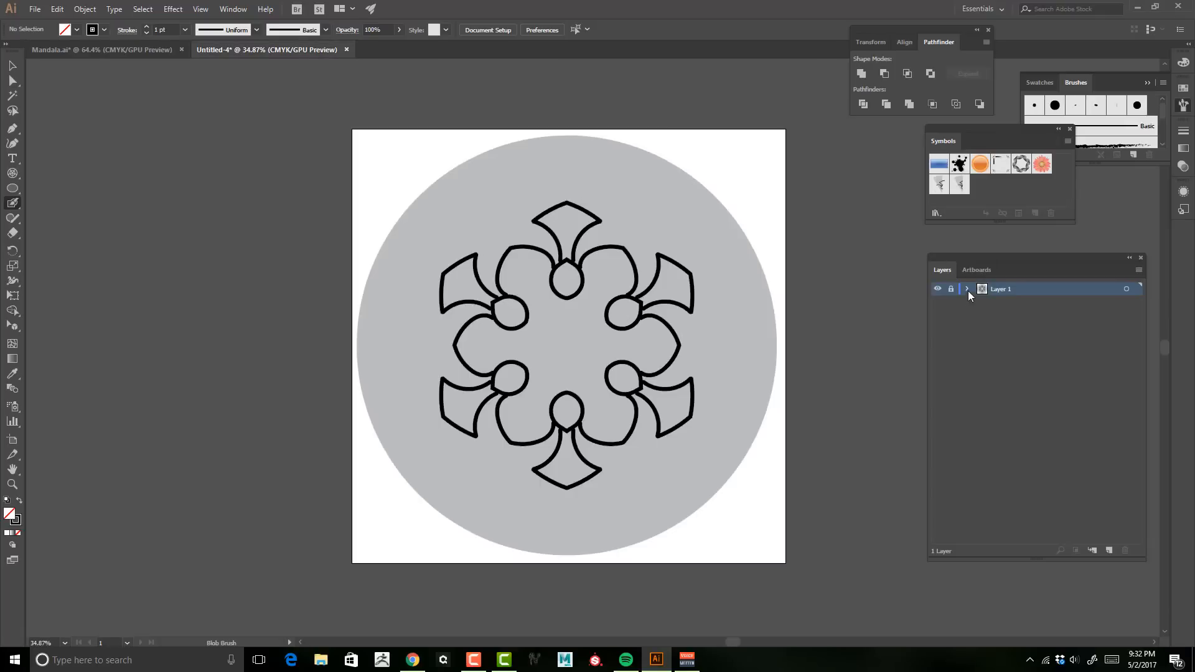
pyautogui.doubleClick(939, 184)
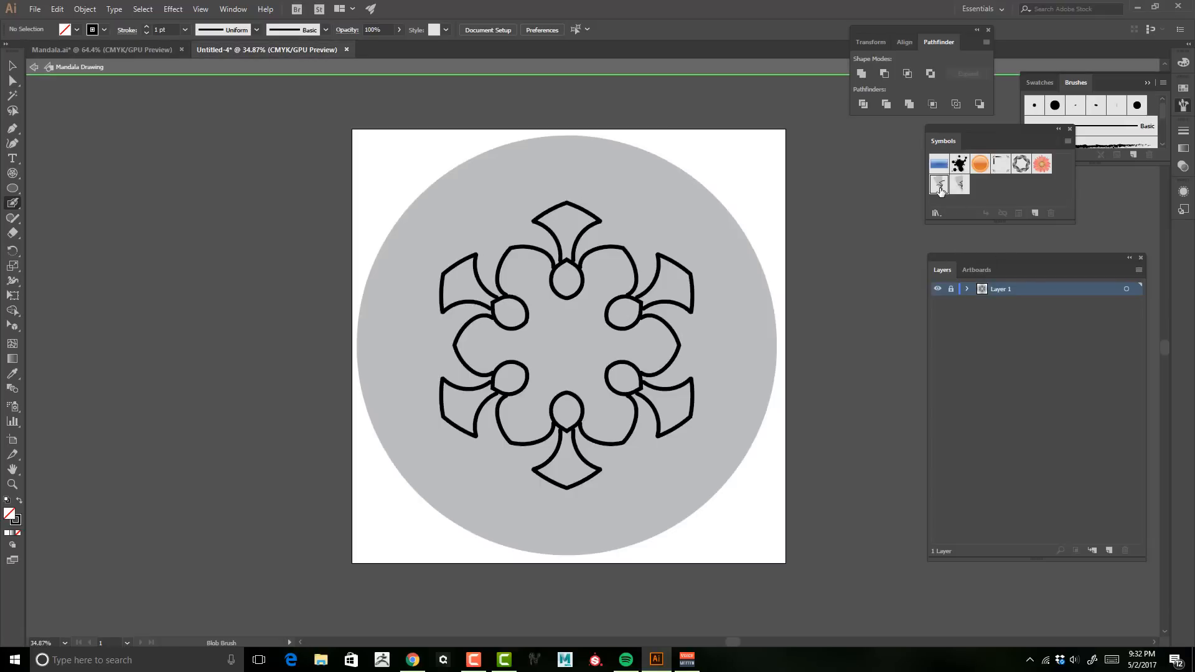
pyautogui.moveTo(509, 233)
pyautogui.mouseDown()
pyautogui.moveTo(503, 174)
pyautogui.moveTo(553, 172)
pyautogui.moveTo(556, 185)
pyautogui.mouseUp()
pyautogui.moveTo(522, 222); pyautogui.dragTo(530, 212)
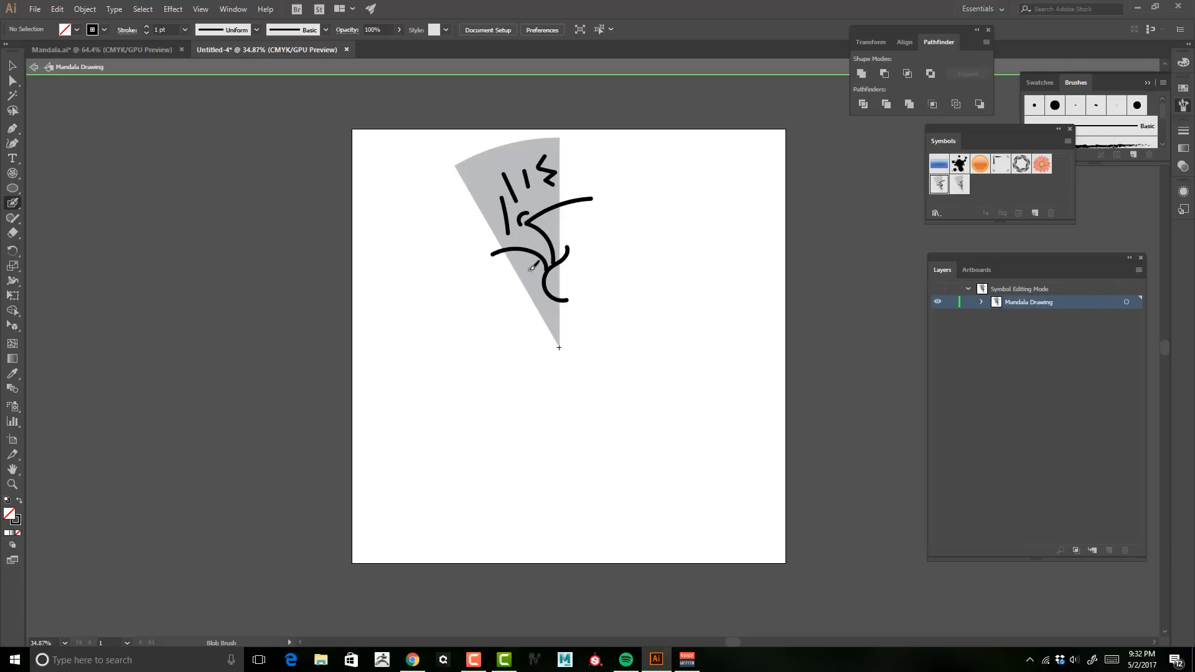
pyautogui.moveTo(530, 269); pyautogui.dragTo(546, 306)
pyautogui.click(34, 67)
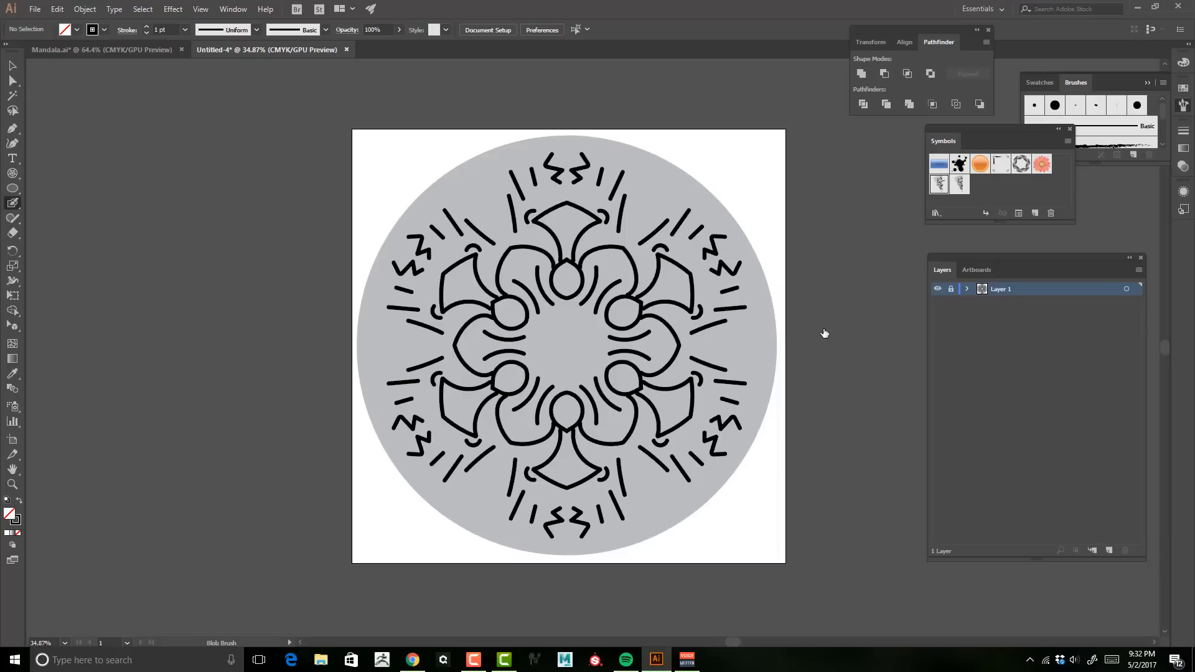
# Step: Examine the finished Mandala.ai example up close, zooming into and panning around its details
pyautogui.click(84, 48)
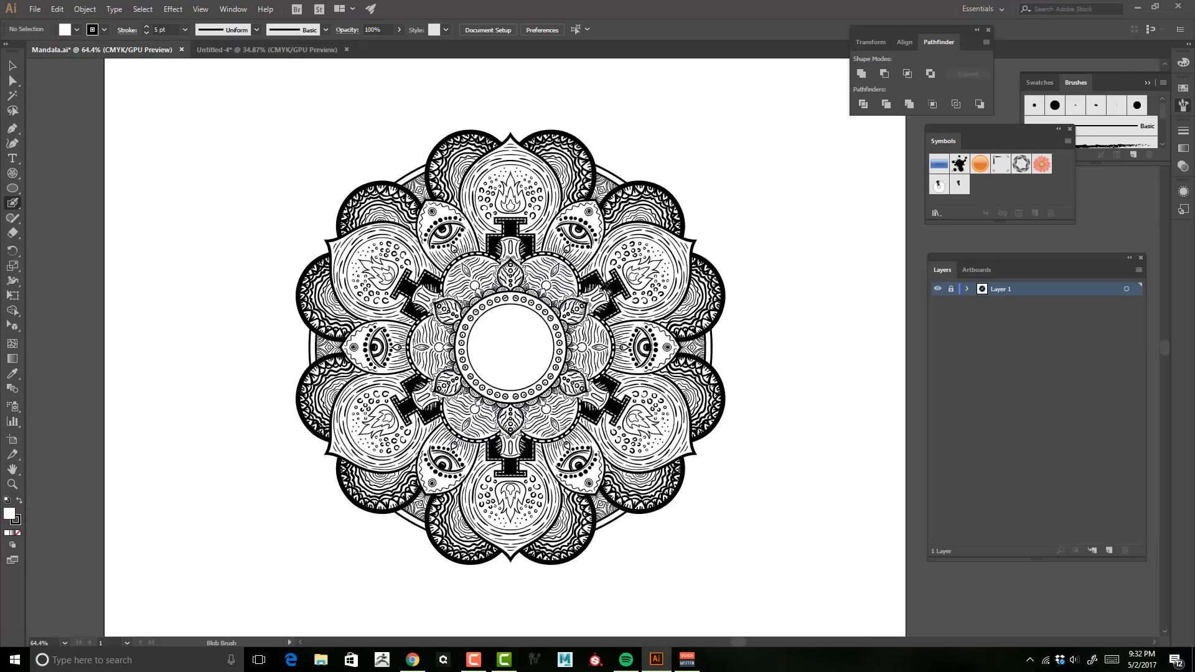
pyautogui.press('z')
pyautogui.moveTo(534, 308); pyautogui.dragTo(628, 305)
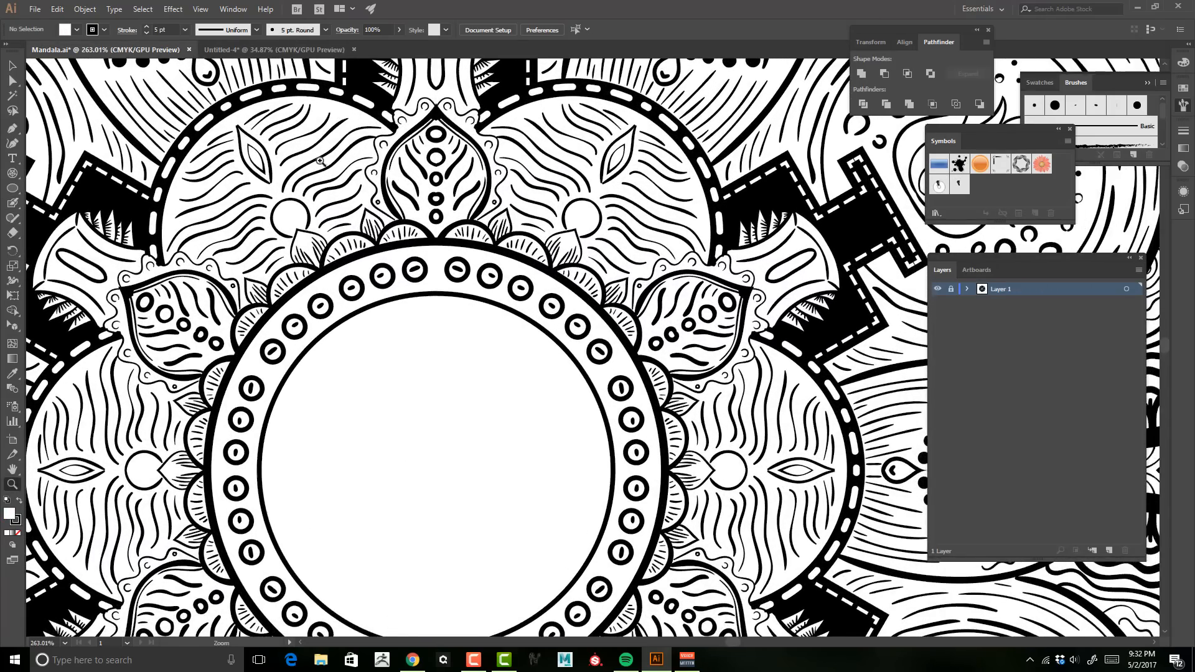
pyautogui.moveTo(319, 160); pyautogui.dragTo(397, 226)
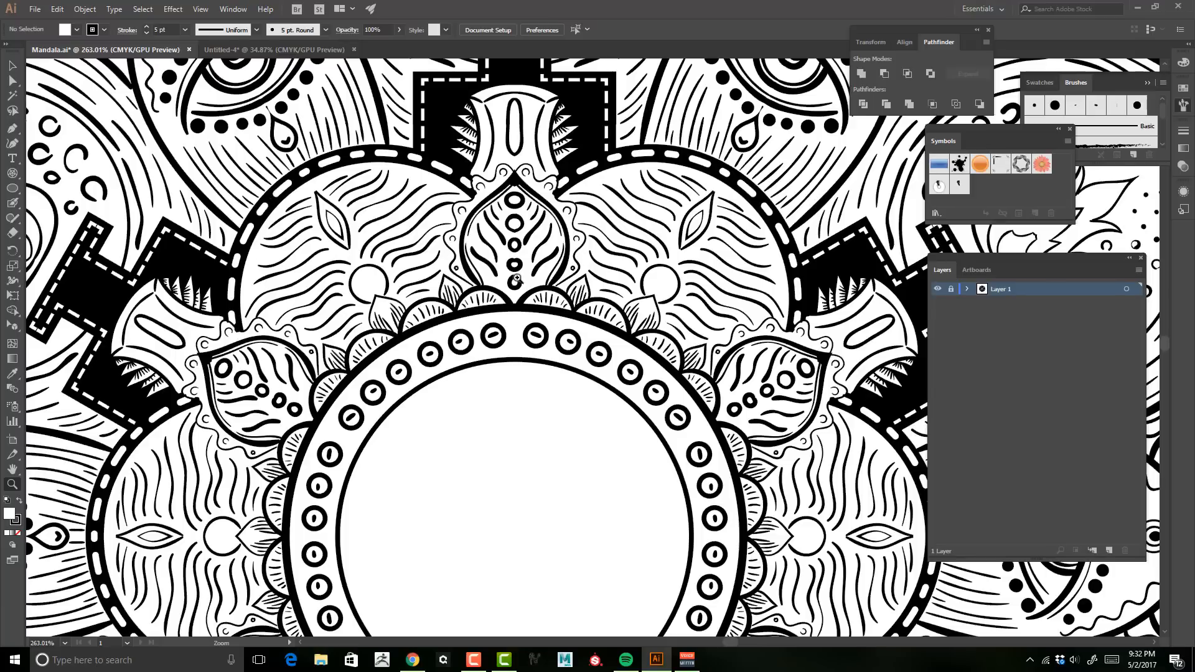
pyautogui.scroll(3, 506, 233)
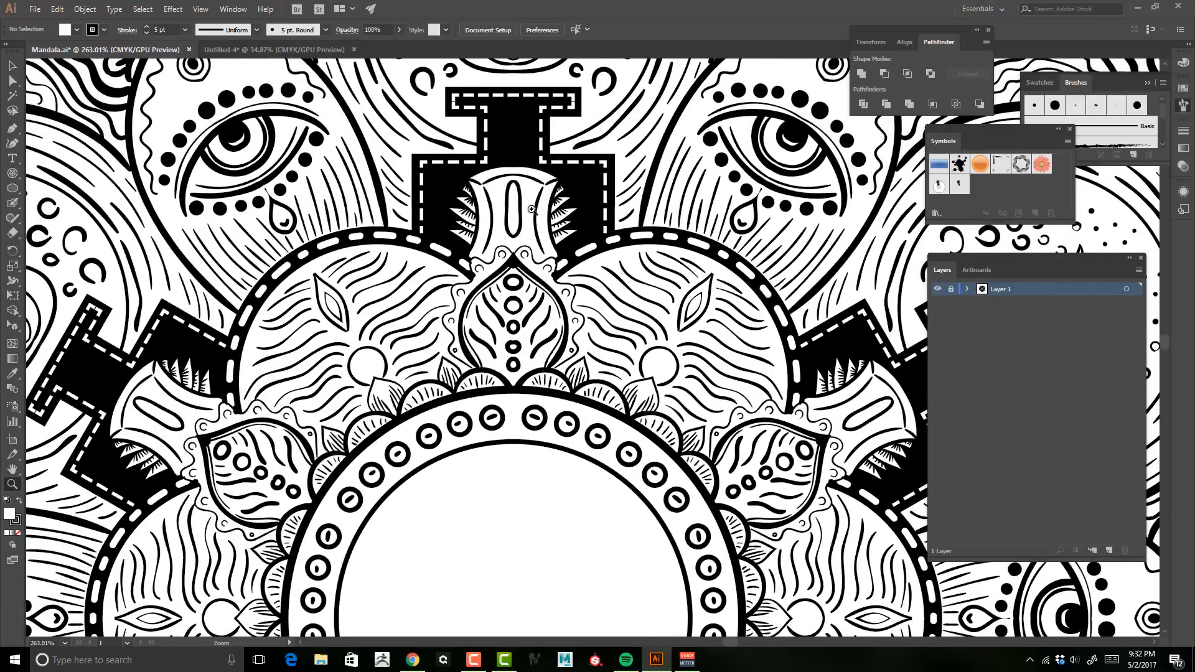
pyautogui.scroll(7, 532, 209)
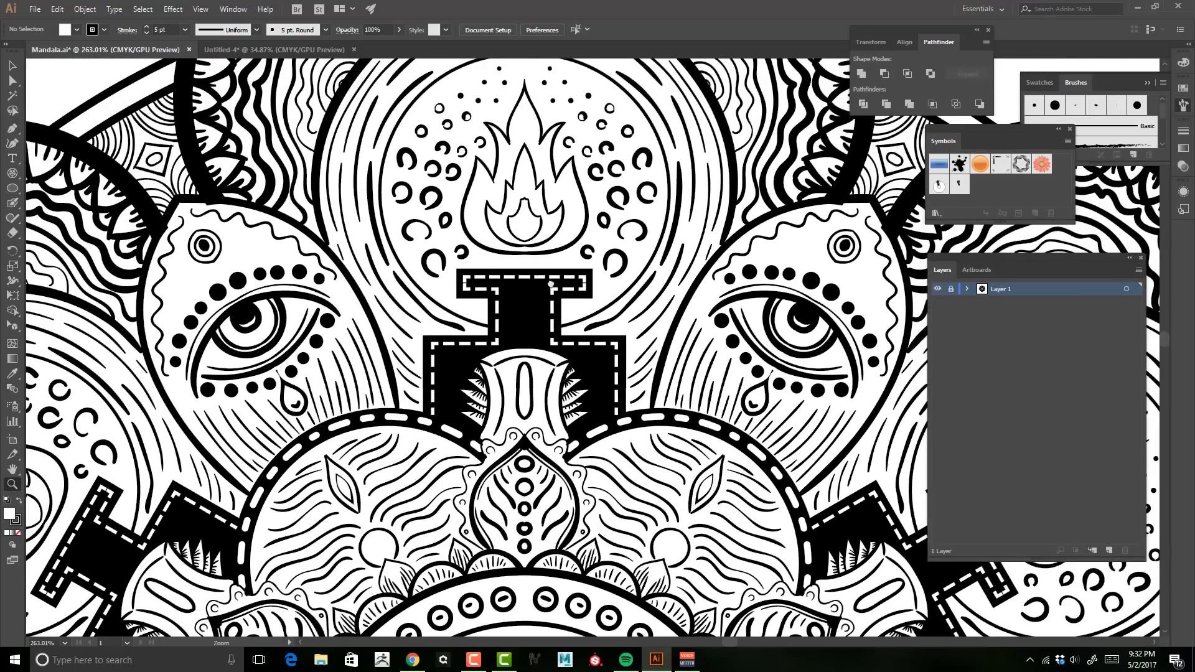
pyautogui.moveTo(550, 284); pyautogui.dragTo(550, 272)
pyautogui.moveTo(697, 346); pyautogui.dragTo(646, 338)
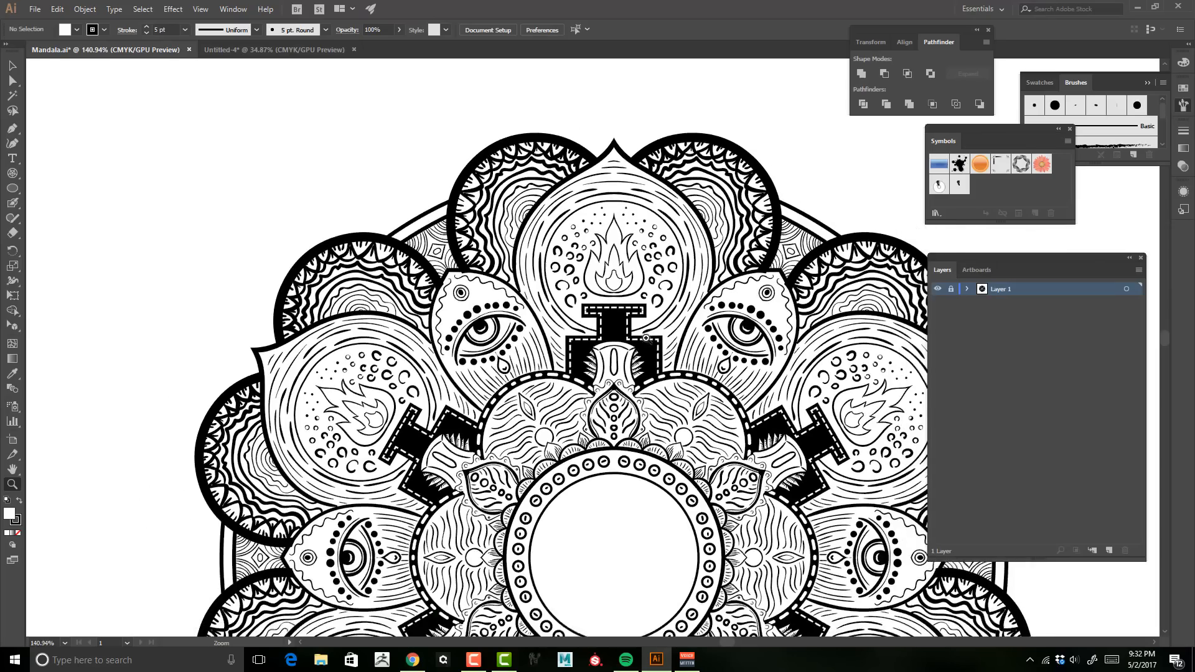
pyautogui.moveTo(716, 372); pyautogui.dragTo(705, 282)
pyautogui.moveTo(748, 347); pyautogui.dragTo(752, 233)
pyautogui.moveTo(803, 266); pyautogui.dragTo(742, 284)
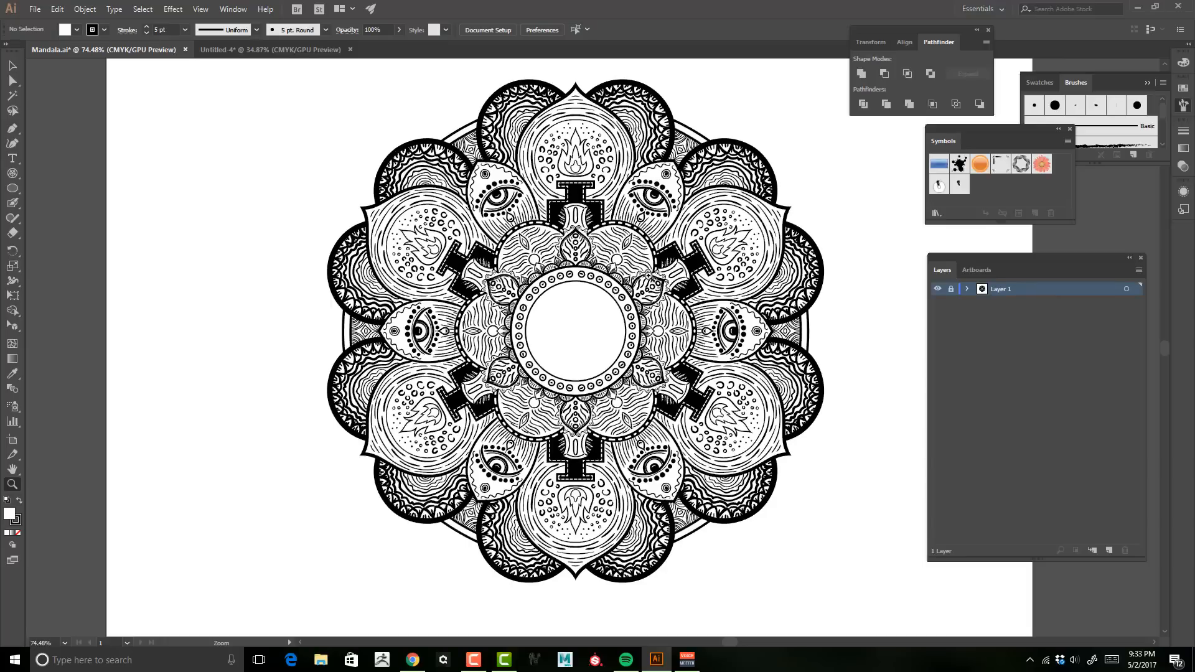
pyautogui.moveTo(527, 248); pyautogui.dragTo(602, 226)
pyautogui.moveTo(506, 184); pyautogui.dragTo(560, 284)
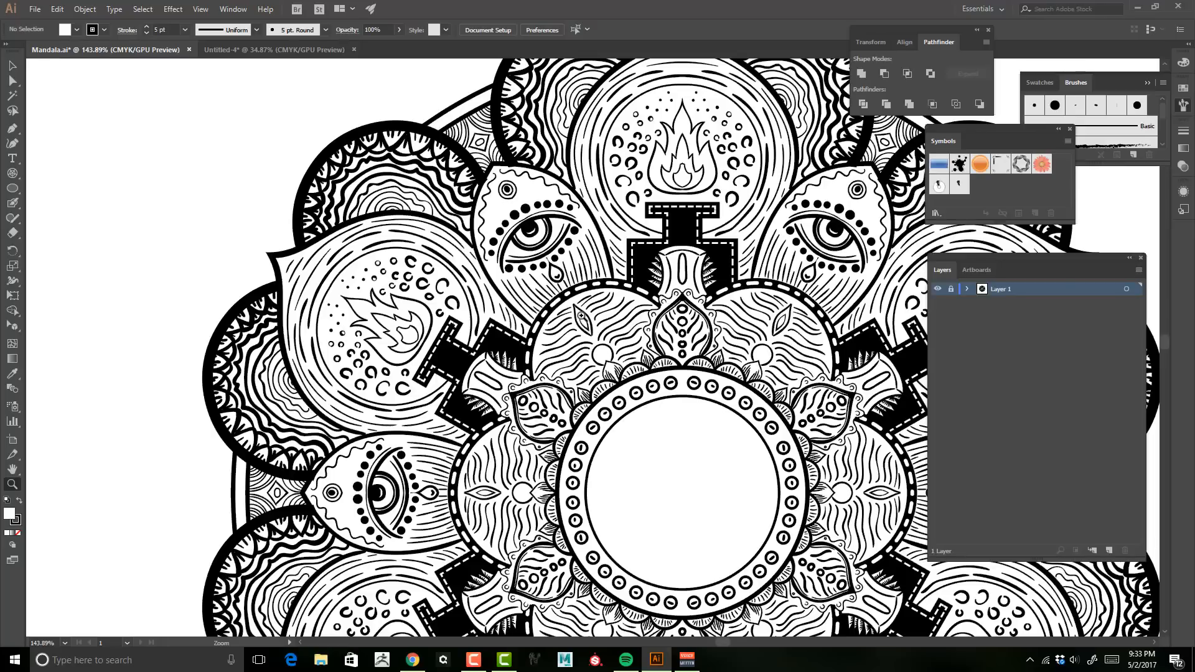
pyautogui.hscroll(5, 637, 329)
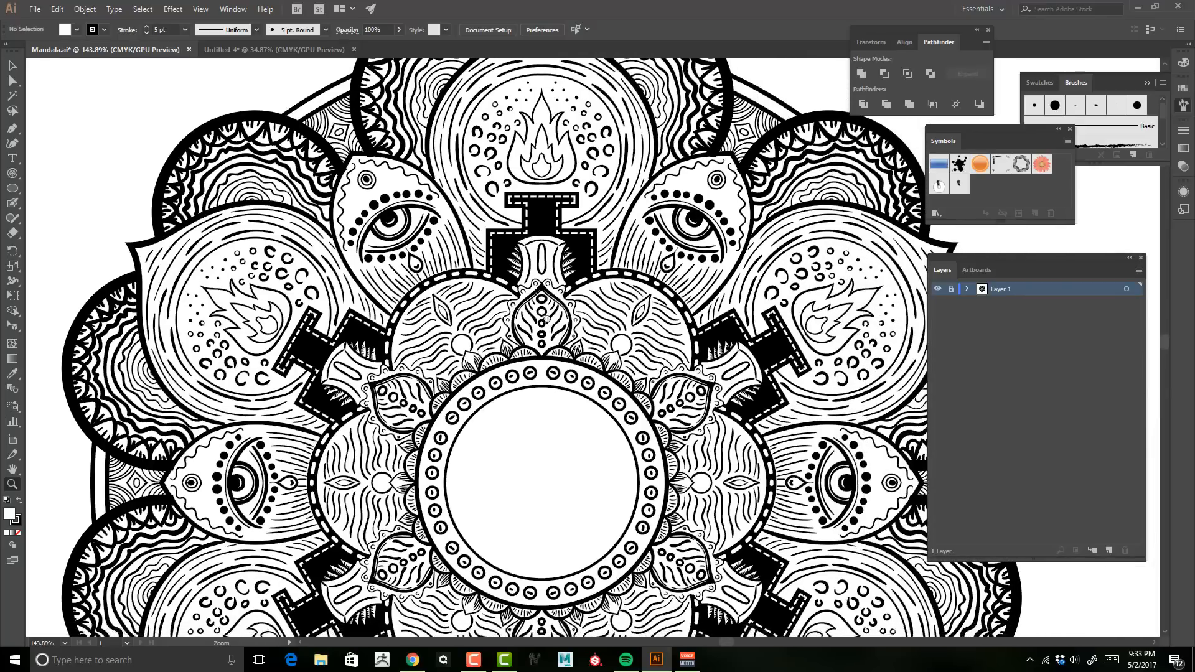
pyautogui.scroll(-1, 637, 329)
pyautogui.moveTo(639, 329); pyautogui.dragTo(659, 325)
pyautogui.scroll(2, 654, 329)
pyautogui.moveTo(543, 313); pyautogui.dragTo(550, 358)
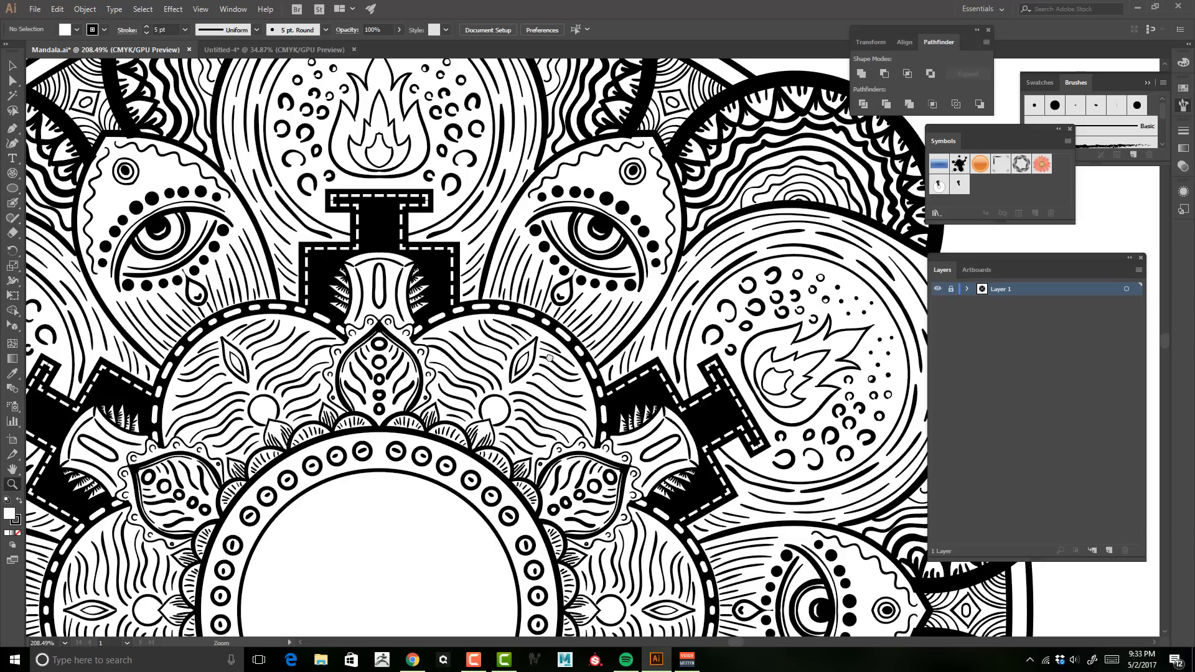
pyautogui.moveTo(673, 378); pyautogui.dragTo(520, 393)
pyautogui.moveTo(539, 445); pyautogui.dragTo(558, 318)
pyautogui.moveTo(714, 333)
pyautogui.mouseDown()
pyautogui.moveTo(695, 330)
pyautogui.moveTo(704, 334)
pyautogui.mouseUp()
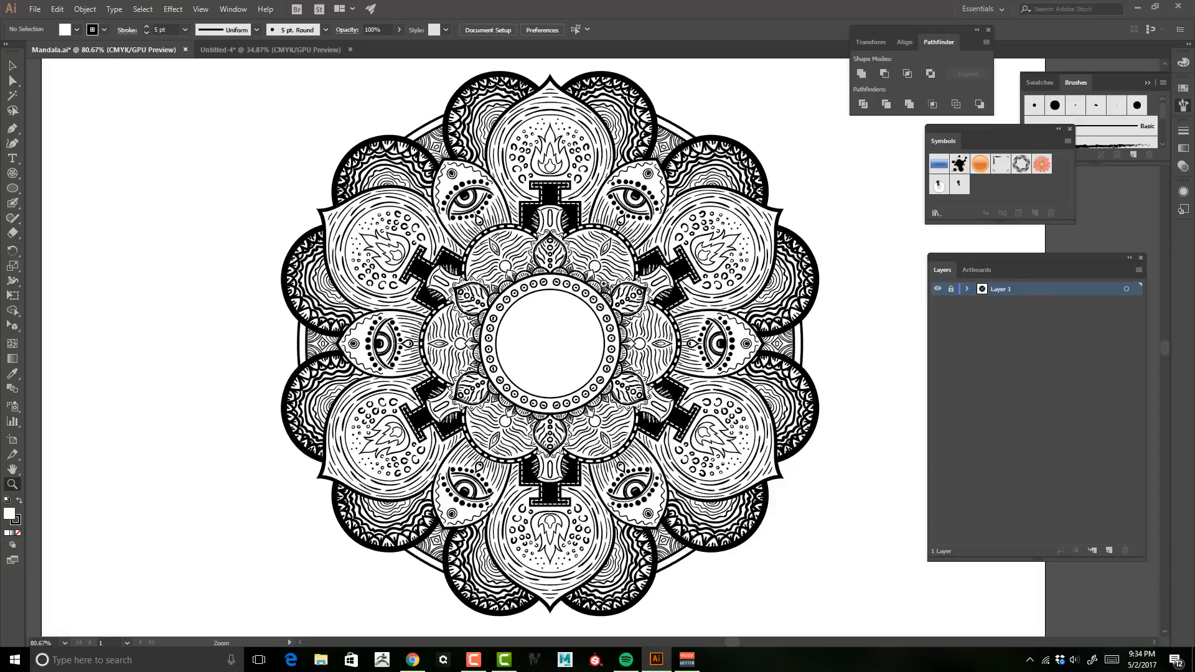
pyautogui.moveTo(695, 389); pyautogui.dragTo(734, 397)
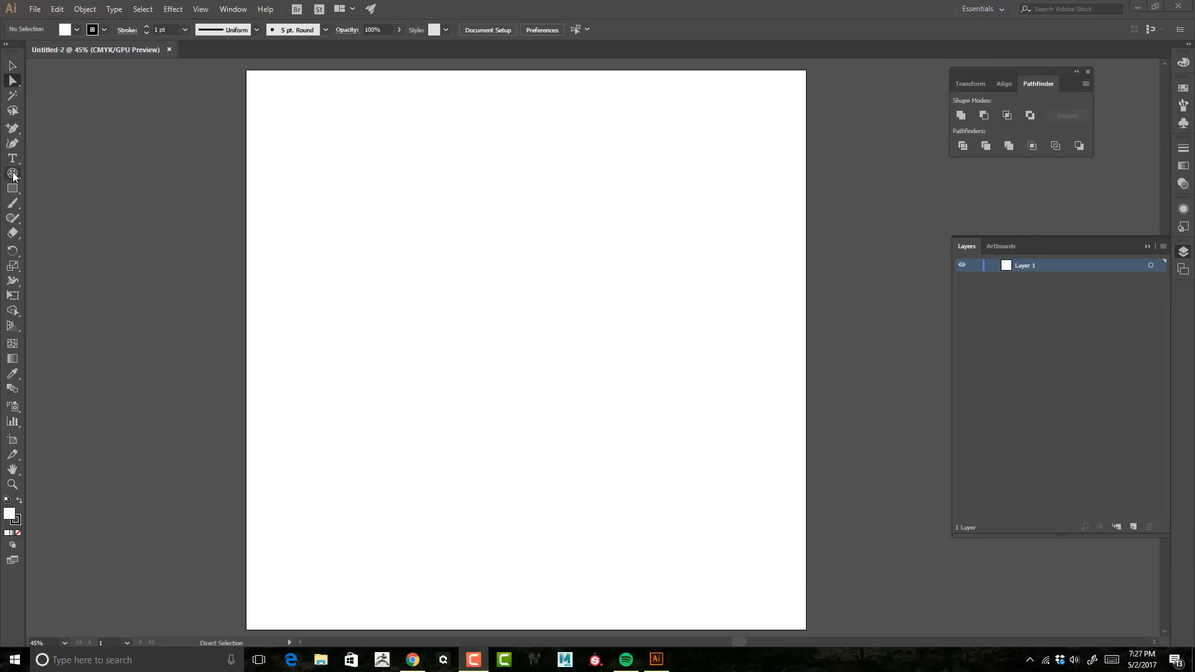
# Step: Draw a polar grid across the artboard and delete its lines except those forming one wedge
pyautogui.moveTo(265, 95); pyautogui.dragTo(739, 618)
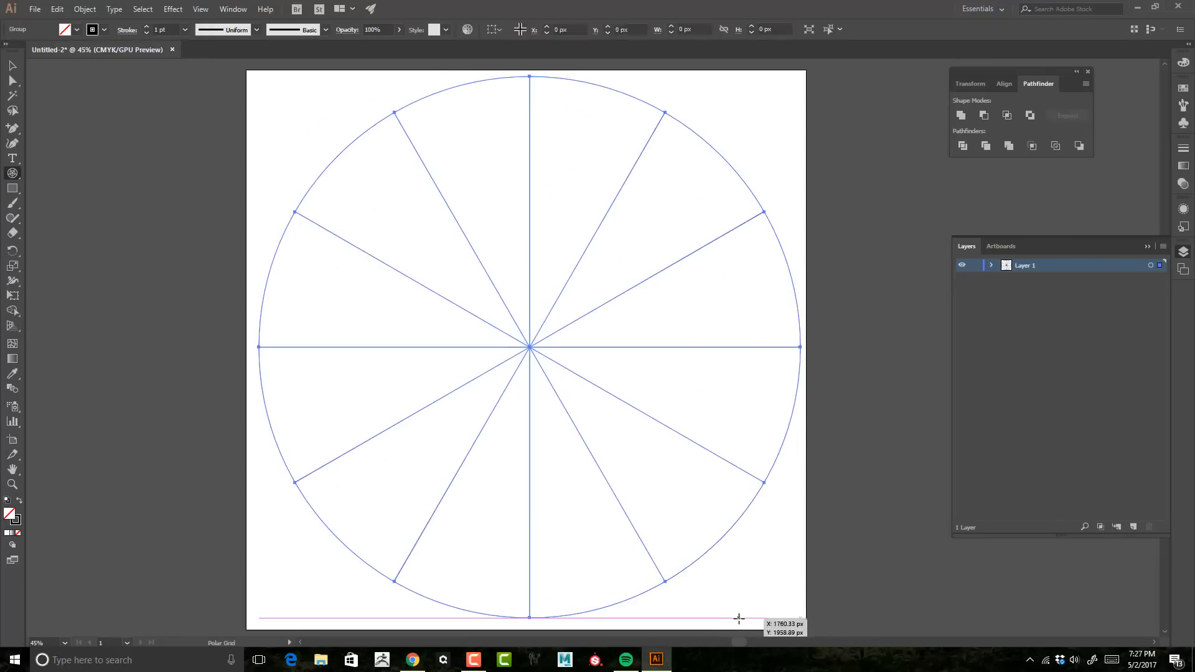
pyautogui.press('a')
pyautogui.moveTo(205, 616); pyautogui.dragTo(754, 374)
pyautogui.press('Delete')
pyautogui.moveTo(828, 438); pyautogui.dragTo(616, 78)
pyautogui.press('Delete')
pyautogui.press('space')
pyautogui.moveTo(609, 390); pyautogui.dragTo(708, 497)
pyautogui.press('Delete')
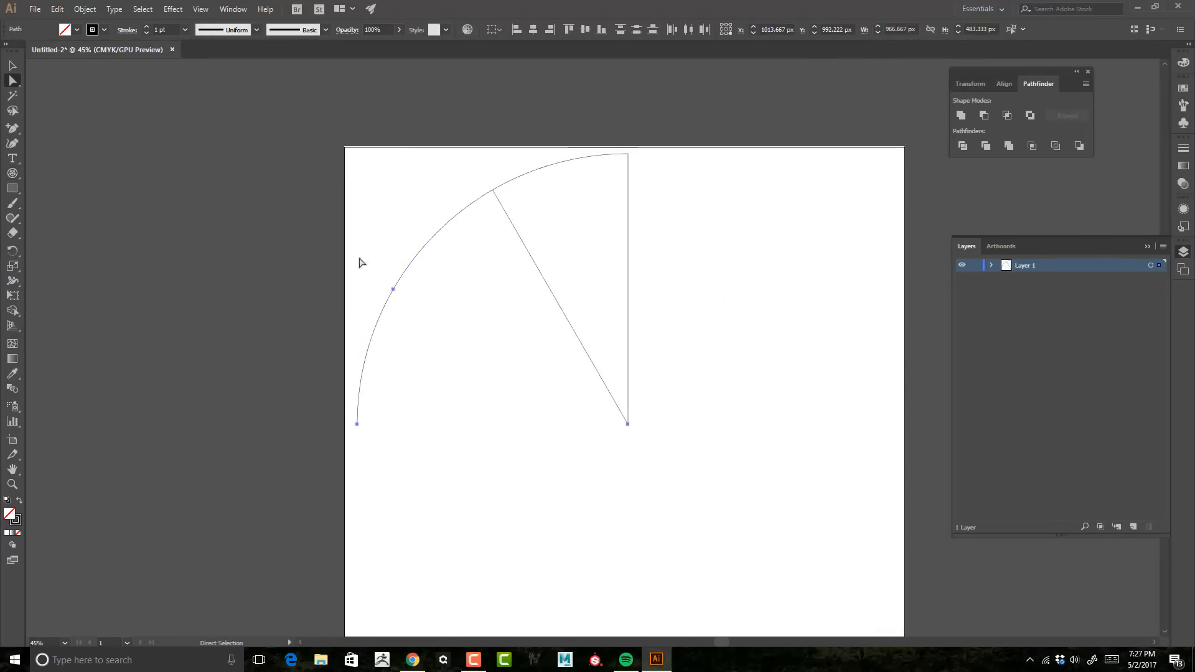
# Step: Expand the grid's nested groups in the layers list and move the wedge's paths out of them
pyautogui.click(991, 266)
pyautogui.click(1006, 278)
pyautogui.click(1020, 292)
pyautogui.click(1020, 487)
pyautogui.press('v')
pyautogui.hotkey('ctrl', 'a')
pyautogui.hotkey('ctrl', 'space')
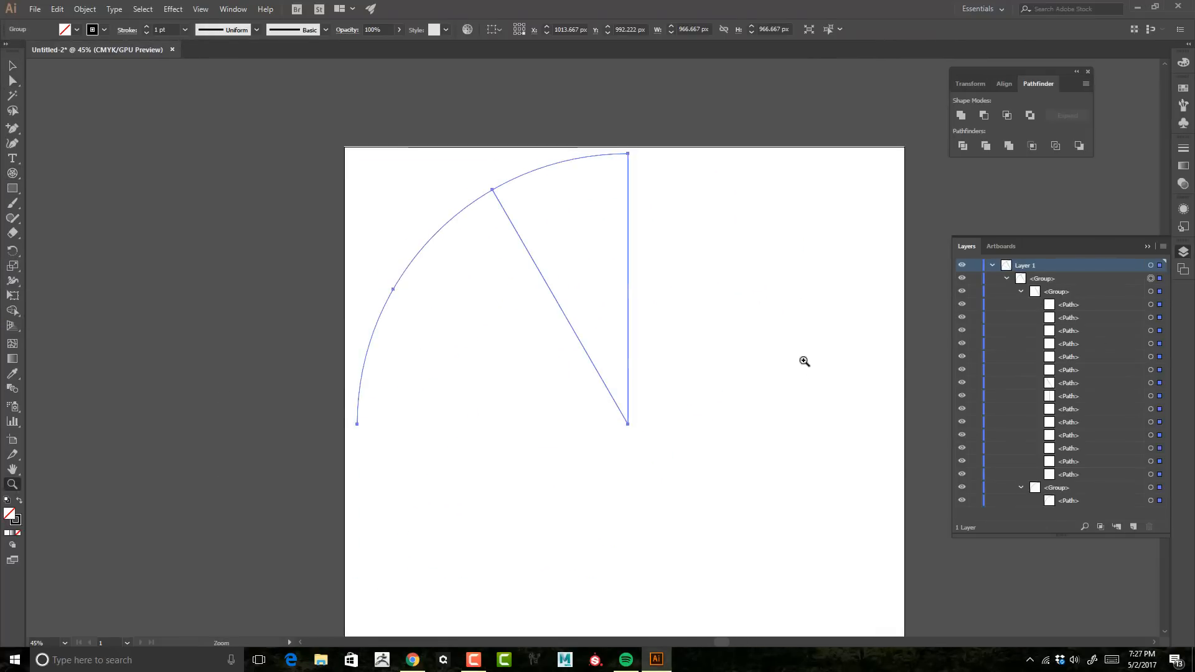
pyautogui.keyDown('ctrl'); pyautogui.click(562, 311); pyautogui.keyUp('ctrl')
pyautogui.keyDown('shift'); pyautogui.click(627, 310); pyautogui.keyUp('shift')
pyautogui.keyDown('shift'); pyautogui.click(436, 233); pyautogui.keyUp('shift')
pyautogui.click(1093, 384)
pyautogui.click(1089, 500)
pyautogui.click(1086, 396)
pyautogui.keyDown('shift'); pyautogui.click(1081, 383); pyautogui.keyUp('shift')
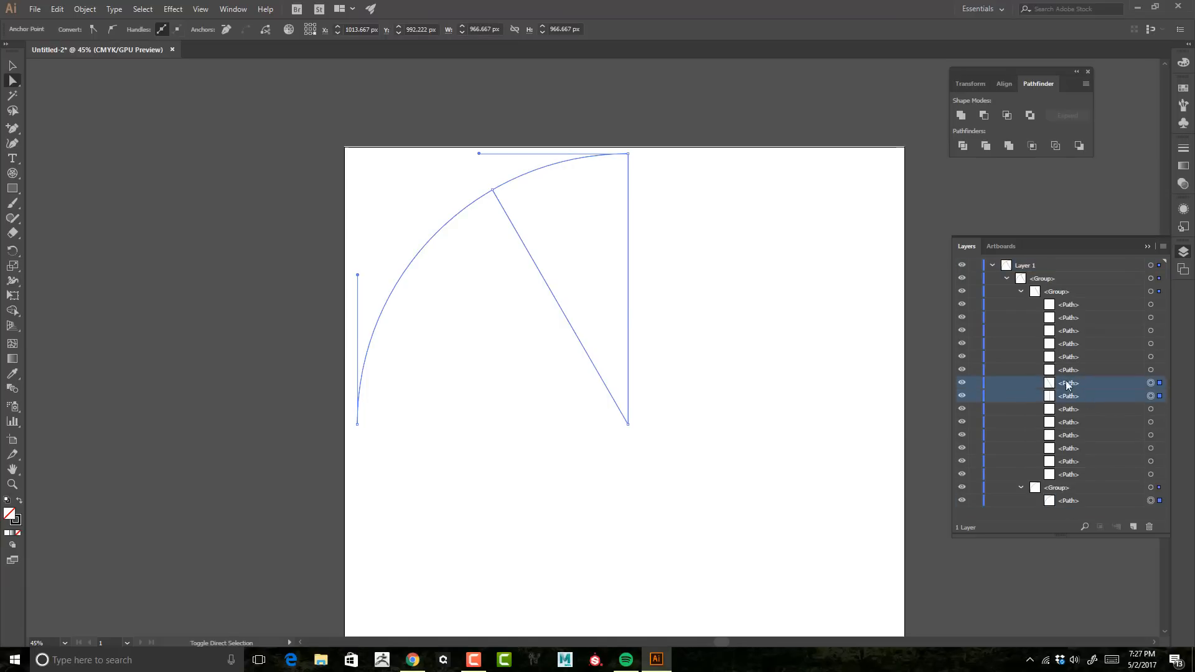
pyautogui.moveTo(1068, 384); pyautogui.dragTo(1051, 272)
pyautogui.click(1117, 500)
pyautogui.moveTo(1118, 498); pyautogui.dragTo(1076, 320)
pyautogui.hotkey('ctrl', 'shift', 'a')
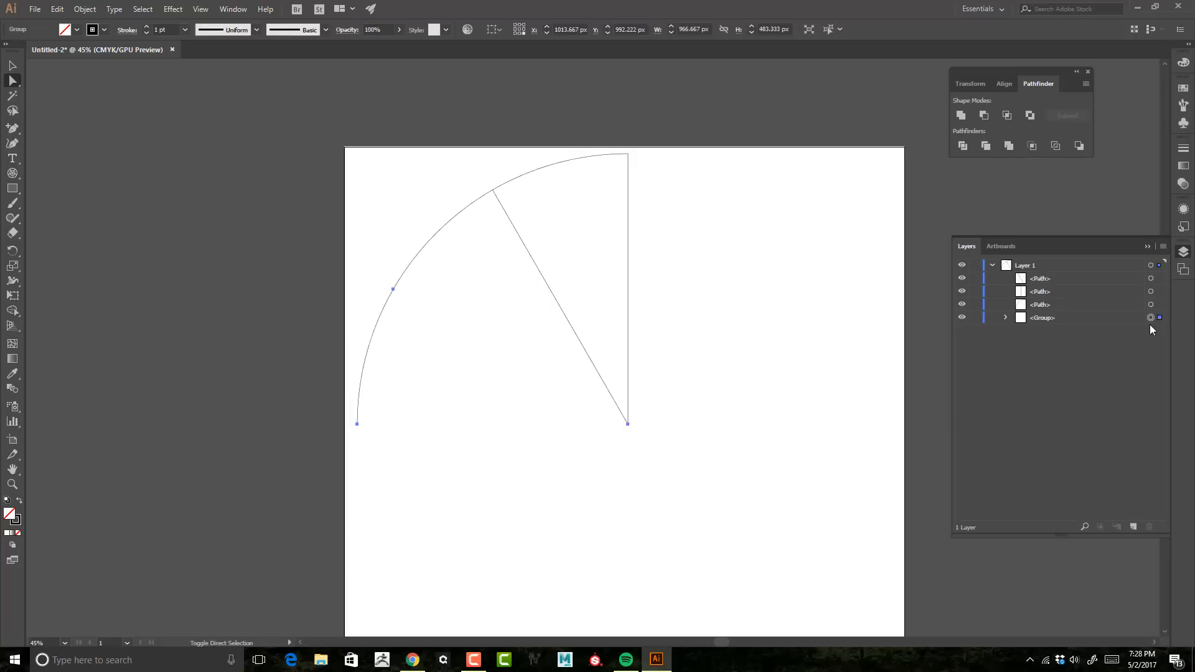
# Step: Join the wedge's remaining arc and line paths into a single path
pyautogui.moveTo(673, 404); pyautogui.dragTo(600, 468)
pyautogui.click(84, 9)
pyautogui.moveTo(119, 291)
pyautogui.click(268, 291)
pyautogui.moveTo(642, 141); pyautogui.dragTo(613, 168)
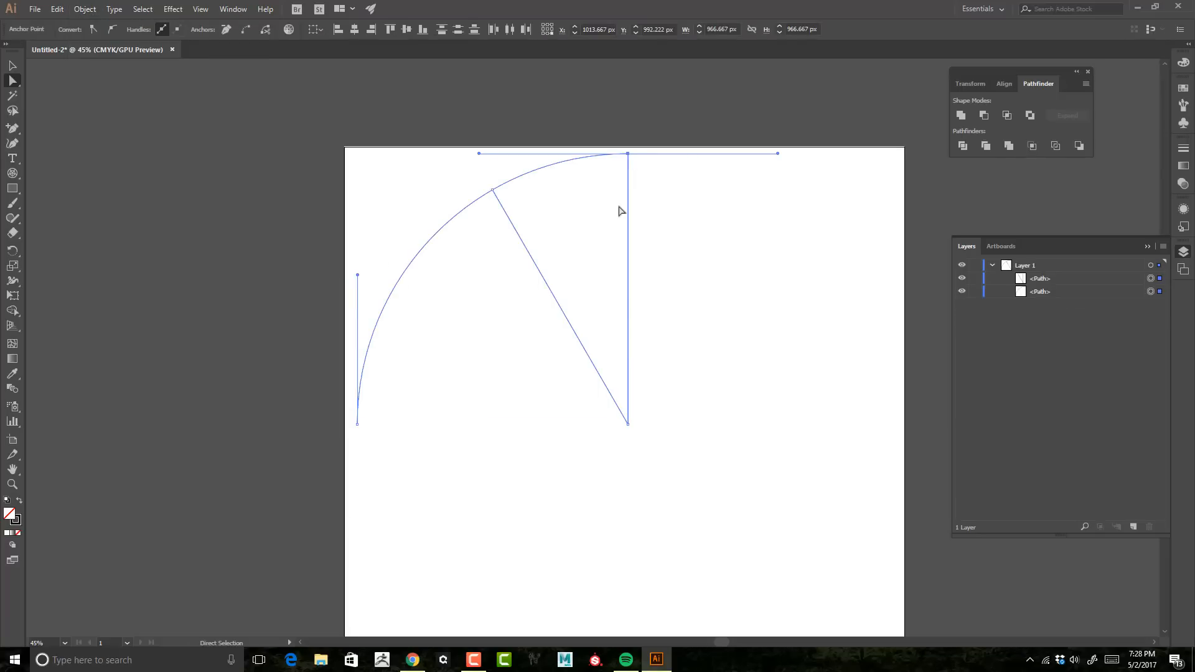
pyautogui.hotkey('ctrl', 'j')
# Step: Zoom into the wedge's corners and delete the stray overlapping segment there
pyautogui.hotkey('ctrl', 'space')
pyautogui.moveTo(491, 177); pyautogui.dragTo(694, 254)
pyautogui.moveTo(503, 288); pyautogui.dragTo(796, 324)
pyautogui.press('space')
pyautogui.moveTo(684, 218); pyautogui.dragTo(529, 529)
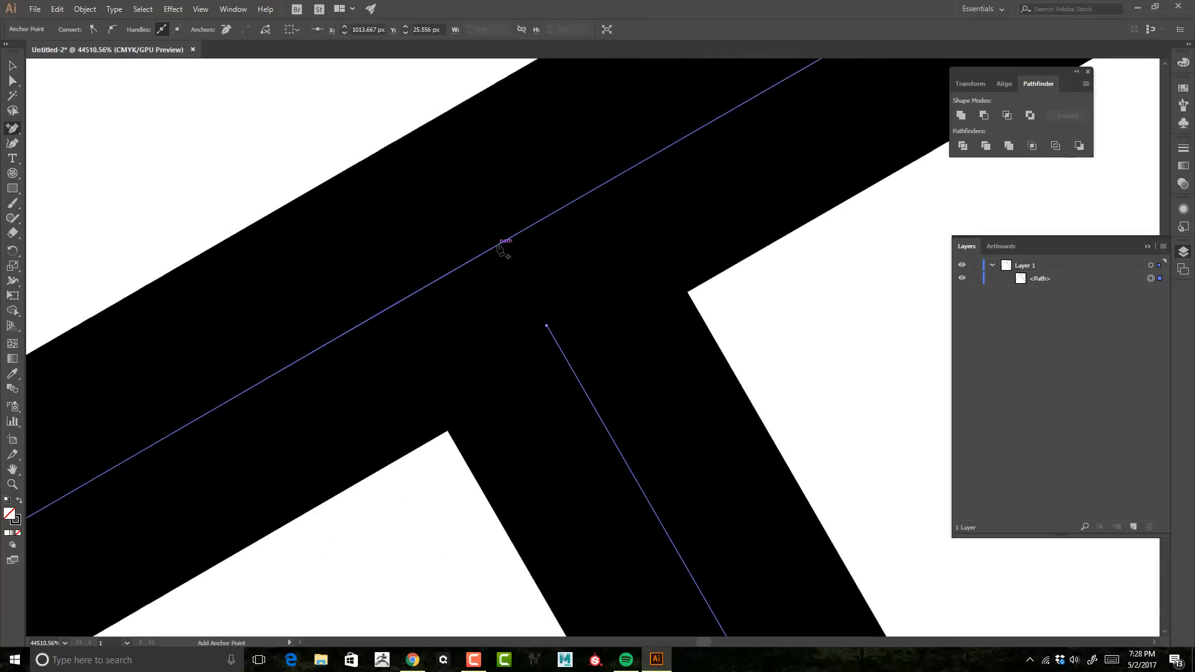
pyautogui.click(498, 245)
pyautogui.moveTo(768, 405); pyautogui.dragTo(429, 435)
pyautogui.moveTo(623, 473); pyautogui.dragTo(433, 286)
pyautogui.press('a')
pyautogui.moveTo(386, 404); pyautogui.dragTo(550, 520)
pyautogui.press('Delete')
pyautogui.moveTo(571, 203); pyautogui.dragTo(865, 287)
pyautogui.moveTo(13, 128); pyautogui.dragTo(50, 129)
pyautogui.click(466, 261)
pyautogui.click(450, 234)
pyautogui.hotkey('ctrl', 'space')
pyautogui.moveTo(611, 298); pyautogui.dragTo(379, 256)
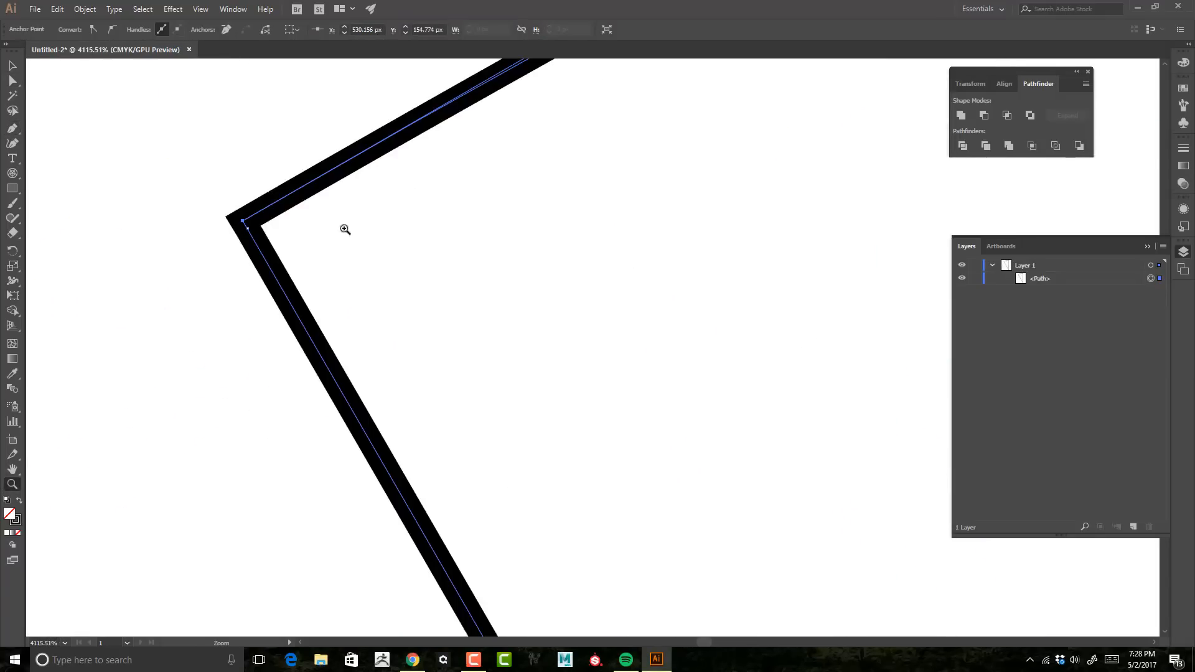
# Step: Give the wedge a gray fill with no stroke and select it
pyautogui.press('v')
pyautogui.click(103, 30)
pyautogui.click(9, 50)
pyautogui.click(77, 30)
pyautogui.click(88, 87)
pyautogui.hotkey('ctrl', 'space')
pyautogui.moveTo(460, 279); pyautogui.dragTo(187, 274)
pyautogui.moveTo(547, 316)
pyautogui.mouseDown()
pyautogui.moveTo(745, 247)
pyautogui.moveTo(485, 222)
pyautogui.mouseUp()
pyautogui.click(1150, 279)
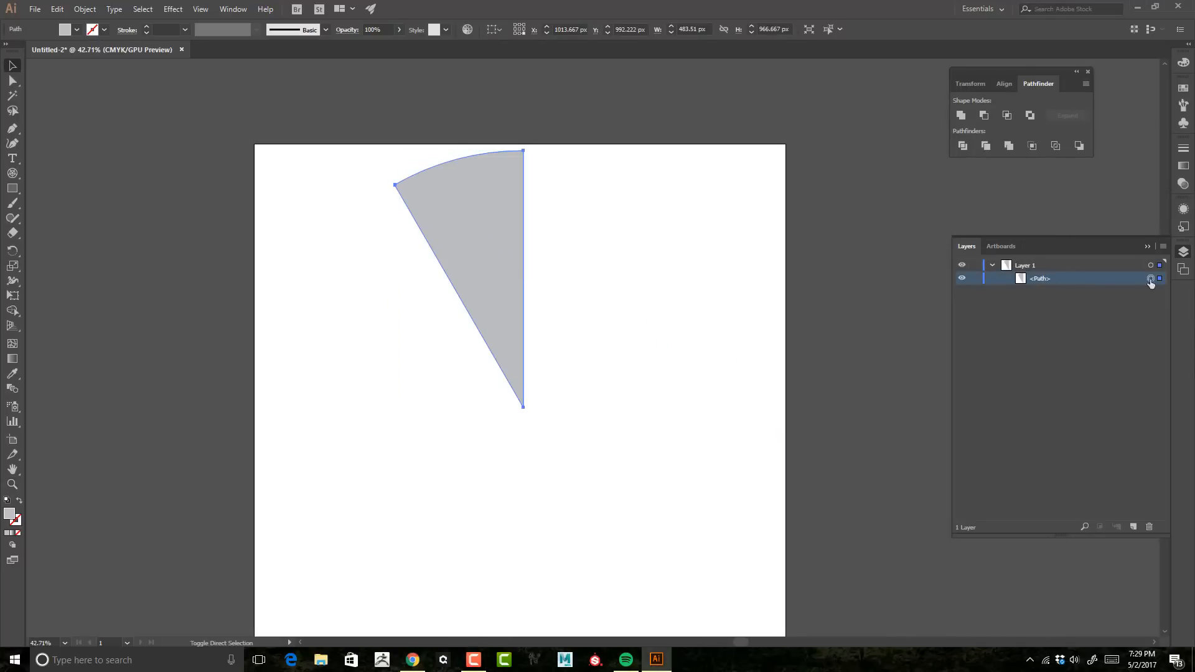
# Step: Paste a copy of the wedge in front and convert it to a static Graphic symbol named Mandala Drawing
pyautogui.hotkey('ctrl', 'c')
pyautogui.hotkey('ctrl', 'f')
pyautogui.click(1182, 124)
pyautogui.click(1130, 155)
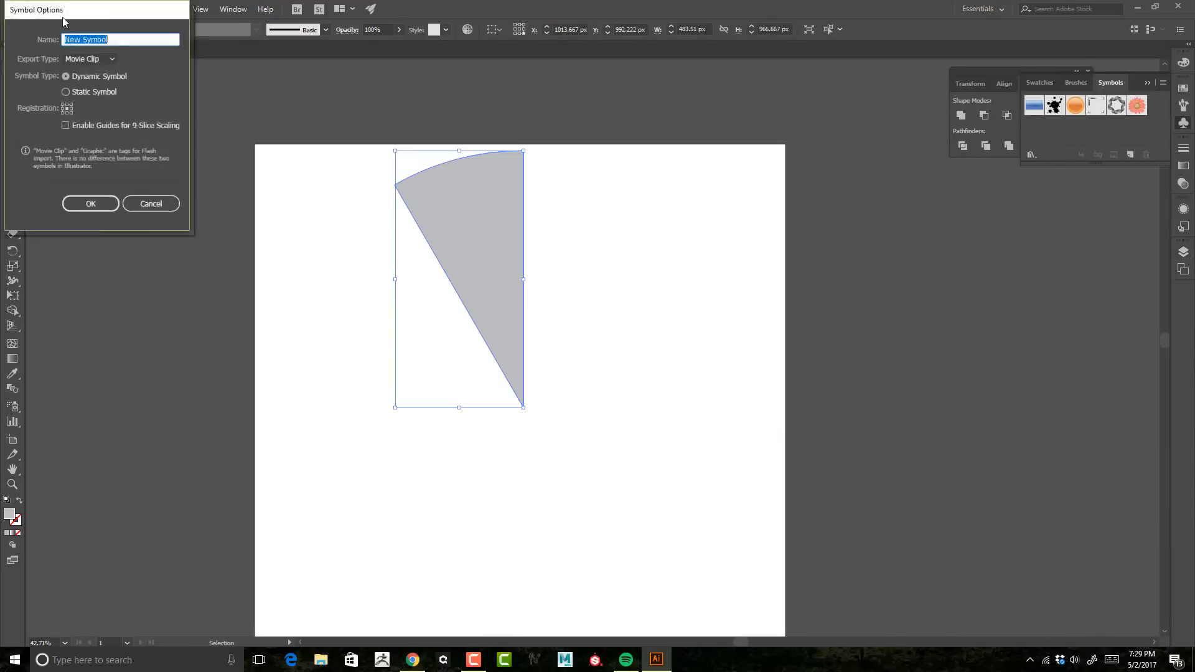
pyautogui.write('Sandala Drawing')
pyautogui.click(630, 241)
pyautogui.click(629, 266)
pyautogui.click(605, 273)
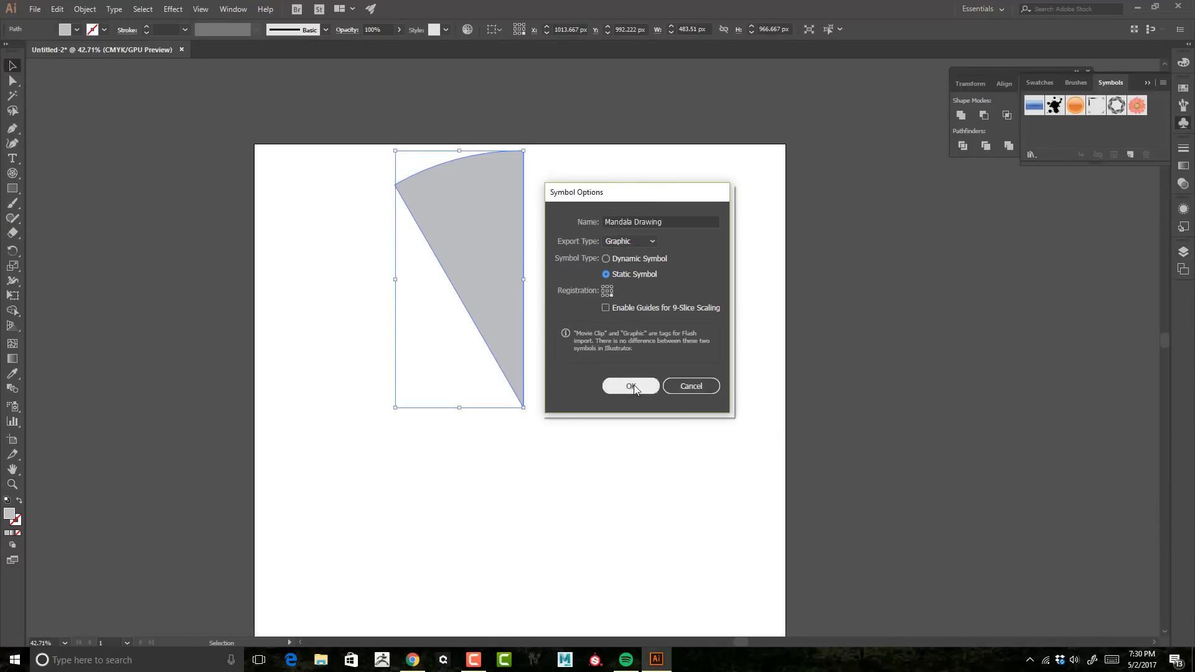
pyautogui.click(630, 386)
# Step: Select both wedge objects and make a clipping mask from them
pyautogui.click(1183, 252)
pyautogui.hotkey('ctrl', 'a')
pyautogui.click(85, 9)
pyautogui.moveTo(155, 443)
pyautogui.click(300, 443)
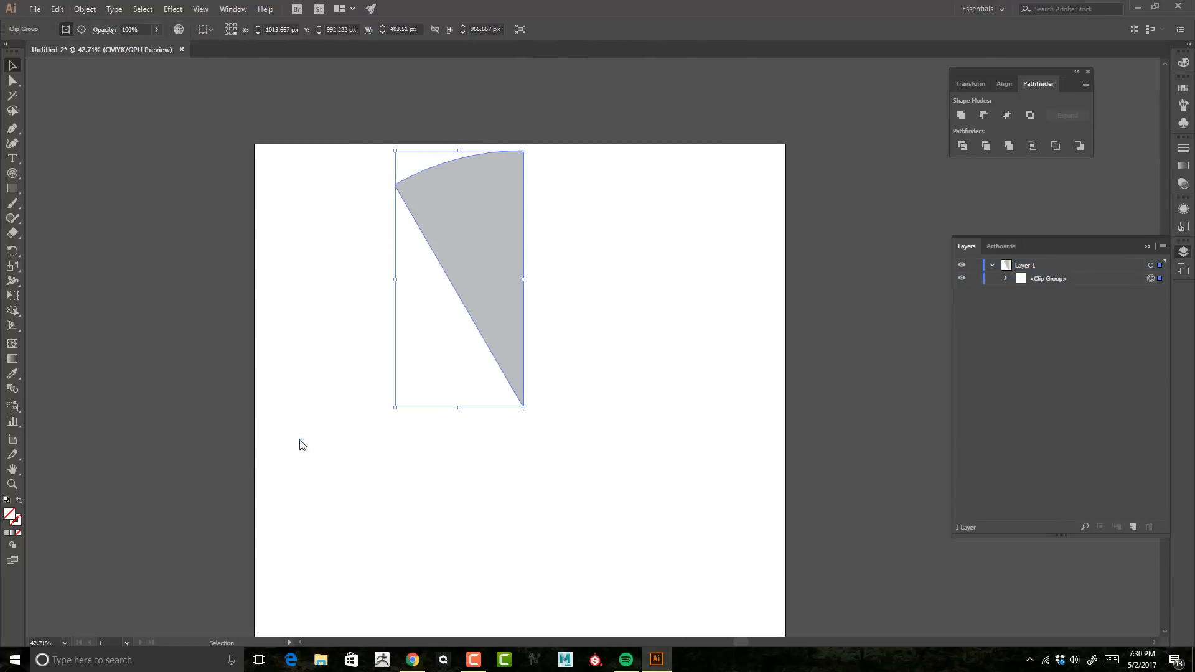
# Step: Convert the clip group into a static Graphic symbol named Mandala Slice
pyautogui.click(1006, 279)
pyautogui.click(1150, 265)
pyautogui.click(1183, 124)
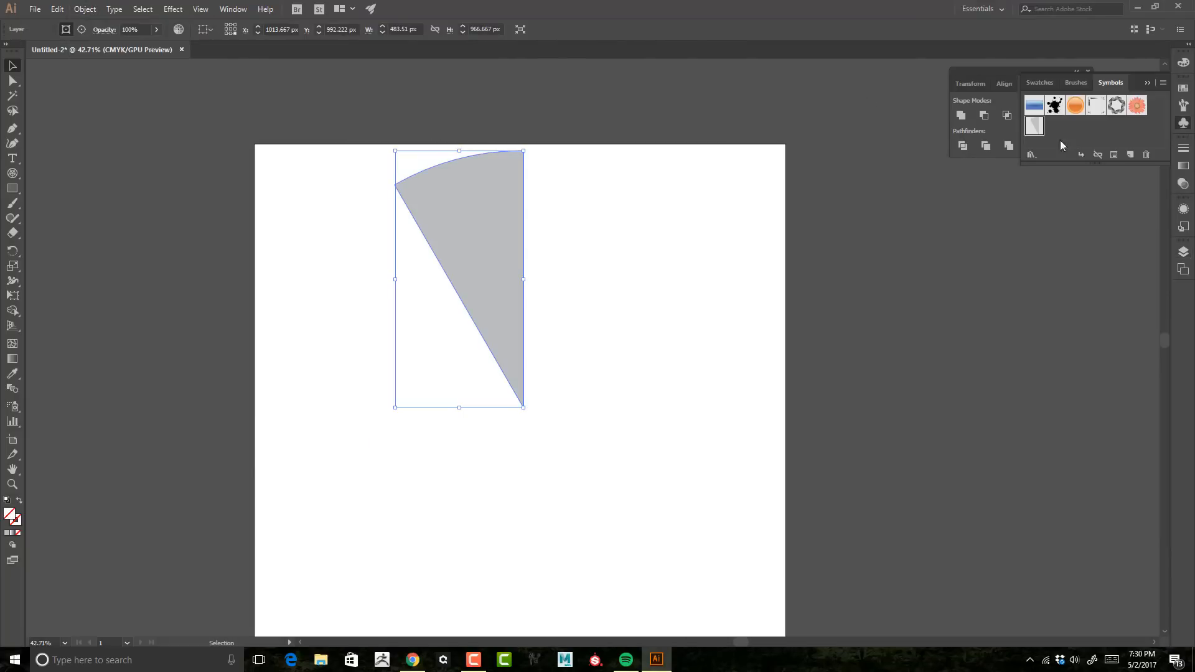
pyautogui.click(1130, 155)
pyautogui.click(630, 241)
pyautogui.click(629, 265)
pyautogui.click(606, 273)
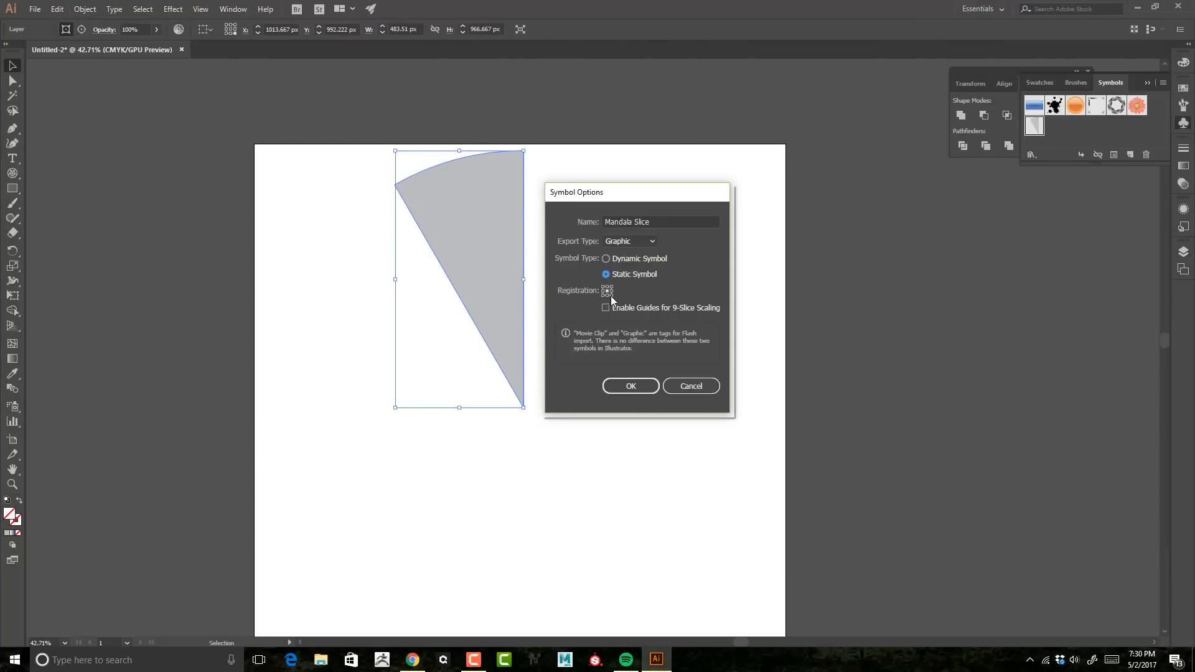
pyautogui.click(630, 386)
# Step: Rotate a copy of the Mandala Slice by 60° and repeat the transform four more times
pyautogui.click(84, 9)
pyautogui.moveTo(124, 23)
pyautogui.click(291, 55)
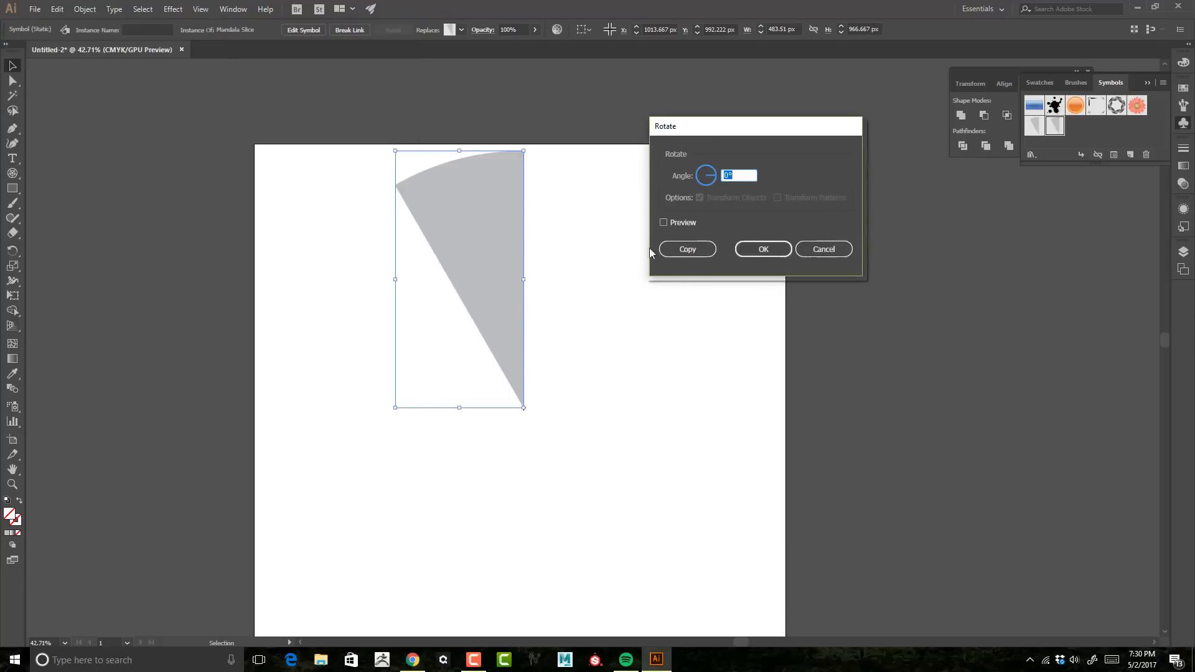
pyautogui.write('60')
pyautogui.click(687, 248)
pyautogui.hotkey('ctrl', 'd')
pyautogui.hotkey('ctrl', 'd')
pyautogui.hotkey('ctrl', 'd')
pyautogui.hotkey('ctrl', 'd')
pyautogui.hotkey('ctrl', '-')
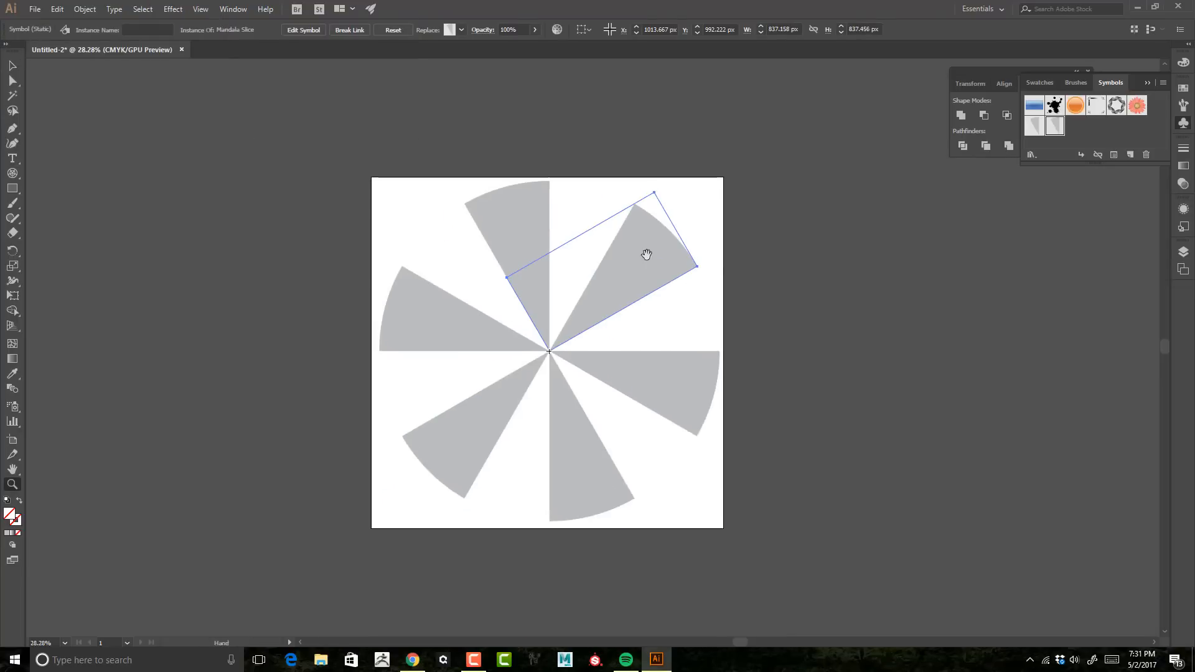
# Step: Reflect a copy of all six slices to fill the gaps into a full circle
pyautogui.hotkey('ctrl', 'a')
pyautogui.click(85, 9)
pyautogui.moveTo(118, 23)
pyautogui.click(273, 69)
pyautogui.click(44, 199)
pyautogui.hotkey('ctrl', 'shift', 'a')
pyautogui.press('z')
pyautogui.moveTo(649, 342); pyautogui.dragTo(677, 325)
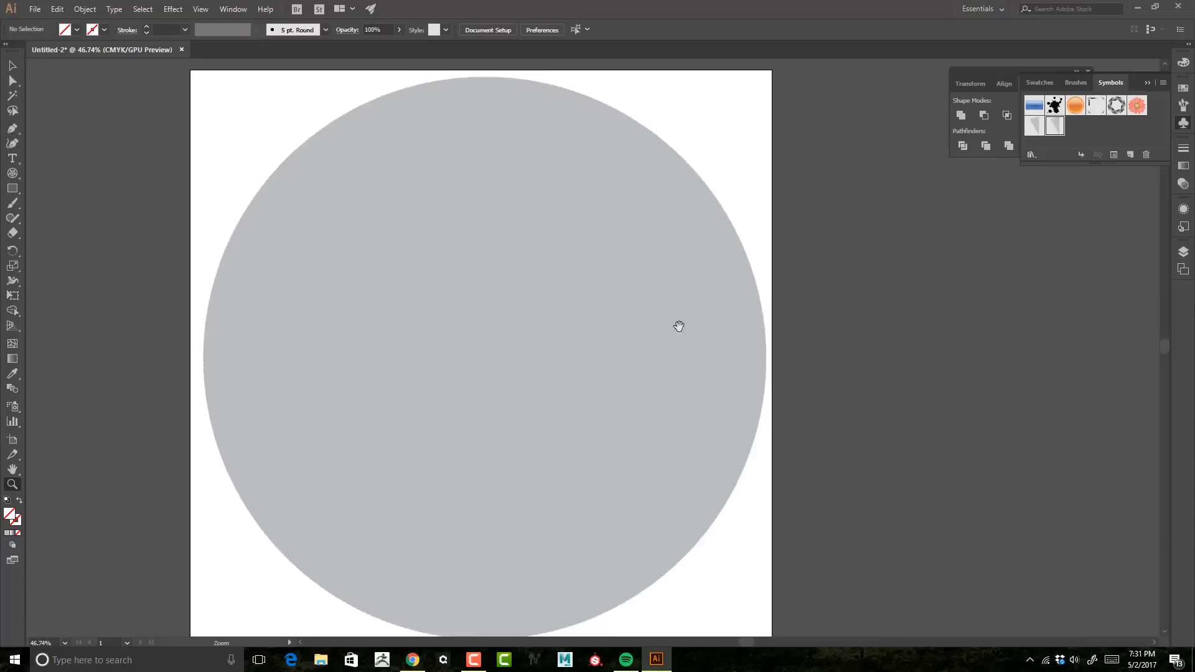
# Step: Open the Mandala Slice symbol in symbol editing mode
pyautogui.click(1183, 251)
pyautogui.press('v')
pyautogui.doubleClick(568, 178)
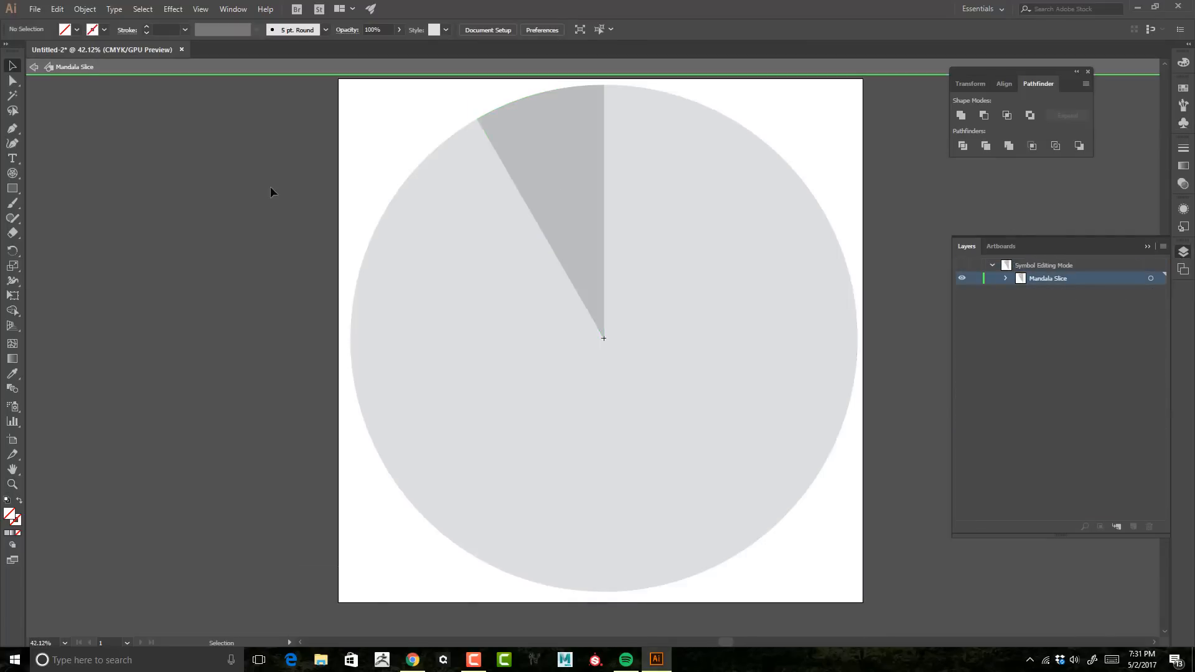
pyautogui.doubleClick(567, 174)
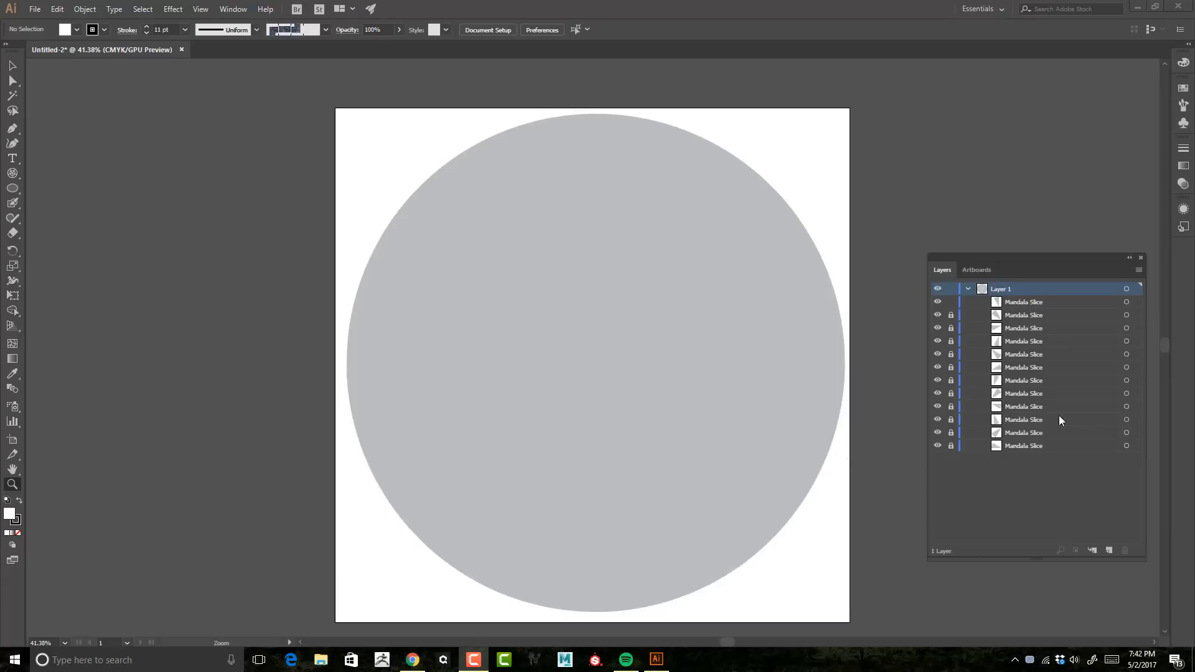
# Step: Lock and collapse Layer 1 and bring up the document's symbols
pyautogui.click(951, 288)
pyautogui.click(968, 289)
pyautogui.click(1183, 124)
pyautogui.moveTo(1100, 81); pyautogui.dragTo(996, 112)
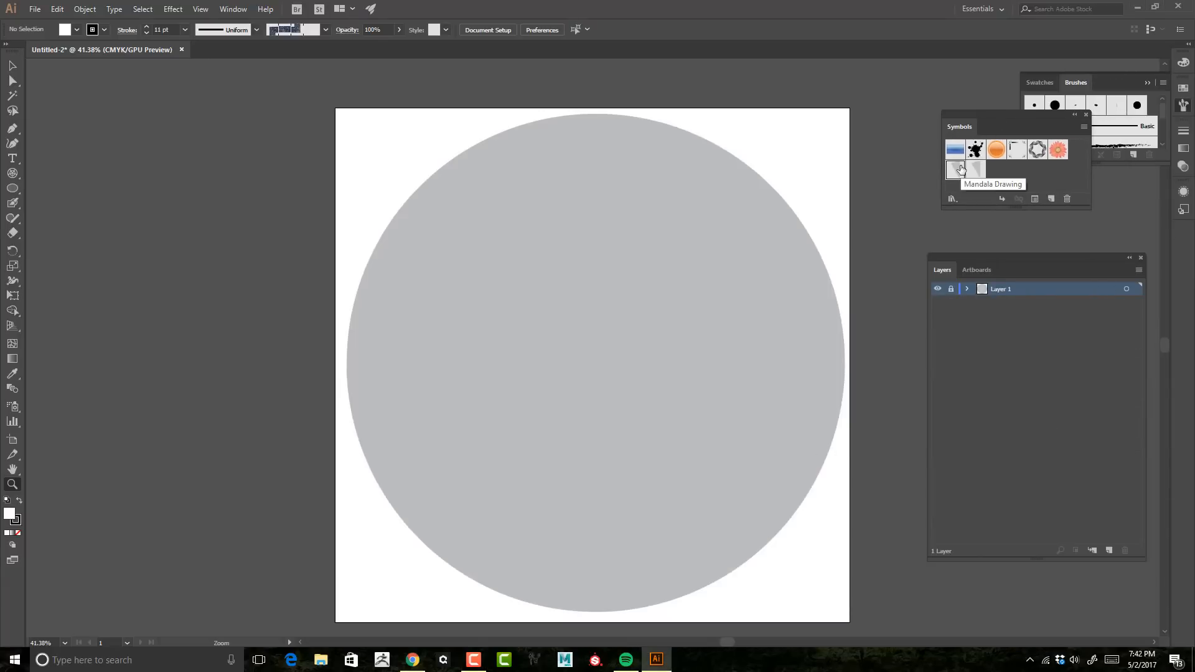
# Step: Open the Mandala Drawing symbol for editing and remove the wedge's fill so only its outline remains
pyautogui.doubleClick(975, 169)
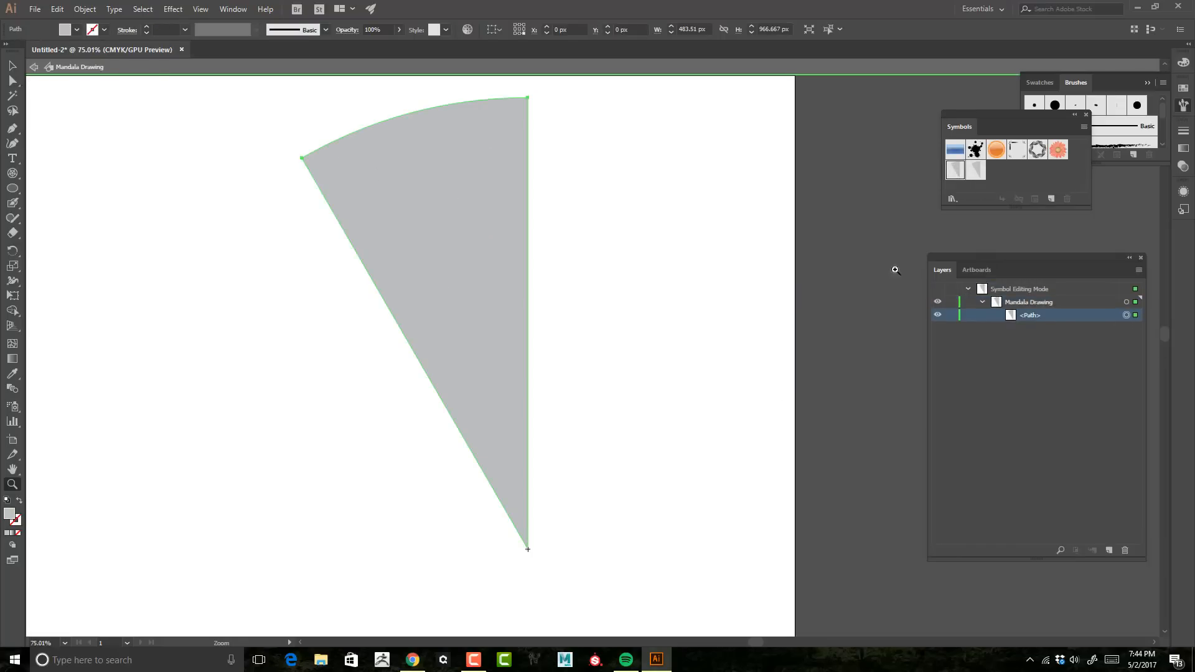
pyautogui.click(104, 30)
pyautogui.click(41, 57)
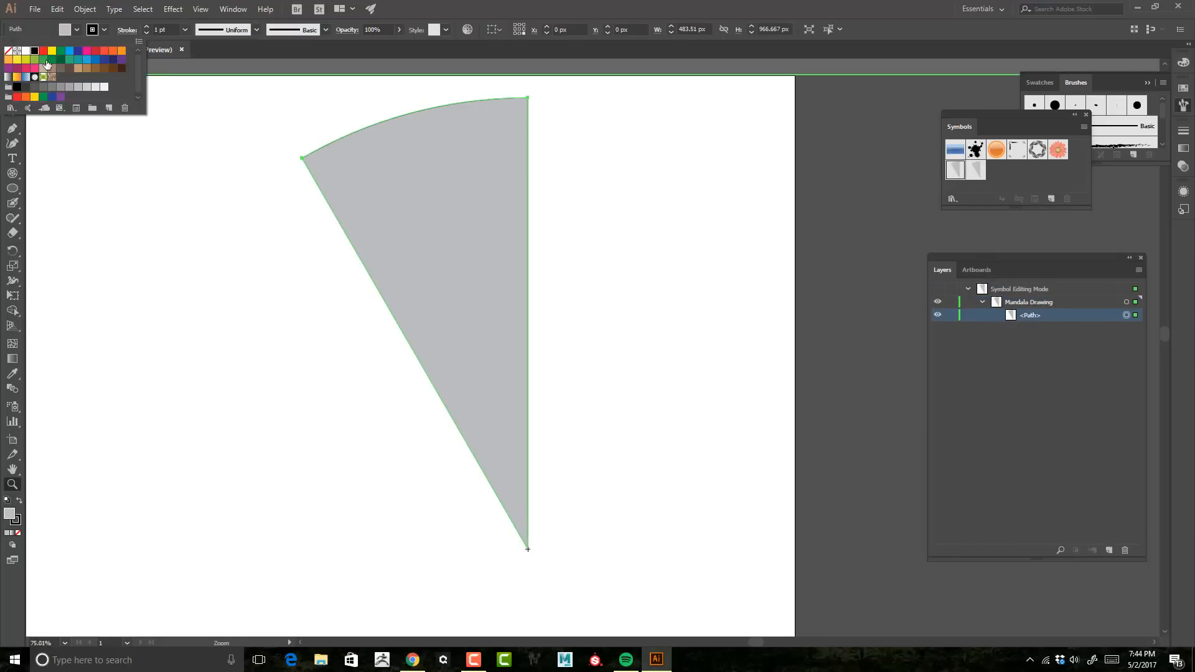
pyautogui.click(27, 88)
pyautogui.click(76, 30)
pyautogui.click(10, 53)
# Step: Lock the wedge path and draw a circle centred on the wedge's tip point
pyautogui.click(950, 315)
pyautogui.moveTo(643, 339); pyautogui.dragTo(653, 339)
pyautogui.moveTo(622, 336); pyautogui.dragTo(601, 309)
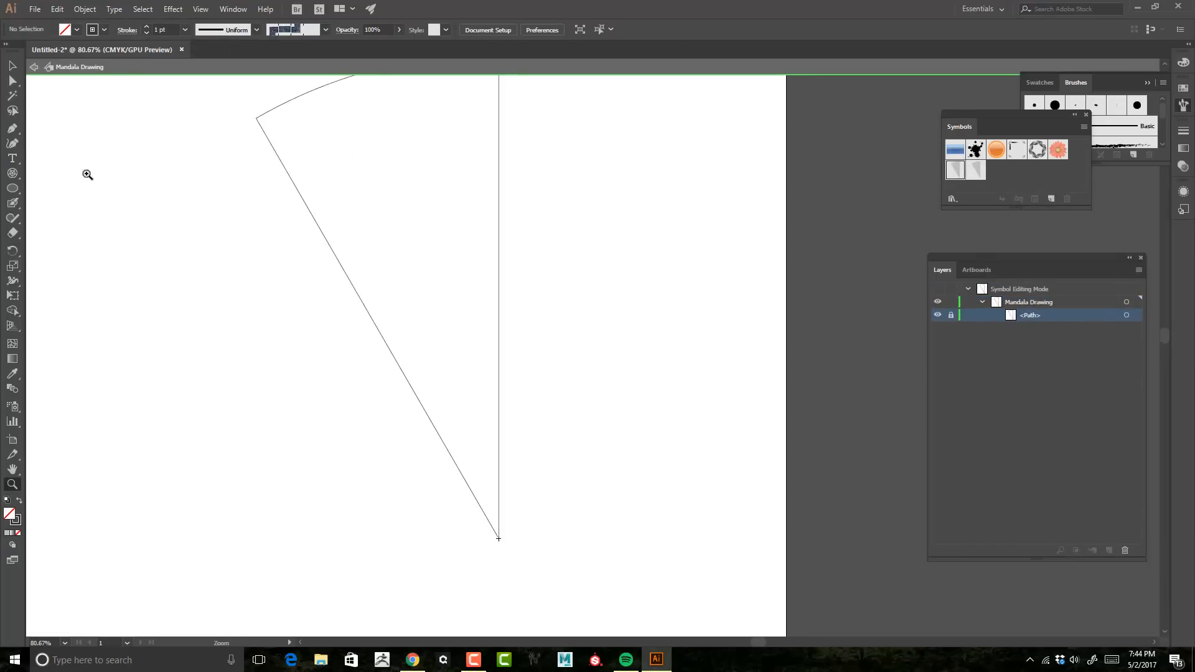
pyautogui.moveTo(13, 188); pyautogui.dragTo(63, 218)
pyautogui.moveTo(377, 399)
pyautogui.mouseDown()
pyautogui.moveTo(517, 502)
pyautogui.moveTo(564, 570)
pyautogui.mouseUp()
pyautogui.press('v')
pyautogui.press('z')
pyautogui.moveTo(634, 336); pyautogui.dragTo(752, 222)
pyautogui.moveTo(597, 317)
pyautogui.mouseDown()
pyautogui.moveTo(744, 183)
pyautogui.moveTo(726, 223)
pyautogui.mouseUp()
# Step: Give the circle a black 5 pt stroke
pyautogui.click(94, 30)
pyautogui.click(35, 49)
pyautogui.click(146, 27)
pyautogui.click(147, 27)
pyautogui.click(147, 27)
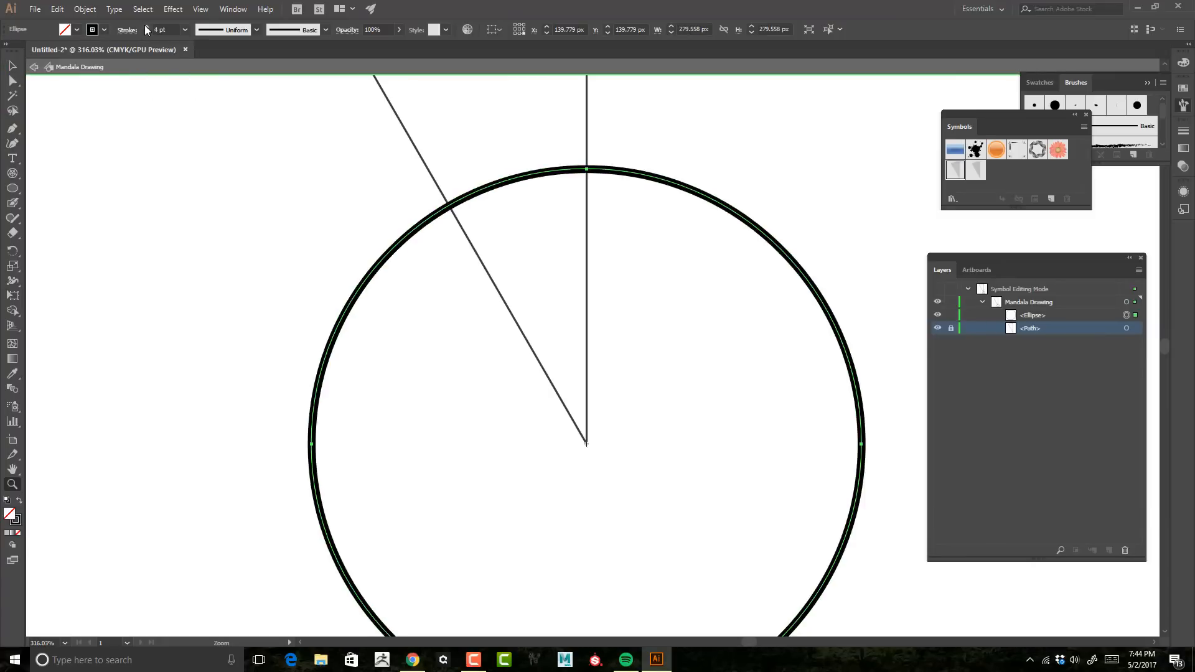
pyautogui.click(147, 27)
# Step: Paste a copy of the circle in front and scale it down into an inner ring
pyautogui.hotkey('ctrl', 'c')
pyautogui.hotkey('ctrl', 'f')
pyautogui.press('v')
pyautogui.moveTo(861, 168); pyautogui.dragTo(797, 232)
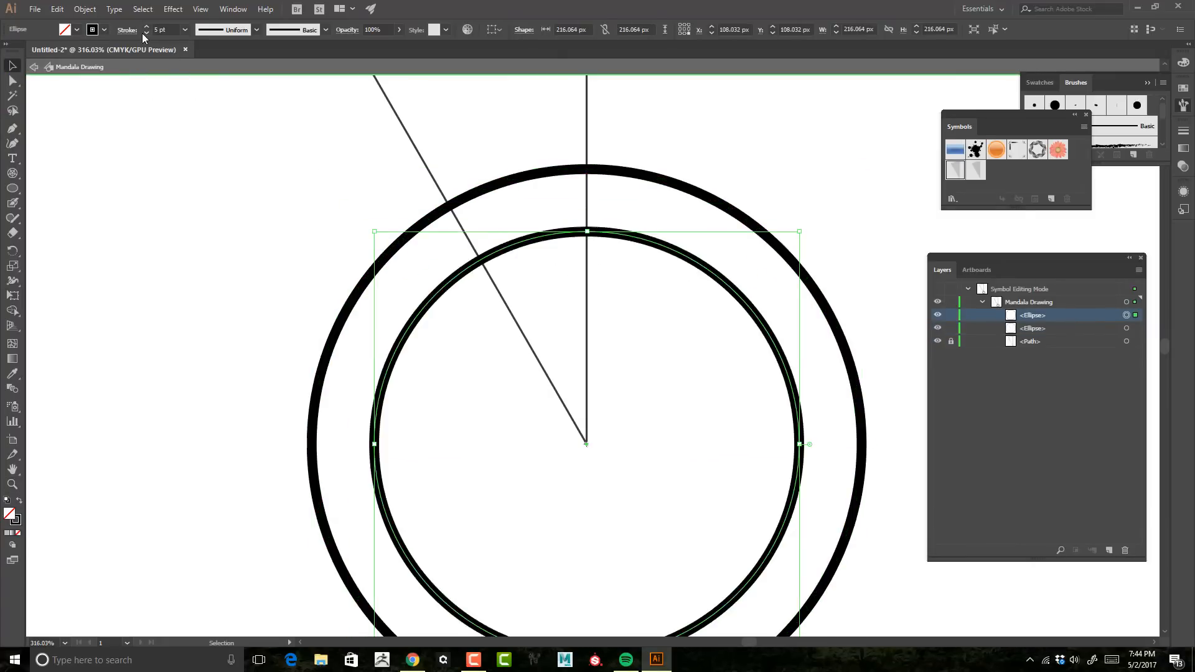
# Step: Set the fill of both ring circles to white
pyautogui.click(147, 33)
pyautogui.click(147, 33)
pyautogui.click(147, 33)
pyautogui.click(147, 27)
pyautogui.click(77, 30)
pyautogui.click(29, 52)
pyautogui.click(1125, 328)
pyautogui.click(77, 30)
pyautogui.click(27, 51)
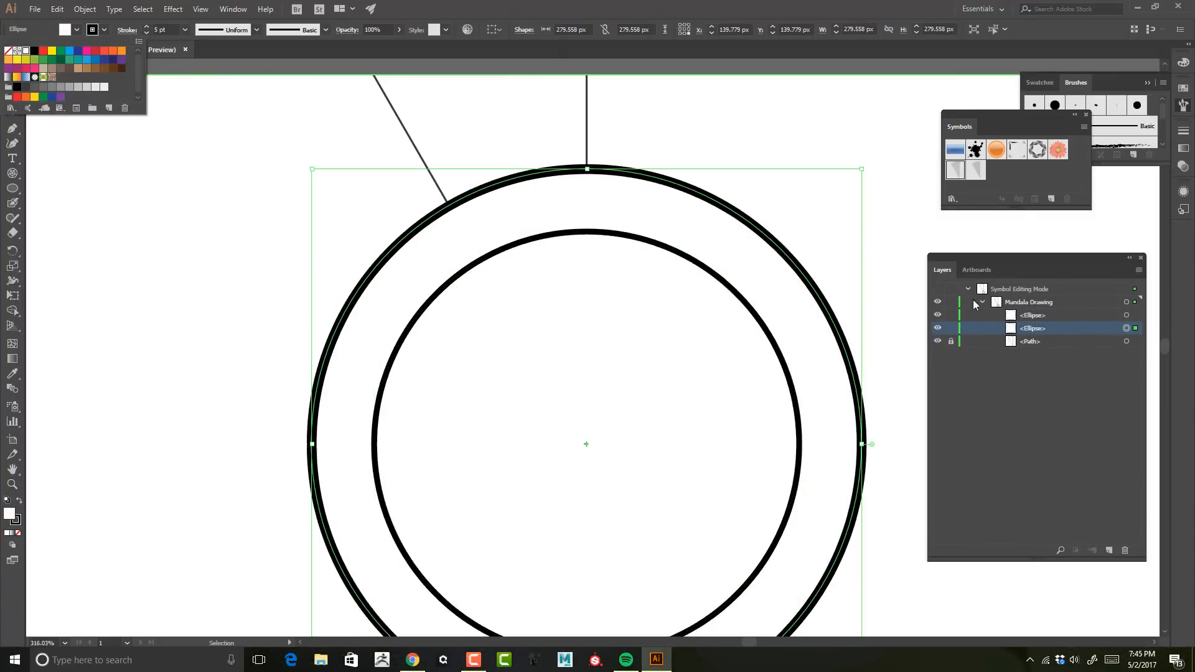
# Step: Move the wedge path above the circles, then draw a small 3 pt circle between the rings and duplicate it into a row of three
pyautogui.moveTo(1024, 343); pyautogui.dragTo(1041, 309)
pyautogui.moveTo(718, 301); pyautogui.dragTo(711, 301)
pyautogui.press('l')
pyautogui.moveTo(511, 206)
pyautogui.mouseDown()
pyautogui.moveTo(536, 231)
pyautogui.moveTo(536, 213)
pyautogui.moveTo(496, 233)
pyautogui.mouseUp()
pyautogui.press('v')
pyautogui.keyDown('alt'); pyautogui.moveTo(498, 233); pyautogui.dragTo(571, 212); pyautogui.keyUp('alt')
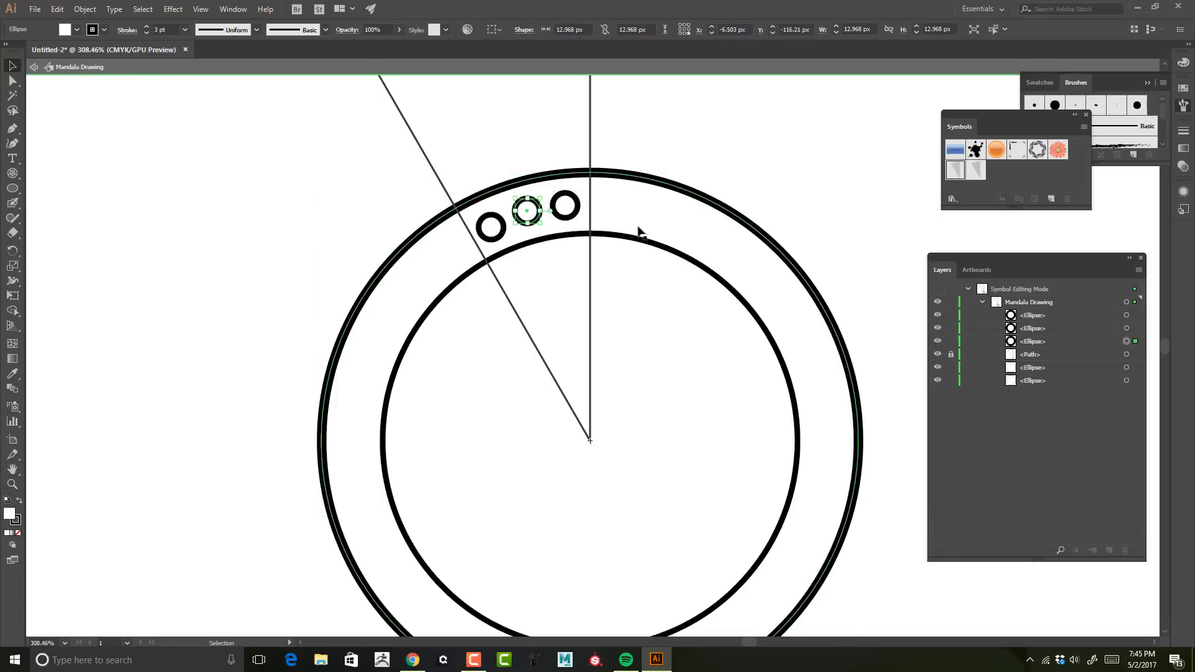
# Step: Draw two scalloped arcs along the outer ring above the small circles with the Blob Brush
pyautogui.keyDown('shift'); pyautogui.click(1029, 346); pyautogui.keyUp('shift')
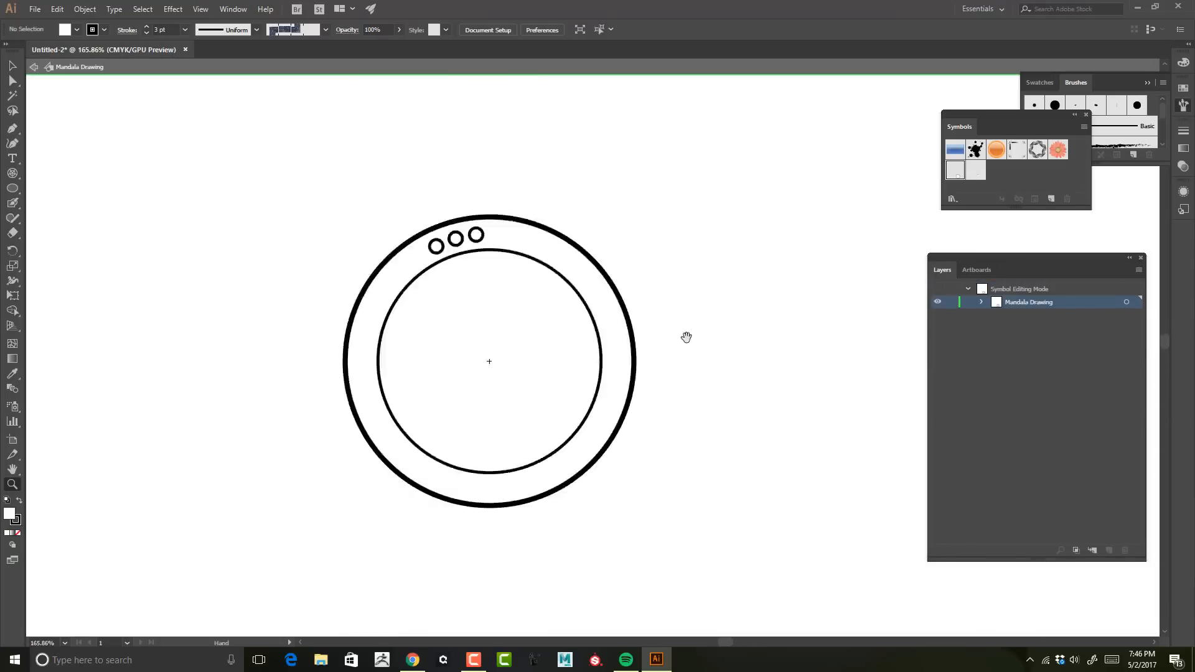
pyautogui.moveTo(564, 329); pyautogui.dragTo(638, 181)
pyautogui.hotkey('shift', 'b')
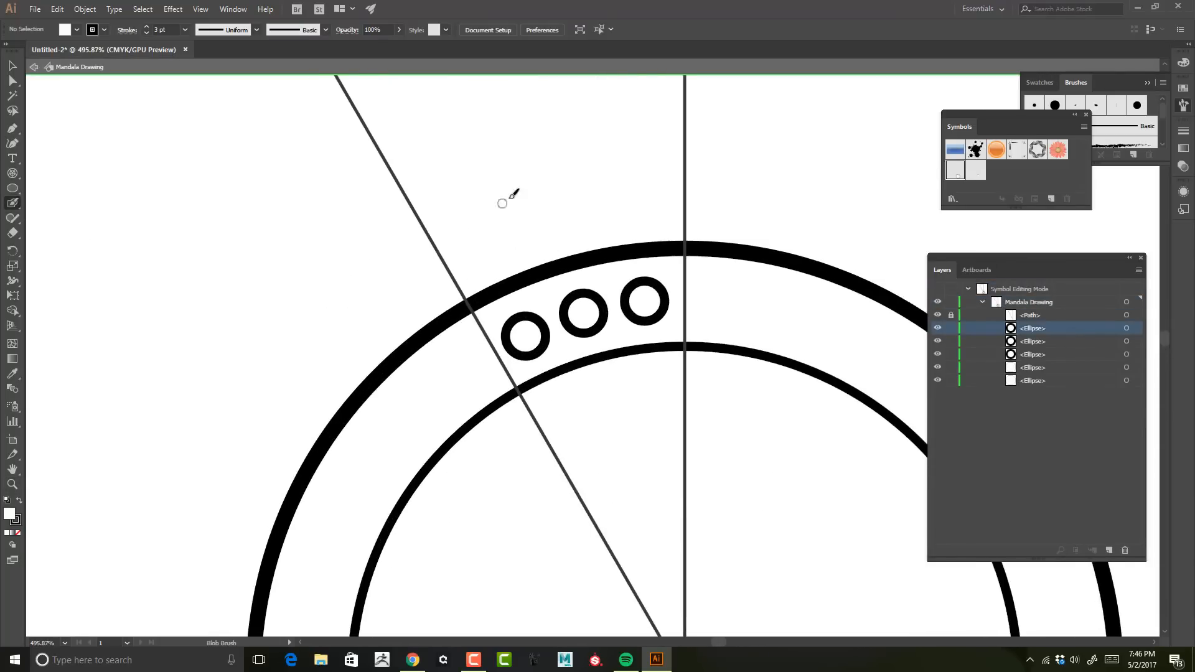
pyautogui.moveTo(469, 299)
pyautogui.mouseDown()
pyautogui.moveTo(621, 200)
pyautogui.moveTo(567, 246)
pyautogui.moveTo(576, 257)
pyautogui.moveTo(684, 256)
pyautogui.mouseUp()
pyautogui.hotkey('ctrl', 'z')
pyautogui.hotkey('ctrl', 'z')
pyautogui.hotkey('ctrl', 'z')
pyautogui.hotkey('ctrl', 'z')
pyautogui.moveTo(572, 255)
pyautogui.mouseDown()
pyautogui.moveTo(635, 205)
pyautogui.moveTo(691, 253)
pyautogui.mouseUp()
pyautogui.hotkey('ctrl', 'z')
pyautogui.hotkey('ctrl', 'z')
pyautogui.moveTo(571, 254); pyautogui.dragTo(681, 261)
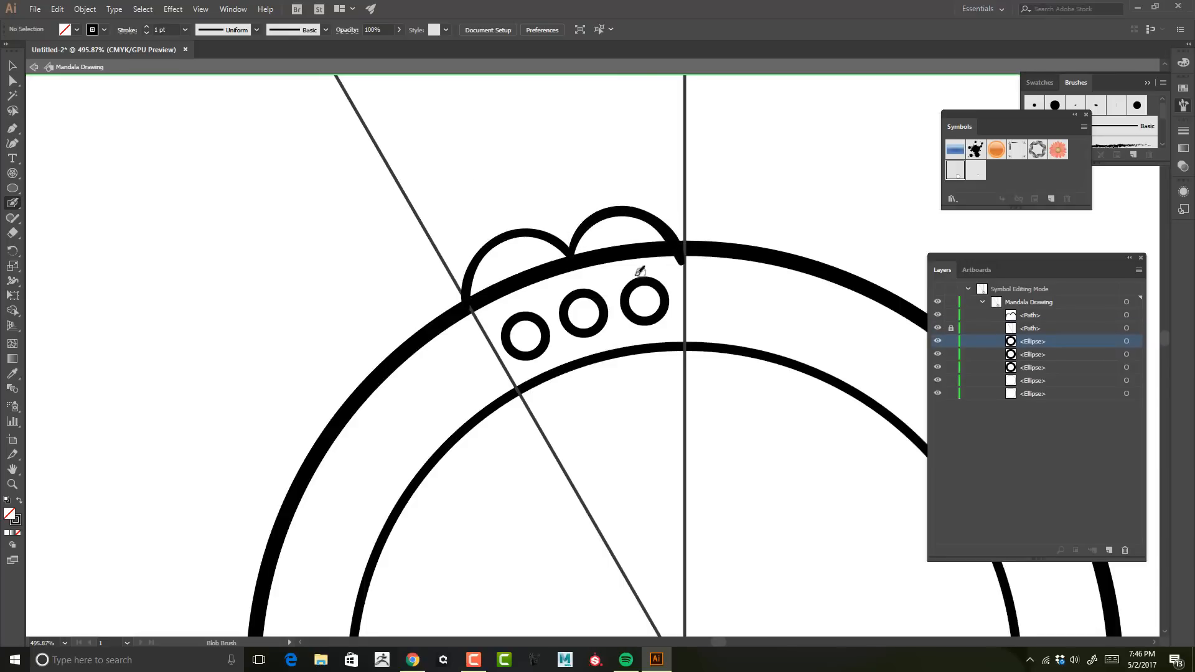
# Step: Nudge the scallop arcs and move them to the bottom of the symbol's stacking order
pyautogui.press('v')
pyautogui.click(623, 212)
pyautogui.press('Right')
pyautogui.click(602, 148)
pyautogui.click(625, 212)
pyautogui.moveTo(1038, 316); pyautogui.dragTo(1044, 398)
pyautogui.click(654, 137)
pyautogui.moveTo(637, 129); pyautogui.dragTo(672, 140)
pyautogui.moveTo(602, 127); pyautogui.dragTo(581, 269)
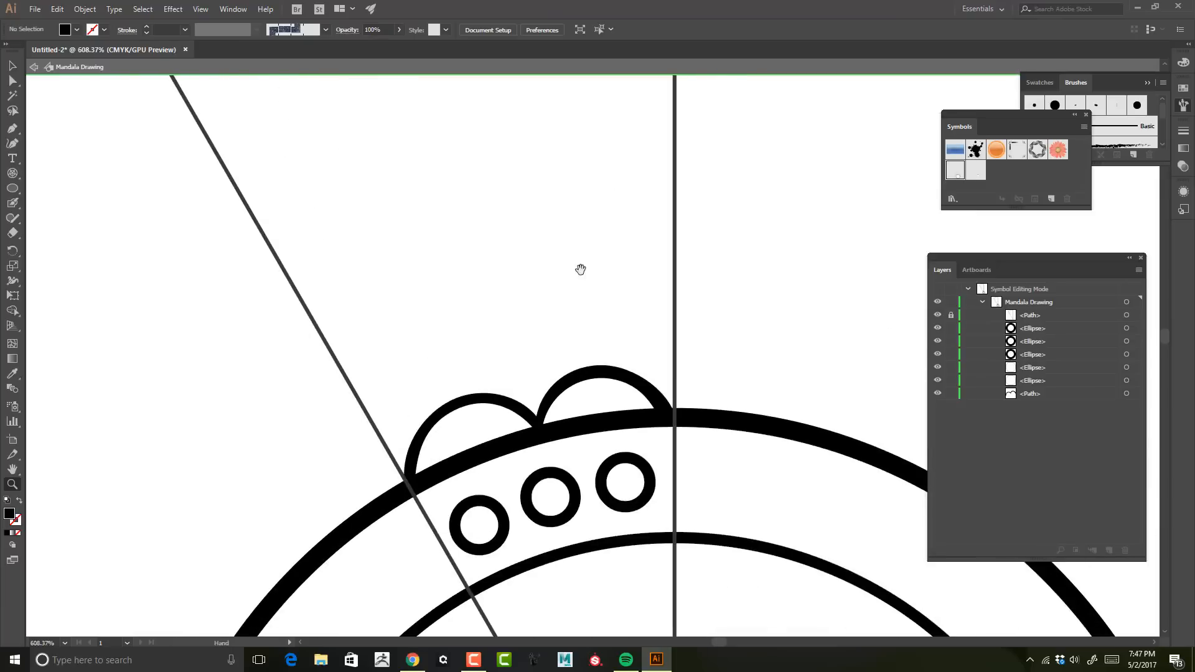
# Step: Draw a tall leaf along the centre line with C-shaped beads and curved vein strokes using the Blob Brush
pyautogui.hotkey('ctrl', 'z')
pyautogui.moveTo(587, 370); pyautogui.dragTo(686, 87)
pyautogui.moveTo(728, 235)
pyautogui.mouseDown()
pyautogui.moveTo(678, 232)
pyautogui.moveTo(737, 237)
pyautogui.mouseUp()
pyautogui.press('b')
pyautogui.hotkey('shift', 'b')
pyautogui.moveTo(618, 153)
pyautogui.mouseDown()
pyautogui.moveTo(590, 180)
pyautogui.moveTo(624, 190)
pyautogui.mouseUp()
pyautogui.moveTo(586, 238); pyautogui.dragTo(619, 264)
pyautogui.moveTo(615, 292); pyautogui.dragTo(616, 322)
pyautogui.moveTo(612, 350)
pyautogui.mouseDown()
pyautogui.moveTo(625, 377)
pyautogui.moveTo(621, 436)
pyautogui.mouseUp()
pyautogui.moveTo(482, 318); pyautogui.dragTo(555, 399)
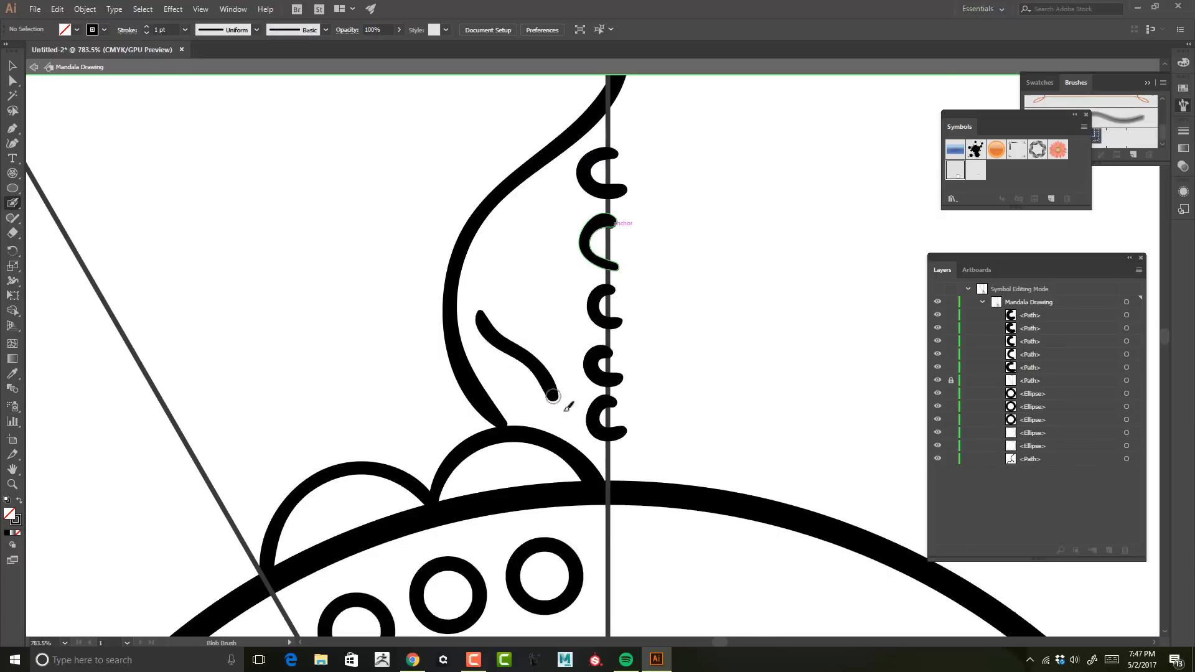
pyautogui.moveTo(493, 250); pyautogui.dragTo(567, 357)
pyautogui.moveTo(519, 209); pyautogui.dragTo(578, 290)
# Step: Add short radial line strokes inside both scallop arcs
pyautogui.press('z')
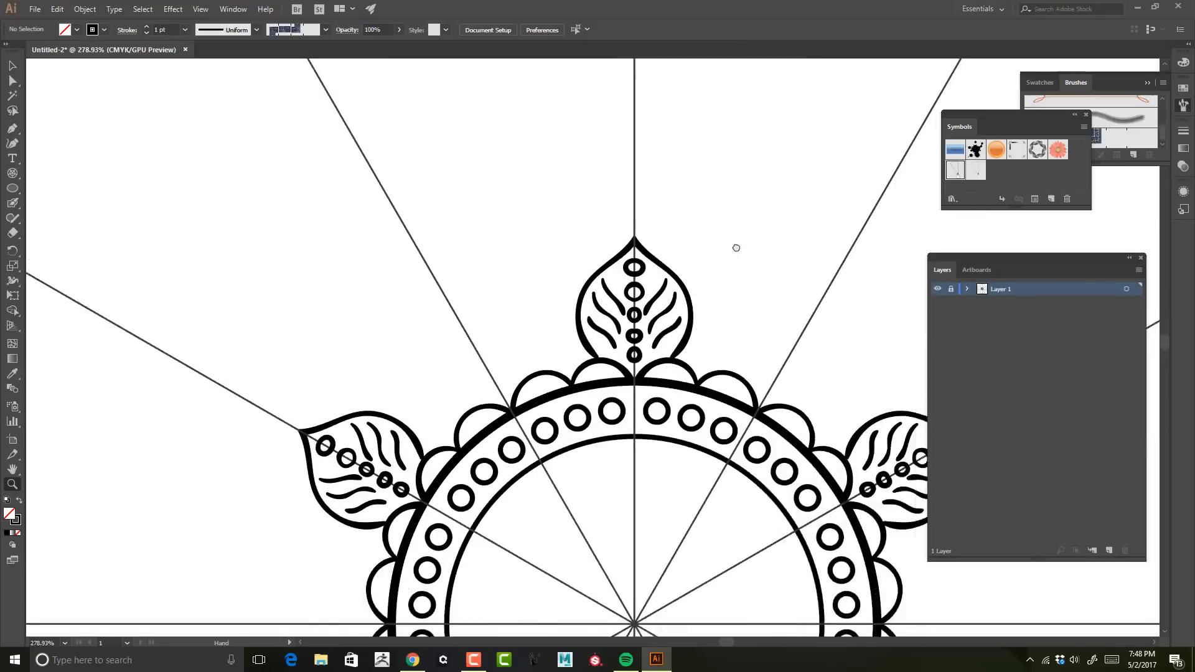
pyautogui.click(763, 347)
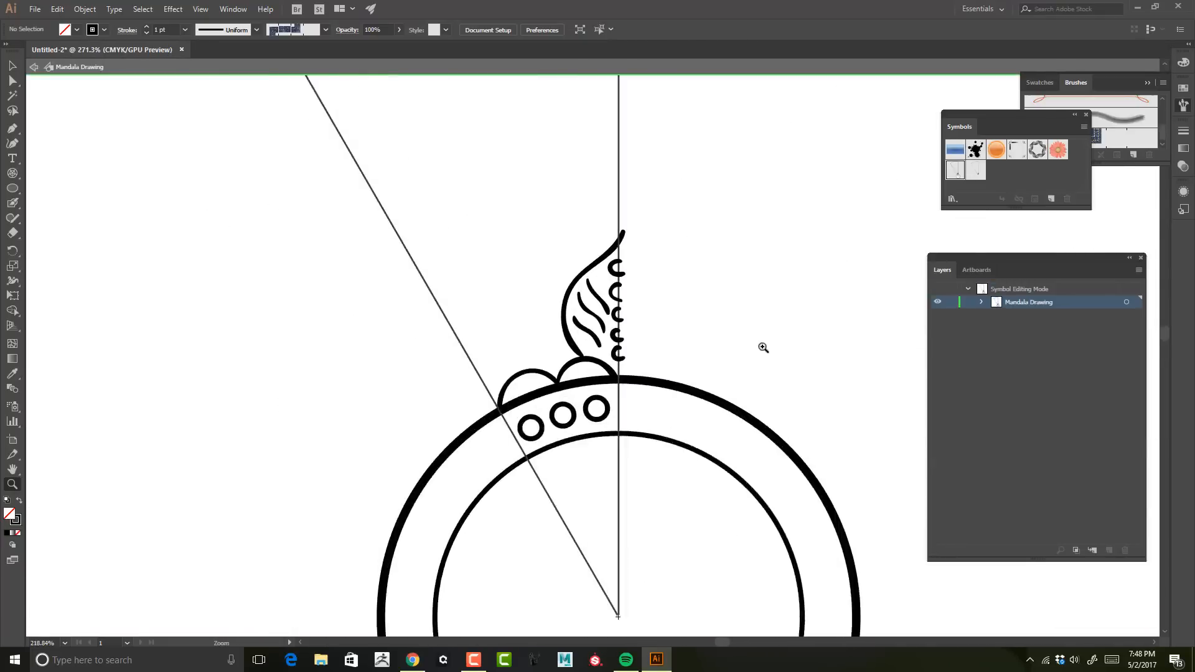
pyautogui.moveTo(763, 347); pyautogui.dragTo(841, 334)
pyautogui.click(982, 301)
pyautogui.click(649, 410)
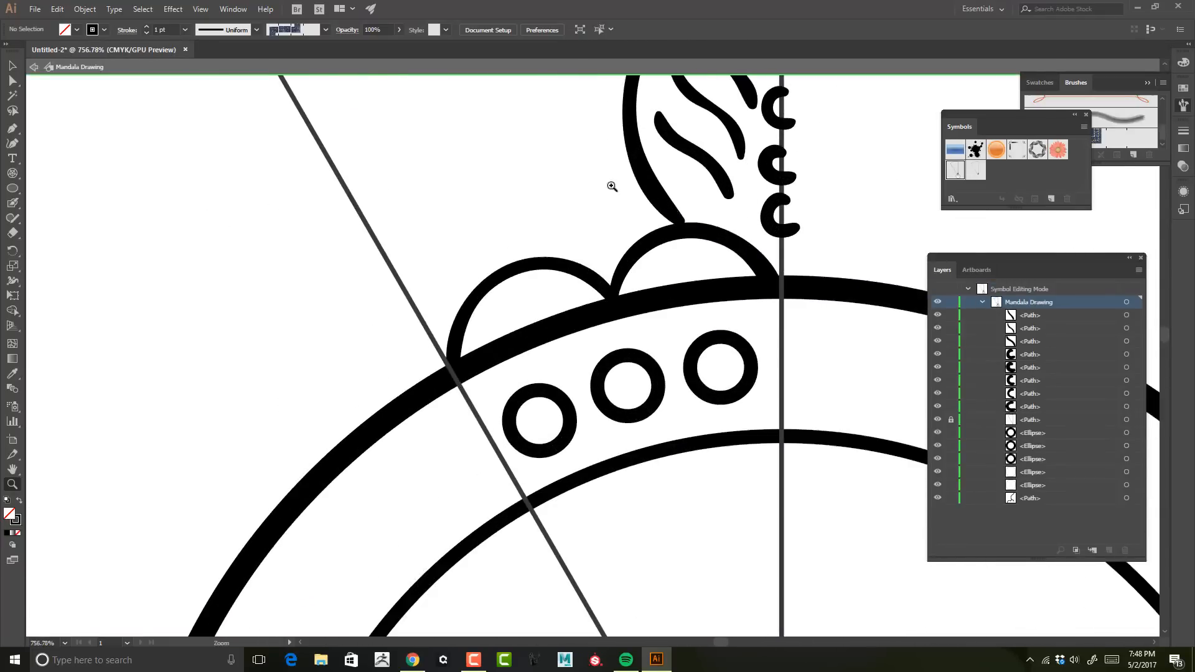
pyautogui.hotkey('ctrl', 'z')
pyautogui.moveTo(631, 272); pyautogui.dragTo(640, 284)
pyautogui.moveTo(674, 248); pyautogui.dragTo(678, 273)
pyautogui.moveTo(713, 243); pyautogui.dragTo(704, 272)
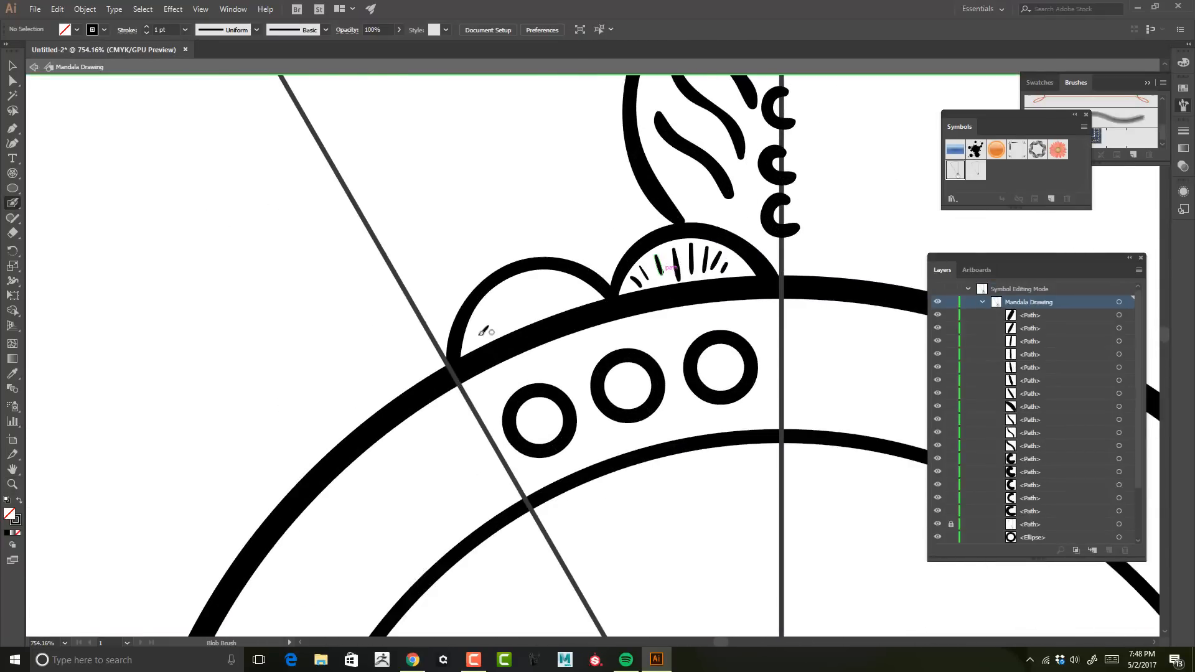
pyautogui.moveTo(506, 290); pyautogui.dragTo(522, 318)
pyautogui.moveTo(528, 280)
pyautogui.mouseDown()
pyautogui.moveTo(537, 310)
pyautogui.moveTo(571, 306)
pyautogui.moveTo(606, 136)
pyautogui.mouseUp()
pyautogui.press('z')
pyautogui.click(688, 208)
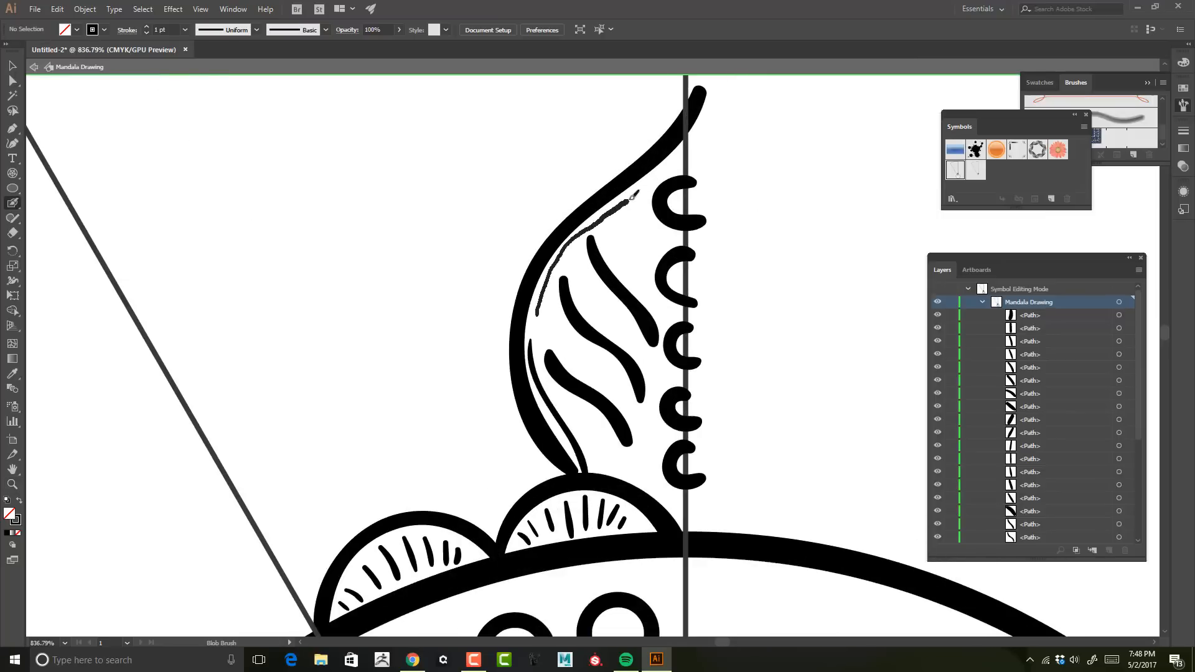
# Step: Add an inner outline along the big leaf's edge and draw a small pointed leaf between the scallops
pyautogui.moveTo(629, 199); pyautogui.dragTo(698, 137)
pyautogui.press('z')
pyautogui.moveTo(784, 185)
pyautogui.mouseDown()
pyautogui.moveTo(658, 230)
pyautogui.moveTo(677, 223)
pyautogui.mouseUp()
pyautogui.press('z')
pyautogui.moveTo(600, 257)
pyautogui.mouseDown()
pyautogui.moveTo(504, 205)
pyautogui.moveTo(461, 214)
pyautogui.mouseUp()
pyautogui.moveTo(489, 229)
pyautogui.mouseDown()
pyautogui.moveTo(629, 96)
pyautogui.moveTo(579, 250)
pyautogui.mouseUp()
pyautogui.moveTo(740, 358); pyautogui.dragTo(631, 310)
pyautogui.moveTo(539, 286); pyautogui.dragTo(659, 305)
pyautogui.hotkey('shift', 'b')
pyautogui.moveTo(522, 371)
pyautogui.mouseDown()
pyautogui.moveTo(524, 259)
pyautogui.moveTo(507, 288)
pyautogui.mouseUp()
pyautogui.hotkey('ctrl', 'z')
pyautogui.hotkey('ctrl', 'z')
pyautogui.hotkey('ctrl', 'z')
pyautogui.moveTo(532, 377); pyautogui.dragTo(540, 316)
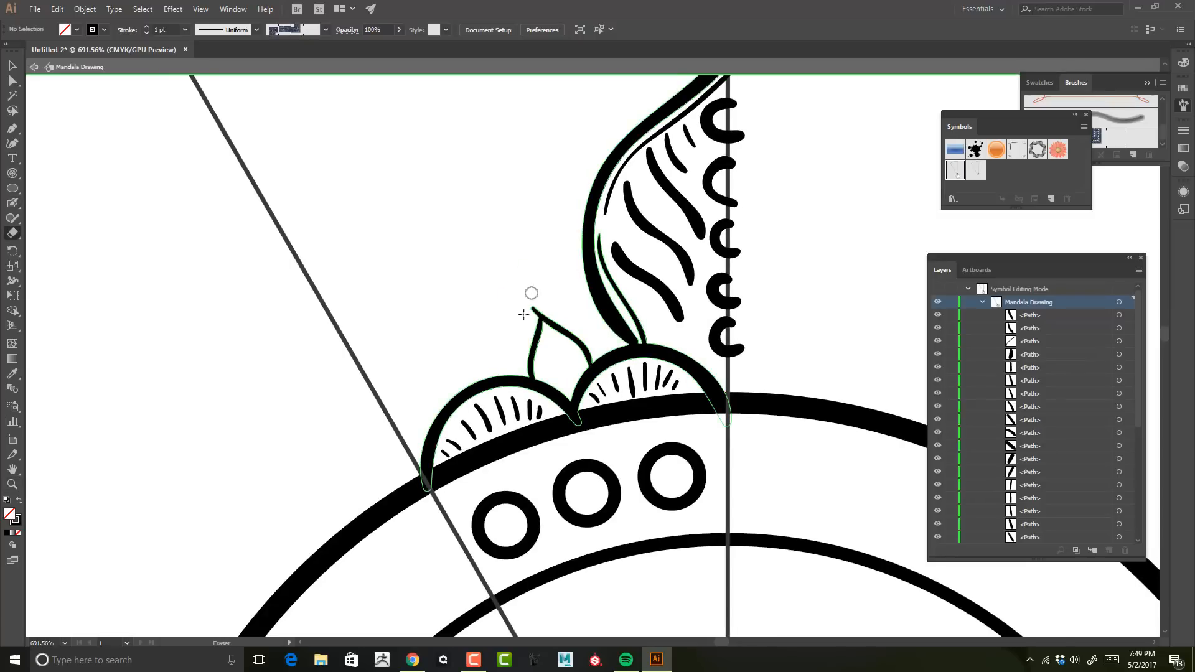
# Step: Draw a half leaf crossing the wedge's left edge beside the first scallop
pyautogui.press('z')
pyautogui.moveTo(530, 249); pyautogui.dragTo(669, 262)
pyautogui.moveTo(660, 301); pyautogui.dragTo(662, 87)
pyautogui.moveTo(448, 261); pyautogui.dragTo(720, 241)
pyautogui.hotkey('shift', 'b')
pyautogui.moveTo(569, 425); pyautogui.dragTo(435, 316)
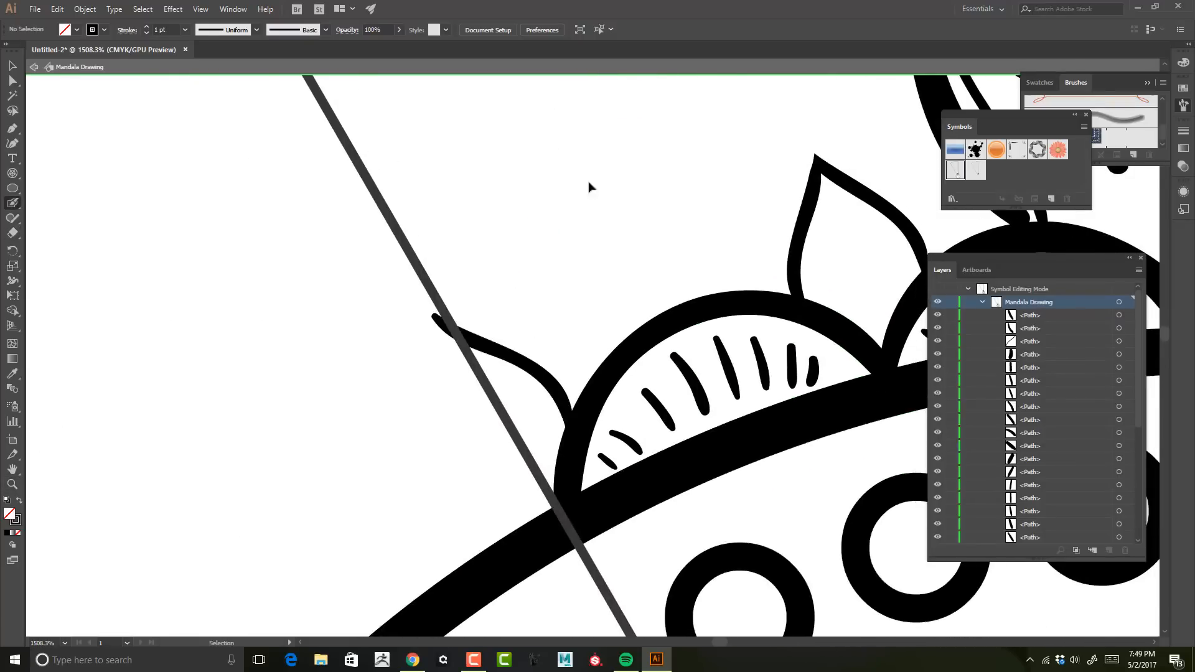
pyautogui.moveTo(568, 366); pyautogui.dragTo(404, 272)
pyautogui.keyDown('alt'); pyautogui.click(546, 278); pyautogui.keyUp('alt')
pyautogui.moveTo(546, 197); pyautogui.dragTo(463, 224)
pyautogui.hotkey('ctrl', 'z')
pyautogui.hotkey('ctrl', 'z')
pyautogui.moveTo(488, 357)
pyautogui.mouseDown()
pyautogui.moveTo(379, 288)
pyautogui.moveTo(482, 336)
pyautogui.moveTo(373, 284)
pyautogui.mouseUp()
pyautogui.hotkey('ctrl', 'z')
# Step: Fill the small leaf and the edge leaf with vein strokes using the Blob Brush
pyautogui.press('z')
pyautogui.moveTo(595, 248); pyautogui.dragTo(685, 227)
pyautogui.hotkey('shift', 'b')
pyautogui.moveTo(619, 391); pyautogui.dragTo(528, 273)
pyautogui.moveTo(565, 333); pyautogui.dragTo(537, 226)
pyautogui.moveTo(593, 356); pyautogui.dragTo(556, 229)
pyautogui.moveTo(255, 491); pyautogui.dragTo(212, 394)
pyautogui.moveTo(262, 449); pyautogui.dragTo(203, 359)
pyautogui.moveTo(277, 430); pyautogui.dragTo(206, 337)
pyautogui.moveTo(288, 398); pyautogui.dragTo(253, 352)
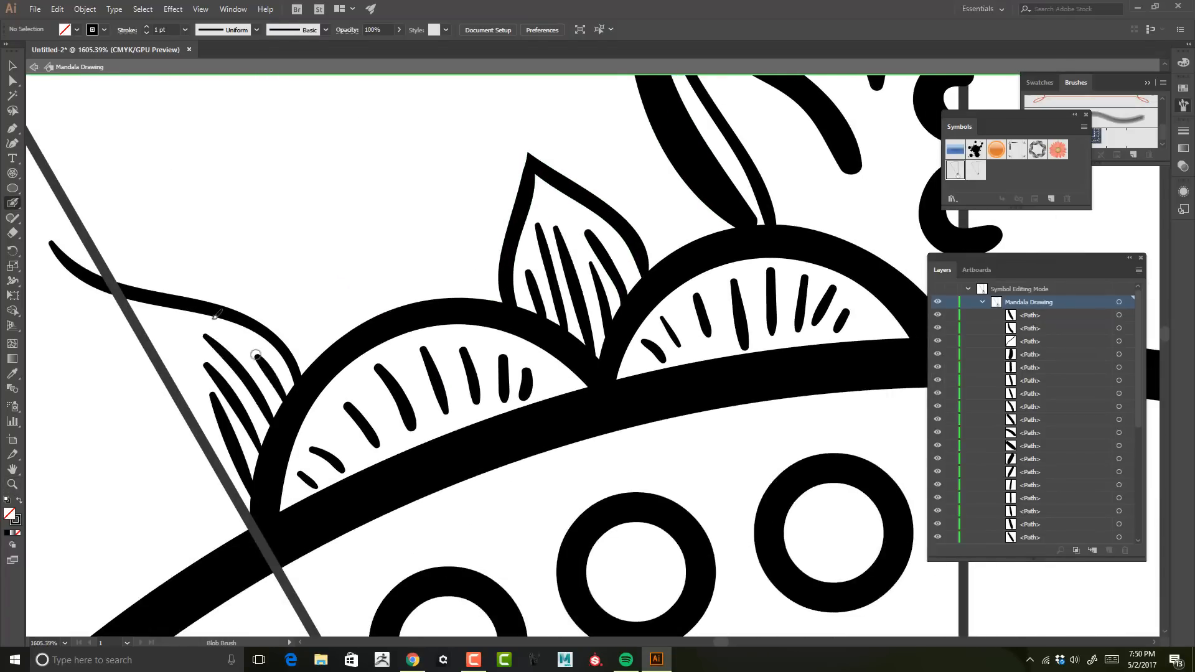
# Step: Exit symbol editing to review the full mandala, then reopen the Mandala Drawing symbol for editing
pyautogui.press('z')
pyautogui.moveTo(622, 461); pyautogui.dragTo(491, 461)
pyautogui.click(34, 66)
pyautogui.moveTo(535, 219); pyautogui.dragTo(658, 218)
pyautogui.moveTo(688, 142); pyautogui.dragTo(689, 147)
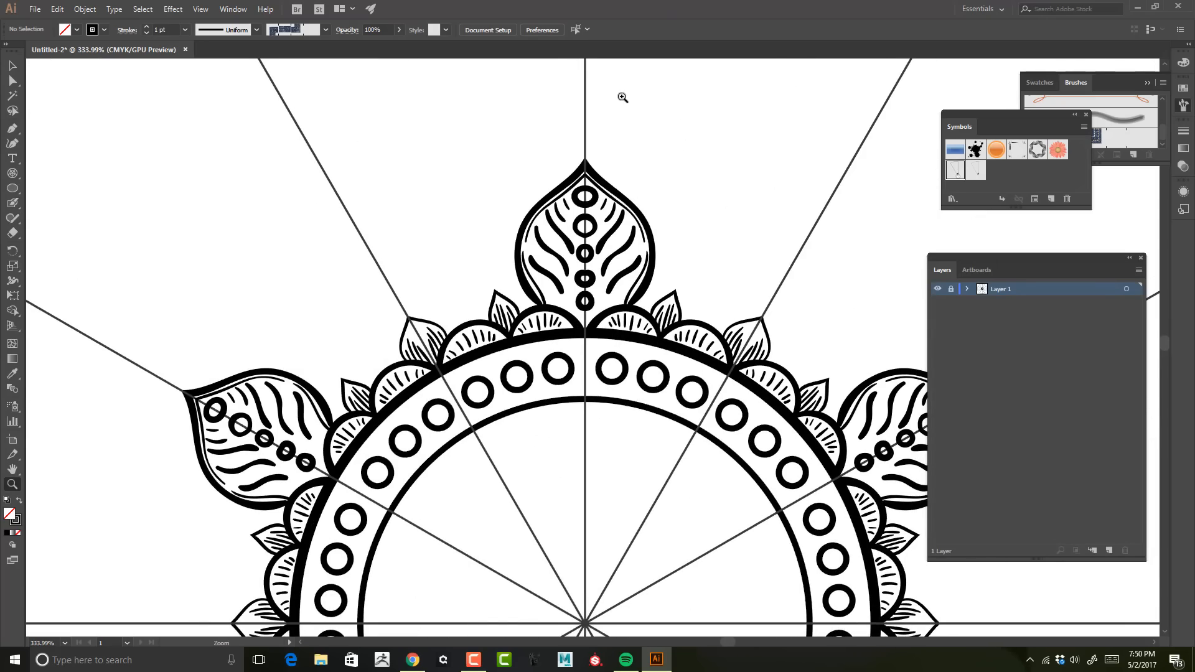
pyautogui.moveTo(660, 317); pyautogui.dragTo(578, 311)
pyautogui.moveTo(685, 221); pyautogui.dragTo(666, 109)
pyautogui.moveTo(606, 128)
pyautogui.mouseDown()
pyautogui.moveTo(784, 134)
pyautogui.moveTo(727, 146)
pyautogui.mouseUp()
pyautogui.doubleClick(956, 170)
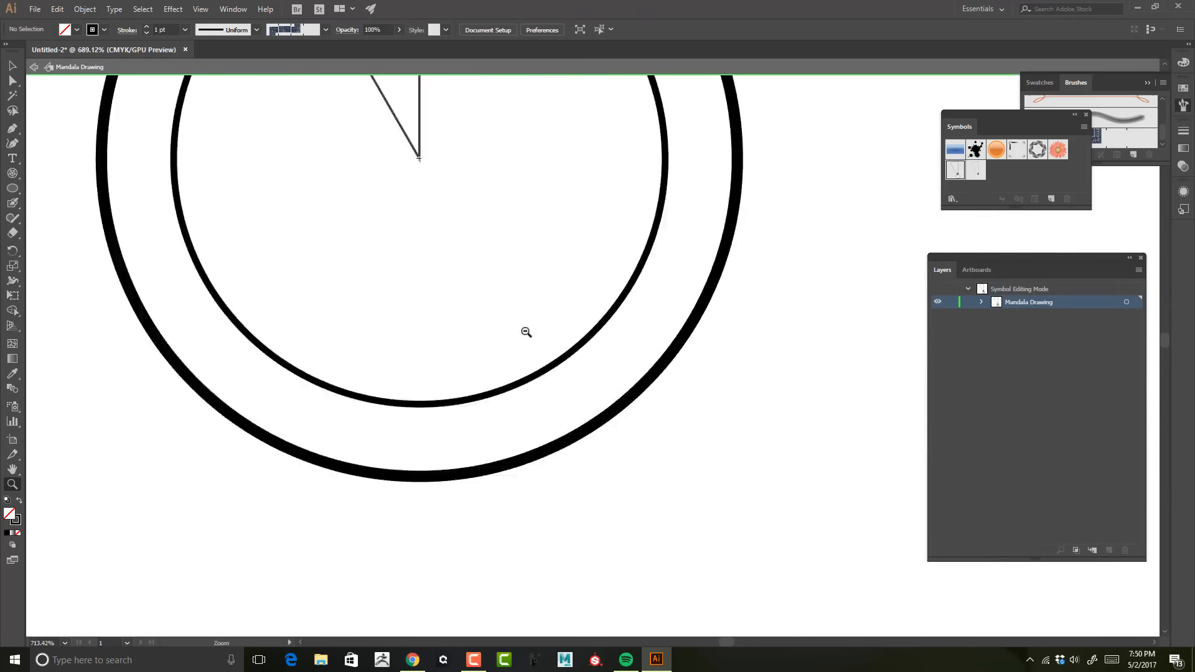
# Step: Try drawing serrated frond strokes along the big leaf's left side with the Blob Brush
pyautogui.moveTo(525, 186); pyautogui.dragTo(703, 560)
pyautogui.moveTo(498, 249)
pyautogui.mouseDown()
pyautogui.moveTo(656, 286)
pyautogui.moveTo(675, 224)
pyautogui.mouseUp()
pyautogui.hotkey('shift', 'b')
pyautogui.moveTo(640, 414)
pyautogui.mouseDown()
pyautogui.moveTo(597, 396)
pyautogui.moveTo(556, 292)
pyautogui.moveTo(616, 330)
pyautogui.mouseUp()
pyautogui.hotkey('ctrl', 'z')
pyautogui.moveTo(597, 249); pyautogui.dragTo(573, 169)
pyautogui.moveTo(573, 170); pyautogui.dragTo(602, 216)
pyautogui.moveTo(617, 197)
pyautogui.mouseDown()
pyautogui.moveTo(621, 104)
pyautogui.moveTo(599, 174)
pyautogui.mouseUp()
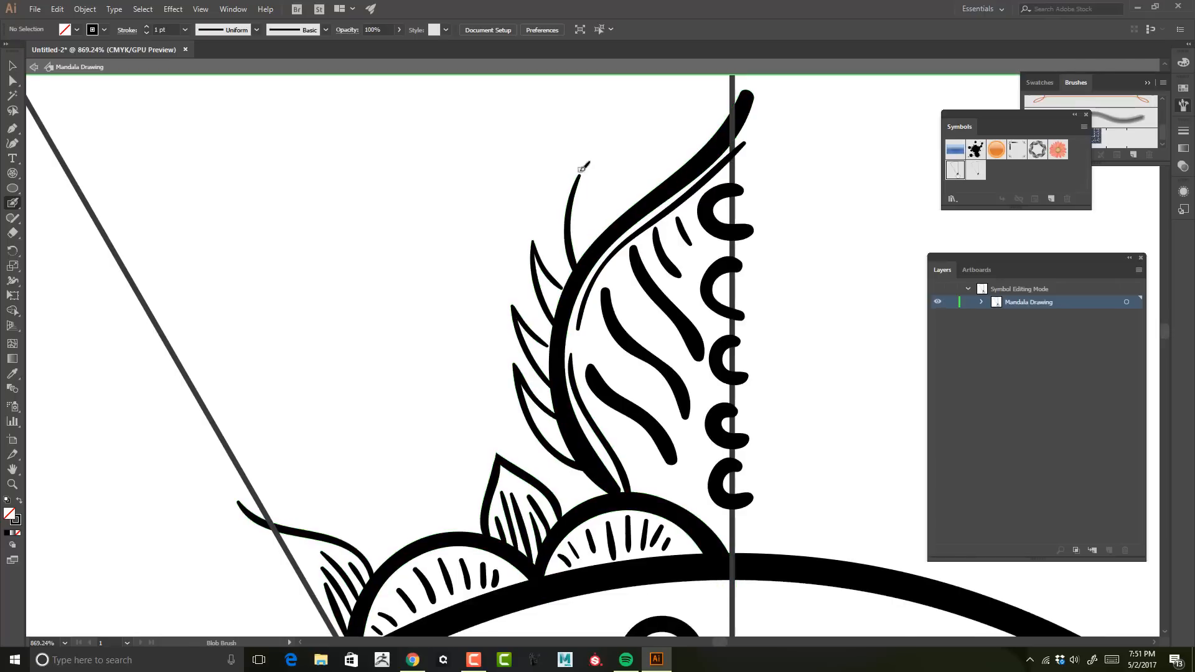
pyautogui.hotkey('ctrl', 'z')
pyautogui.hotkey('ctrl', 'z')
pyautogui.moveTo(616, 221); pyautogui.dragTo(605, 181)
pyautogui.moveTo(605, 181)
pyautogui.mouseDown()
pyautogui.moveTo(646, 205)
pyautogui.moveTo(611, 191)
pyautogui.mouseUp()
pyautogui.hotkey('ctrl', 'z')
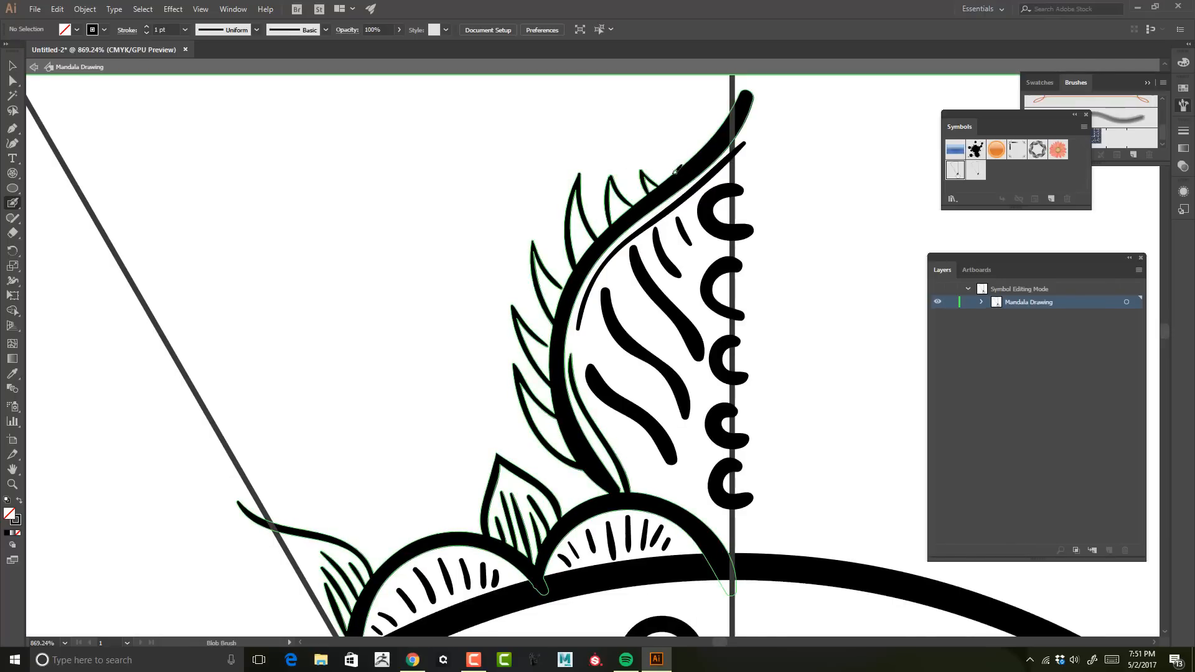
pyautogui.moveTo(675, 171); pyautogui.dragTo(670, 163)
pyautogui.hotkey('ctrl', 'space')
pyautogui.moveTo(830, 168); pyautogui.dragTo(780, 298)
pyautogui.hotkey('ctrl', 'z')
pyautogui.hotkey('ctrl', 'z')
pyautogui.hotkey('ctrl', 'z')
pyautogui.hotkey('ctrl', 'z')
pyautogui.hotkey('ctrl', 'z')
pyautogui.hotkey('ctrl', 'z')
pyautogui.hotkey('ctrl', 'z')
pyautogui.hotkey('ctrl', 'z')
pyautogui.hotkey('ctrl', 'z')
pyautogui.hotkey('ctrl', 'z')
pyautogui.hotkey('ctrl', 'z')
pyautogui.hotkey('ctrl', 'z')
pyautogui.hotkey('ctrl', 'z')
pyautogui.hotkey('ctrl', 'z')
pyautogui.hotkey('ctrl', 'z')
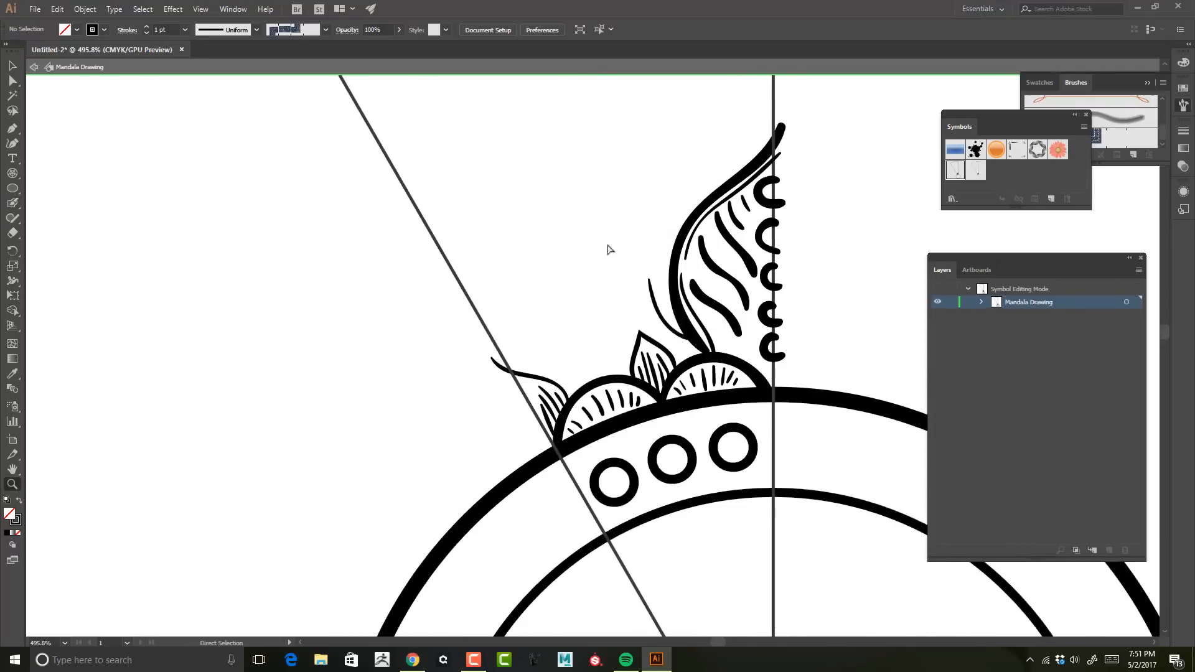
# Step: Draw a wavy scalloped outline with a small curl around the big leaf's left side
pyautogui.moveTo(743, 141); pyautogui.dragTo(761, 93)
pyautogui.hotkey('ctrl', 'z')
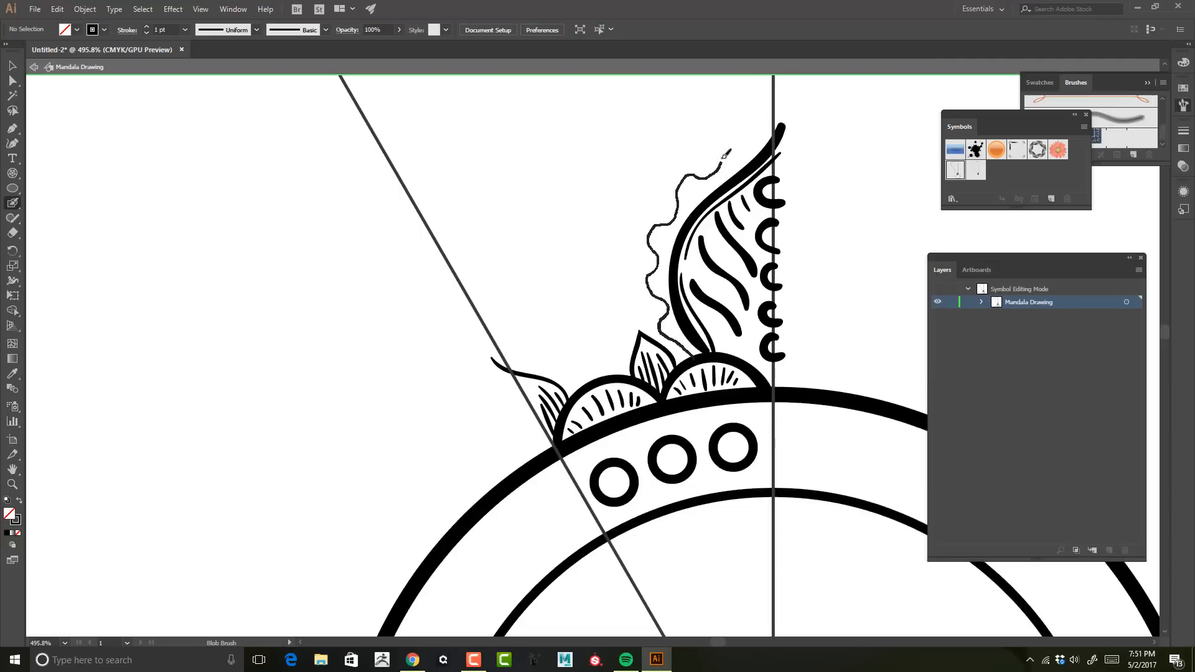
pyautogui.moveTo(724, 158); pyautogui.dragTo(770, 102)
pyautogui.hotkey('ctrl', 'z')
pyautogui.moveTo(731, 148); pyautogui.dragTo(731, 147)
pyautogui.hotkey('ctrl', 'z')
pyautogui.moveTo(692, 352); pyautogui.dragTo(655, 318)
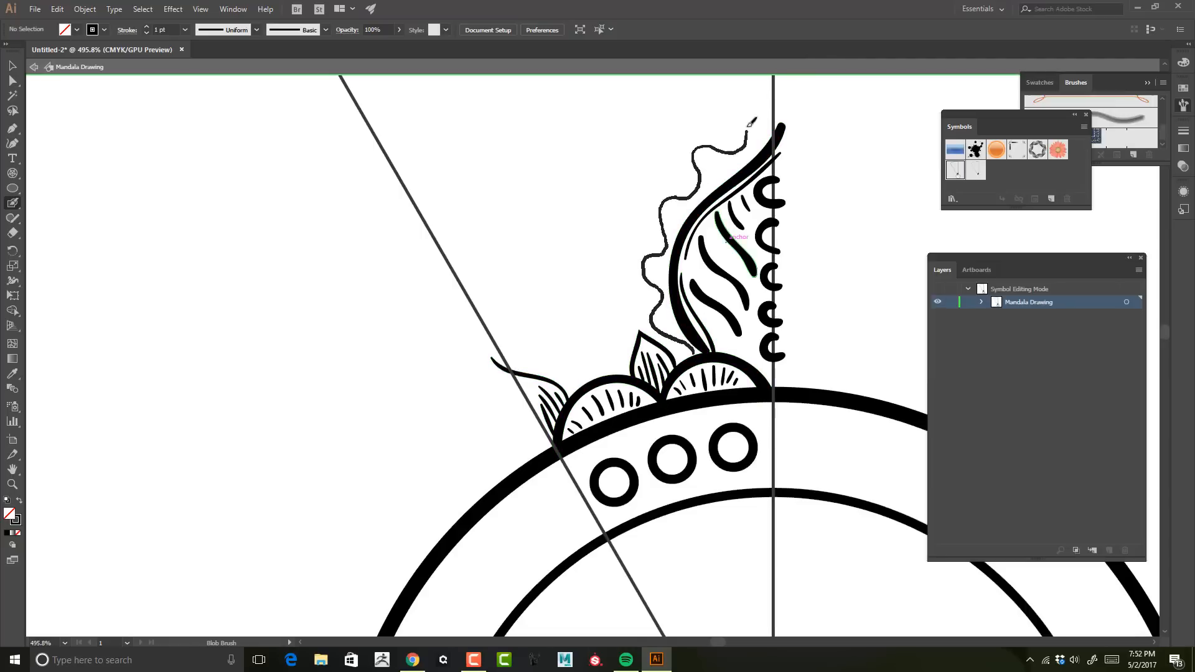
pyautogui.hotkey('ctrl', 'z')
pyautogui.moveTo(751, 122); pyautogui.dragTo(771, 127)
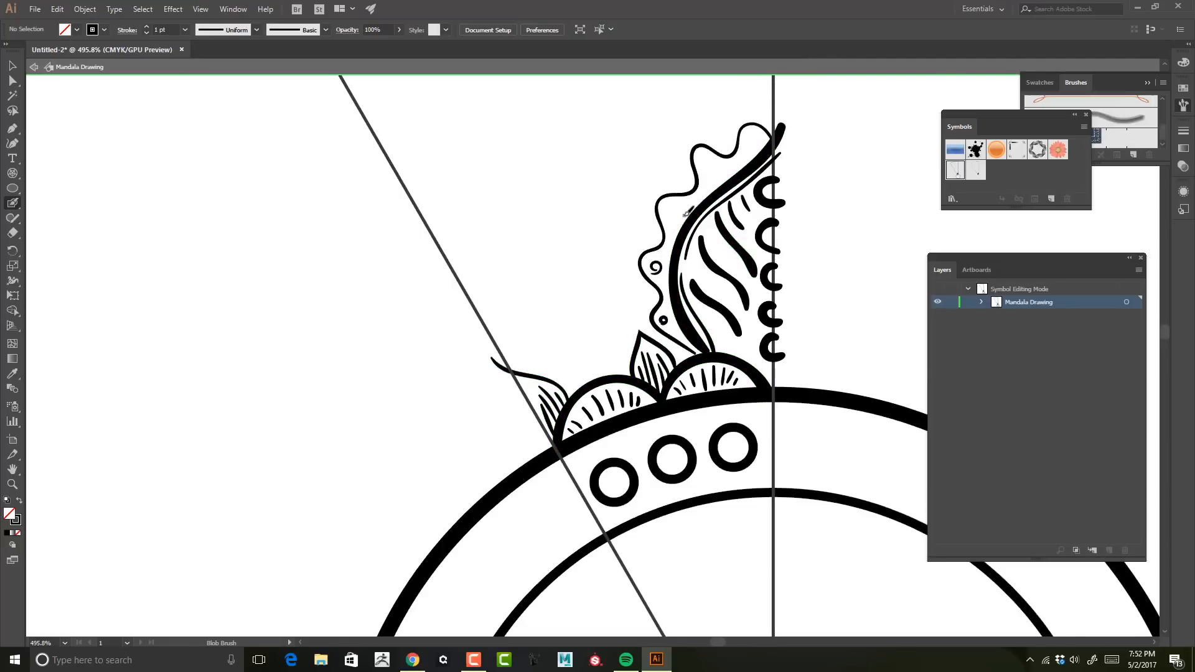
# Step: Replace the last three strokes with small Blob Brush touches on the scalloped outline's curl and the big leaf's tip
pyautogui.hotkey('ctrl', 'z')
pyautogui.hotkey('ctrl', 'z')
pyautogui.hotkey('ctrl', 'z')
pyautogui.hotkey('ctrl', 'z')
pyautogui.moveTo(651, 265); pyautogui.dragTo(652, 269)
pyautogui.moveTo(668, 213); pyautogui.dragTo(676, 218)
pyautogui.moveTo(703, 166)
pyautogui.mouseDown()
pyautogui.moveTo(714, 173)
pyautogui.moveTo(751, 147)
pyautogui.mouseUp()
pyautogui.press('z')
pyautogui.moveTo(642, 302)
pyautogui.mouseDown()
pyautogui.moveTo(523, 291)
pyautogui.moveTo(708, 280)
pyautogui.moveTo(573, 211)
pyautogui.moveTo(557, 142)
pyautogui.mouseUp()
pyautogui.press('v')
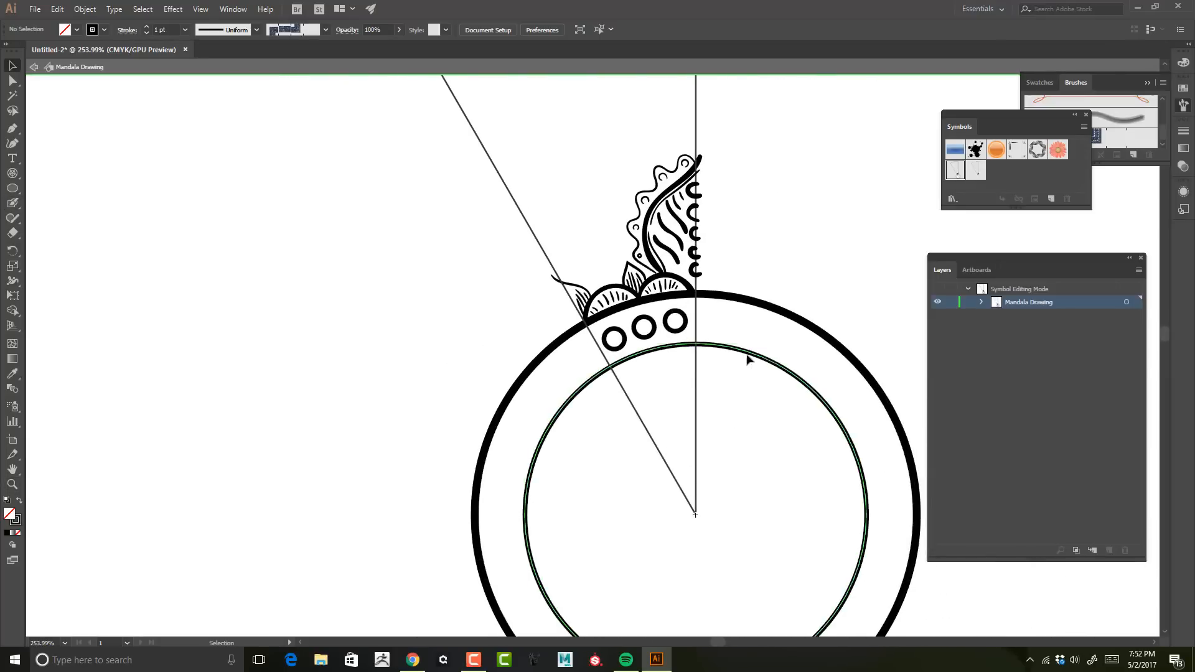
# Step: Duplicate the inner ring circle and send the copy backward behind the other artwork
pyautogui.click(747, 353)
pyautogui.hotkey('ctrl', 'c')
pyautogui.hotkey('ctrl', 'v')
pyautogui.hotkey('ctrl', '[')
pyautogui.hotkey('ctrl', '[')
pyautogui.hotkey('ctrl', '[')
pyautogui.hotkey('ctrl', '[')
pyautogui.hotkey('ctrl', '[')
pyautogui.hotkey('ctrl', '[')
pyautogui.hotkey('ctrl', '[')
pyautogui.hotkey('ctrl', '[')
pyautogui.hotkey('ctrl', '[')
pyautogui.hotkey('ctrl', '[')
pyautogui.hotkey('ctrl', '[')
pyautogui.hotkey('ctrl', '[')
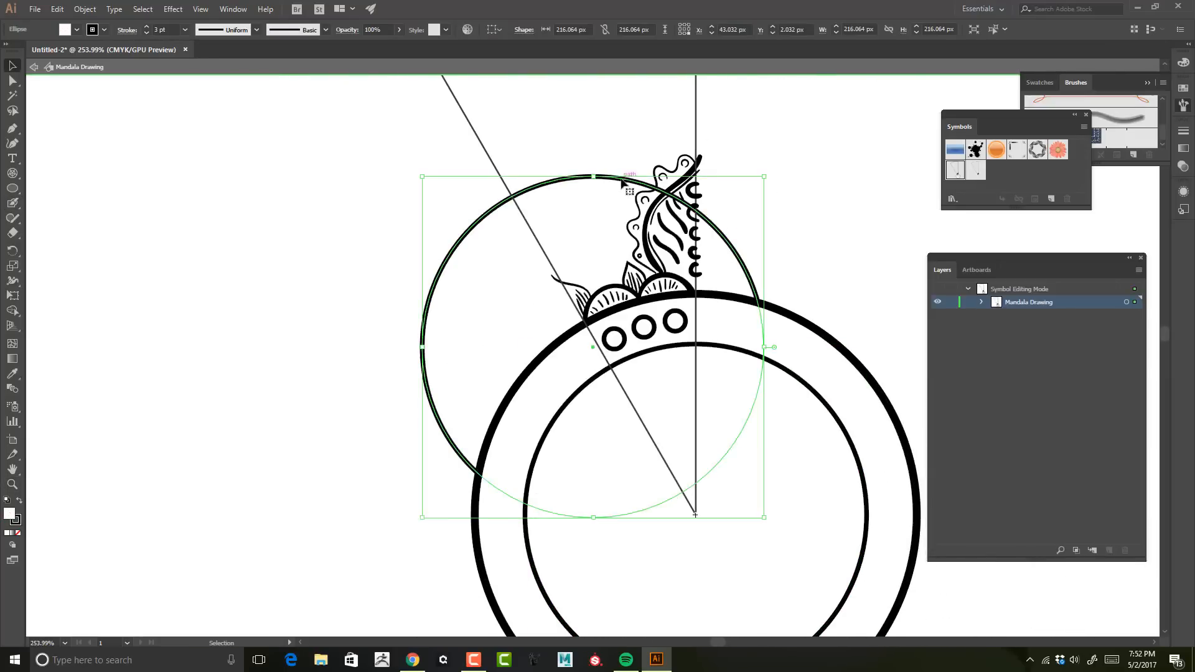
# Step: Move and scale the copied circle to about 169 px, nudging it behind the big leaf at the ring's upper left
pyautogui.moveTo(592, 347); pyautogui.dragTo(560, 280)
pyautogui.moveTo(731, 110); pyautogui.dragTo(711, 155)
pyautogui.press('Right')
pyautogui.press('Right')
pyautogui.press('Right')
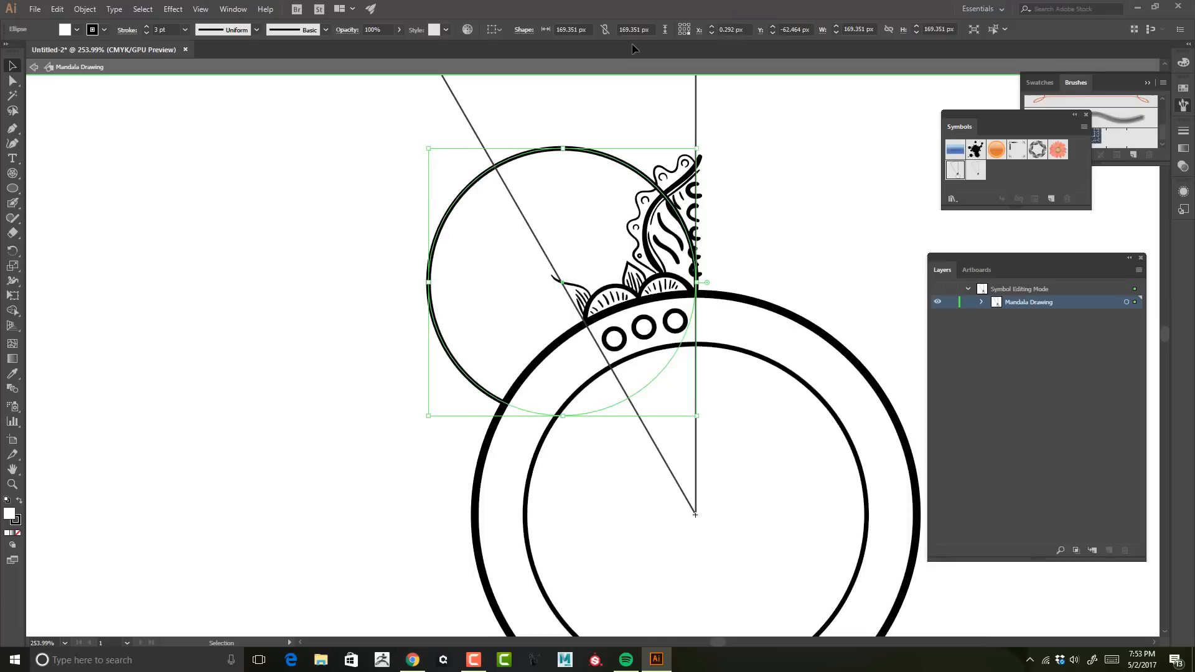
pyautogui.press('Down')
pyautogui.press('Down')
pyautogui.press('Down')
pyautogui.press('Down')
pyautogui.click(785, 163)
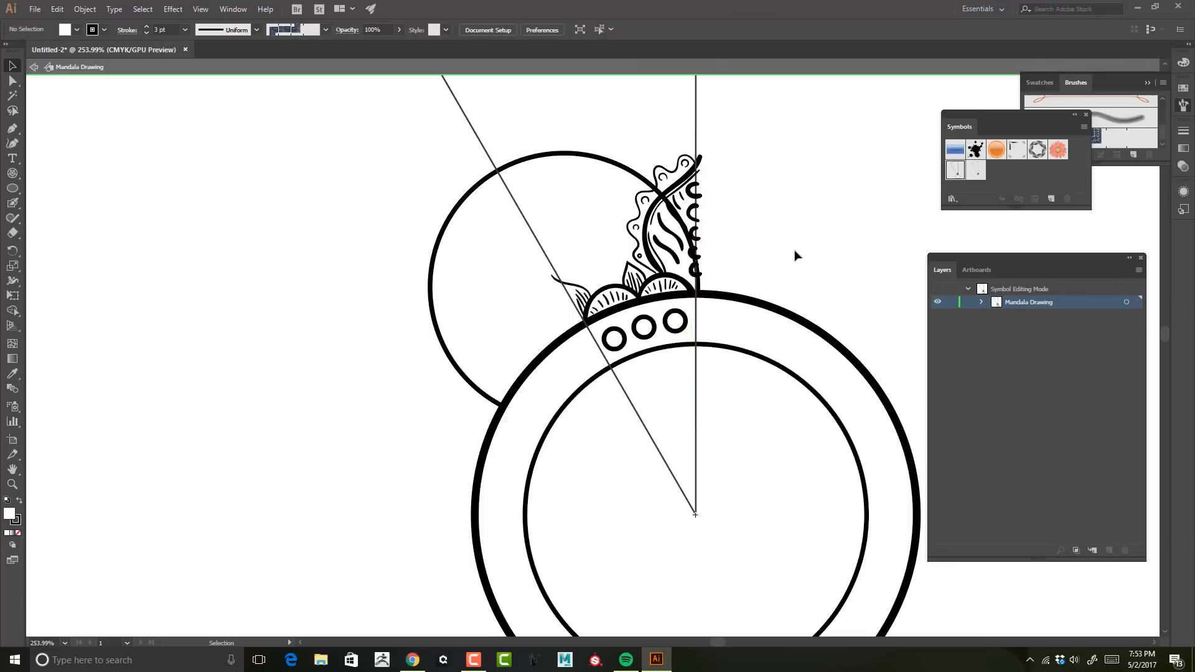
# Step: Enlarge the Blob Brush and paint a white-filled stroke inside the big leaf over the circle line
pyautogui.moveTo(786, 191); pyautogui.dragTo(730, 206)
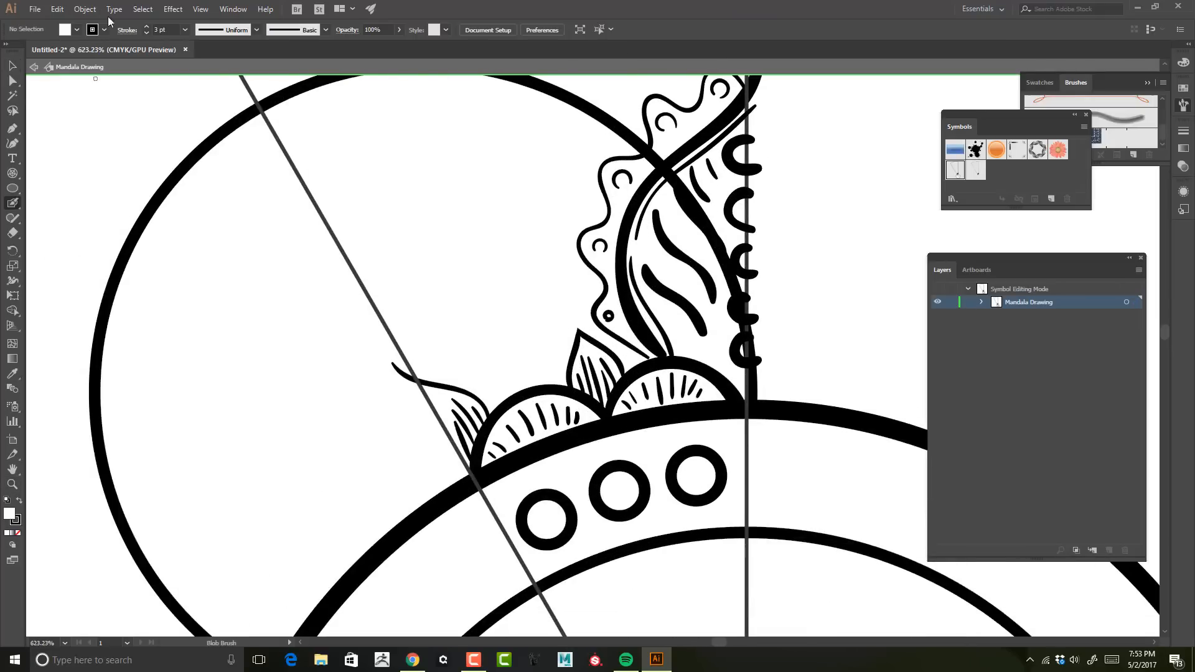
pyautogui.click(104, 29)
pyautogui.click(9, 45)
pyautogui.press(']')
pyautogui.press(']')
pyautogui.press(']')
pyautogui.press(']')
pyautogui.press(']')
pyautogui.press(']')
pyautogui.press(']')
pyautogui.press(']')
pyautogui.press(']')
pyautogui.press(']')
pyautogui.press(']')
pyautogui.press(']')
pyautogui.press(']')
pyautogui.press(']')
pyautogui.press(']')
pyautogui.moveTo(739, 389)
pyautogui.mouseDown()
pyautogui.moveTo(697, 159)
pyautogui.moveTo(666, 192)
pyautogui.moveTo(472, 245)
pyautogui.moveTo(504, 246)
pyautogui.mouseUp()
# Step: Reorder the leaf's white fill in the stacking order so the circle passes behind the big leaf
pyautogui.press('v')
pyautogui.click(728, 210)
pyautogui.hotkey('ctrl', '[')
pyautogui.hotkey('ctrl', '[')
pyautogui.hotkey('ctrl', '[')
pyautogui.hotkey('ctrl', '[')
pyautogui.hotkey('ctrl', '[')
pyautogui.hotkey('ctrl', '[')
pyautogui.hotkey('ctrl', '[')
pyautogui.hotkey('ctrl', '[')
pyautogui.hotkey('ctrl', '[')
pyautogui.hotkey('ctrl', '[')
pyautogui.hotkey('ctrl', ']')
pyautogui.hotkey('ctrl', ']')
pyautogui.hotkey('ctrl', '[')
# Step: Leave symbol editing to review the whole mandala, then reopen the Mandala Drawing symbol for editing
pyautogui.click(741, 267)
pyautogui.moveTo(741, 267); pyautogui.dragTo(807, 268)
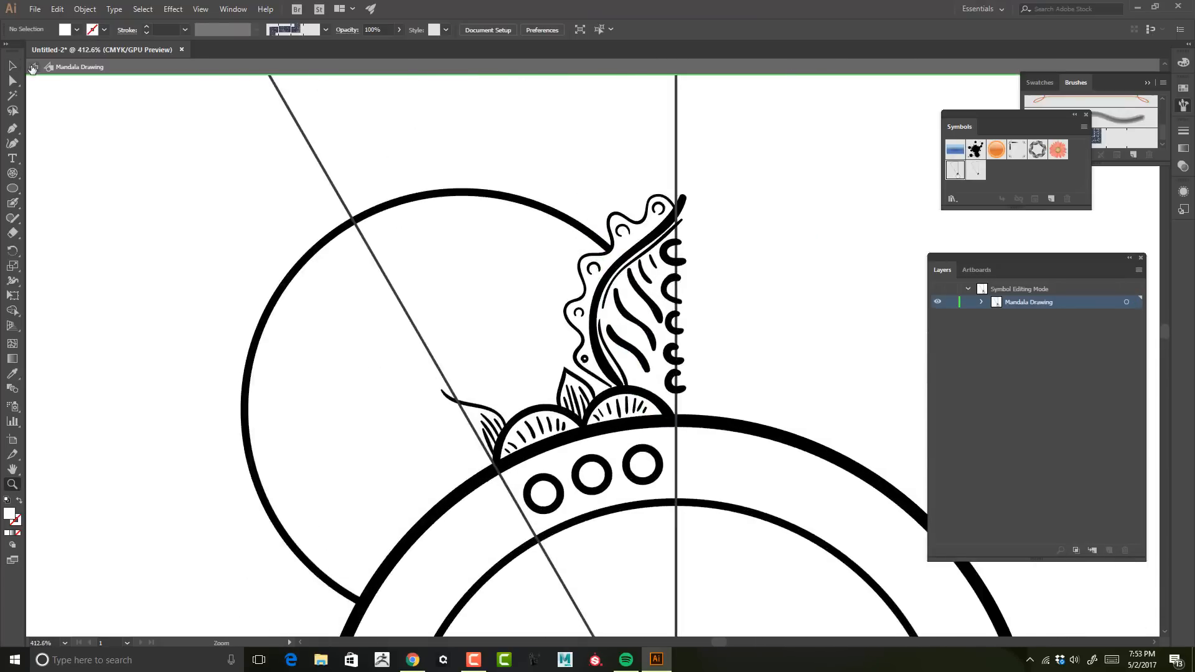
pyautogui.click(33, 68)
pyautogui.moveTo(573, 182); pyautogui.dragTo(818, 107)
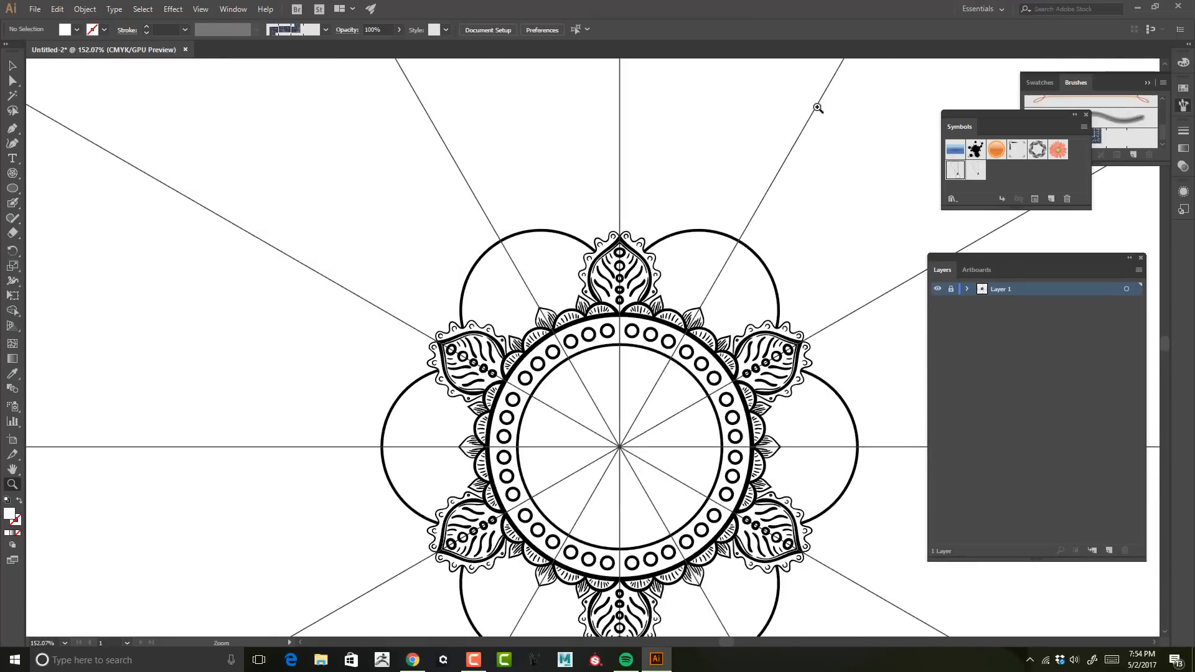
pyautogui.doubleClick(959, 173)
pyautogui.moveTo(609, 243); pyautogui.dragTo(734, 242)
pyautogui.moveTo(562, 197); pyautogui.dragTo(835, 224)
pyautogui.moveTo(725, 312); pyautogui.dragTo(908, 304)
# Step: Undo the last five edits to the symbol artwork
pyautogui.hotkey('shift', 'b')
pyautogui.click(67, 29)
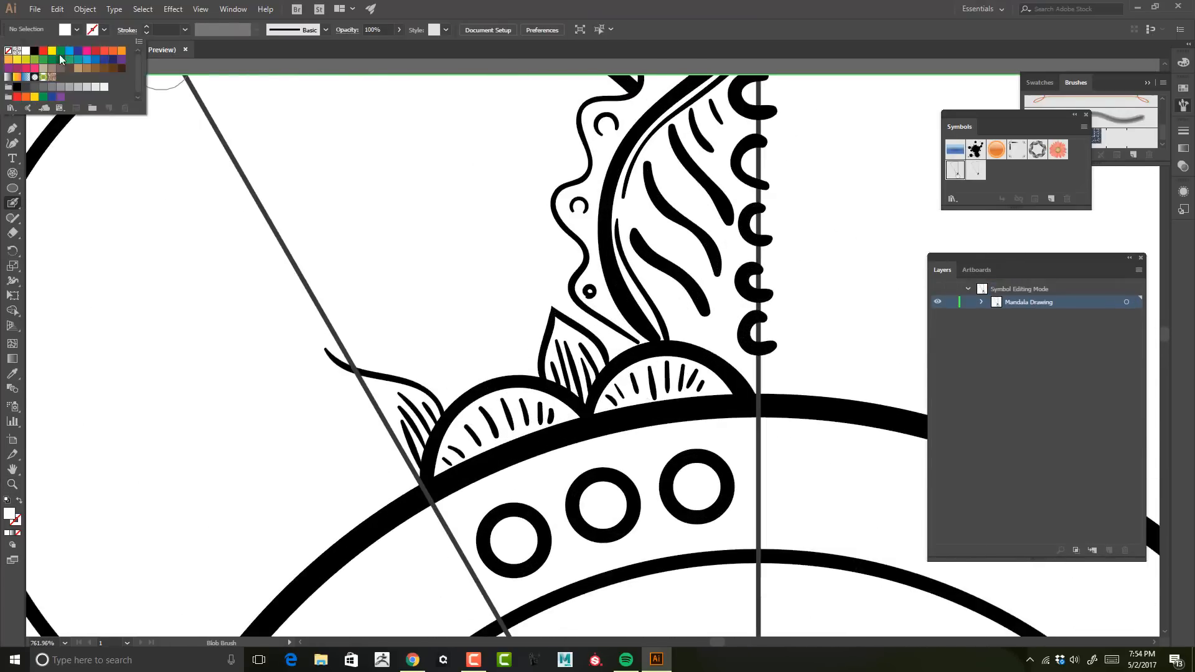
pyautogui.press('d')
pyautogui.hotkey('ctrl', 'z')
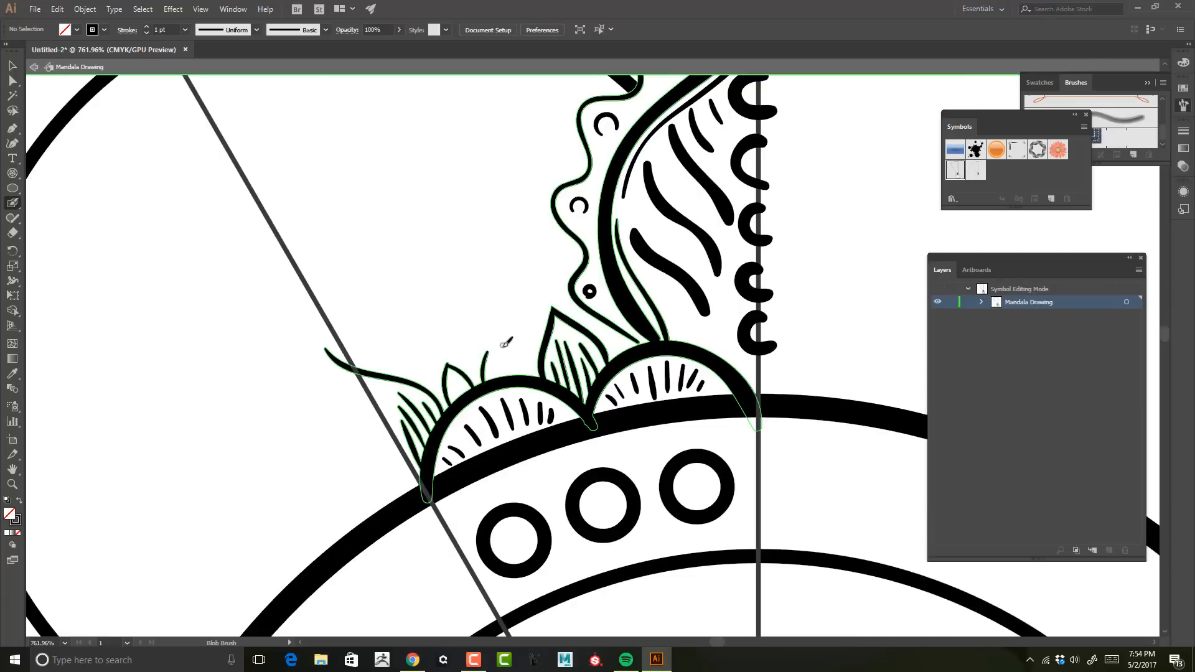
pyautogui.hotkey('ctrl', 'z')
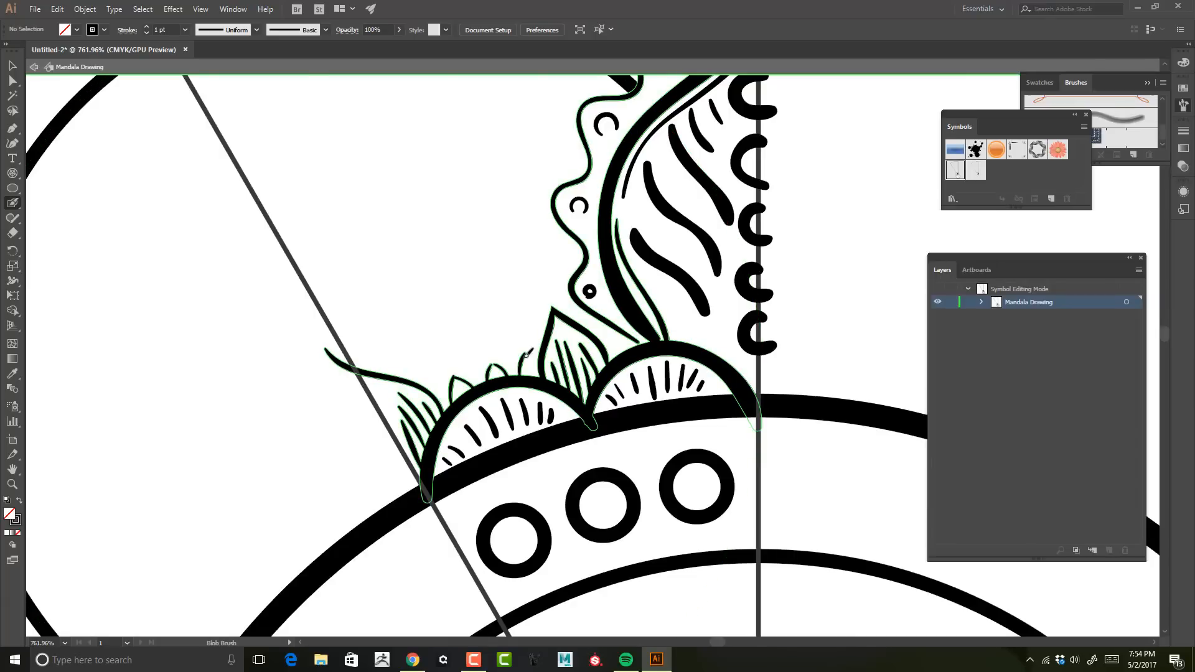
pyautogui.hotkey('ctrl', 'z')
pyautogui.hotkey('ctrl', 'z')
pyautogui.hotkey('ctrl', 'z')
pyautogui.press('z')
pyautogui.moveTo(747, 377); pyautogui.dragTo(552, 277)
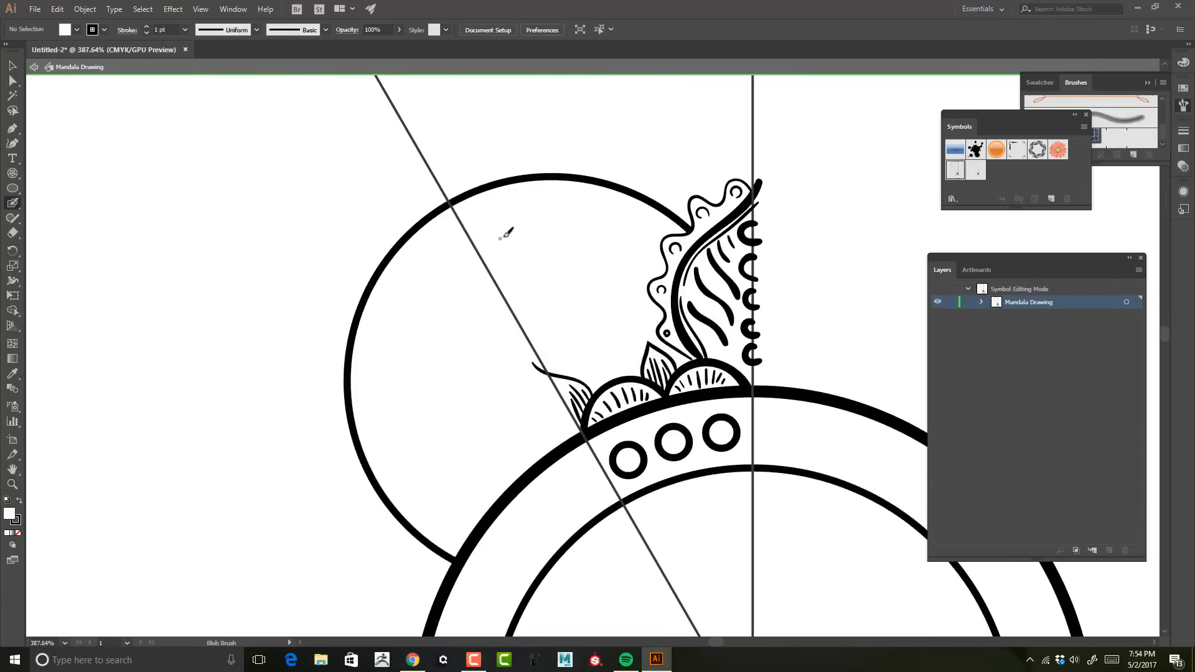
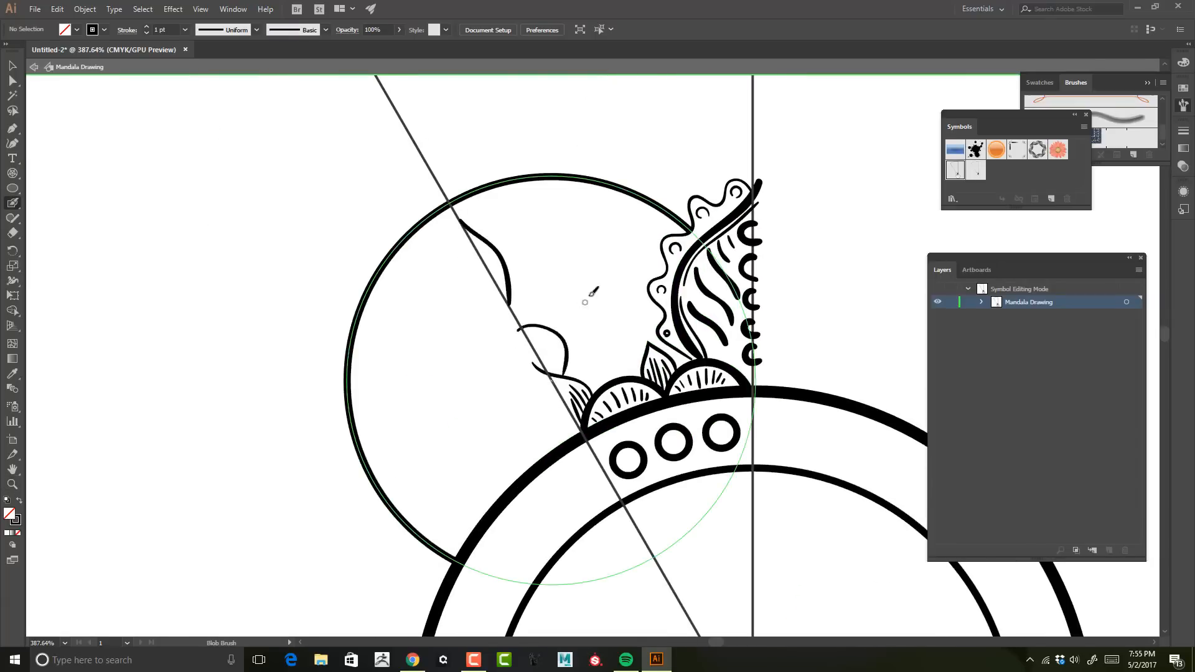
# Step: Paint two pointed petals radiating outward from the small half circle inside the big circle
pyautogui.moveTo(596, 219); pyautogui.dragTo(599, 215)
pyautogui.hotkey('ctrl', 'z')
pyautogui.hotkey('ctrl', 'z')
pyautogui.moveTo(552, 313); pyautogui.dragTo(599, 224)
pyautogui.moveTo(556, 317); pyautogui.dragTo(607, 213)
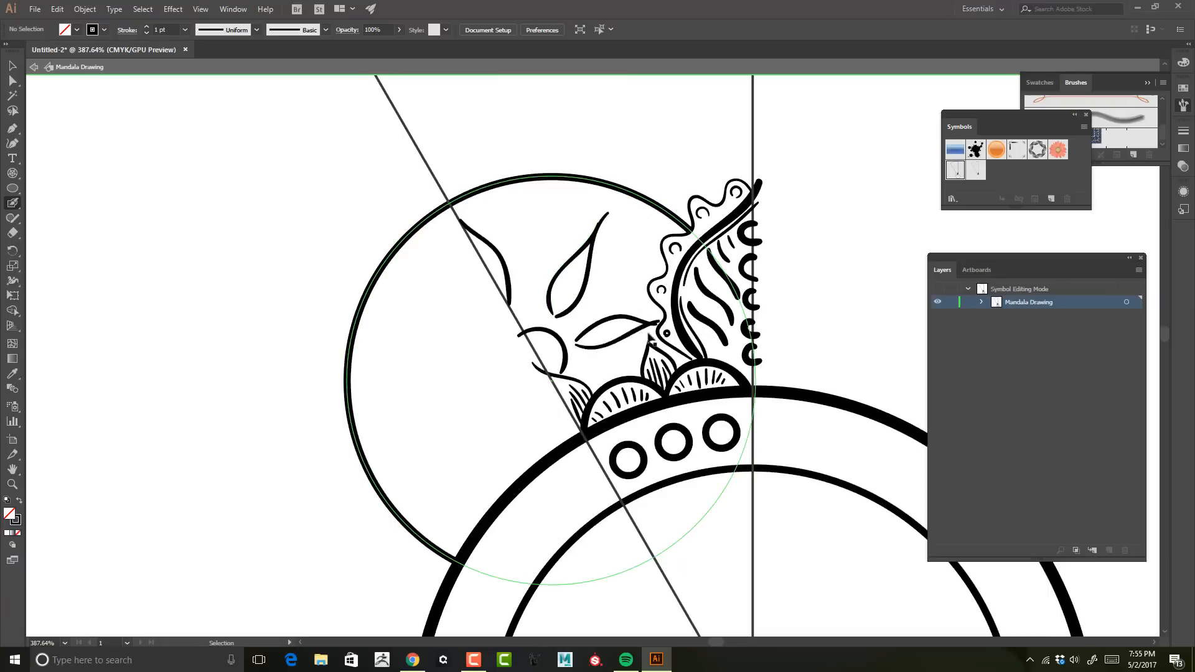
# Step: Reposition the lower petal against the small leaf and erase its overlapping tip
pyautogui.press('v')
pyautogui.moveTo(588, 275); pyautogui.dragTo(615, 317)
pyautogui.moveTo(639, 252); pyautogui.dragTo(687, 323)
pyautogui.moveTo(607, 319)
pyautogui.mouseDown()
pyautogui.moveTo(636, 367)
pyautogui.moveTo(699, 371)
pyautogui.mouseUp()
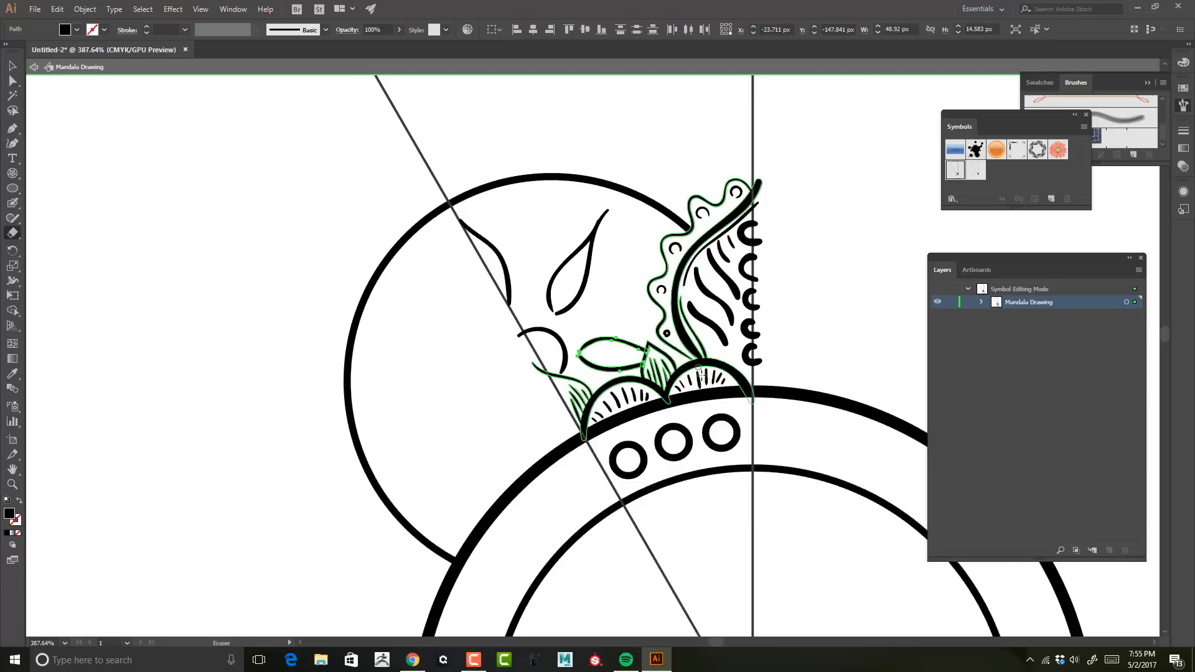
pyautogui.press('v')
pyautogui.click(650, 176)
# Step: Try to paint another stroke between the two petals beside the half circle
pyautogui.press('z')
pyautogui.moveTo(698, 99)
pyautogui.mouseDown()
pyautogui.moveTo(775, 109)
pyautogui.moveTo(678, 450)
pyautogui.mouseUp()
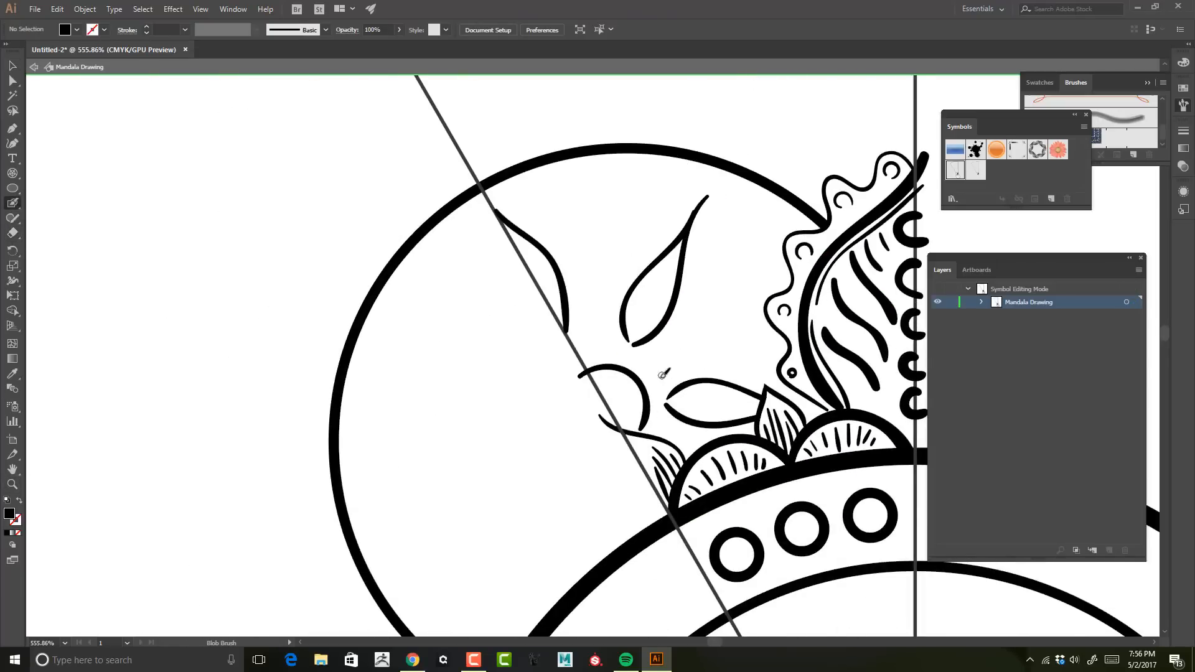
pyautogui.moveTo(655, 381); pyautogui.dragTo(751, 307)
pyautogui.hotkey('ctrl', 'z')
pyautogui.hotkey('ctrl', 'z')
pyautogui.moveTo(649, 359)
pyautogui.mouseDown()
pyautogui.moveTo(770, 251)
pyautogui.moveTo(751, 301)
pyautogui.mouseUp()
pyautogui.hotkey('ctrl', 'z')
# Step: Delete both pointed petals from the area between the half circle and the big leaf
pyautogui.press('v')
pyautogui.click(716, 380)
pyautogui.keyDown('shift'); pyautogui.click(708, 196); pyautogui.keyUp('shift')
pyautogui.press('Delete')
# Step: Try to paint smaller teardrop petals and a short wavy stroke around the half circle with the Blob Brush
pyautogui.hotkey('shift', 'b')
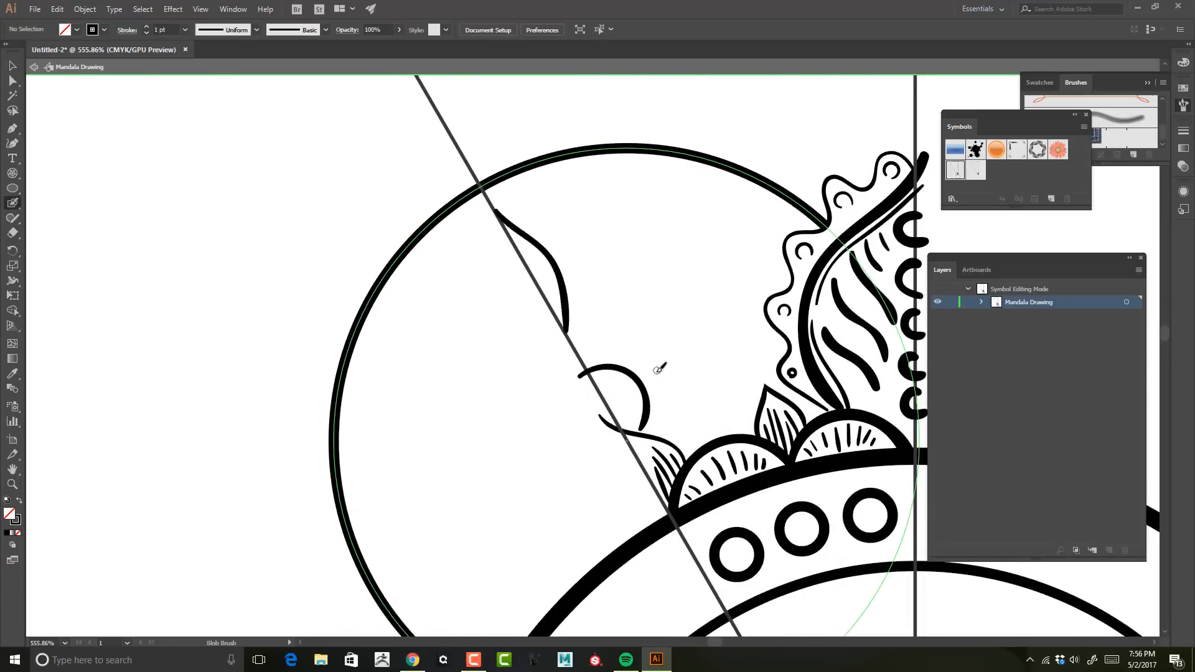
pyautogui.hotkey('ctrl', 'z')
pyautogui.moveTo(626, 289); pyautogui.dragTo(634, 318)
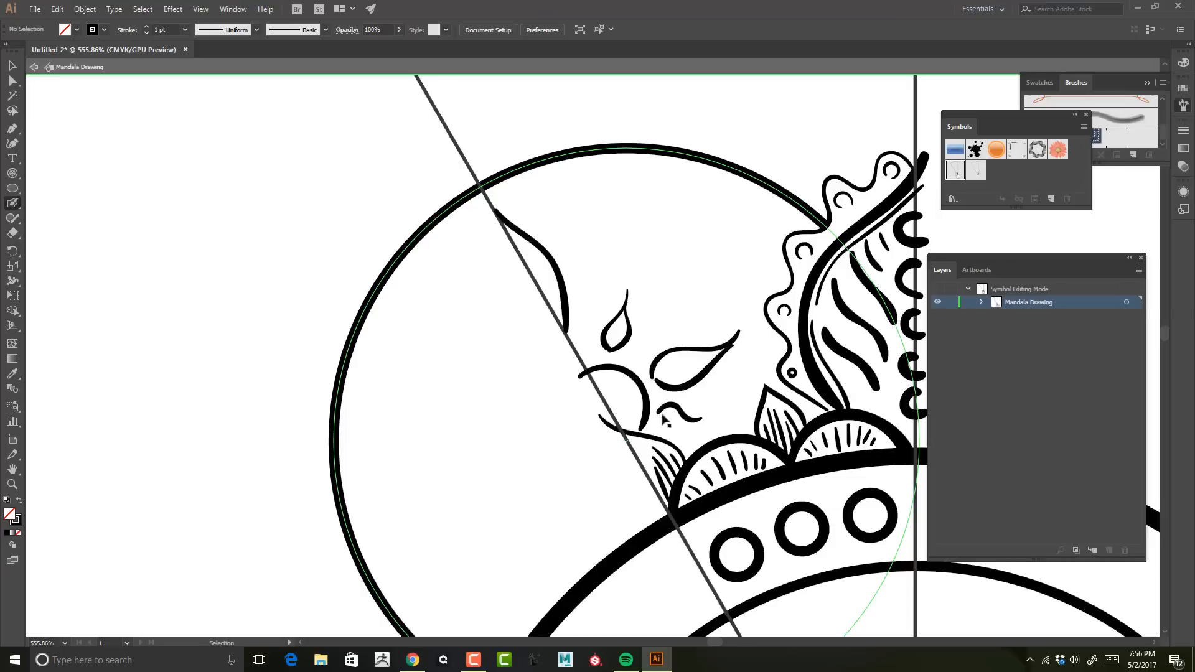
pyautogui.hotkey('ctrl', 'z')
pyautogui.hotkey('ctrl', 'z')
pyautogui.hotkey('ctrl', 'z')
# Step: Fill the circle's interior within the wedge with flowing wavy strokes and add an inner contour to the almond petal on the slanted guide
pyautogui.moveTo(684, 330); pyautogui.dragTo(780, 278)
pyautogui.moveTo(612, 351)
pyautogui.mouseDown()
pyautogui.moveTo(745, 248)
pyautogui.moveTo(788, 236)
pyautogui.mouseUp()
pyautogui.moveTo(660, 403); pyautogui.dragTo(756, 337)
pyautogui.moveTo(590, 351); pyautogui.dragTo(798, 216)
pyautogui.moveTo(579, 314)
pyautogui.mouseDown()
pyautogui.moveTo(759, 206)
pyautogui.moveTo(728, 197)
pyautogui.mouseUp()
pyautogui.hotkey('ctrl', 'z')
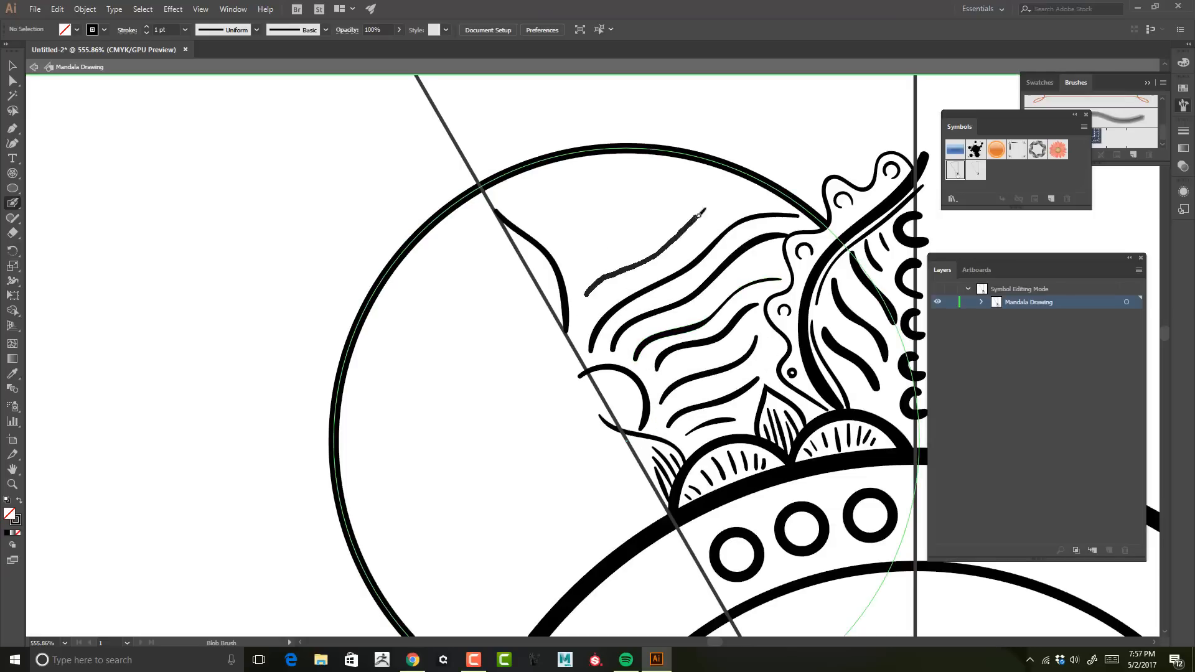
pyautogui.moveTo(577, 271); pyautogui.dragTo(689, 185)
pyautogui.moveTo(563, 240)
pyautogui.mouseDown()
pyautogui.moveTo(648, 167)
pyautogui.moveTo(634, 166)
pyautogui.mouseUp()
pyautogui.moveTo(525, 219); pyautogui.dragTo(611, 165)
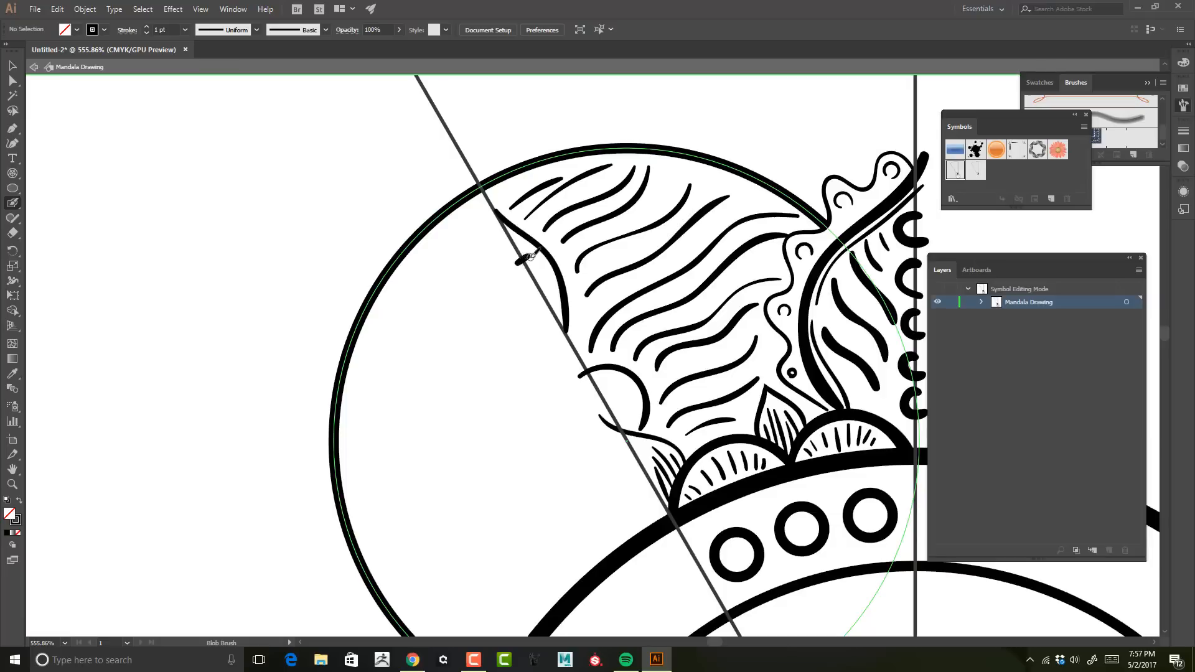
pyautogui.moveTo(548, 274); pyautogui.dragTo(507, 245)
# Step: Add a copy of the big circle enlarged to about 190.9 px and stack it behind the other artwork
pyautogui.press('z')
pyautogui.moveTo(757, 202)
pyautogui.mouseDown()
pyautogui.moveTo(603, 173)
pyautogui.moveTo(741, 280)
pyautogui.mouseUp()
pyautogui.press('v')
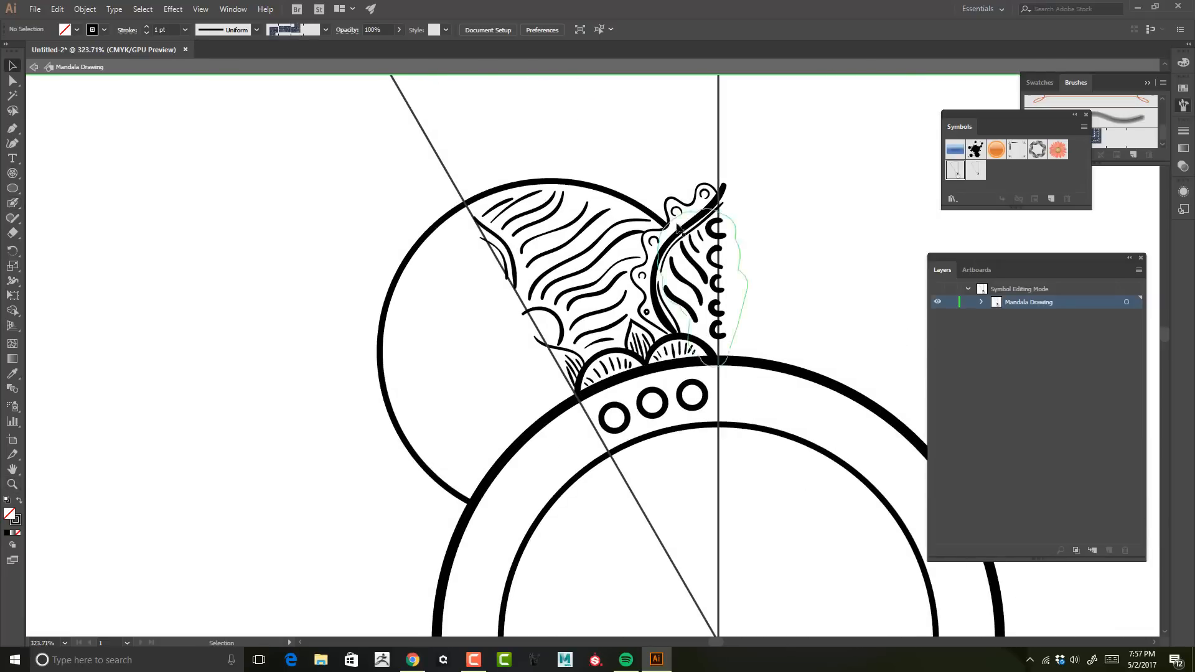
pyautogui.click(430, 348)
pyautogui.hotkey('ctrl', 'shift', ']')
pyautogui.hotkey('ctrl', '[')
pyautogui.hotkey('ctrl', 'shift', '[')
pyautogui.click(709, 171)
pyautogui.click(650, 213)
pyautogui.moveTo(722, 180); pyautogui.dragTo(743, 159)
pyautogui.hotkey('ctrl', '[')
# Step: Set the enlarged circle's stroke weight to 2 pt
pyautogui.click(146, 33)
pyautogui.click(147, 33)
pyautogui.click(146, 33)
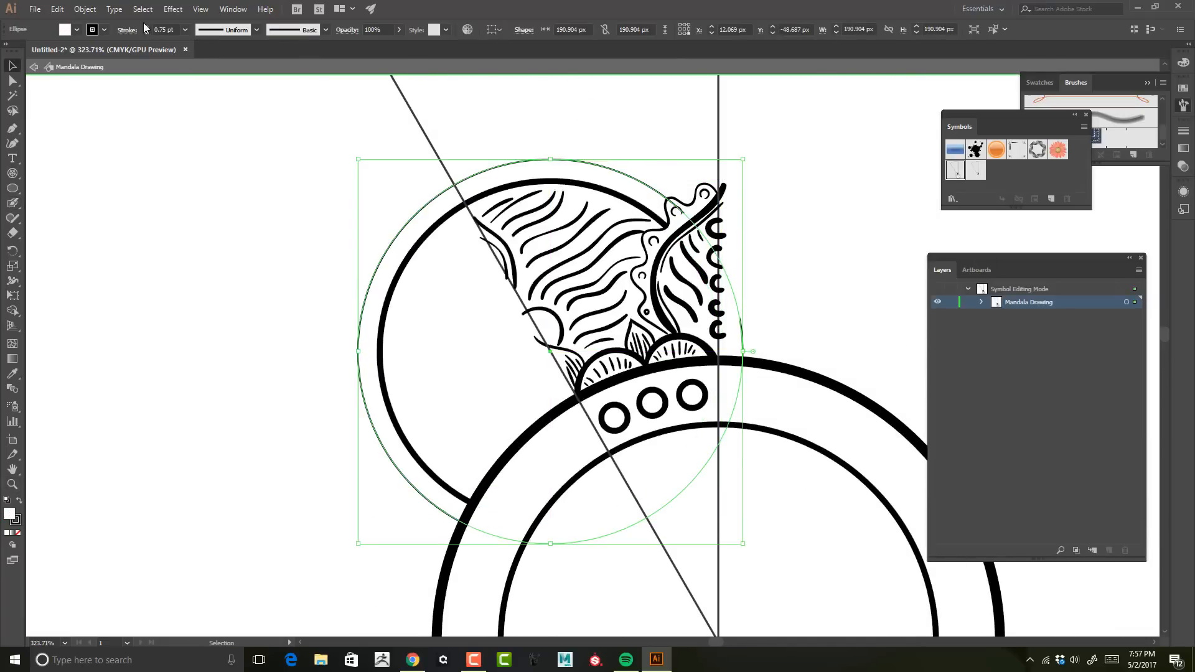
pyautogui.click(146, 26)
pyautogui.click(146, 26)
pyautogui.click(767, 134)
# Step: Add a copy of the outer circle reduced to about 182.3 px and stack it just in front of the rearmost circle
pyautogui.click(612, 168)
pyautogui.hotkey('ctrl', 'shift', ']')
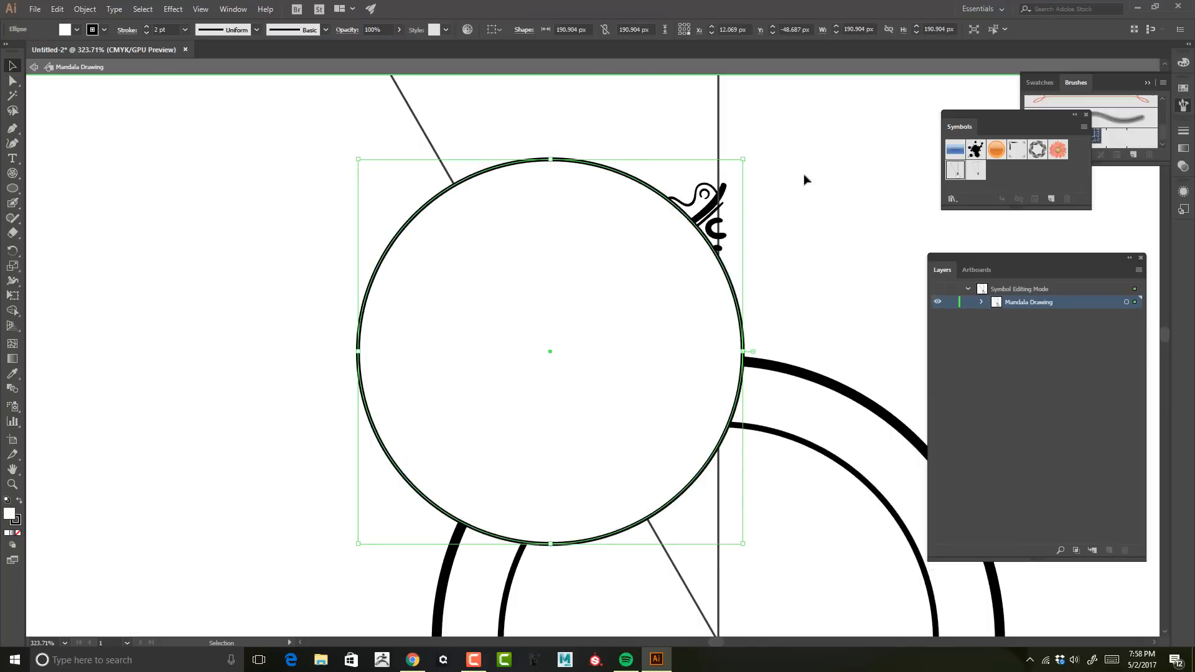
pyautogui.moveTo(743, 160); pyautogui.dragTo(735, 168)
pyautogui.hotkey('ctrl', 'shift', '[')
pyautogui.hotkey('ctrl', ']')
# Step: Give the middle circle a dashed stroke with round caps: 10 pt dash, 5 pt gap, 5 pt dash, 10 pt gap
pyautogui.click(127, 30)
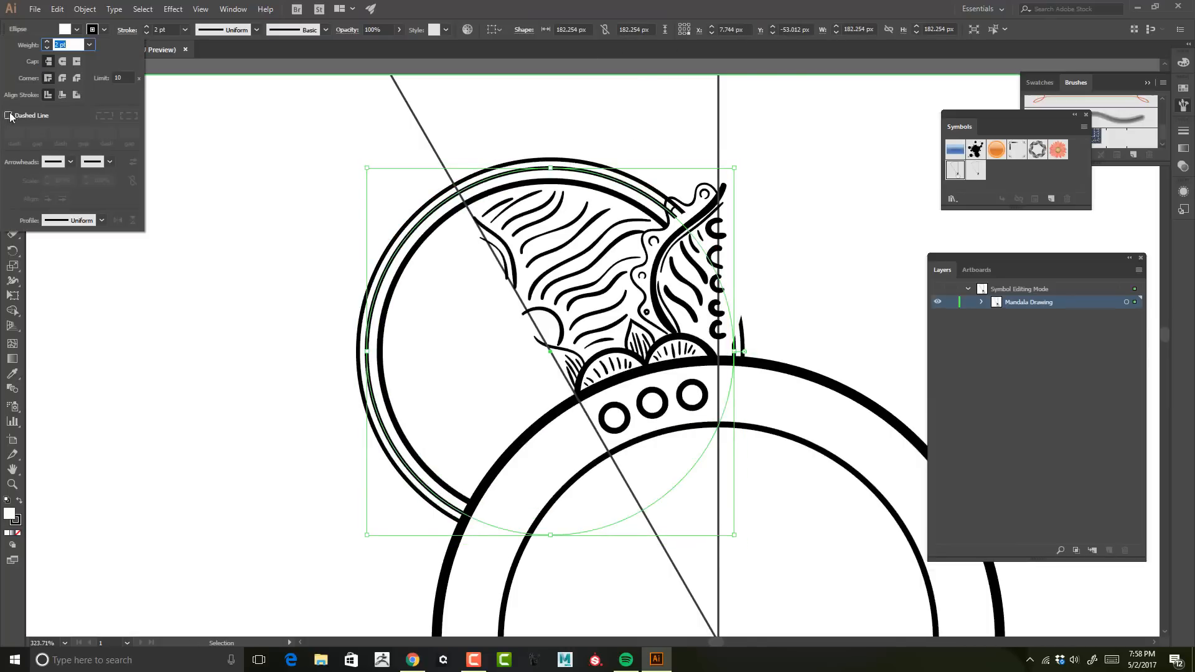
pyautogui.click(9, 116)
pyautogui.click(63, 62)
pyautogui.doubleClick(10, 132)
pyautogui.write('10')
pyautogui.press('Tab')
pyautogui.write('5')
pyautogui.press('Tab')
pyautogui.write('5')
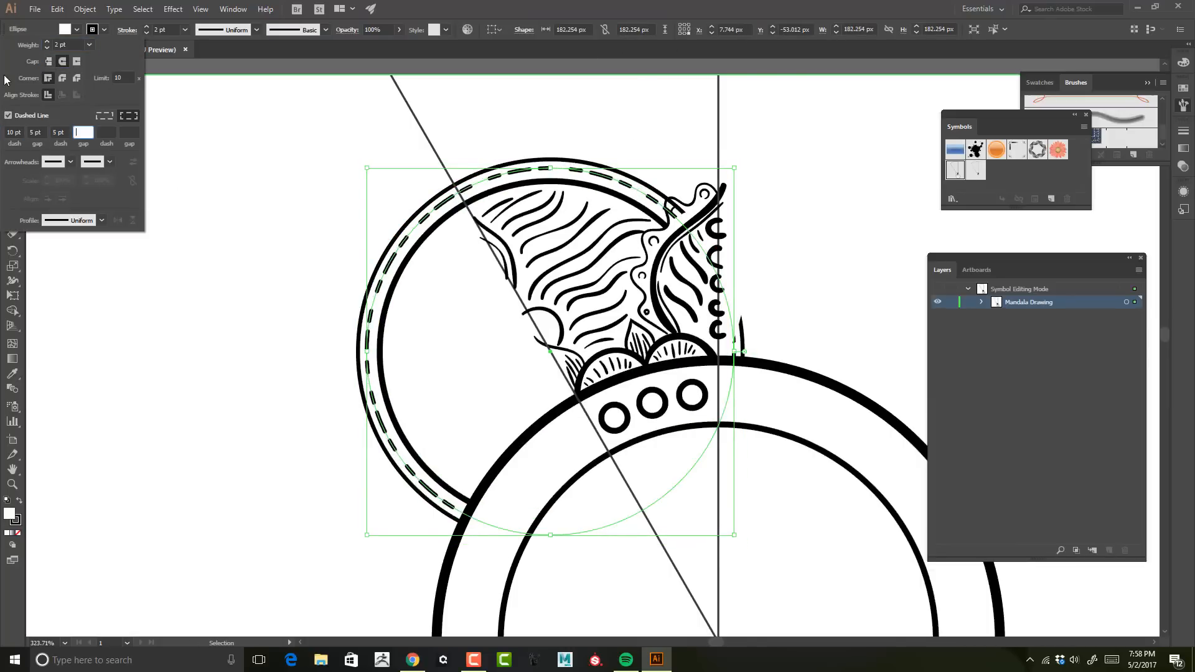
pyautogui.write('10')
pyautogui.press('Tab')
# Step: Shrink the dashed circle to about 180.4 px and set its stroke to 4 pt with a 10 pt first gap
pyautogui.click(667, 121)
pyautogui.moveTo(734, 168); pyautogui.dragTo(732, 170)
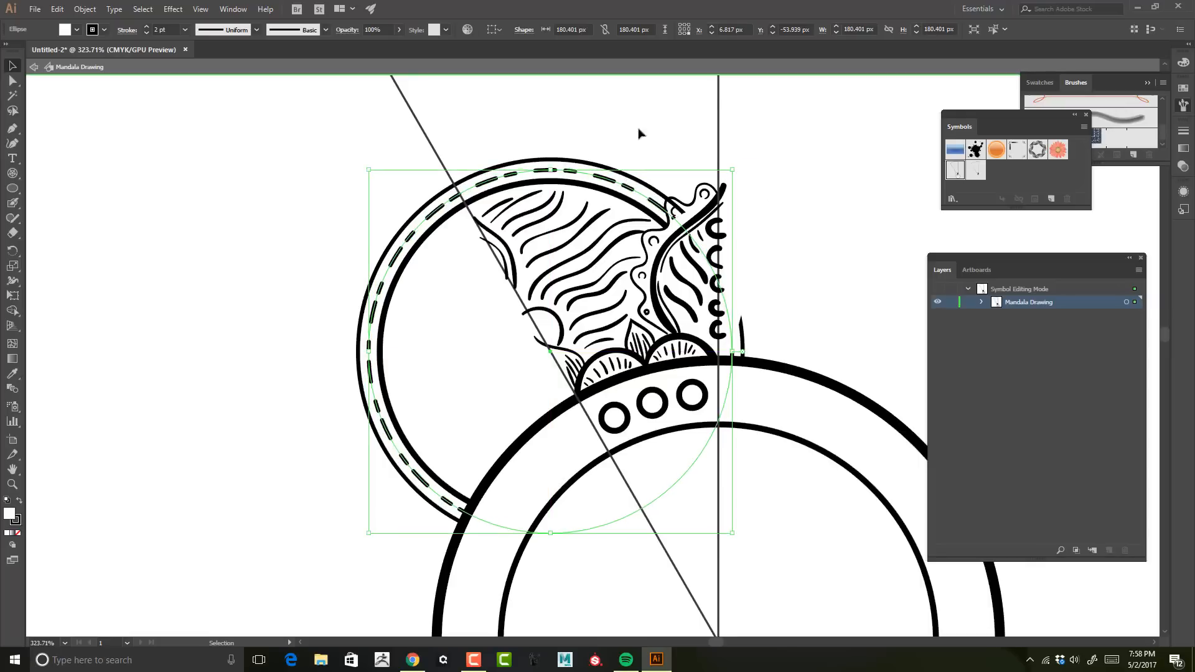
pyautogui.click(146, 26)
pyautogui.click(146, 26)
pyautogui.click(146, 26)
pyautogui.click(146, 32)
pyautogui.click(125, 30)
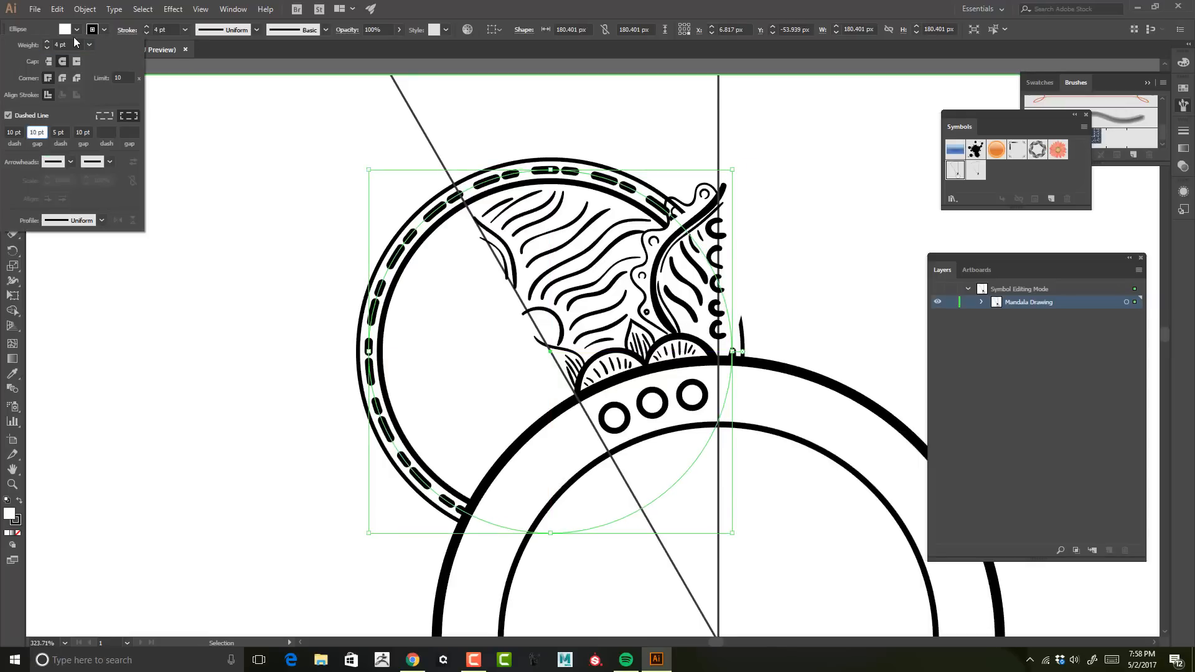
pyautogui.press('Tab')
pyautogui.click(596, 118)
pyautogui.click(635, 178)
# Step: Extend the leaf's white fill with the Blob Brush over the circle lines inside the scallop that crosses the dashed ring
pyautogui.press('z')
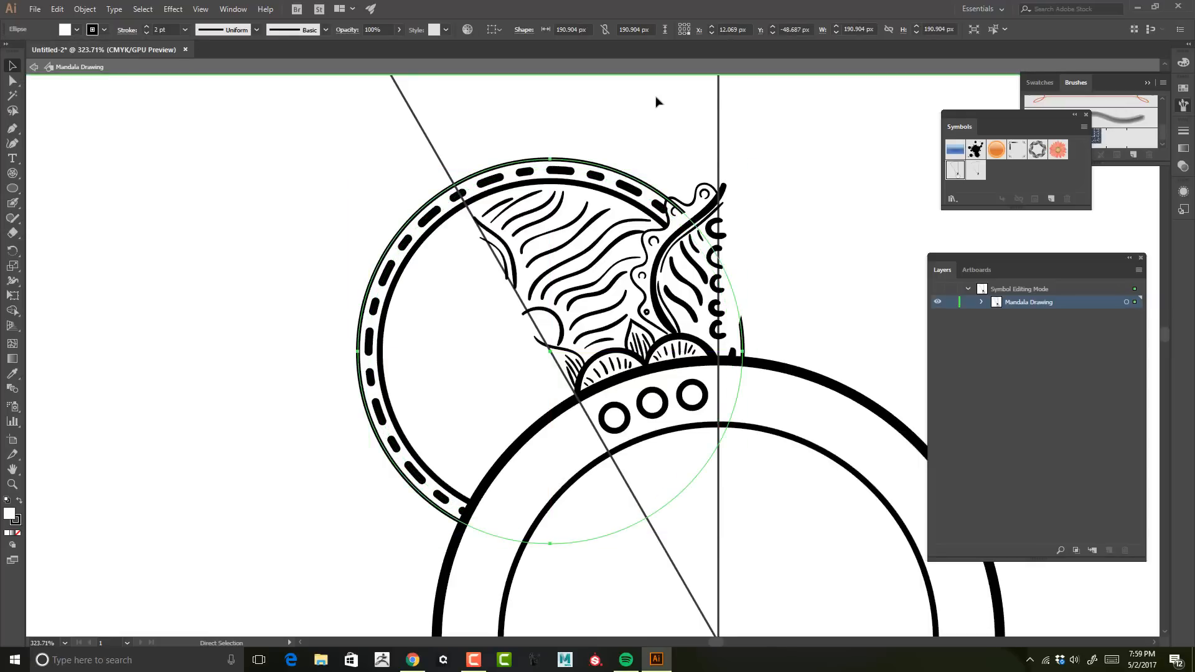
pyautogui.moveTo(809, 195); pyautogui.dragTo(536, 329)
pyautogui.press('v')
pyautogui.click(540, 323)
pyautogui.hotkey('shift', 'b')
pyautogui.moveTo(574, 244); pyautogui.dragTo(570, 271)
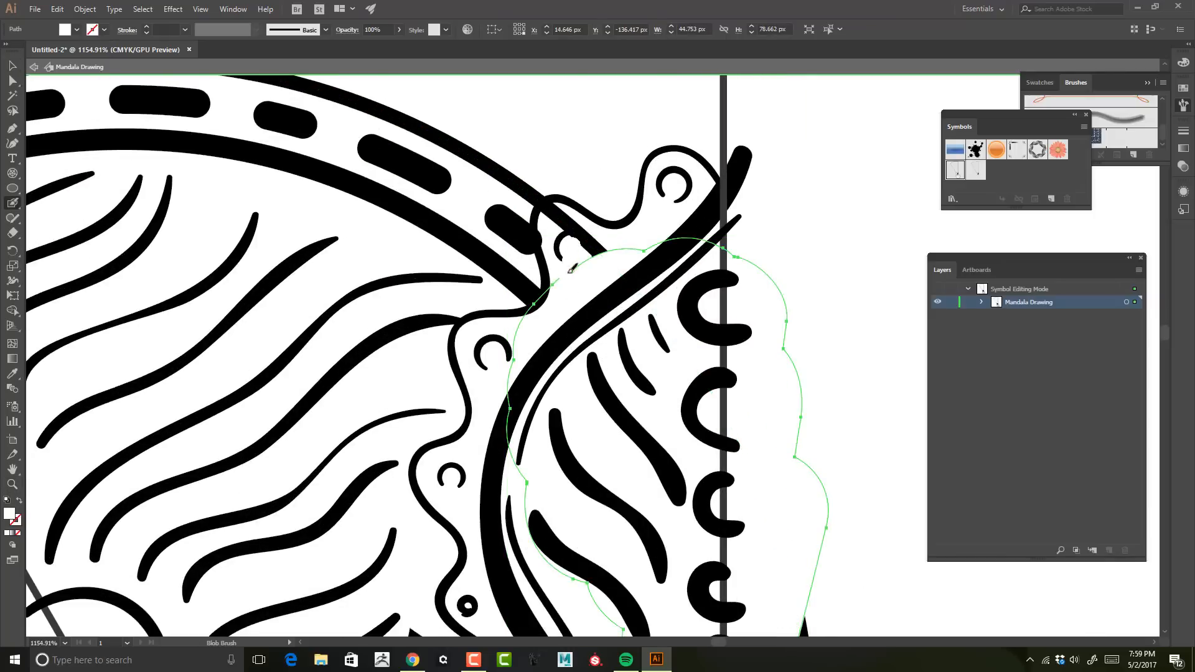
pyautogui.moveTo(585, 231); pyautogui.dragTo(579, 267)
# Step: Show the Pathfinder panel and restack the leaf's white fill to the back, then one level forward
pyautogui.press('v')
pyautogui.click(233, 9)
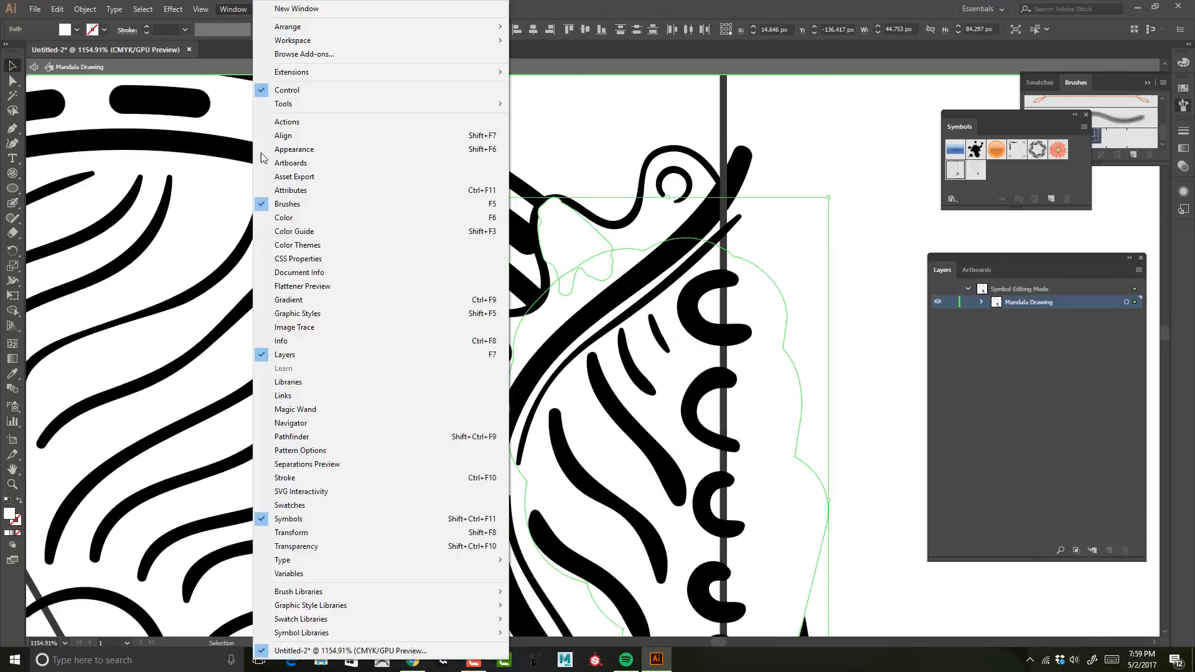
pyautogui.click(280, 439)
pyautogui.hotkey('ctrl', 'shift', '[')
pyautogui.hotkey('ctrl', ']')
# Step: Leave symbol editing to review the whole mandala, move the Pathfinder panel off the Symbols panel, and reopen the Mandala Drawing symbol
pyautogui.press('z')
pyautogui.moveTo(645, 305); pyautogui.dragTo(311, 205)
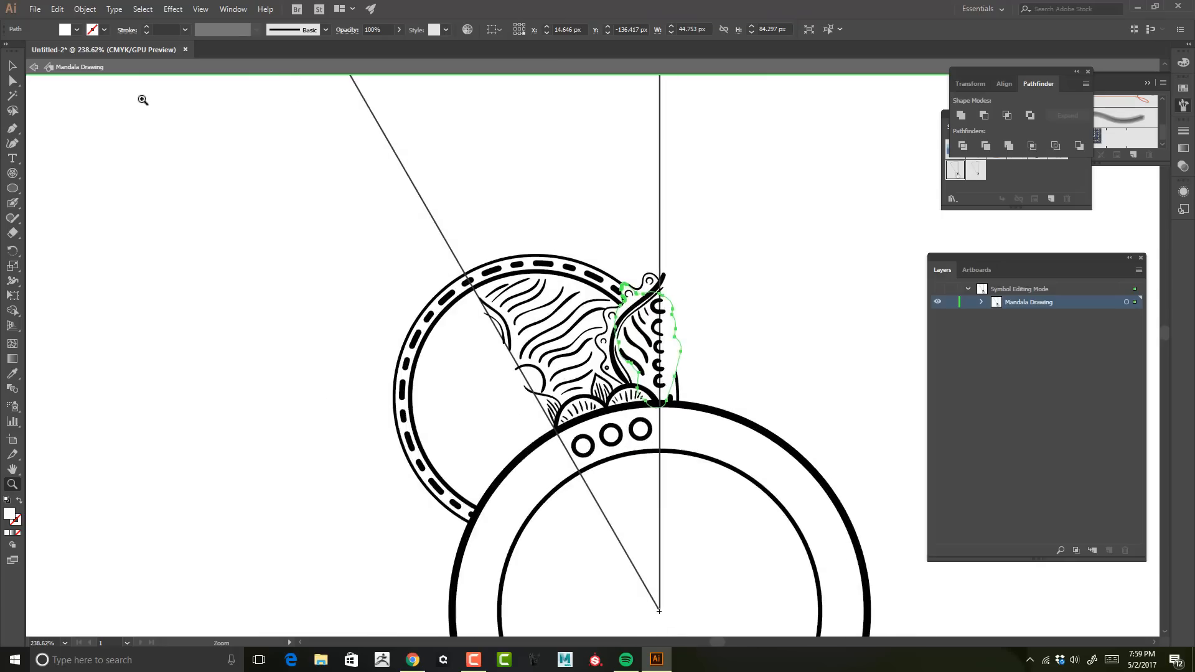
pyautogui.click(34, 66)
pyautogui.moveTo(484, 324); pyautogui.dragTo(777, 98)
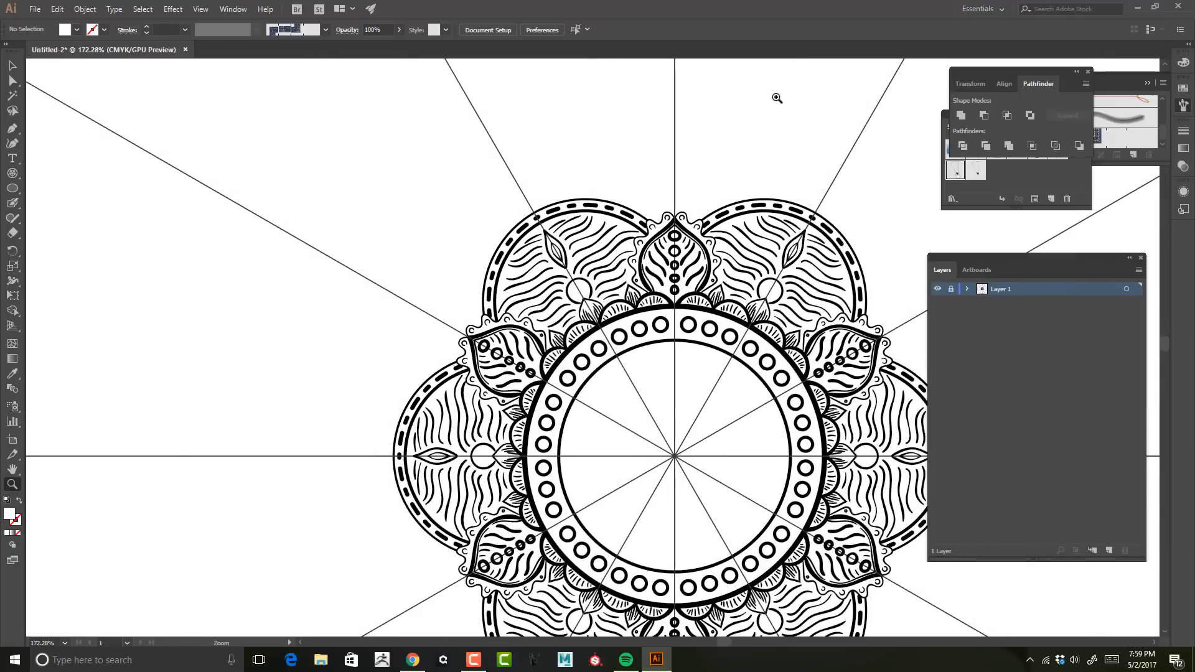
pyautogui.moveTo(1036, 72); pyautogui.dragTo(936, 31)
pyautogui.doubleClick(955, 170)
pyautogui.moveTo(746, 361); pyautogui.dragTo(760, 296)
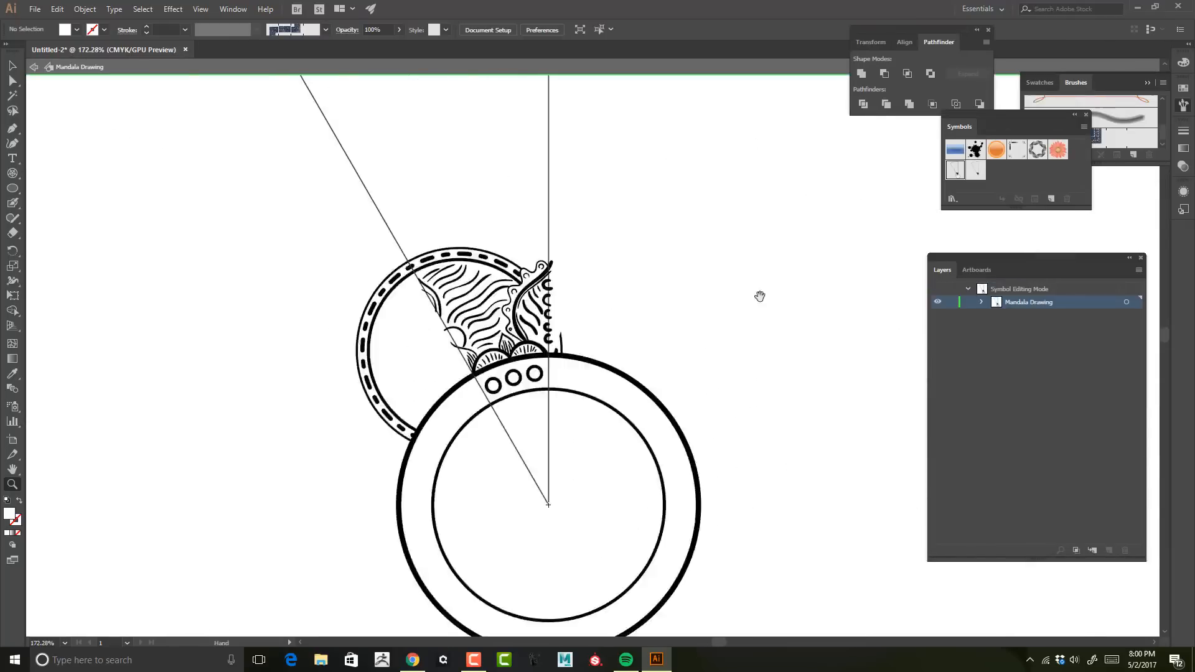
pyautogui.moveTo(452, 171)
pyautogui.mouseDown()
pyautogui.moveTo(822, 249)
pyautogui.moveTo(805, 292)
pyautogui.moveTo(823, 266)
pyautogui.mouseUp()
pyautogui.press('p')
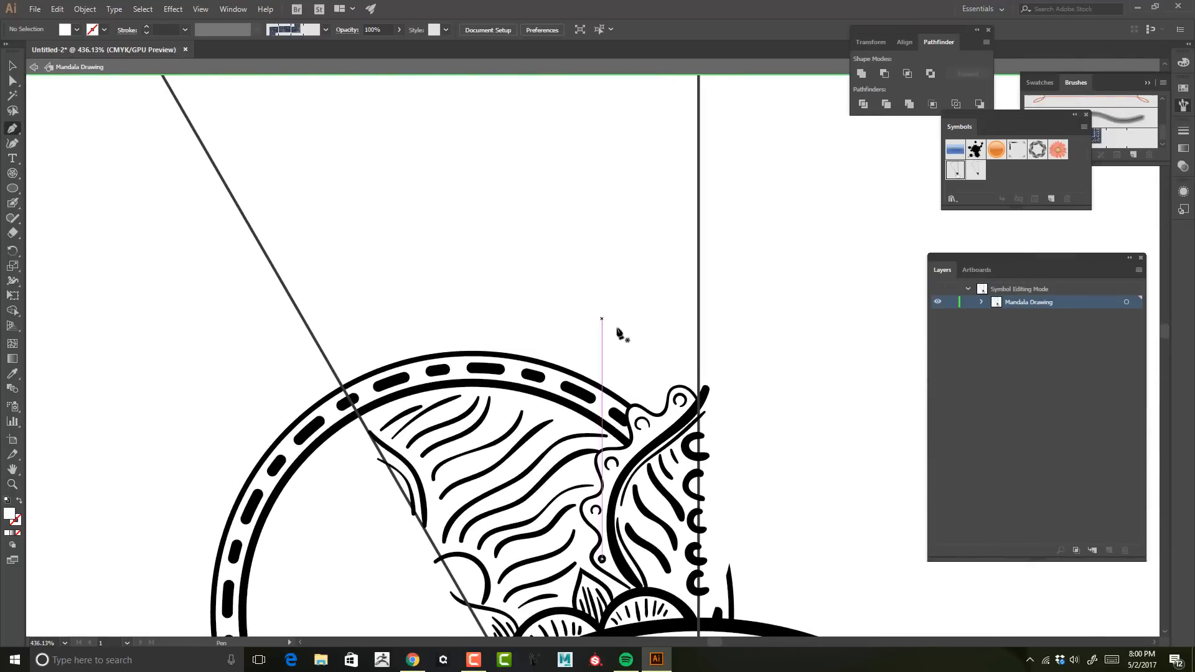
pyautogui.click(698, 127)
pyautogui.click(640, 127)
pyautogui.click(640, 172)
pyautogui.hotkey('ctrl', 'z')
pyautogui.hotkey('ctrl', 'z')
pyautogui.hotkey('ctrl', 'z')
# Step: Draw a stepped right-angled path with the Pen tool from the vertical guide down to the outer circle's edge
pyautogui.click(698, 123)
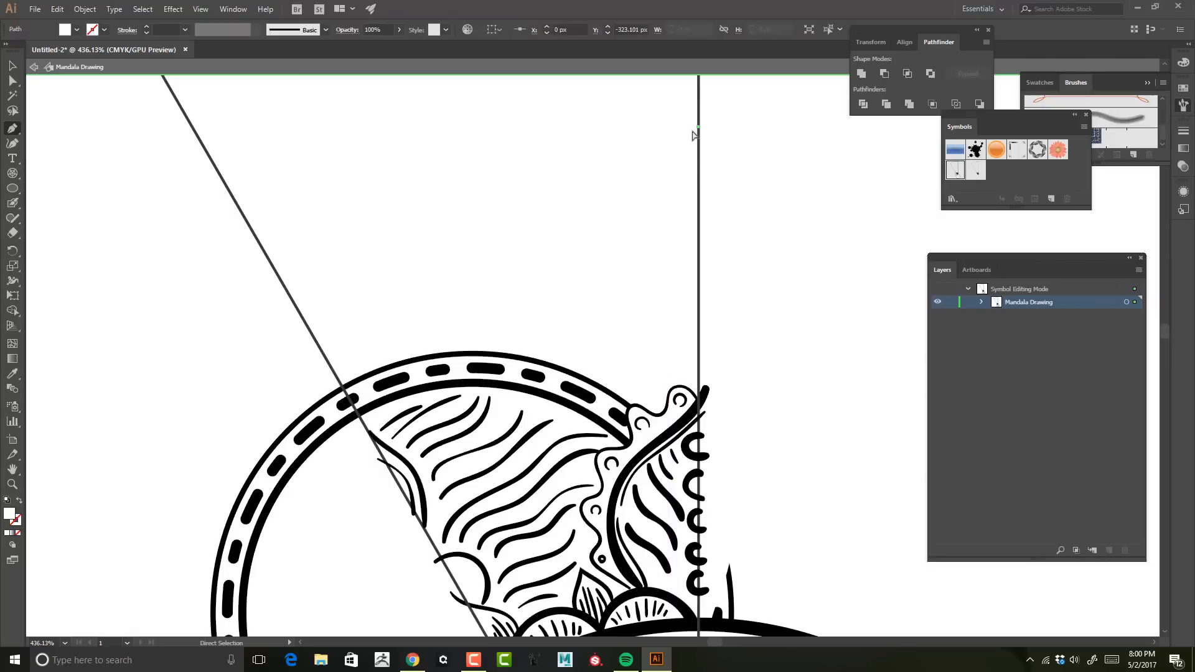
pyautogui.click(585, 123)
pyautogui.keyDown('shift'); pyautogui.click(586, 172); pyautogui.keyUp('shift')
pyautogui.click(638, 172)
pyautogui.click(638, 233)
pyautogui.click(530, 233)
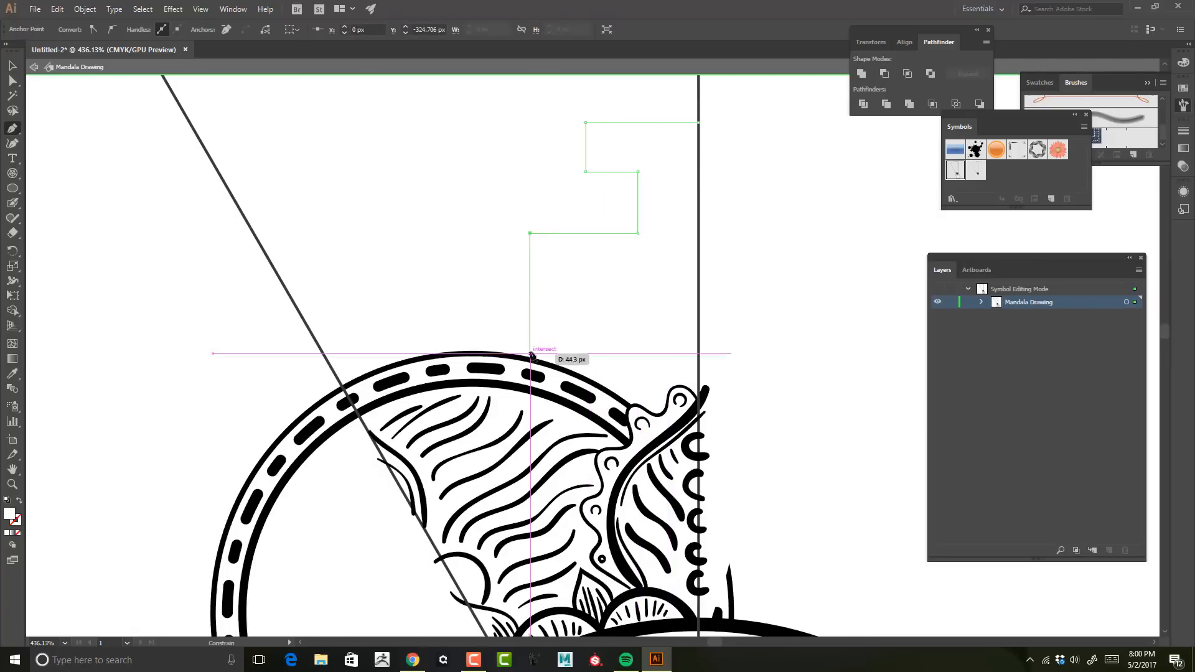
pyautogui.click(530, 360)
pyautogui.press('v')
# Step: Give the stepped path a black 2 pt stroke
pyautogui.click(104, 29)
pyautogui.click(35, 51)
pyautogui.click(249, 28)
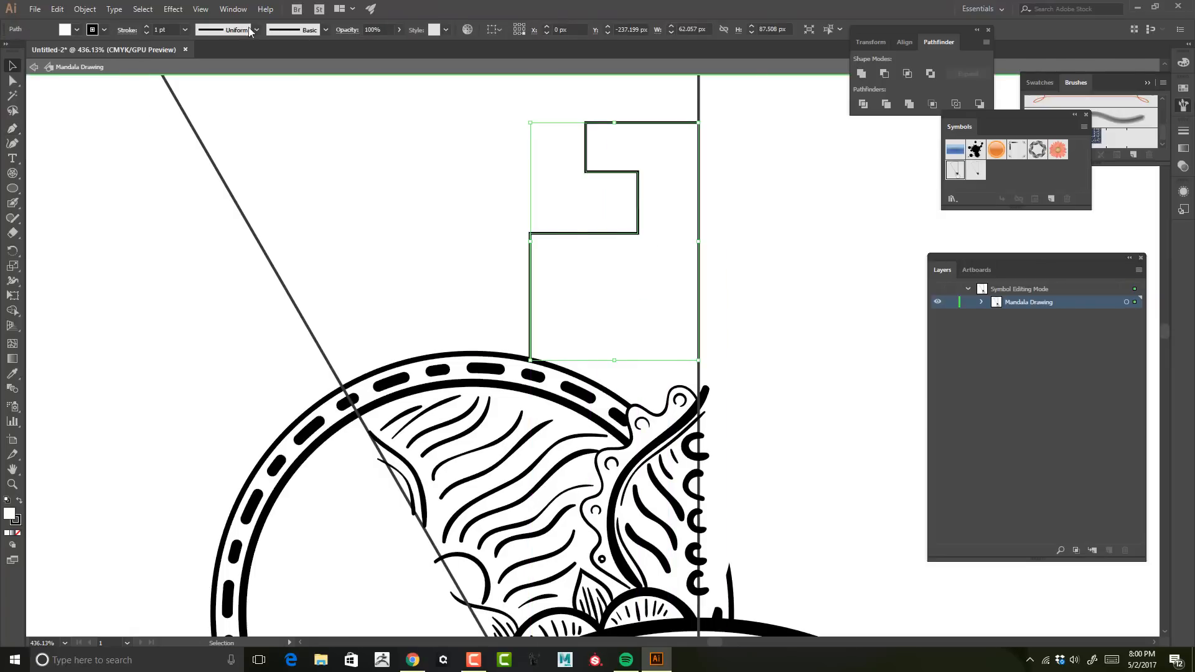
pyautogui.click(146, 26)
# Step: Try to paint diagonal corner accents and straight strokes inside the stepped shape with the Blob Brush
pyautogui.press('z')
pyautogui.moveTo(725, 229)
pyautogui.mouseDown()
pyautogui.moveTo(712, 222)
pyautogui.moveTo(766, 241)
pyautogui.mouseUp()
pyautogui.moveTo(766, 241); pyautogui.dragTo(712, 280)
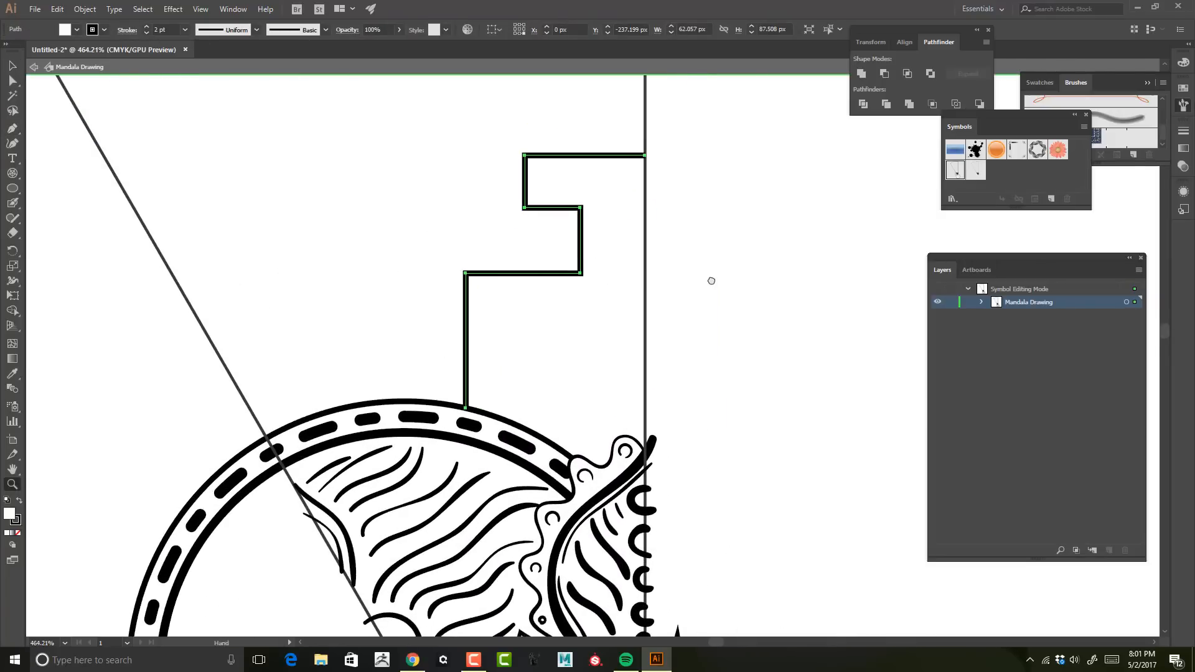
pyautogui.moveTo(471, 283); pyautogui.dragTo(505, 317)
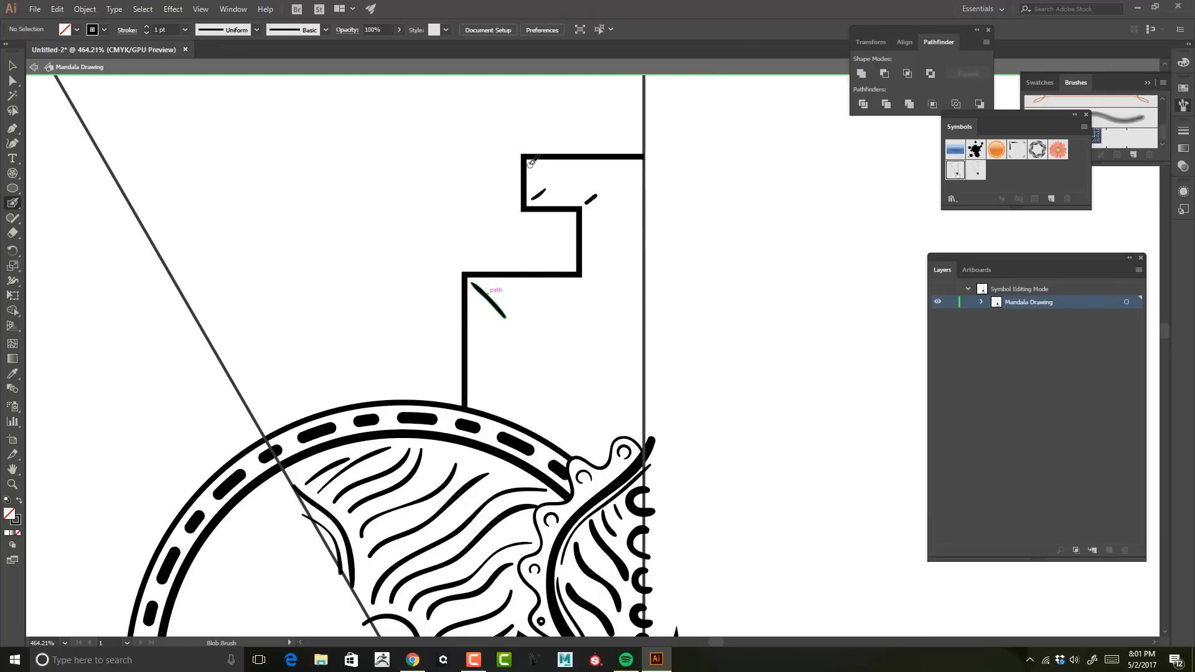
pyautogui.moveTo(530, 163)
pyautogui.mouseDown()
pyautogui.moveTo(557, 182)
pyautogui.moveTo(617, 180)
pyautogui.mouseUp()
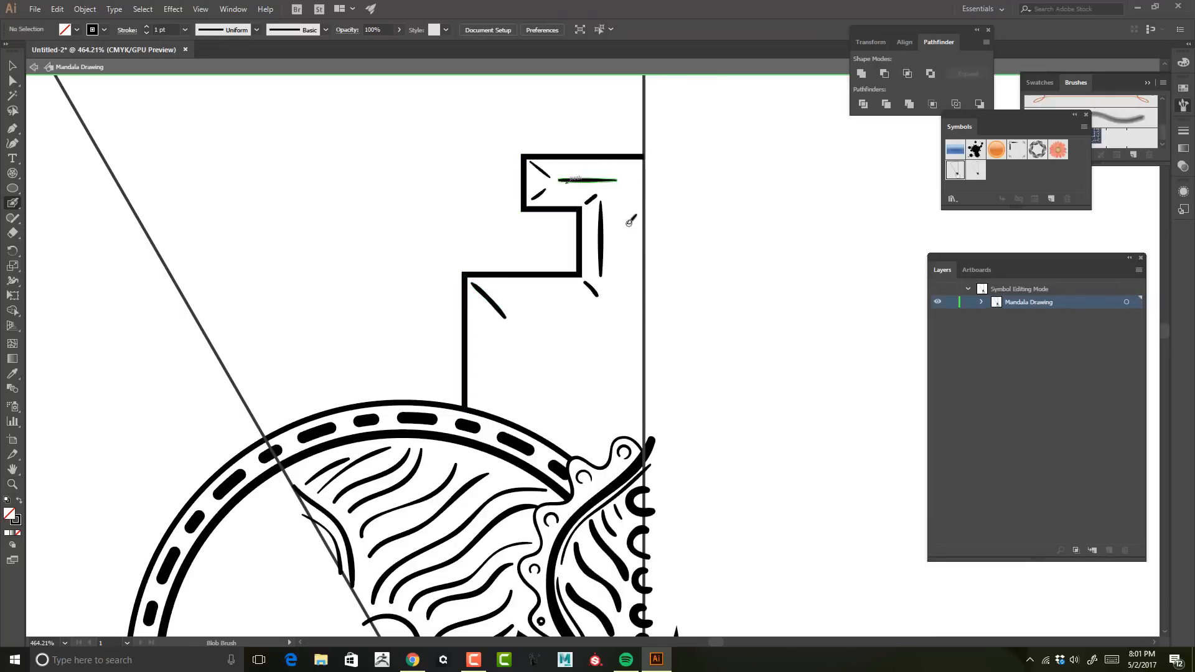
pyautogui.hotkey('ctrl', 'z')
# Step: Paint half of a flame with a smaller inner flame above the stepped shape, ending on the vertical guide
pyautogui.moveTo(715, 290)
pyautogui.mouseDown()
pyautogui.moveTo(647, 286)
pyautogui.moveTo(607, 318)
pyautogui.moveTo(528, 153)
pyautogui.mouseUp()
pyautogui.moveTo(528, 154)
pyautogui.mouseDown()
pyautogui.moveTo(544, 177)
pyautogui.moveTo(569, 333)
pyautogui.mouseUp()
pyautogui.moveTo(527, 297)
pyautogui.mouseDown()
pyautogui.moveTo(502, 231)
pyautogui.moveTo(552, 327)
pyautogui.moveTo(534, 217)
pyautogui.mouseUp()
pyautogui.hotkey('ctrl', 'z')
pyautogui.hotkey('ctrl', 'z')
pyautogui.moveTo(535, 217); pyautogui.dragTo(582, 257)
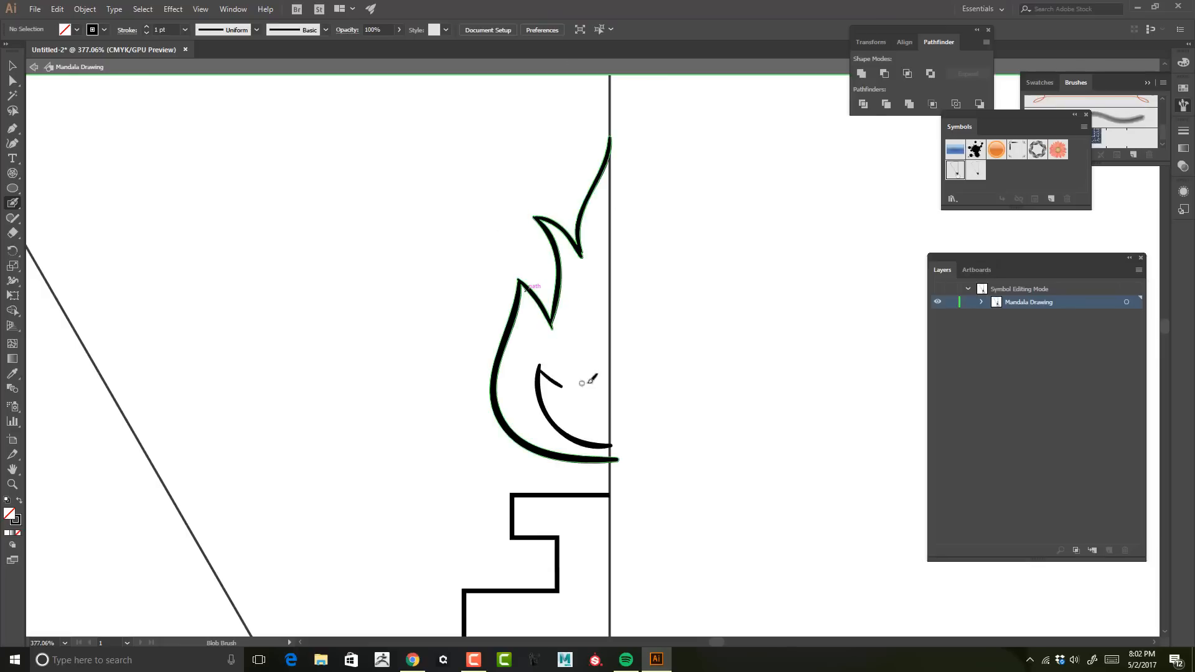
pyautogui.moveTo(566, 385)
pyautogui.mouseDown()
pyautogui.moveTo(573, 333)
pyautogui.moveTo(618, 243)
pyautogui.mouseUp()
# Step: Scale down the outer and inner flame and move them closer to the top of the stepped shape
pyautogui.press('z')
pyautogui.moveTo(735, 268)
pyautogui.mouseDown()
pyautogui.moveTo(698, 262)
pyautogui.moveTo(713, 257)
pyautogui.mouseUp()
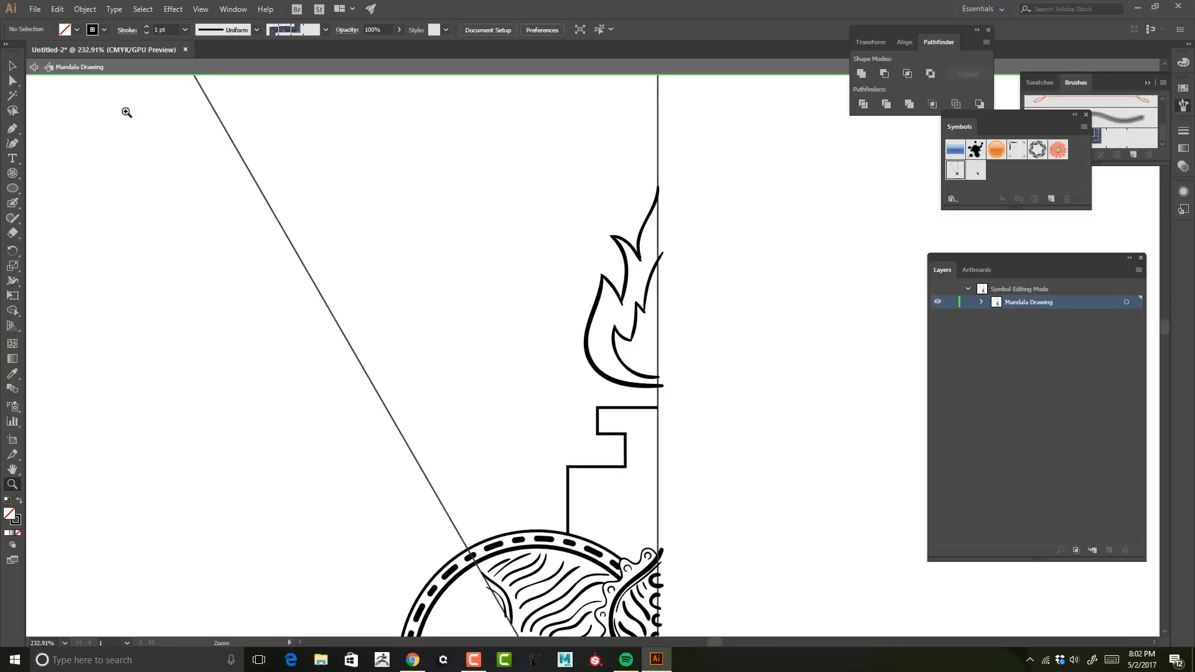
pyautogui.click(13, 65)
pyautogui.click(624, 364)
pyautogui.keyDown('shift'); pyautogui.click(603, 377); pyautogui.keyUp('shift')
pyautogui.moveTo(584, 186)
pyautogui.mouseDown()
pyautogui.moveTo(616, 221)
pyautogui.moveTo(616, 277)
pyautogui.moveTo(602, 219)
pyautogui.mouseUp()
pyautogui.moveTo(642, 341); pyautogui.dragTo(641, 353)
# Step: Leave symbol editing to examine the mirrored flames and stepped pedestals, then reopen the Mandala Drawing symbol
pyautogui.press('z')
pyautogui.moveTo(766, 267); pyautogui.dragTo(710, 267)
pyautogui.click(34, 67)
pyautogui.moveTo(584, 215); pyautogui.dragTo(719, 211)
pyautogui.moveTo(664, 283); pyautogui.dragTo(776, 288)
pyautogui.moveTo(586, 266); pyautogui.dragTo(764, 267)
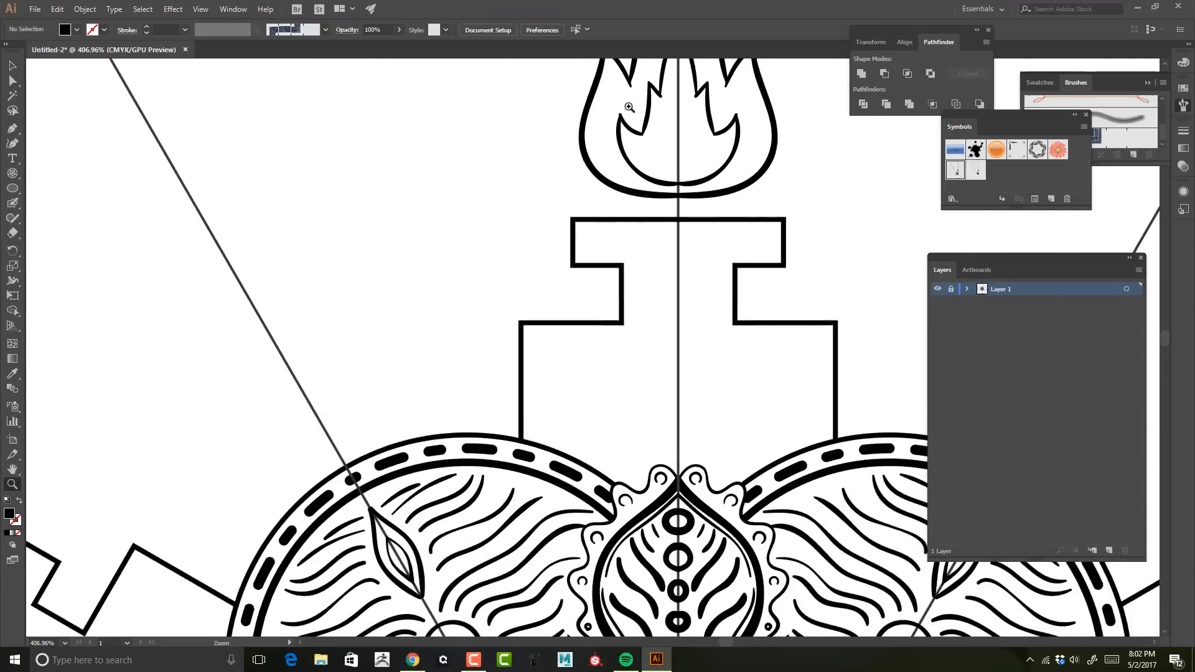
pyautogui.doubleClick(955, 170)
pyautogui.moveTo(716, 206); pyautogui.dragTo(720, 509)
pyautogui.moveTo(651, 85); pyautogui.dragTo(646, 323)
pyautogui.moveTo(607, 433); pyautogui.dragTo(663, 400)
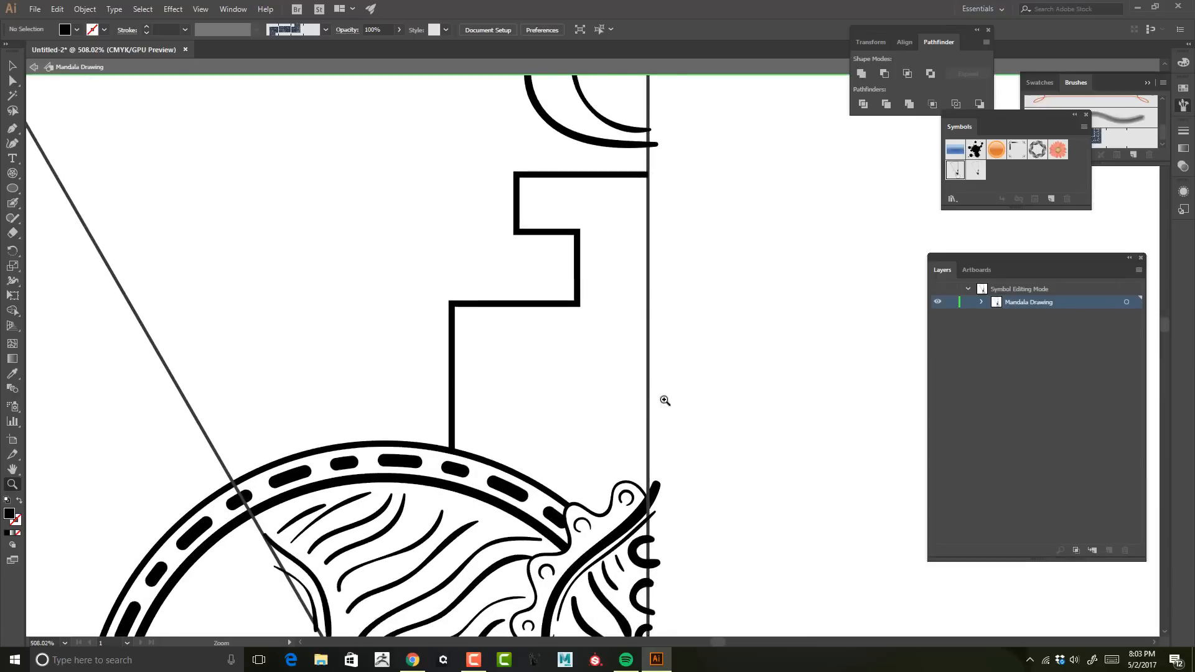
pyautogui.hotkey('shift', 'b')
pyautogui.moveTo(499, 439)
pyautogui.mouseDown()
pyautogui.moveTo(544, 456)
pyautogui.moveTo(602, 319)
pyautogui.moveTo(545, 436)
pyautogui.mouseUp()
pyautogui.hotkey('ctrl', 'z')
pyautogui.hotkey('ctrl', 'z')
pyautogui.hotkey('ctrl', 'z')
pyautogui.click(586, 457)
pyautogui.moveTo(621, 314); pyautogui.dragTo(649, 287)
pyautogui.hotkey('ctrl', 'z')
pyautogui.moveTo(472, 283); pyautogui.dragTo(678, 282)
pyautogui.hotkey('ctrl', 'space')
pyautogui.hotkey('ctrl', 'z')
pyautogui.moveTo(484, 386); pyautogui.dragTo(471, 311)
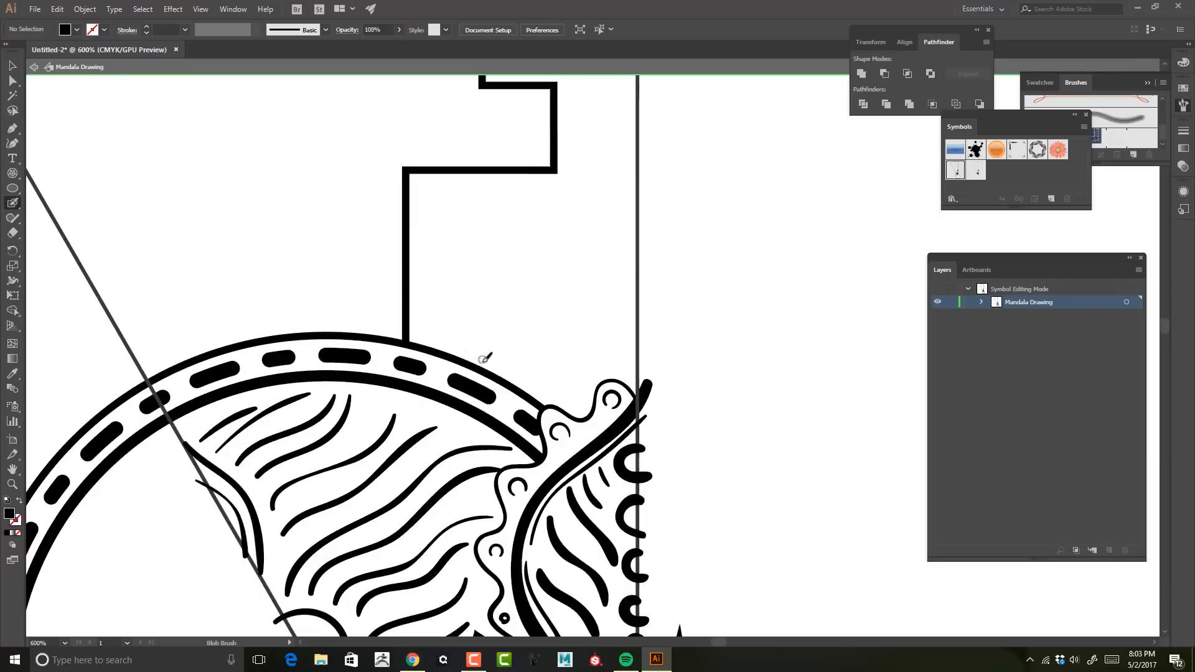
pyautogui.moveTo(471, 362)
pyautogui.mouseDown()
pyautogui.moveTo(583, 288)
pyautogui.moveTo(588, 203)
pyautogui.mouseUp()
pyautogui.hotkey('ctrl', 'z')
pyautogui.moveTo(510, 382)
pyautogui.mouseDown()
pyautogui.moveTo(486, 216)
pyautogui.moveTo(658, 165)
pyautogui.mouseUp()
pyautogui.hotkey('ctrl', 'z')
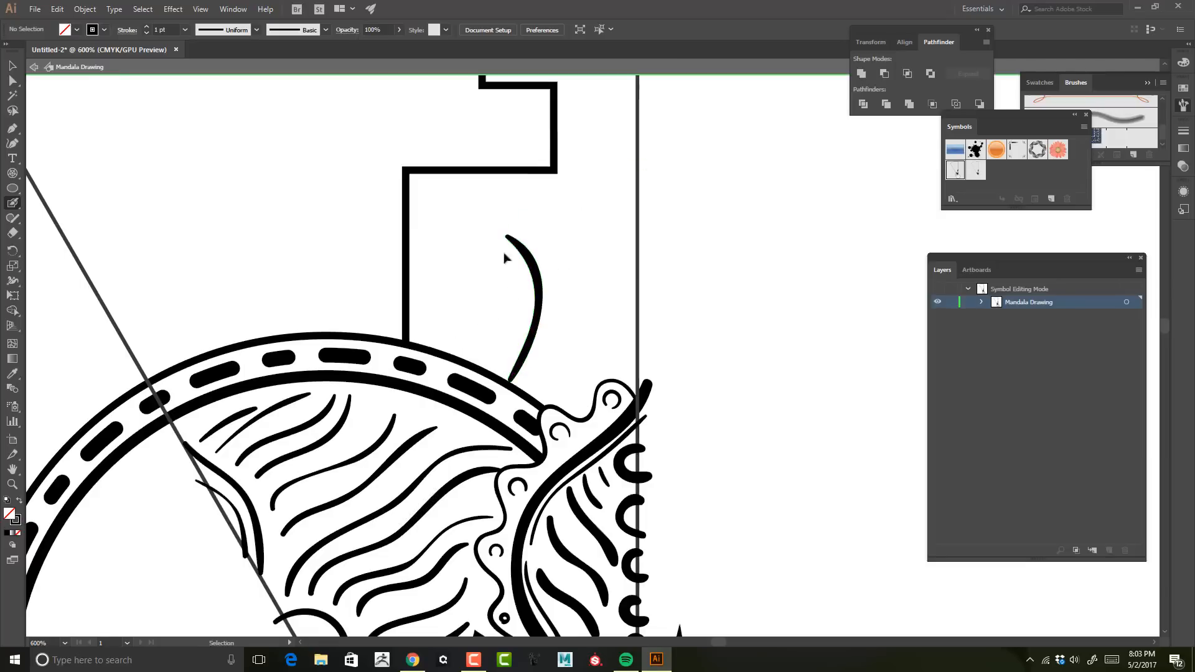
pyautogui.hotkey('ctrl', 'z')
# Step: Paint half of a flared pillar with parallel inner contours and a rounded centre slot inside the stepped shape, crossing the vertical guide
pyautogui.moveTo(535, 398); pyautogui.dragTo(529, 226)
pyautogui.moveTo(530, 228); pyautogui.dragTo(667, 199)
pyautogui.moveTo(568, 238); pyautogui.dragTo(667, 219)
pyautogui.moveTo(571, 247); pyautogui.dragTo(567, 398)
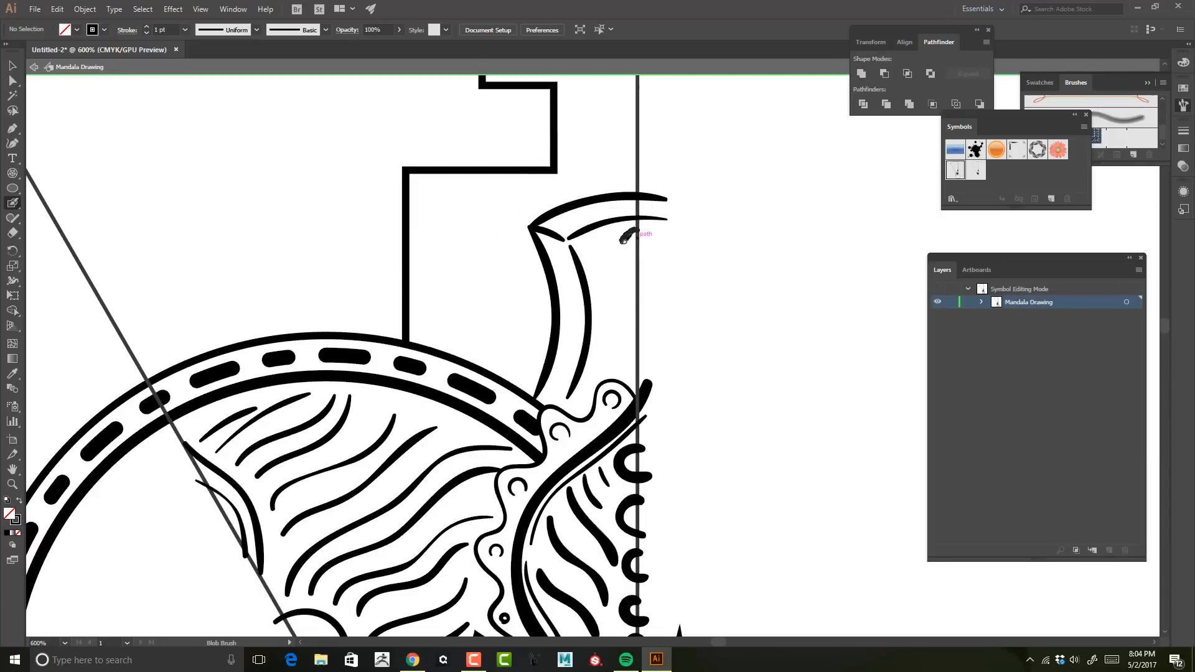
pyautogui.moveTo(641, 233); pyautogui.dragTo(651, 359)
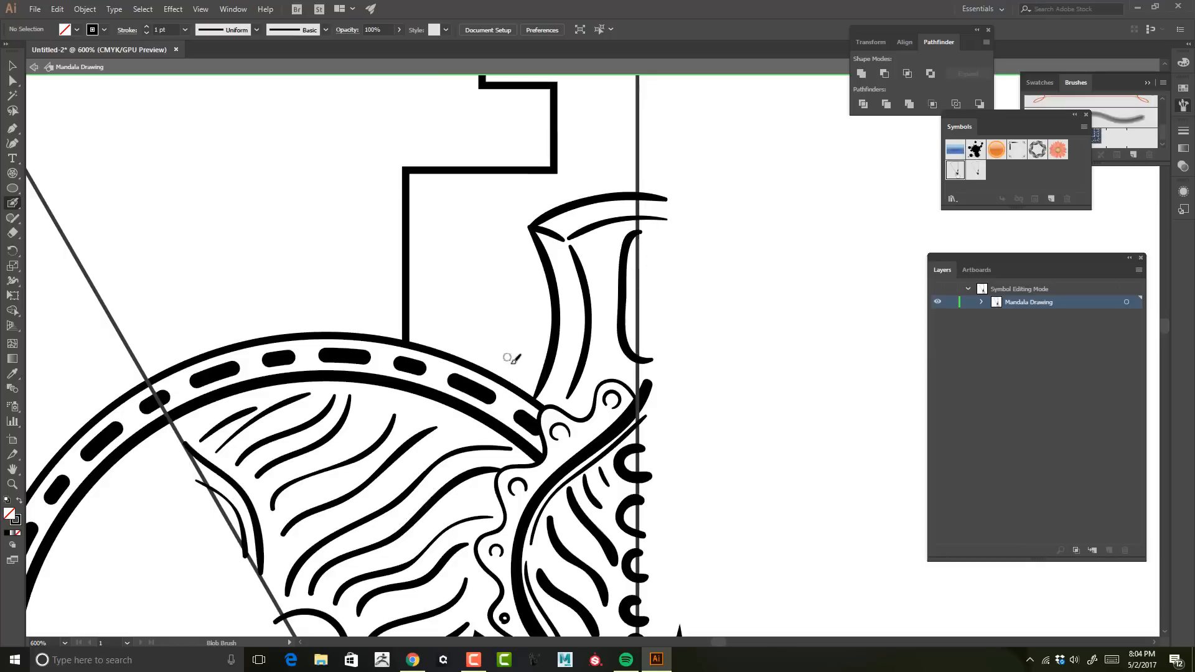
# Step: Undo the last two strokes and paint a row of pointed leaf spikes along the pillar's outer edge
pyautogui.hotkey('ctrl', 'z')
pyautogui.hotkey('ctrl', 'z')
pyautogui.moveTo(487, 293); pyautogui.dragTo(552, 331)
pyautogui.moveTo(487, 293)
pyautogui.mouseDown()
pyautogui.moveTo(536, 294)
pyautogui.moveTo(550, 309)
pyautogui.mouseUp()
pyautogui.moveTo(521, 253)
pyautogui.mouseDown()
pyautogui.moveTo(549, 276)
pyautogui.moveTo(534, 239)
pyautogui.mouseUp()
# Step: Paint short hatch lines inside the leaf spikes, fanning out from the pillar's edge
pyautogui.press('z')
pyautogui.moveTo(794, 249); pyautogui.dragTo(750, 249)
pyautogui.click(750, 249)
pyautogui.hotkey('shift', 'b')
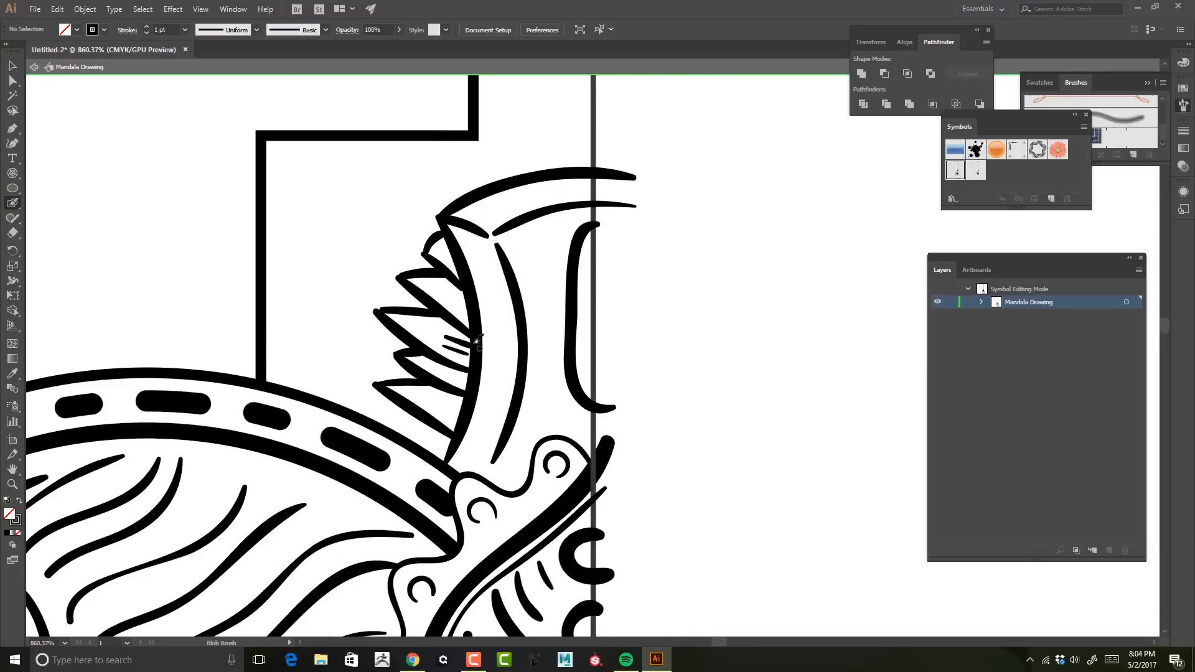
pyautogui.moveTo(449, 288); pyautogui.dragTo(471, 274)
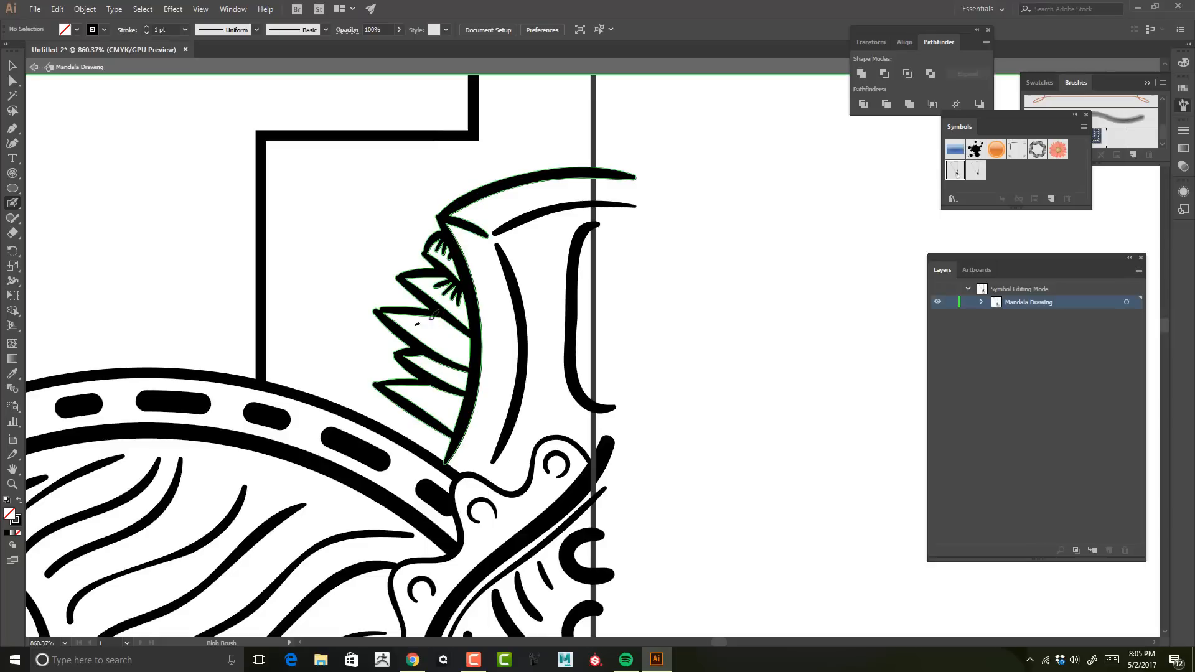
pyautogui.moveTo(419, 395); pyautogui.dragTo(460, 391)
# Step: Paint a third, smallest flame contour inside the inner flame, ending on the vertical guide
pyautogui.press('z')
pyautogui.moveTo(706, 282)
pyautogui.mouseDown()
pyautogui.moveTo(571, 253)
pyautogui.moveTo(518, 403)
pyautogui.mouseUp()
pyautogui.moveTo(712, 226); pyautogui.dragTo(762, 226)
pyautogui.hotkey('shift', 'b')
pyautogui.moveTo(589, 401); pyautogui.dragTo(575, 260)
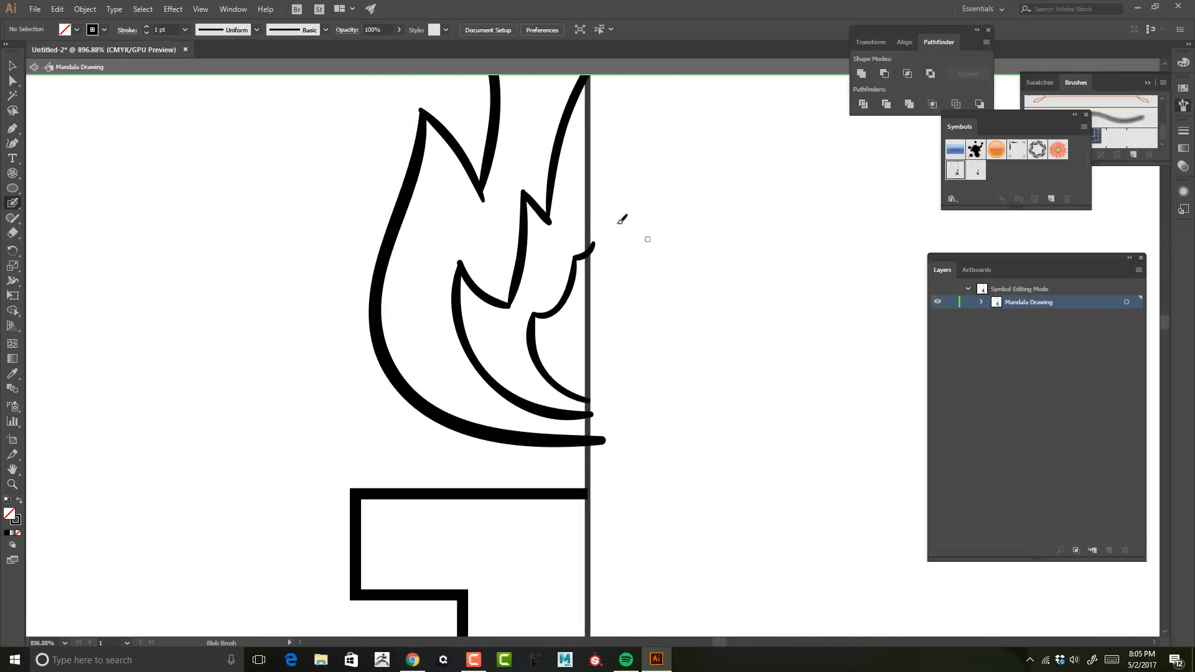
# Step: Draw a stepped path with the Pen tool inside the stepped outline, from the ring up to the vertical guide
pyautogui.moveTo(660, 629); pyautogui.dragTo(755, 211)
pyautogui.click(391, 559)
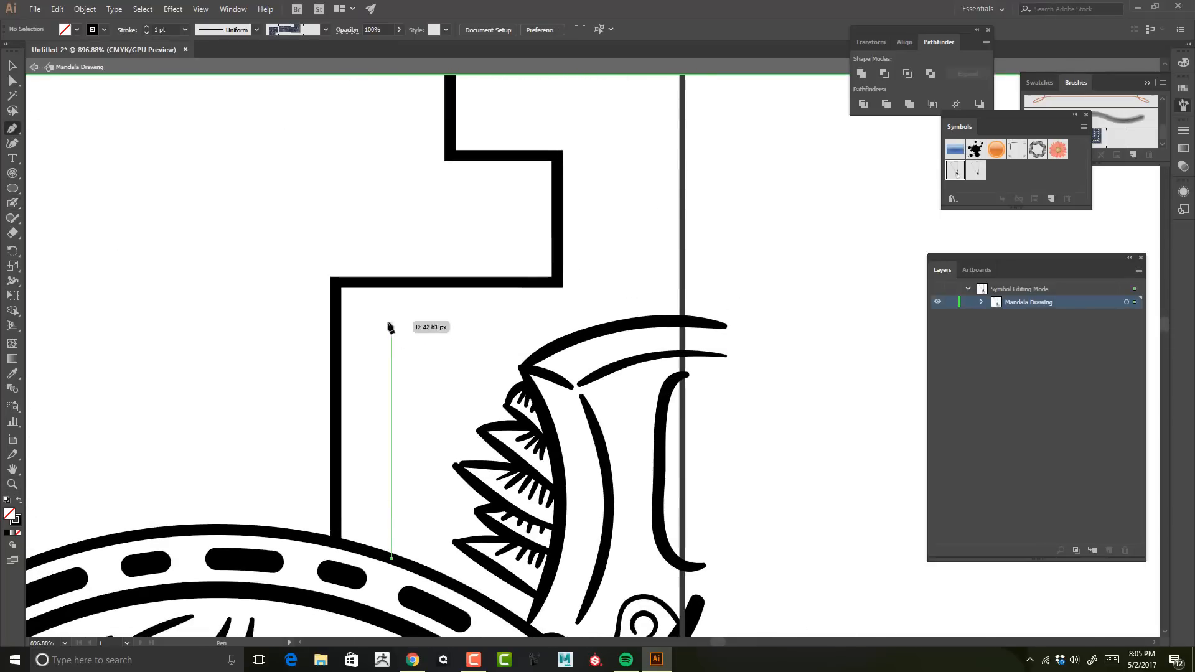
pyautogui.keyDown('shift'); pyautogui.click(391, 326); pyautogui.keyUp('shift')
pyautogui.keyDown('shift'); pyautogui.click(621, 327); pyautogui.keyUp('shift')
pyautogui.keyDown('shift'); pyautogui.click(611, 123); pyautogui.keyUp('shift')
pyautogui.moveTo(611, 123); pyautogui.dragTo(625, 242)
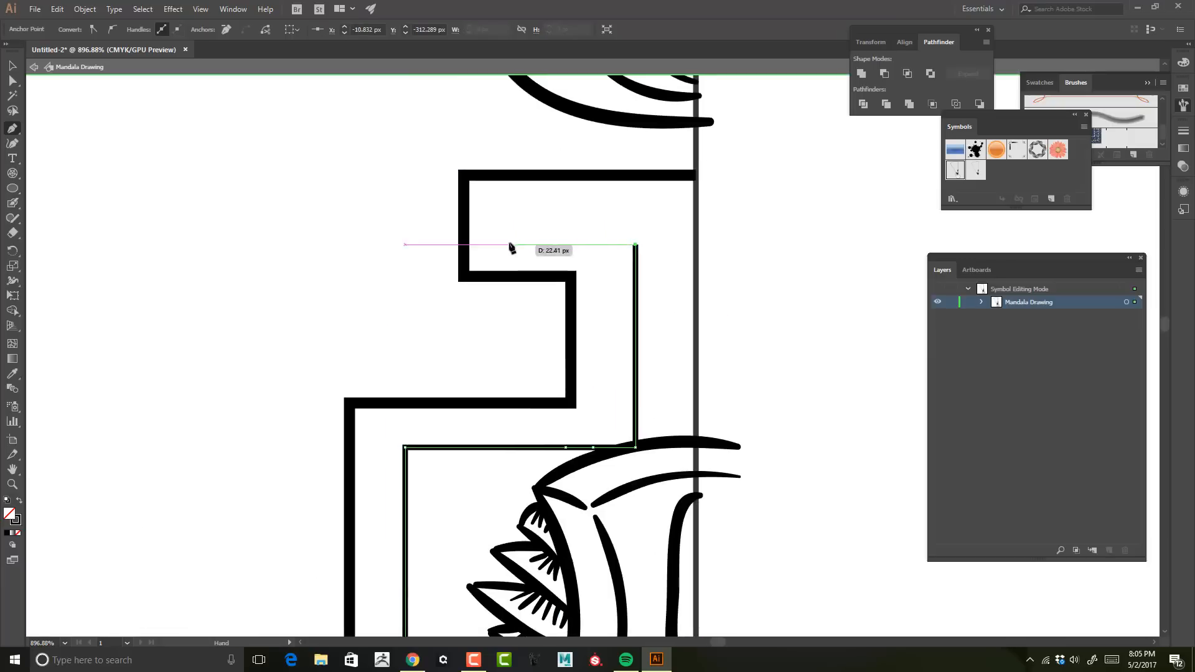
pyautogui.keyDown('shift'); pyautogui.click(509, 243); pyautogui.keyUp('shift')
pyautogui.keyDown('shift'); pyautogui.click(509, 201); pyautogui.keyUp('shift')
pyautogui.keyDown('shift'); pyautogui.click(696, 202); pyautogui.keyUp('shift')
# Step: Give the inner stepped path a dashed stroke with 5 pt dashes and 5 pt gaps
pyautogui.scroll(-3, 785, 224)
pyautogui.click(12, 66)
pyautogui.click(127, 29)
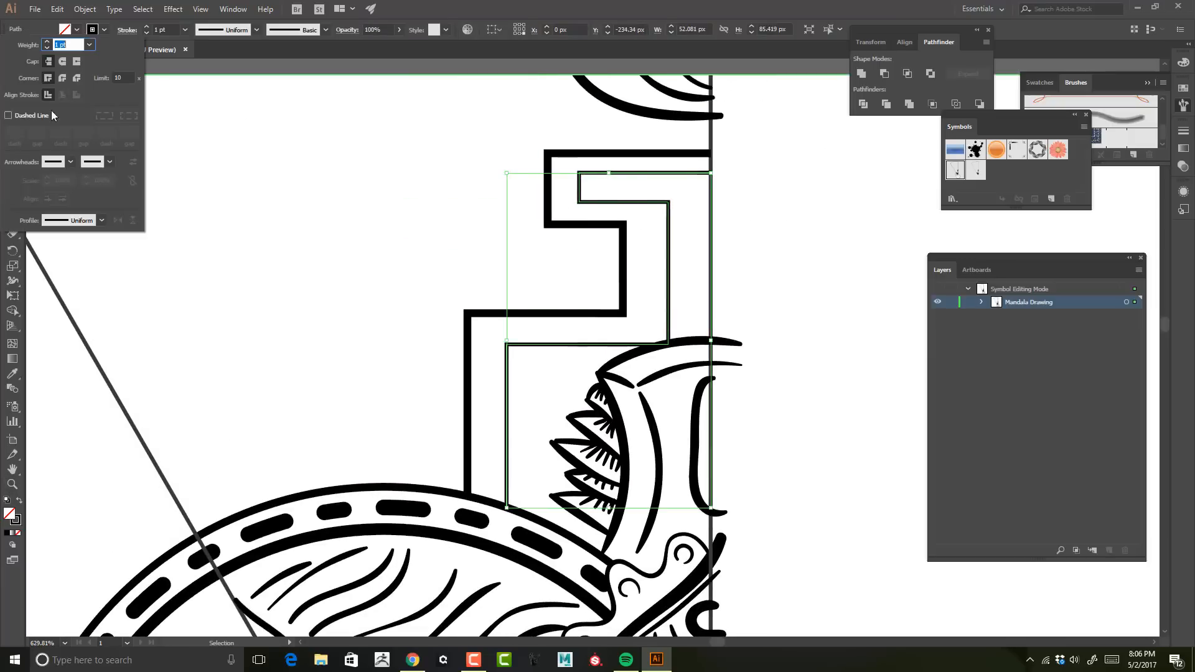
pyautogui.click(8, 115)
pyautogui.press('BackSpace')
pyautogui.press('Tab')
pyautogui.write('5')
pyautogui.press('Tab')
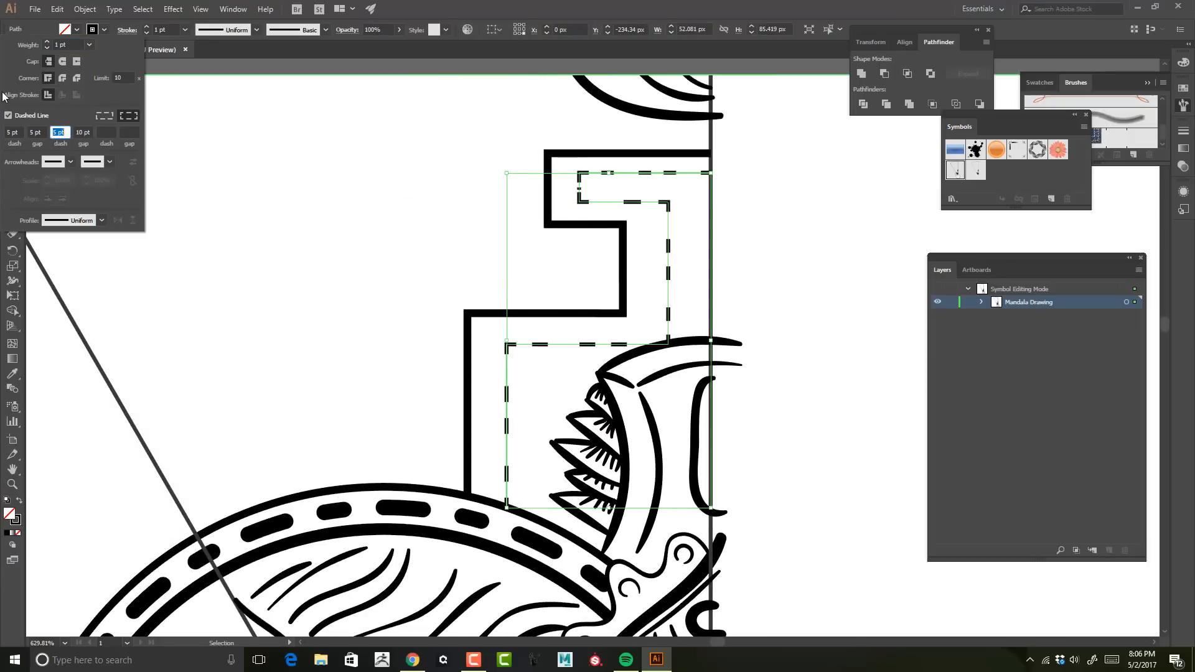
pyautogui.press('Tab')
pyautogui.write('5')
pyautogui.press('Tab')
pyautogui.click(63, 62)
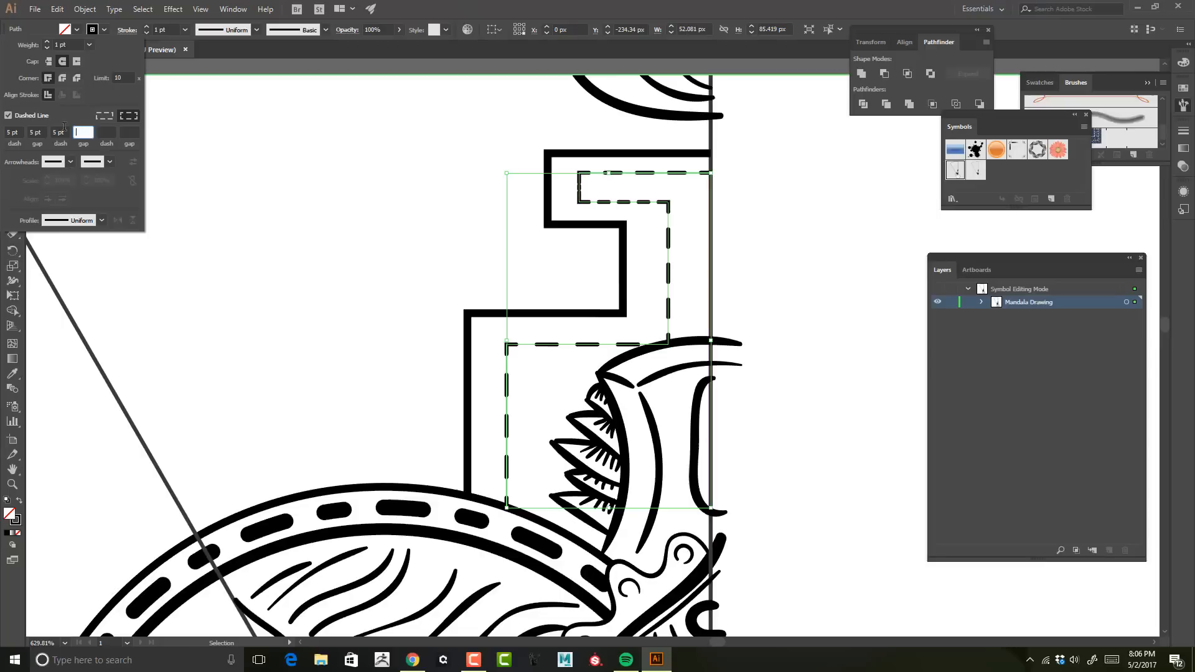
pyautogui.click(41, 132)
# Step: Set the dashed path's stroke weight to 2 pt with projecting caps
pyautogui.click(47, 41)
pyautogui.click(47, 41)
pyautogui.click(48, 41)
pyautogui.click(47, 47)
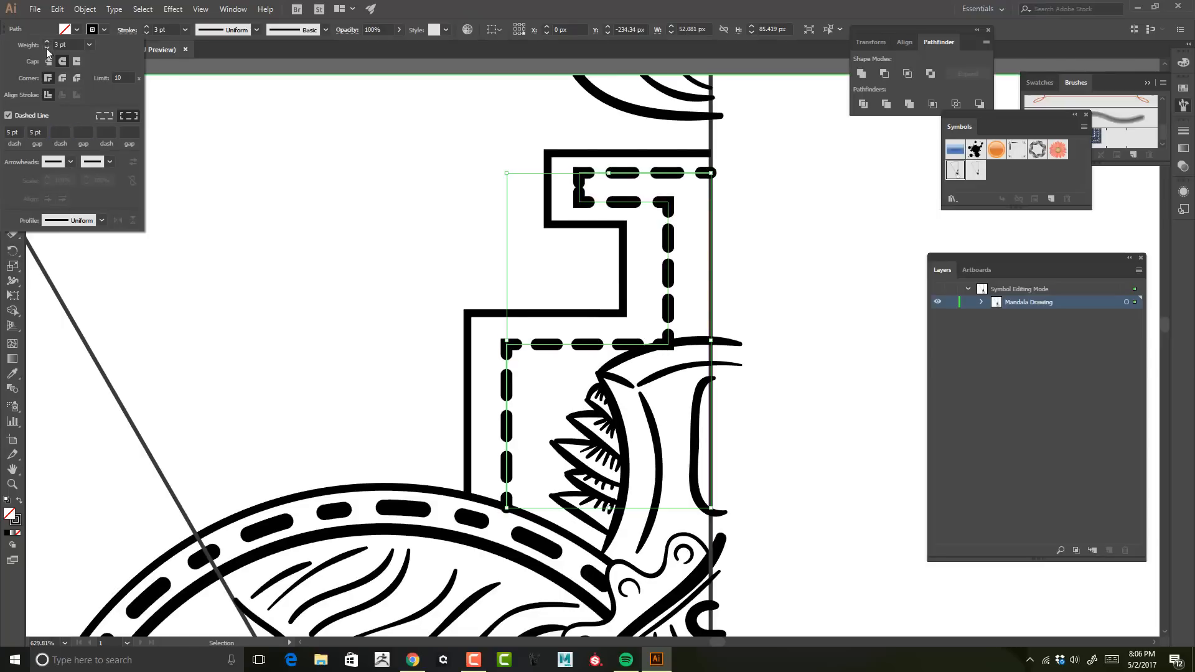
pyautogui.click(75, 61)
pyautogui.click(47, 49)
pyautogui.click(60, 61)
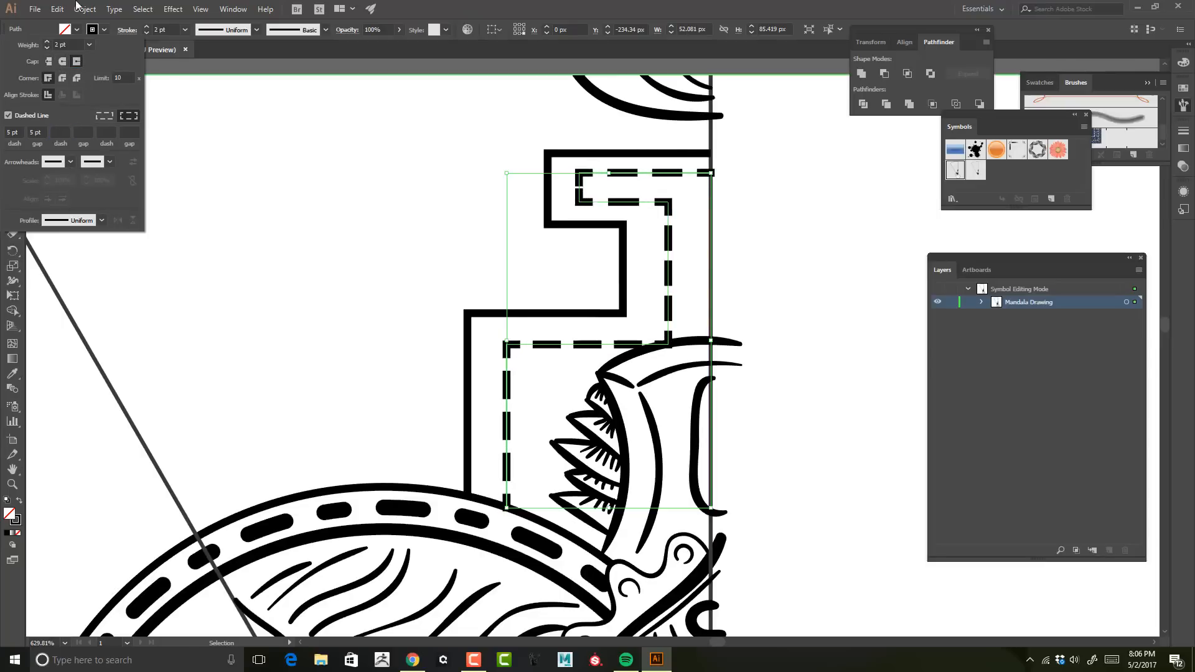
# Step: Nudge the dashed path's neck segment left, closer to the outer outline
pyautogui.click(752, 218)
pyautogui.press('a')
pyautogui.click(668, 203)
pyautogui.keyDown('shift'); pyautogui.click(669, 344); pyautogui.keyUp('shift')
pyautogui.press('Left')
pyautogui.press('Left')
pyautogui.press('Left')
pyautogui.press('Left')
pyautogui.press('Left')
pyautogui.press('Left')
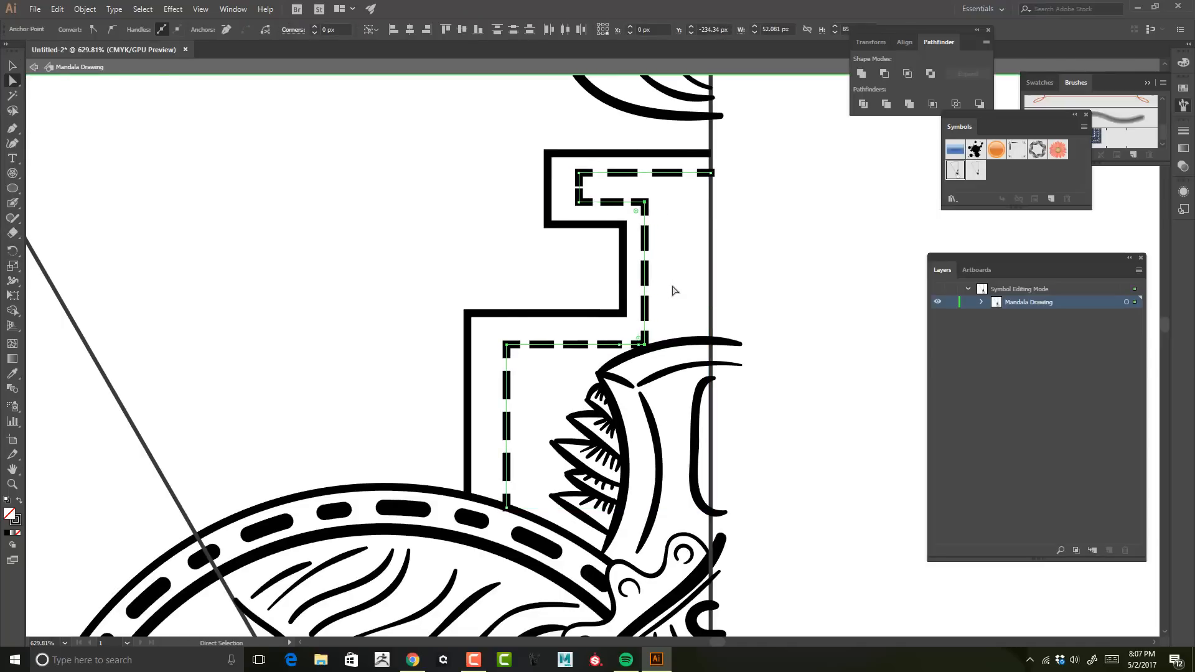
# Step: Nudge the dashed path's lower horizontal segment up, closer to the outer outline
pyautogui.press('z')
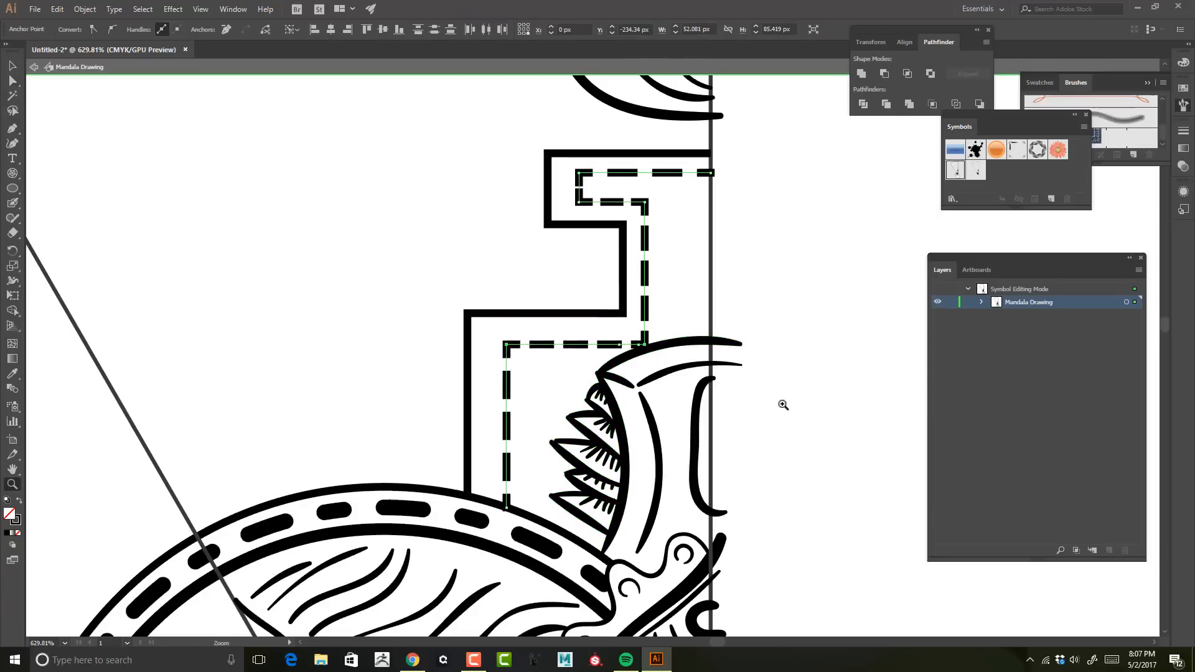
pyautogui.moveTo(613, 370); pyautogui.dragTo(783, 405)
pyautogui.press('a')
pyautogui.keyDown('shift'); pyautogui.click(629, 299); pyautogui.keyUp('shift')
pyautogui.keyDown('shift'); pyautogui.click(682, 299); pyautogui.keyUp('shift')
pyautogui.press('Up')
pyautogui.press('Up')
pyautogui.press('Up')
# Step: Nudge the short vertical dashed segment in the upper block left, closer to the outer outline
pyautogui.moveTo(742, 190); pyautogui.dragTo(658, 549)
pyautogui.click(435, 186)
pyautogui.keyDown('shift'); pyautogui.click(435, 267); pyautogui.keyUp('shift')
pyautogui.press('Left')
pyautogui.press('Left')
pyautogui.press('Left')
# Step: Nudge the dashed path's long lower vertical segment left, closer to the outer outline
pyautogui.moveTo(623, 348); pyautogui.dragTo(506, 373)
pyautogui.moveTo(516, 473); pyautogui.dragTo(592, 215)
pyautogui.click(499, 218)
pyautogui.keyDown('shift'); pyautogui.click(499, 454); pyautogui.keyUp('shift')
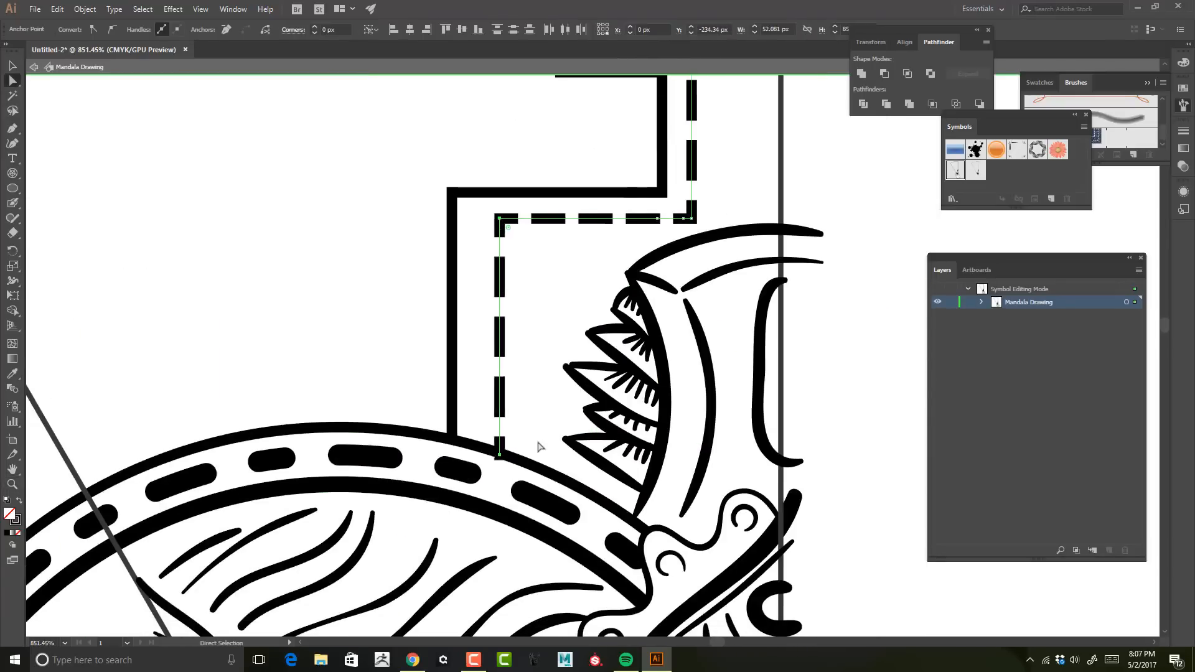
pyautogui.press('Left')
pyautogui.press('Left')
pyautogui.press('Left')
# Step: Nudge the dashed path's bottom endpoint up to the ring's outer edge and deselect the path
pyautogui.click(540, 447)
pyautogui.click(483, 455)
pyautogui.press('Up')
pyautogui.press('Up')
pyautogui.press('Up')
pyautogui.press('z')
pyautogui.moveTo(577, 336); pyautogui.dragTo(398, 329)
pyautogui.hotkey('ctrl', 'shift', 'a')
pyautogui.moveTo(778, 299); pyautogui.dragTo(764, 310)
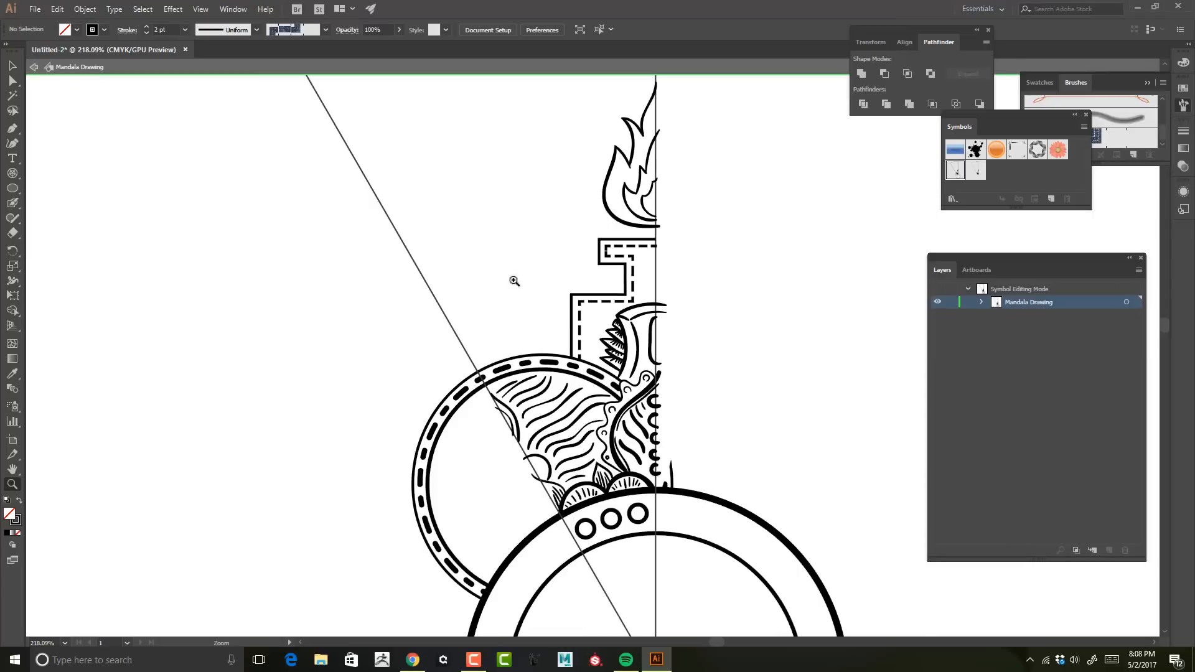
# Step: Try swapping the fill and stroke colours of the outer stepped outline
pyautogui.moveTo(628, 285); pyautogui.dragTo(827, 299)
pyautogui.moveTo(767, 413); pyautogui.dragTo(681, 398)
pyautogui.press('v')
pyautogui.click(686, 325)
pyautogui.click(19, 501)
pyautogui.click(19, 500)
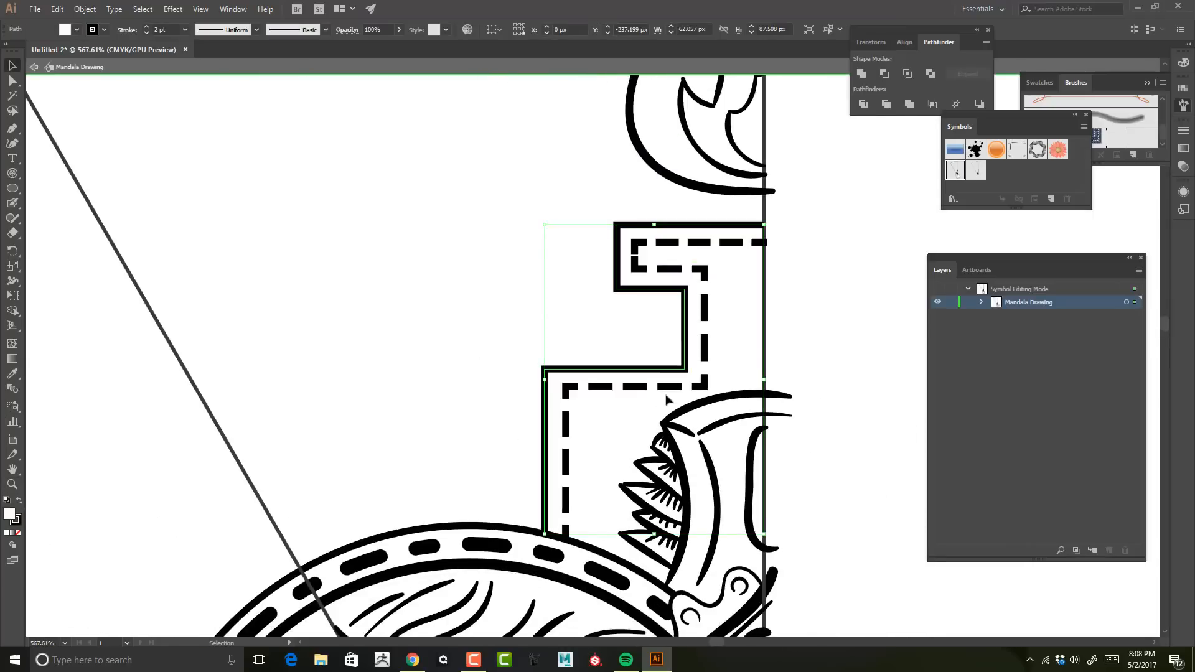
pyautogui.click(670, 388)
pyautogui.press('z')
pyautogui.moveTo(512, 349); pyautogui.dragTo(474, 253)
pyautogui.moveTo(565, 339); pyautogui.dragTo(499, 313)
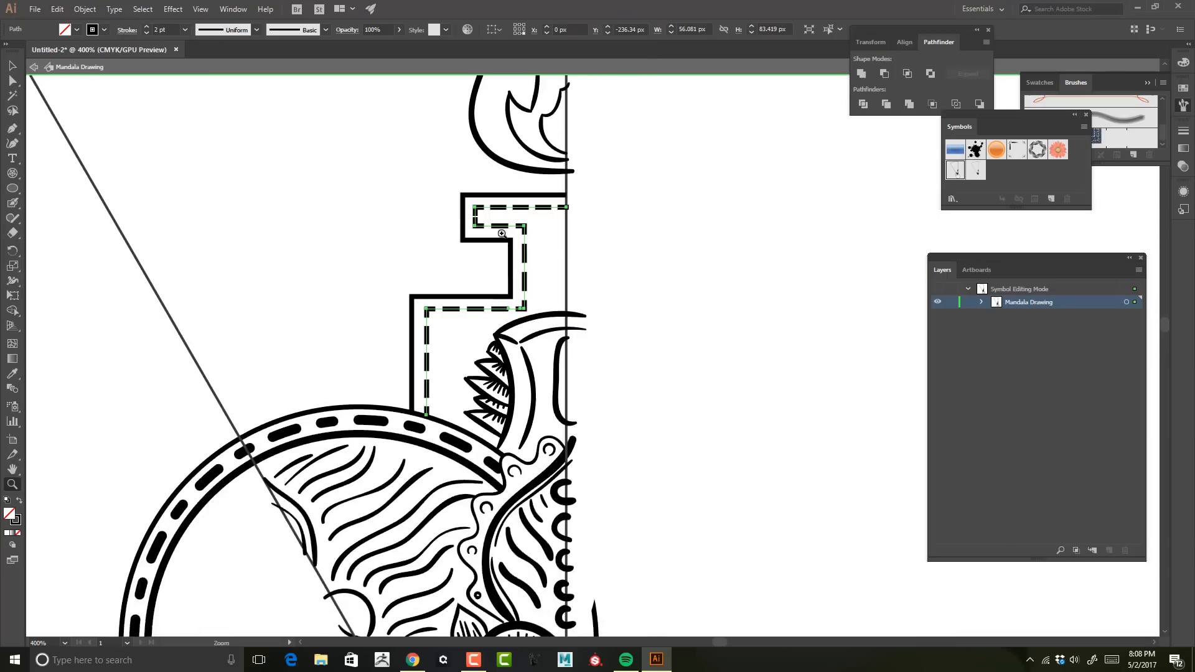
# Step: Extend the outer stepped outline past the vertical guide and close it across the ring with the Pen tool
pyautogui.press('p')
pyautogui.click(566, 195)
pyautogui.click(586, 195)
pyautogui.click(583, 474)
pyautogui.click(484, 464)
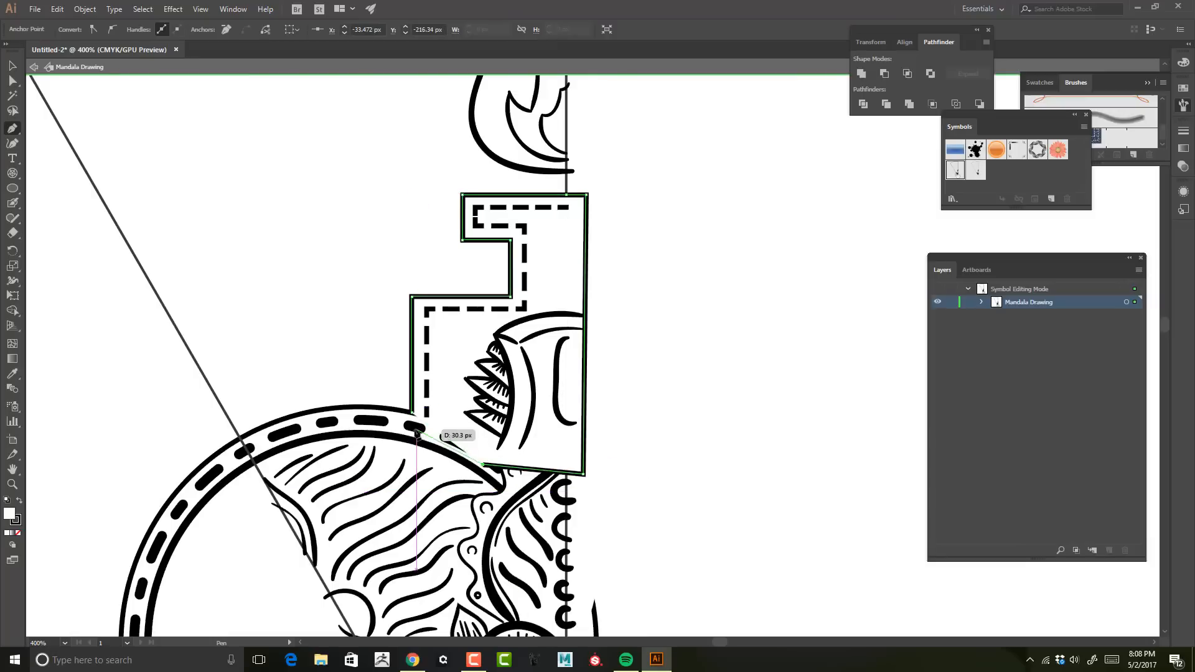
pyautogui.click(412, 428)
pyautogui.click(412, 411)
# Step: Fill the closed stepped shape with black, remove its stroke and send it to the back
pyautogui.press('v')
pyautogui.hotkey('shift', 'x')
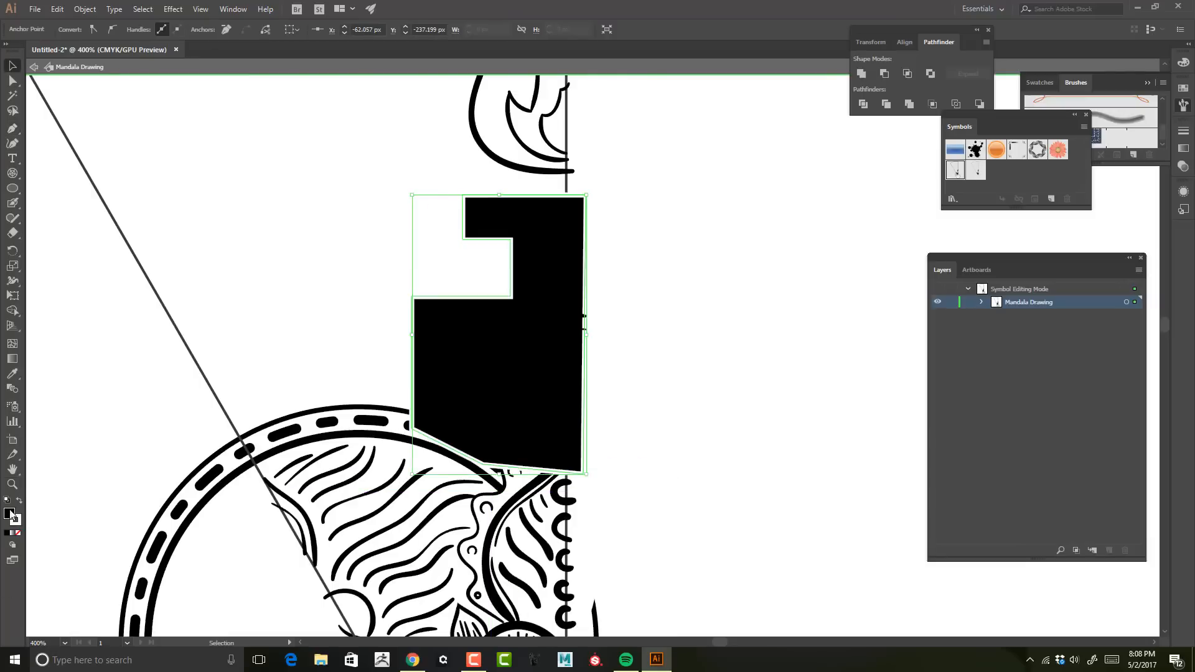
pyautogui.click(576, 256)
pyautogui.click(104, 30)
pyautogui.click(7, 51)
pyautogui.click(548, 261)
pyautogui.hotkey('ctrl', 'shift', '[')
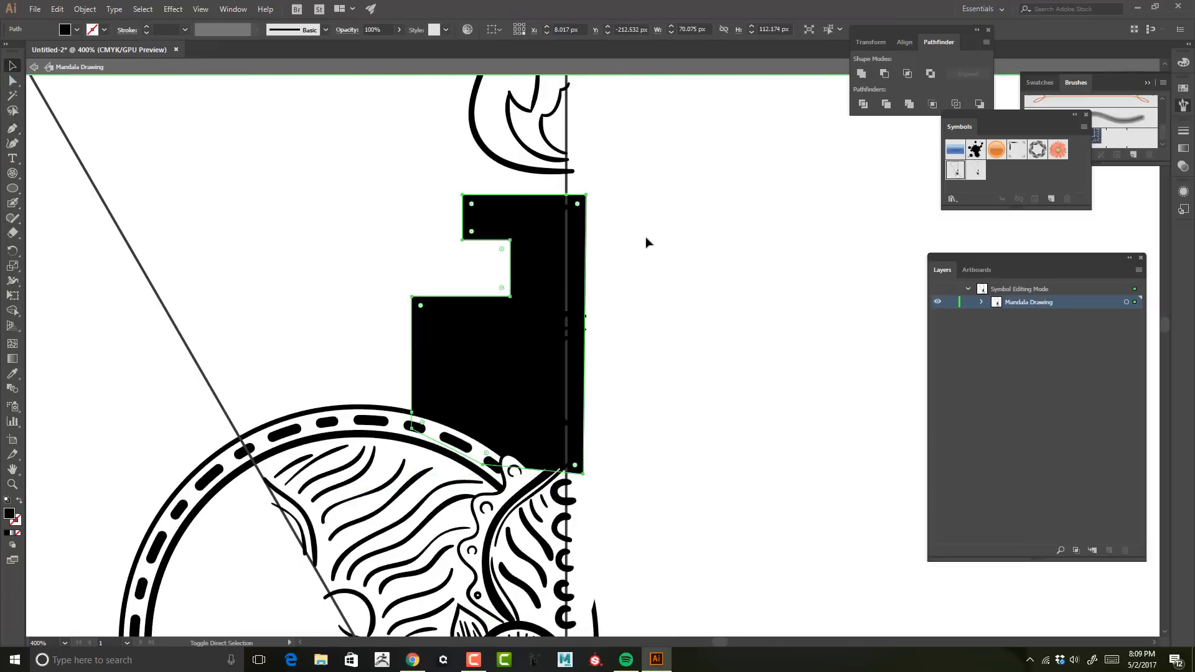
# Step: Change the dashed stepped path's stroke colour to white
pyautogui.click(489, 311)
pyautogui.click(103, 30)
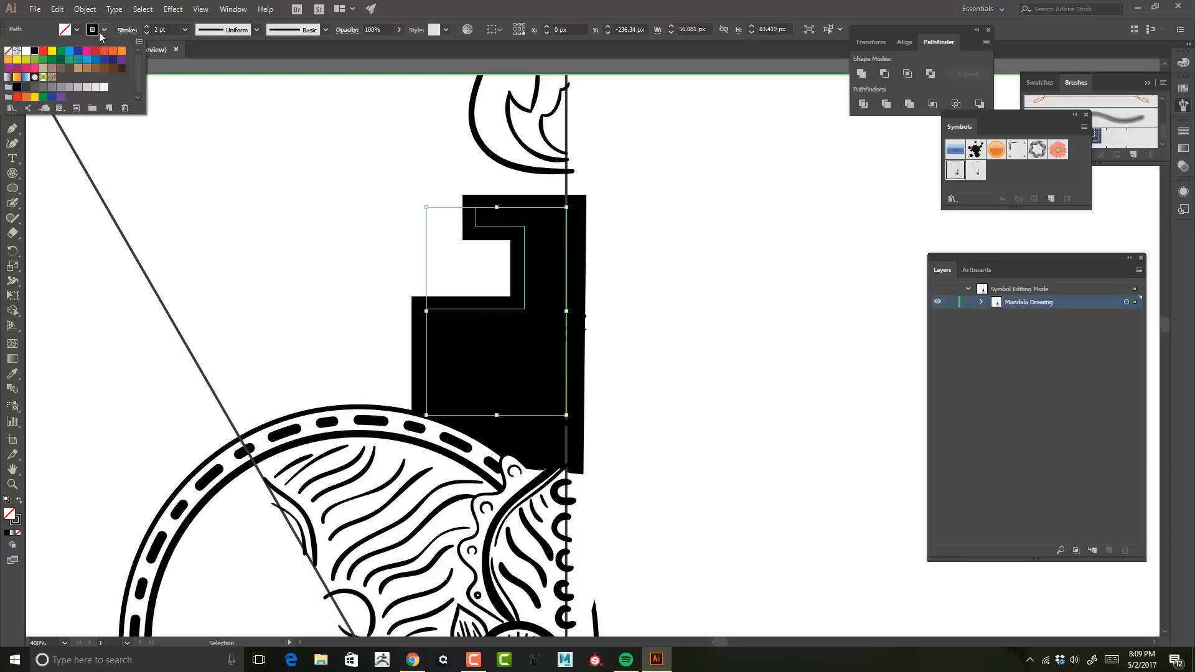
pyautogui.click(26, 51)
pyautogui.click(754, 293)
pyautogui.moveTo(755, 293)
pyautogui.mouseDown()
pyautogui.moveTo(735, 271)
pyautogui.moveTo(733, 219)
pyautogui.mouseUp()
pyautogui.moveTo(732, 219); pyautogui.dragTo(778, 230)
# Step: Swap the black stepped shape's fill and stroke so it shows only as an outline around the pillar
pyautogui.press('v')
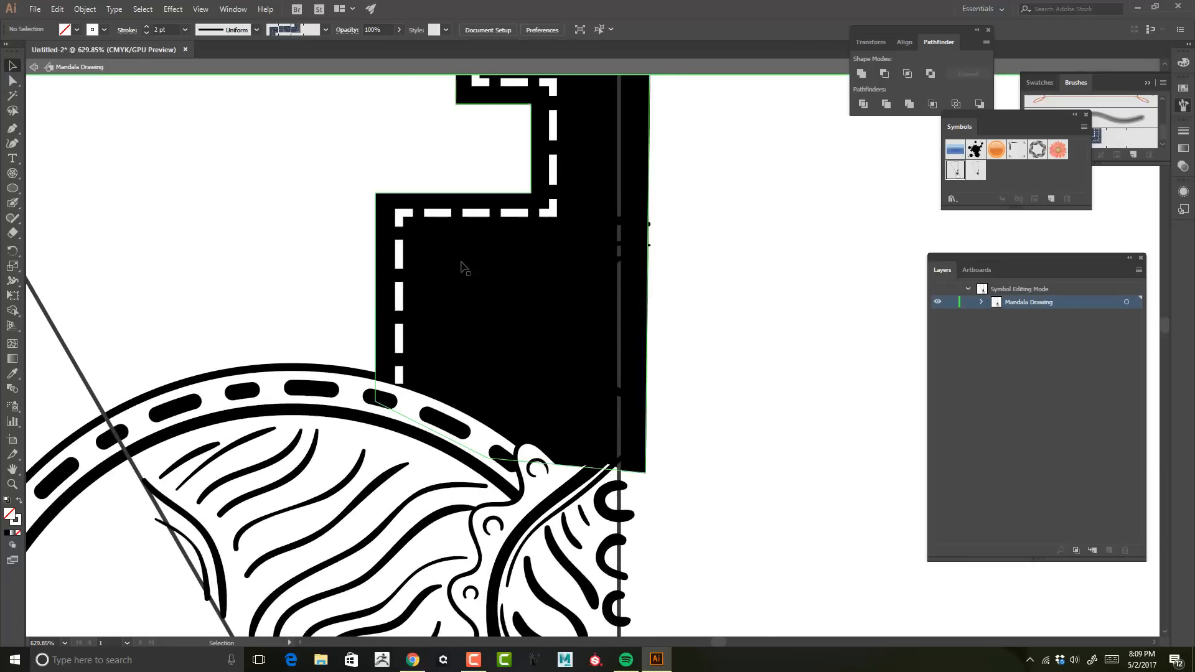
pyautogui.click(461, 268)
pyautogui.click(19, 500)
pyautogui.moveTo(804, 275)
pyautogui.mouseDown()
pyautogui.moveTo(769, 230)
pyautogui.moveTo(784, 277)
pyautogui.mouseUp()
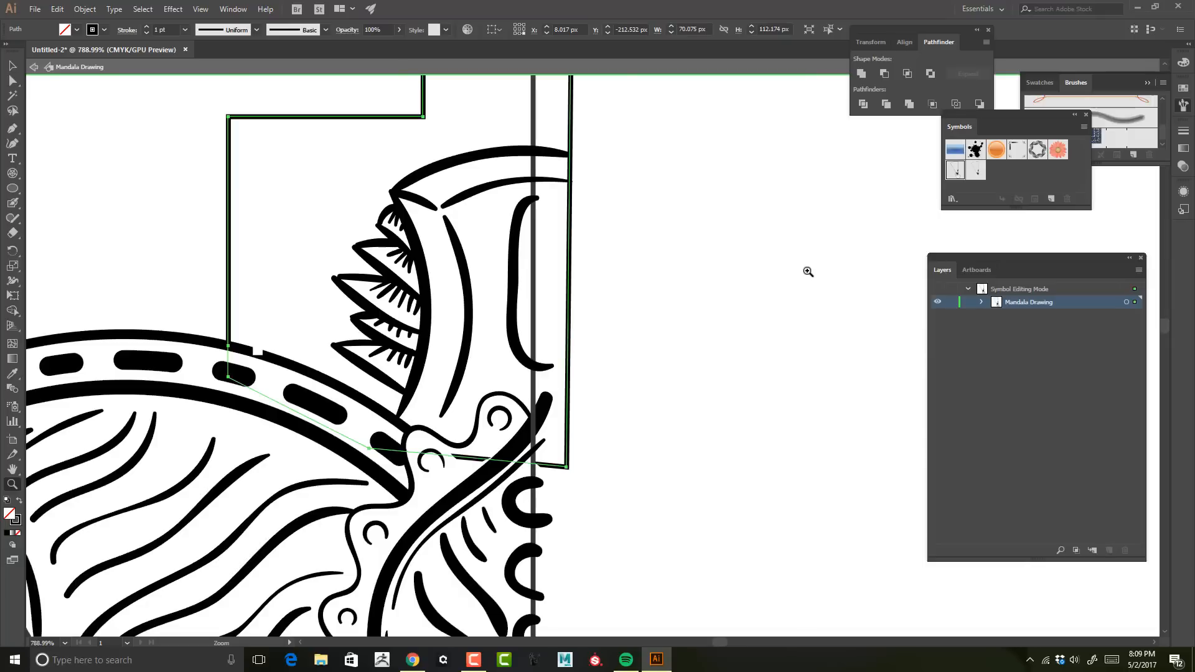
# Step: Paint a solid white area over the pillar and its leaf spikes with the Blob Brush
pyautogui.click(563, 511)
pyautogui.hotkey('shift', 'b')
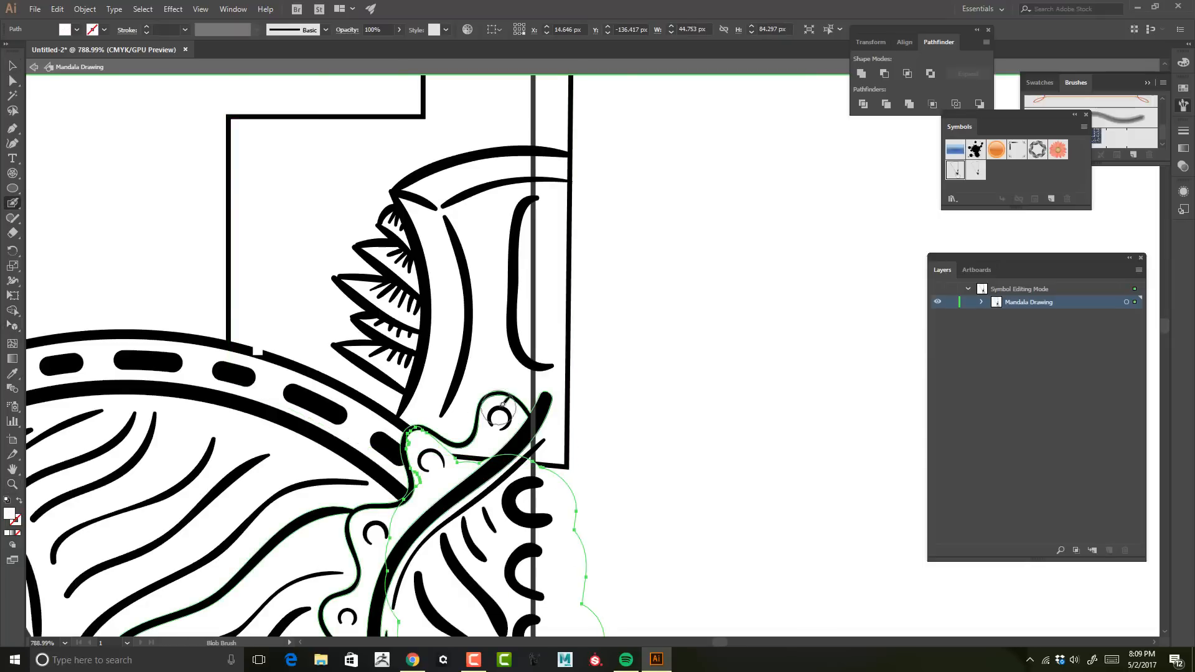
pyautogui.moveTo(502, 409); pyautogui.dragTo(443, 416)
pyautogui.moveTo(438, 295)
pyautogui.mouseDown()
pyautogui.moveTo(563, 170)
pyautogui.moveTo(527, 424)
pyautogui.mouseUp()
pyautogui.moveTo(429, 264)
pyautogui.mouseDown()
pyautogui.moveTo(405, 368)
pyautogui.moveTo(421, 247)
pyautogui.mouseUp()
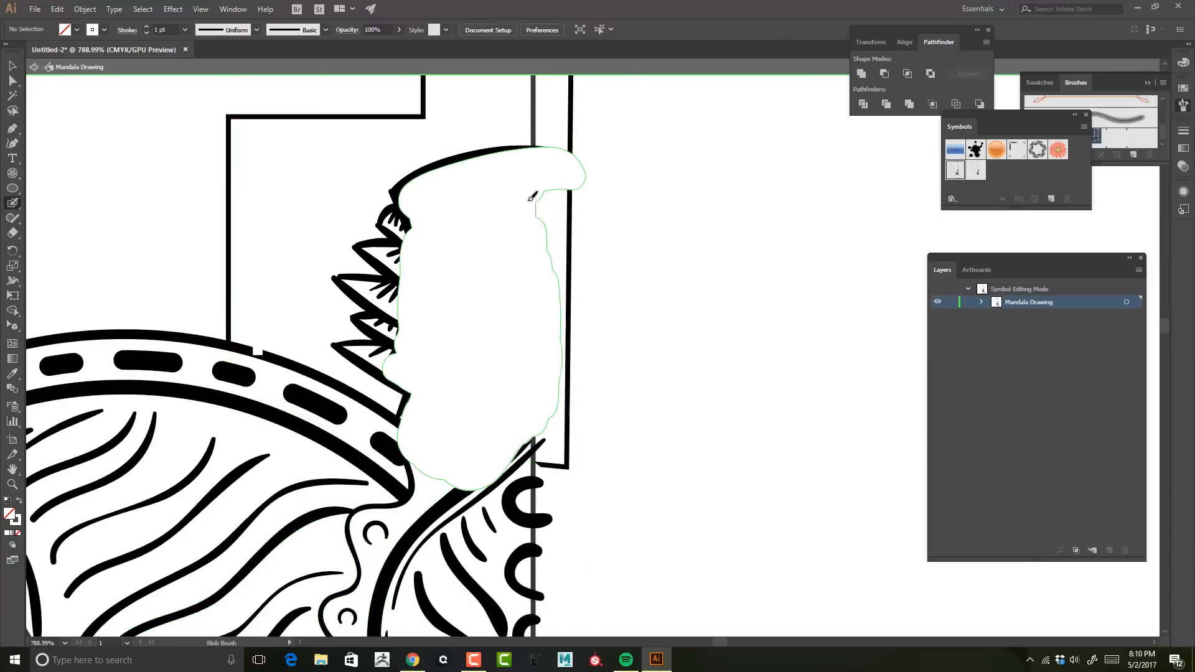
pyautogui.moveTo(532, 196)
pyautogui.mouseDown()
pyautogui.moveTo(399, 218)
pyautogui.moveTo(395, 302)
pyautogui.mouseUp()
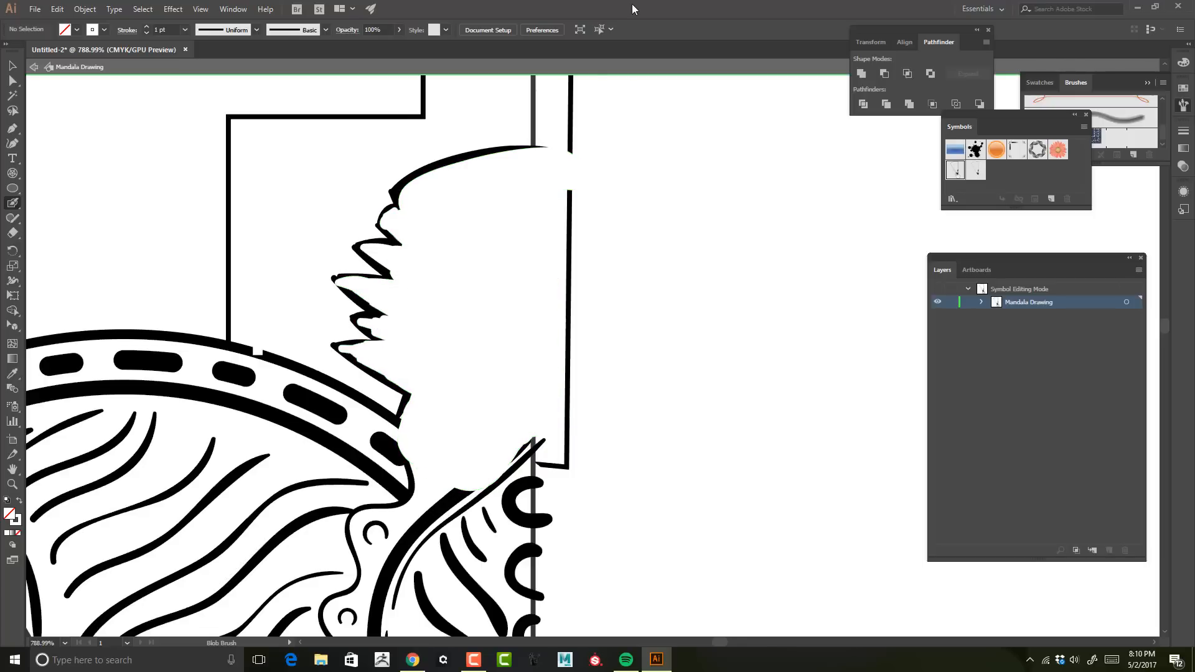
# Step: Send the white area behind the pillar's line art and swap the stepped shape back to a black fill
pyautogui.press('v')
pyautogui.click(485, 176)
pyautogui.hotkey('ctrl', 'shift', '[')
pyautogui.click(351, 116)
pyautogui.click(19, 501)
# Step: Leave symbol editing and examine the black pedestals, pillars and flames repeated around the mandala
pyautogui.click(14, 484)
pyautogui.moveTo(652, 331); pyautogui.dragTo(554, 337)
pyautogui.moveTo(647, 137); pyautogui.dragTo(656, 195)
pyautogui.click(34, 67)
pyautogui.moveTo(560, 280); pyautogui.dragTo(448, 293)
pyautogui.moveTo(796, 497); pyautogui.dragTo(692, 187)
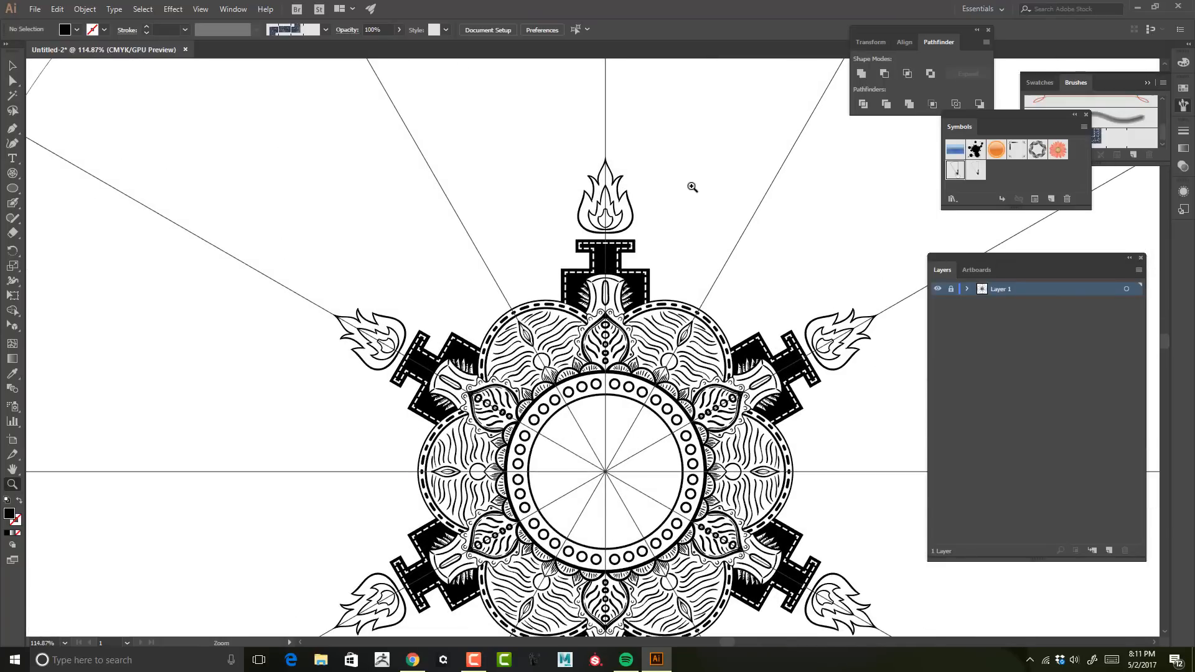
pyautogui.moveTo(572, 304); pyautogui.dragTo(679, 298)
pyautogui.moveTo(530, 143); pyautogui.dragTo(523, 268)
# Step: Reopen the Mandala Drawing symbol and paint a large S-curve from the dashed ring up across the slanted guide
pyautogui.doubleClick(959, 174)
pyautogui.moveTo(535, 137); pyautogui.dragTo(696, 598)
pyautogui.moveTo(603, 336); pyautogui.dragTo(481, 372)
pyautogui.moveTo(436, 421); pyautogui.dragTo(408, 356)
pyautogui.moveTo(409, 357)
pyautogui.mouseDown()
pyautogui.moveTo(506, 243)
pyautogui.moveTo(203, 77)
pyautogui.mouseUp()
pyautogui.moveTo(428, 217); pyautogui.dragTo(488, 317)
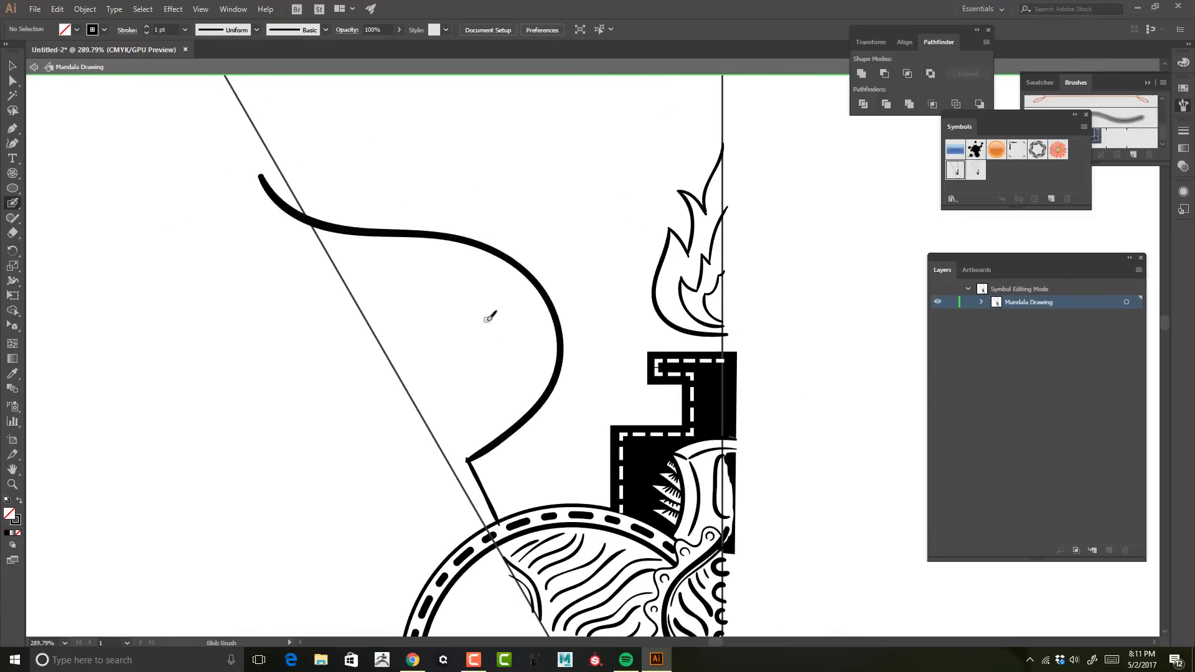
# Step: Undo the large S-curve across the slanted guide and try replacement strokes above the dashed ring
pyautogui.hotkey('ctrl', 'z')
pyautogui.hotkey('ctrl', 'z')
pyautogui.moveTo(508, 516)
pyautogui.mouseDown()
pyautogui.moveTo(442, 397)
pyautogui.moveTo(237, 111)
pyautogui.moveTo(333, 214)
pyautogui.moveTo(475, 516)
pyautogui.mouseUp()
pyautogui.hotkey('ctrl', 'z')
pyautogui.moveTo(568, 284)
pyautogui.mouseDown()
pyautogui.moveTo(568, 255)
pyautogui.moveTo(618, 220)
pyautogui.mouseUp()
pyautogui.hotkey('ctrl', 'z')
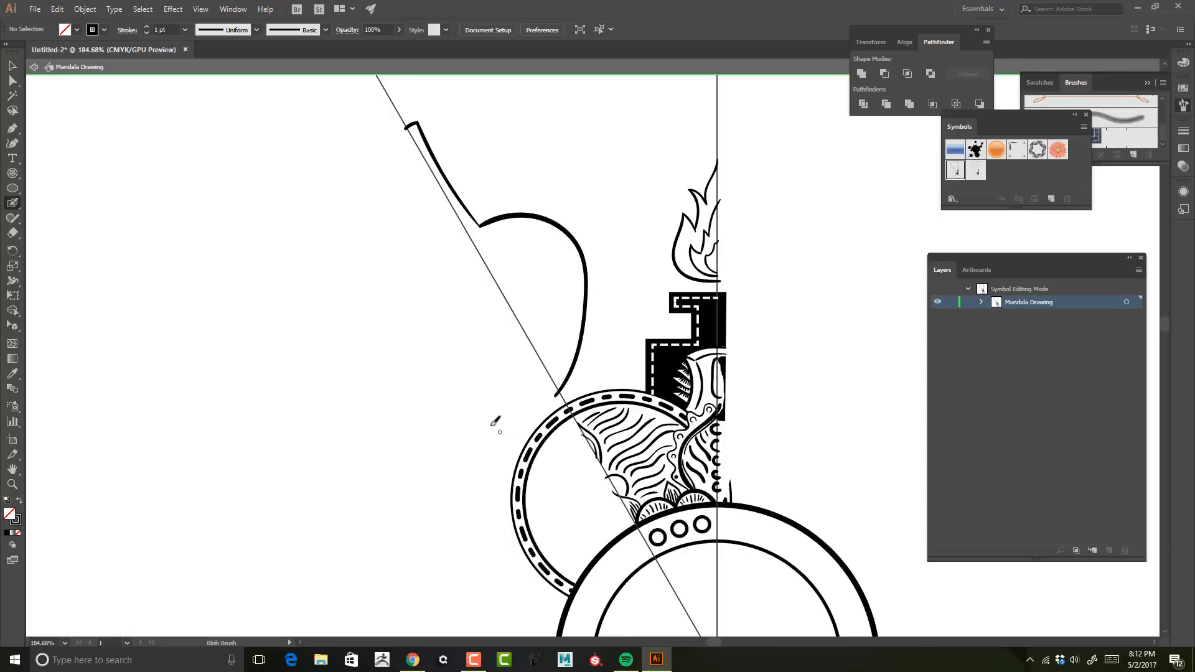
# Step: Try a rounded lobe beside the slanted guide above the dashed ring, then undo its strokes
pyautogui.hotkey('ctrl', 'z')
pyautogui.moveTo(540, 270)
pyautogui.mouseDown()
pyautogui.moveTo(582, 300)
pyautogui.moveTo(530, 314)
pyautogui.moveTo(547, 316)
pyautogui.mouseUp()
pyautogui.hotkey('ctrl', 'z')
pyautogui.moveTo(547, 315); pyautogui.dragTo(546, 350)
pyautogui.hotkey('ctrl', 'z')
pyautogui.hotkey('ctrl', 'z')
pyautogui.hotkey('ctrl', 'z')
pyautogui.hotkey('ctrl', 'z')
pyautogui.hotkey('ctrl', 'z')
pyautogui.moveTo(478, 226)
pyautogui.mouseDown()
pyautogui.moveTo(498, 216)
pyautogui.moveTo(559, 269)
pyautogui.mouseUp()
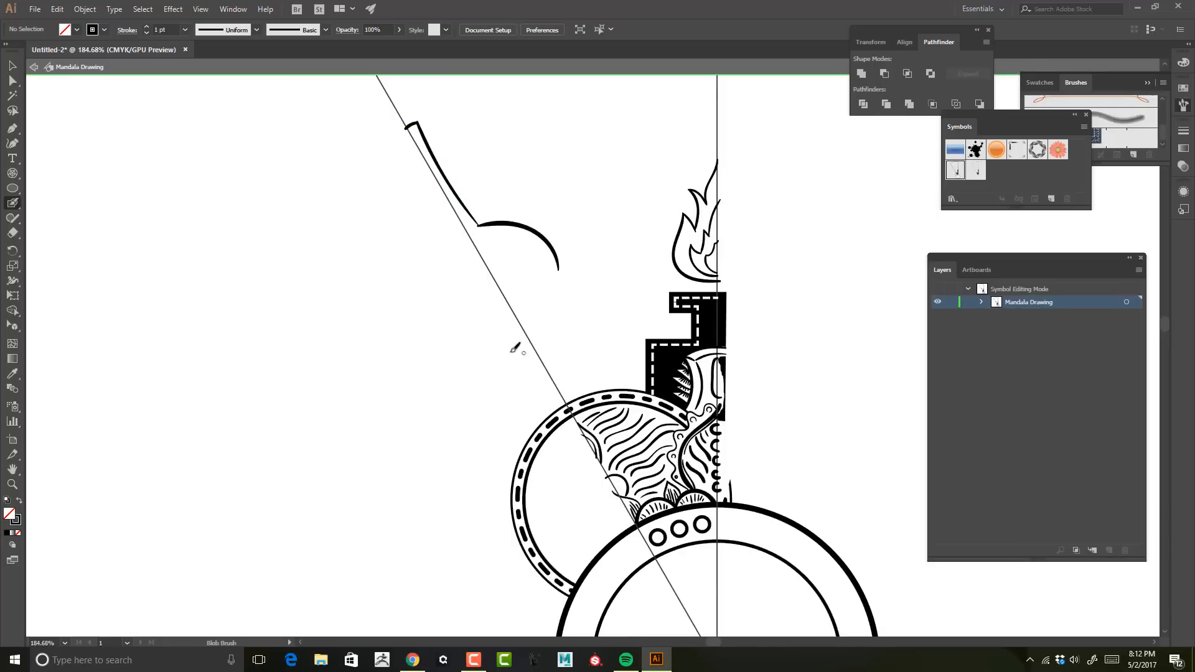
pyautogui.hotkey('ctrl', 'z')
pyautogui.hotkey('ctrl', 'z')
pyautogui.hotkey('ctrl', 'z')
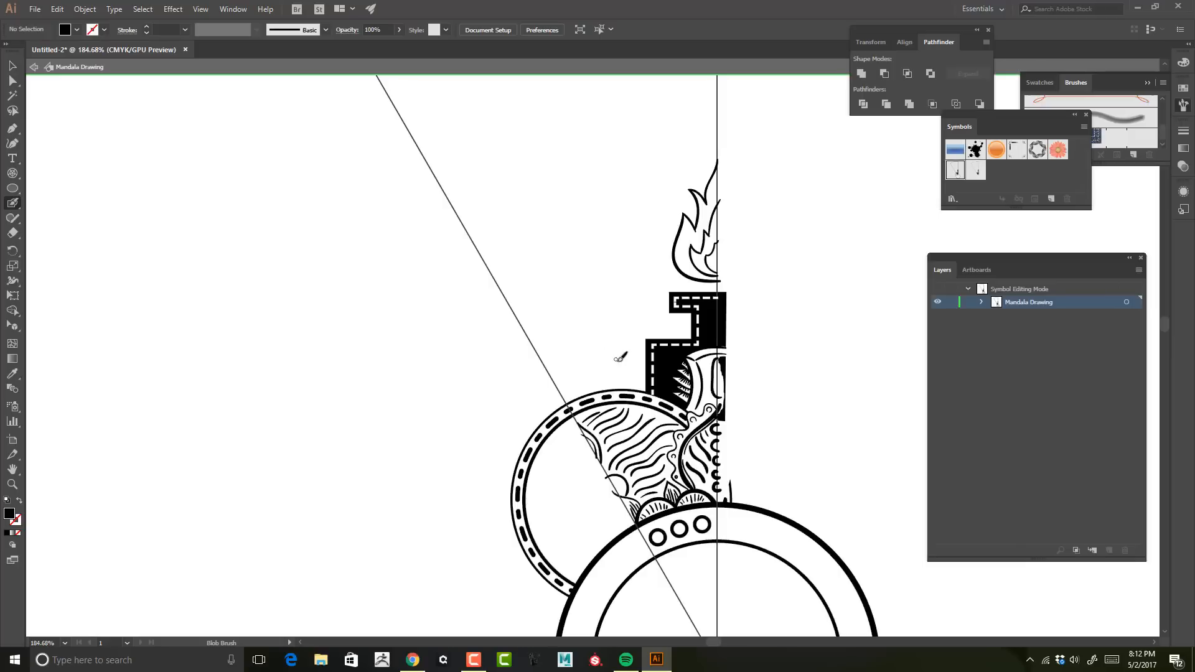
# Step: Paint a thick wavy line from the black pedestal's outer edge up to the slanted guide
pyautogui.hotkey('ctrl', 'space')
pyautogui.click(603, 343)
pyautogui.moveTo(603, 342); pyautogui.dragTo(533, 294)
pyautogui.click(533, 292)
pyautogui.moveTo(549, 201); pyautogui.dragTo(605, 272)
pyautogui.moveTo(583, 349)
pyautogui.mouseDown()
pyautogui.moveTo(573, 188)
pyautogui.moveTo(535, 317)
pyautogui.mouseUp()
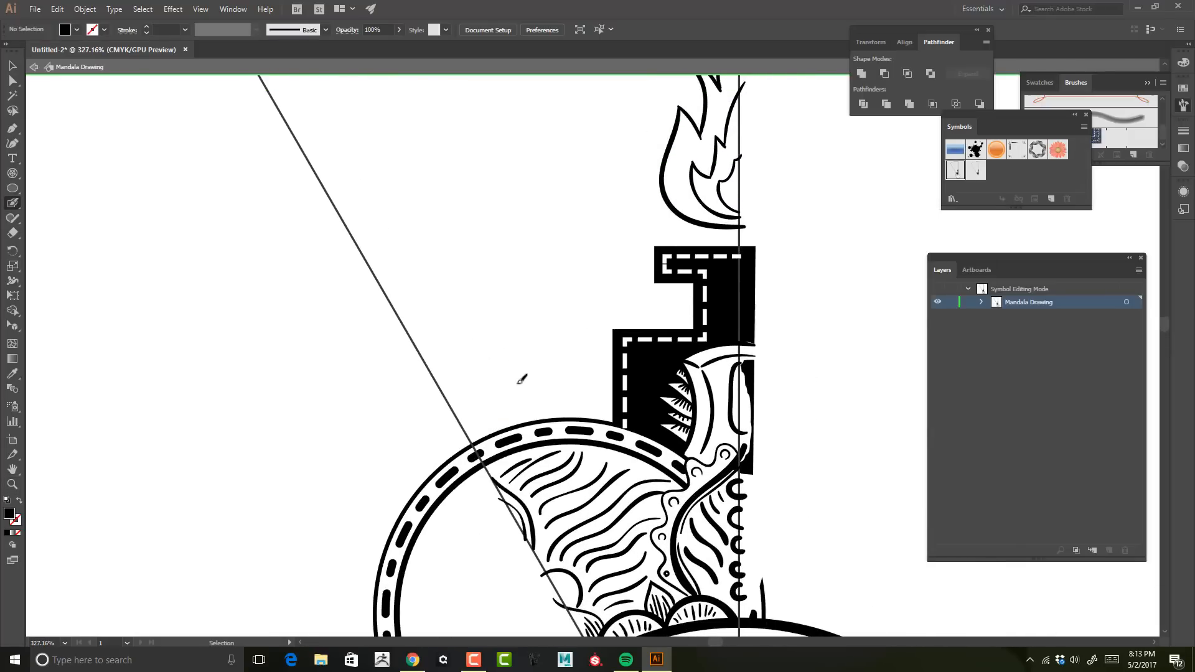
pyautogui.moveTo(603, 385); pyautogui.dragTo(326, 205)
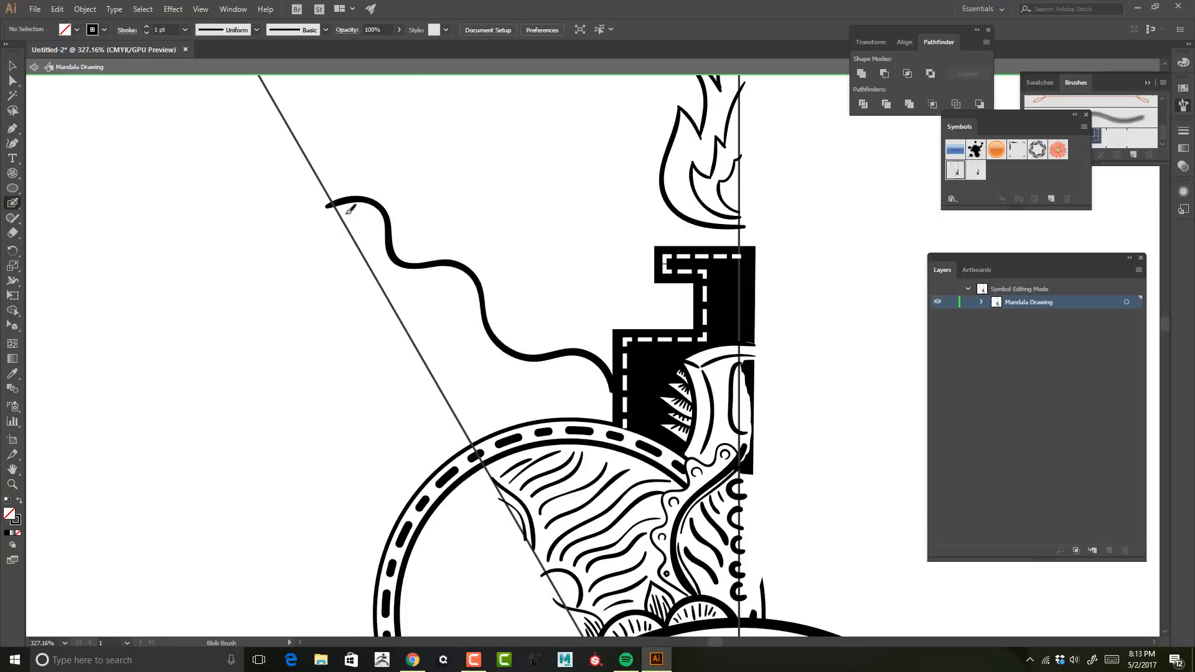
pyautogui.moveTo(451, 276); pyautogui.dragTo(466, 285)
pyautogui.hotkey('ctrl', 'z')
pyautogui.hotkey('ctrl', 'z')
pyautogui.hotkey('ctrl', 'z')
# Step: Paint two thinner wavy lines beneath the thick one and short hatch strokes connecting them to the dashed ring
pyautogui.moveTo(331, 212); pyautogui.dragTo(374, 222)
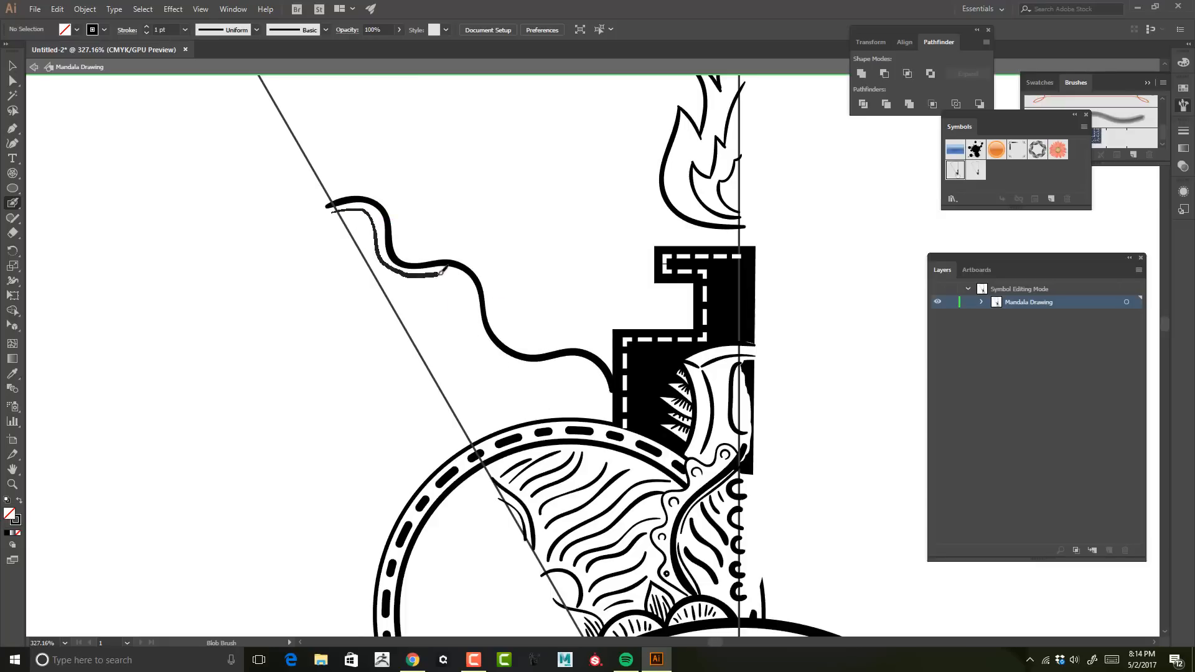
pyautogui.moveTo(544, 367); pyautogui.dragTo(613, 434)
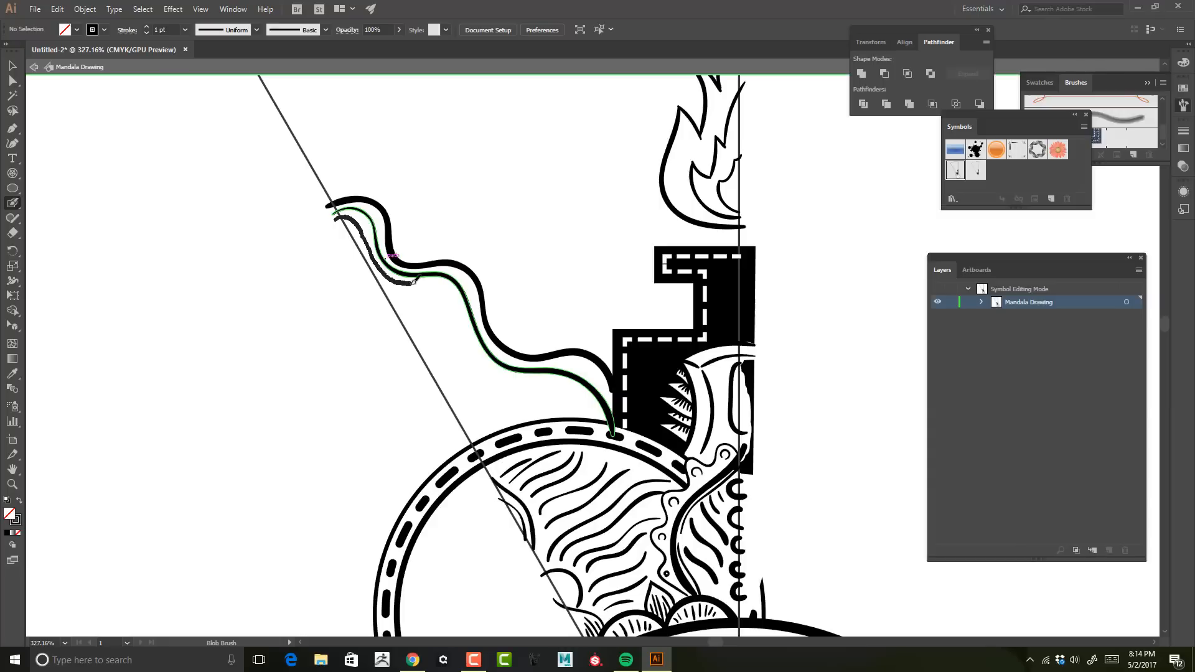
pyautogui.moveTo(531, 382); pyautogui.dragTo(588, 429)
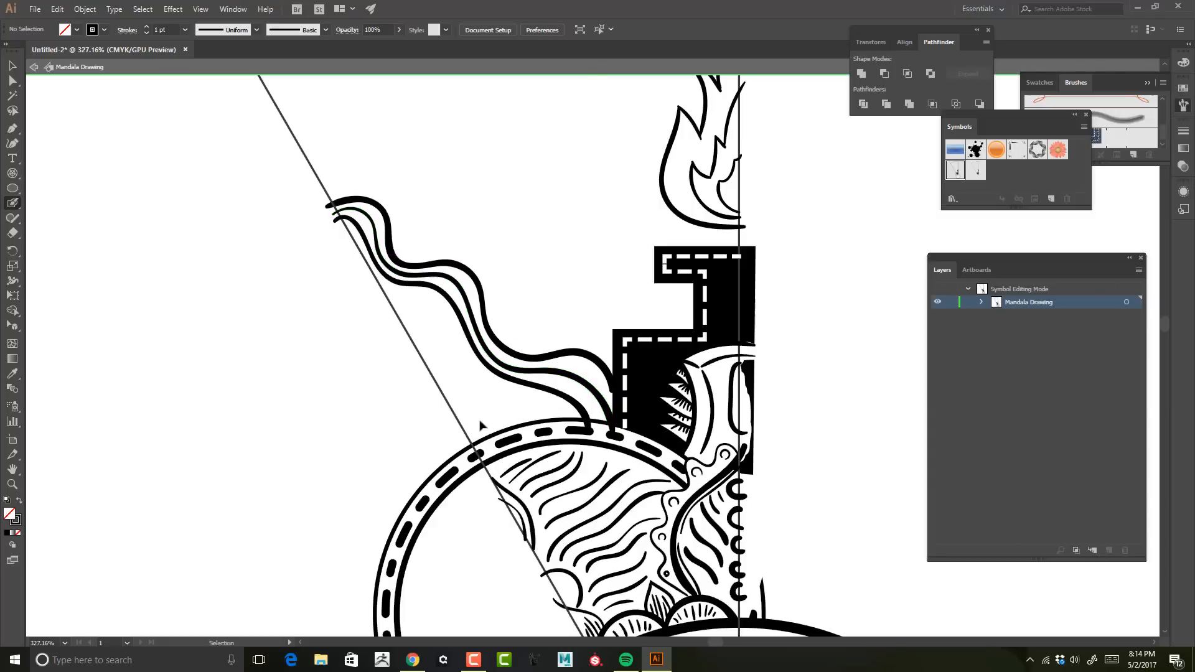
pyautogui.moveTo(565, 418); pyautogui.dragTo(551, 386)
pyautogui.moveTo(540, 421); pyautogui.dragTo(536, 386)
pyautogui.moveTo(506, 430); pyautogui.dragTo(521, 384)
pyautogui.moveTo(486, 436)
pyautogui.mouseDown()
pyautogui.moveTo(505, 374)
pyautogui.moveTo(489, 367)
pyautogui.mouseUp()
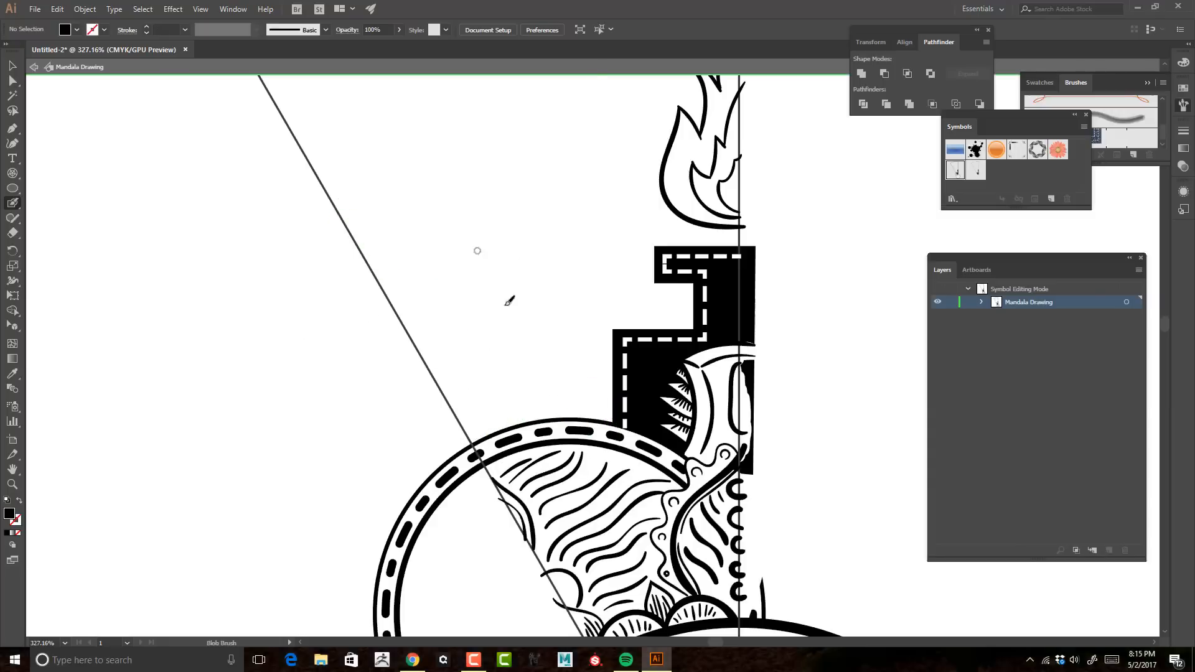
# Step: Remove the wavy lines and hatching and paint a short dash inside each of the three small ring circles
pyautogui.moveTo(626, 255); pyautogui.dragTo(474, 234)
pyautogui.moveTo(610, 430)
pyautogui.mouseDown()
pyautogui.moveTo(583, 342)
pyautogui.moveTo(709, 317)
pyautogui.moveTo(785, 319)
pyautogui.mouseUp()
pyautogui.click(773, 328)
pyautogui.hotkey('ctrl', 'z')
pyautogui.moveTo(662, 350); pyautogui.dragTo(679, 343)
pyautogui.moveTo(565, 388); pyautogui.dragTo(583, 382)
pyautogui.moveTo(744, 560); pyautogui.dragTo(653, 542)
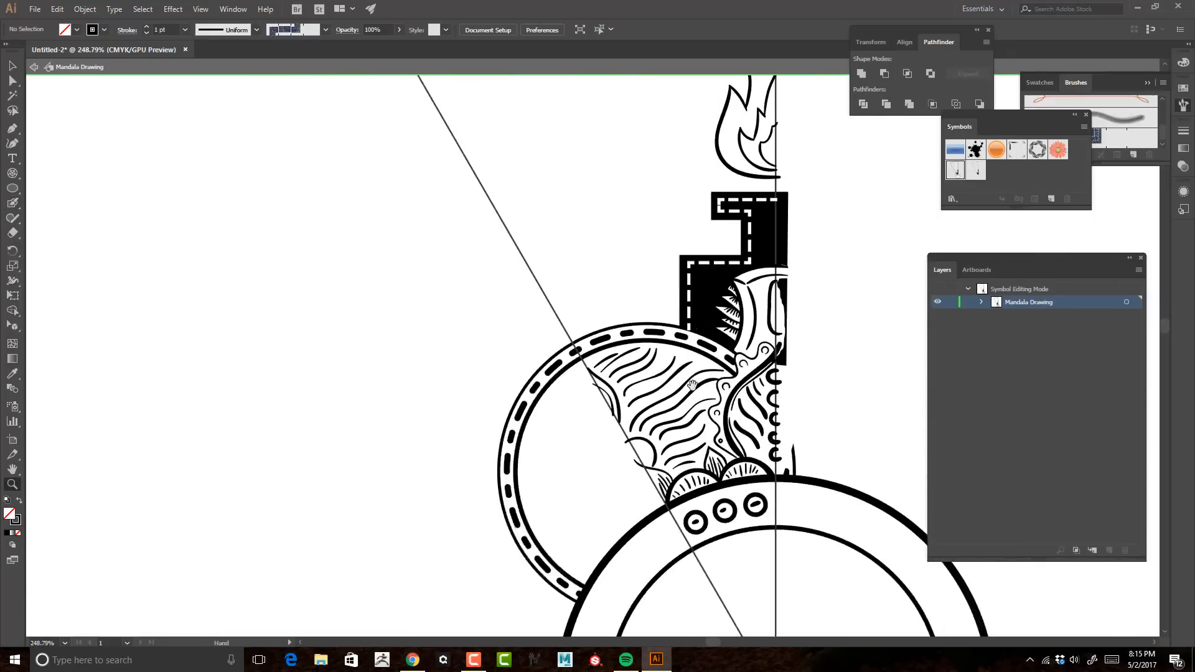
# Step: Try a curled leaf outline between the slanted guide and the flame, then undo it
pyautogui.moveTo(654, 267); pyautogui.dragTo(679, 288)
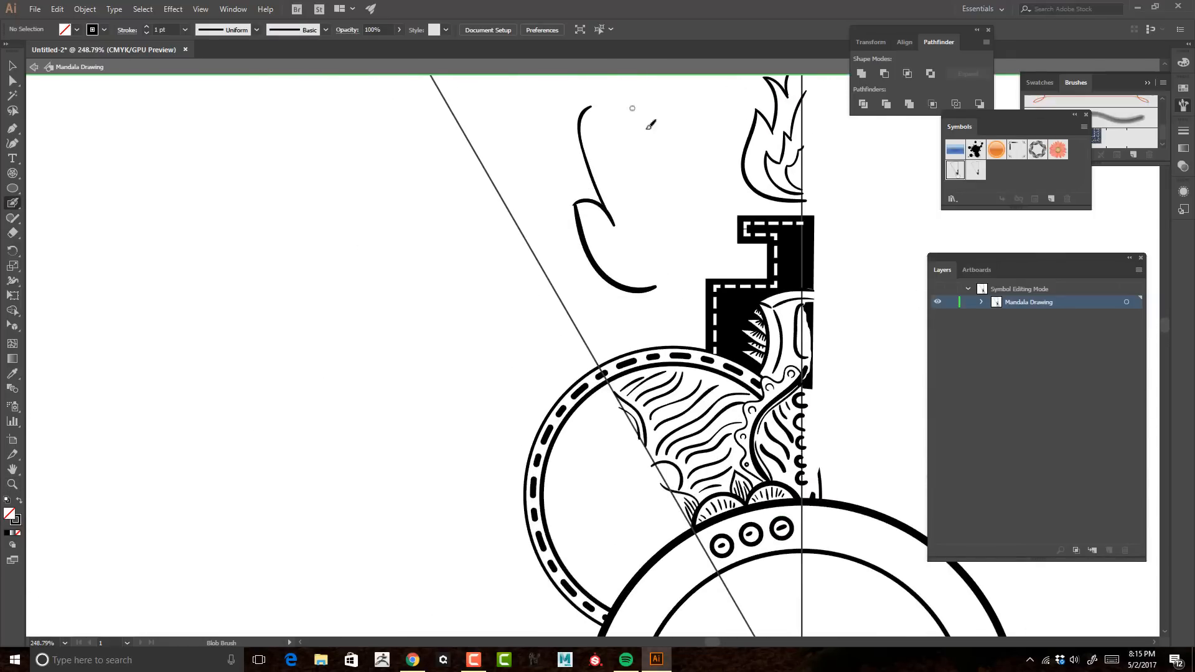
pyautogui.moveTo(626, 93)
pyautogui.mouseDown()
pyautogui.moveTo(691, 273)
pyautogui.moveTo(582, 201)
pyautogui.mouseUp()
pyautogui.hotkey('ctrl', 'z')
pyautogui.hotkey('ctrl', 'z')
pyautogui.hotkey('ctrl', 'z')
pyautogui.hotkey('ctrl', 'z')
pyautogui.hotkey('ctrl', 'z')
pyautogui.hotkey('ctrl', 'z')
pyautogui.hotkey('ctrl', 'z')
pyautogui.moveTo(627, 92); pyautogui.dragTo(672, 274)
pyautogui.hotkey('ctrl', 'z')
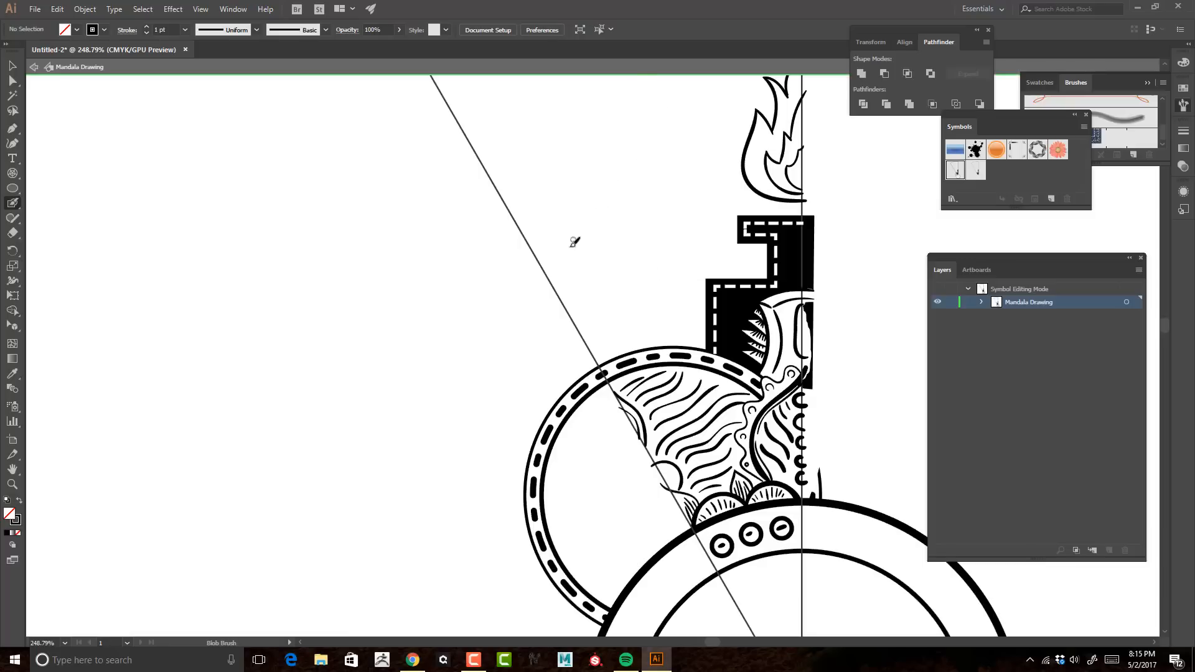
pyautogui.hotkey('ctrl', 'z')
# Step: Try a triangular wedge with a curved edge between the slanted guide and flame, then a narrow eye with lashes
pyautogui.moveTo(584, 137)
pyautogui.mouseDown()
pyautogui.moveTo(667, 262)
pyautogui.moveTo(601, 138)
pyautogui.mouseUp()
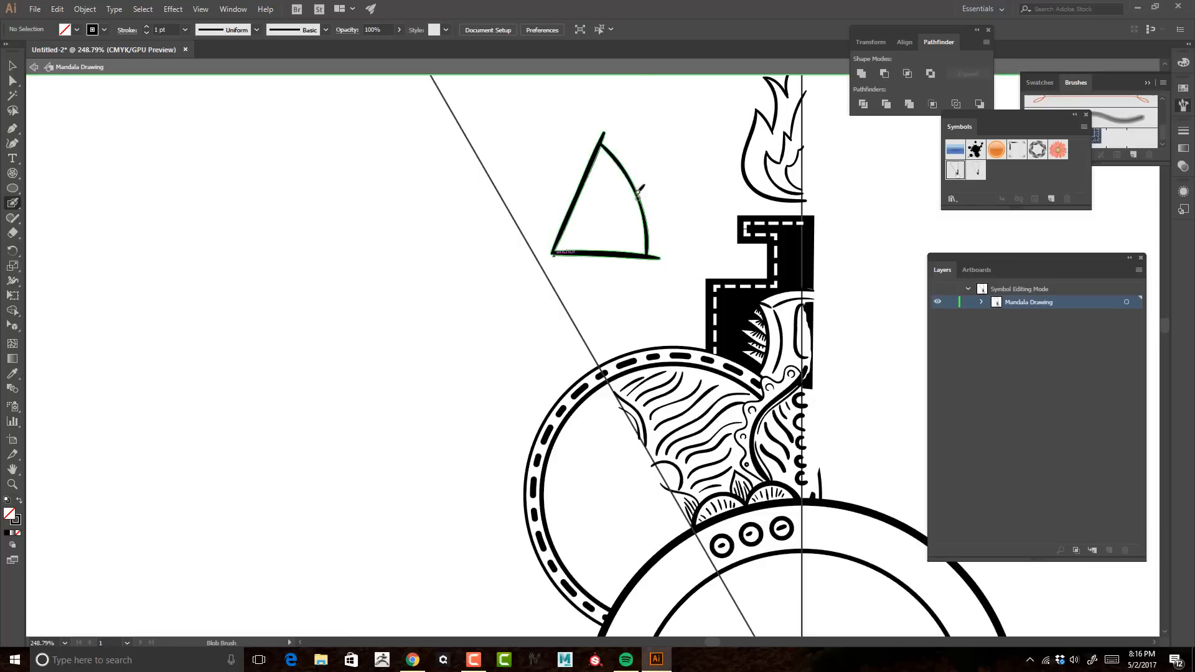
pyautogui.moveTo(614, 219); pyautogui.dragTo(620, 220)
pyautogui.hotkey('ctrl', 'z')
pyautogui.moveTo(585, 181); pyautogui.dragTo(634, 206)
pyautogui.hotkey('ctrl', 'z')
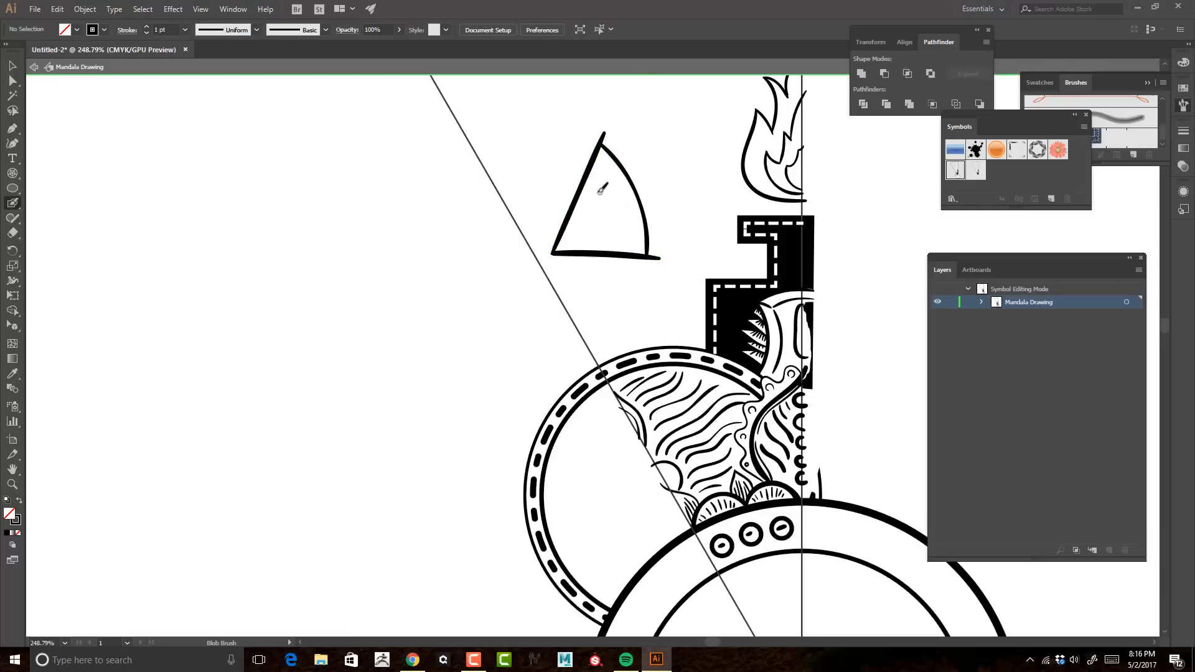
pyautogui.hotkey('ctrl', 'z')
pyautogui.hotkey('ctrl', 'z')
pyautogui.hotkey('ctrl', 'z')
pyautogui.moveTo(548, 227)
pyautogui.mouseDown()
pyautogui.moveTo(644, 128)
pyautogui.moveTo(654, 180)
pyautogui.moveTo(642, 154)
pyautogui.mouseUp()
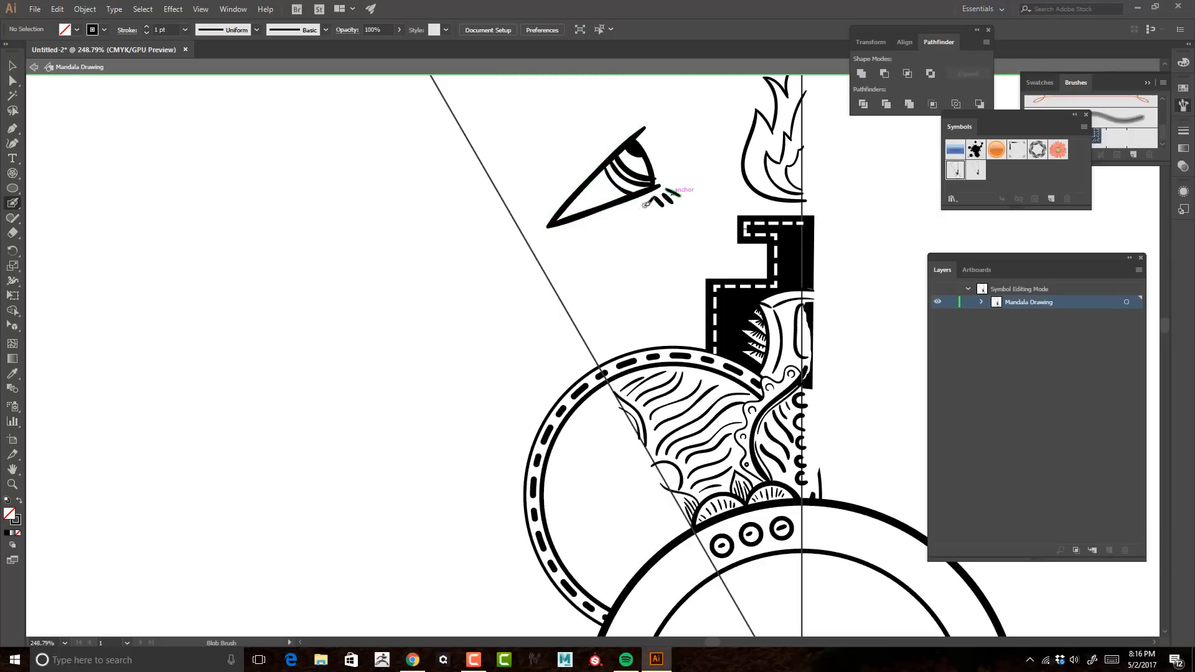
# Step: Place a smaller copy of the inner ring circle, about 168 px in diameter, around the flame and send it to the back
pyautogui.hotkey('ctrl', '0')
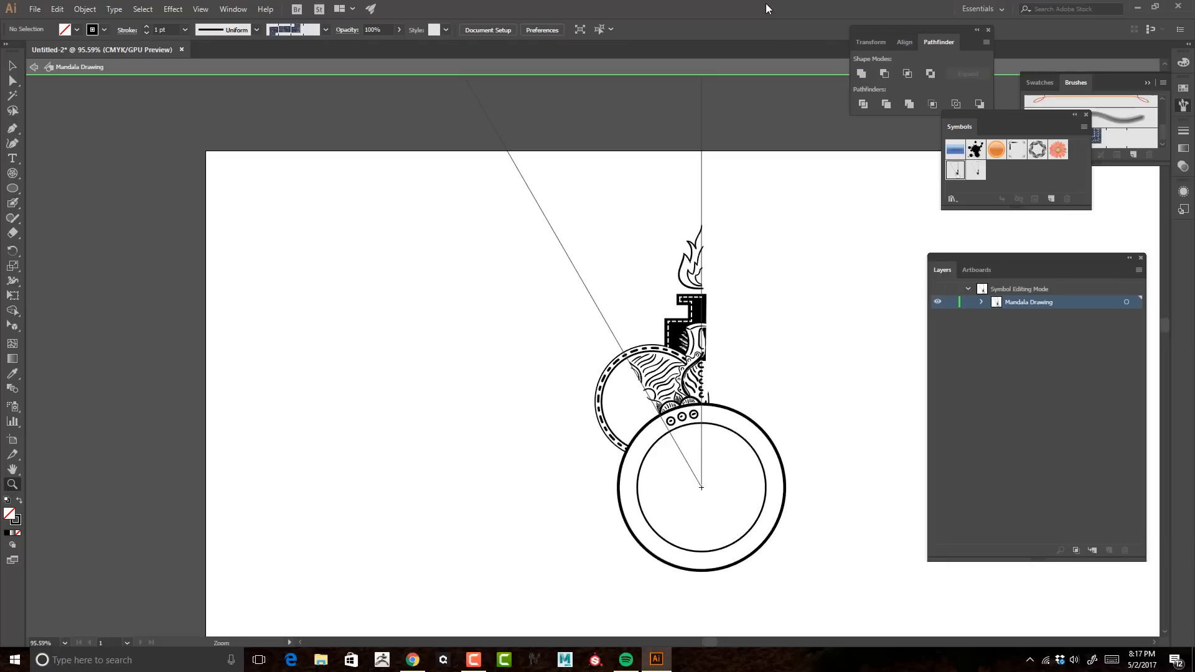
pyautogui.moveTo(769, 268); pyautogui.dragTo(714, 250)
pyautogui.press('v')
pyautogui.click(689, 417)
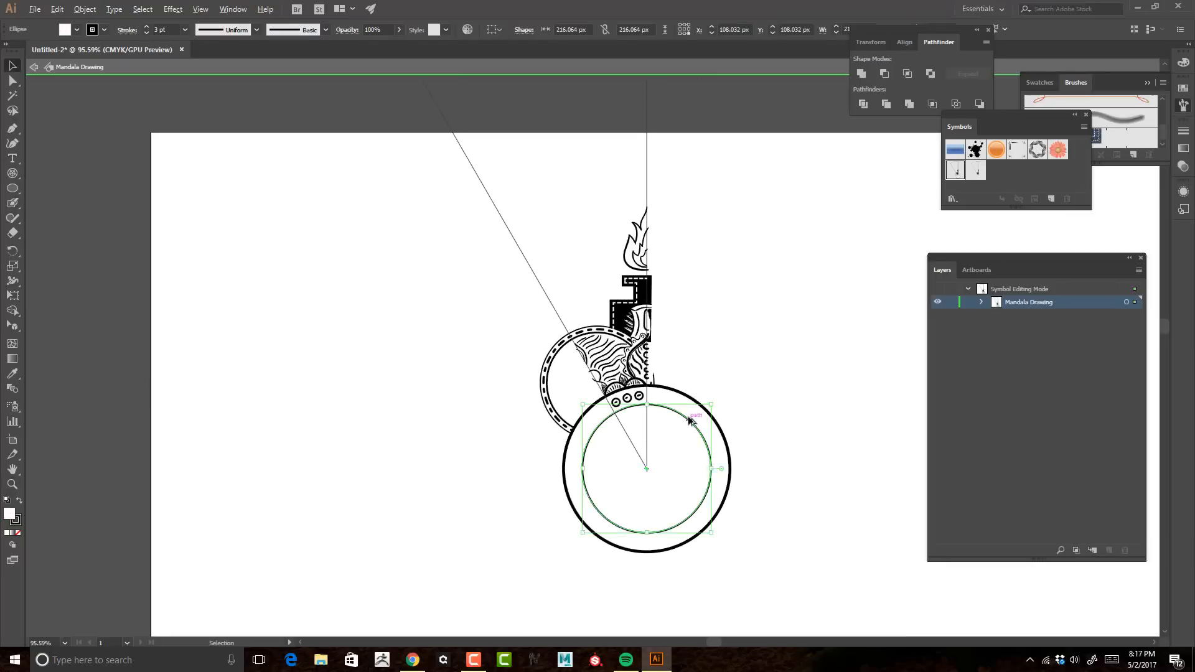
pyautogui.moveTo(688, 417); pyautogui.dragTo(686, 198)
pyautogui.moveTo(708, 183); pyautogui.dragTo(695, 197)
pyautogui.hotkey('ctrl', 'shift', '[')
pyautogui.click(758, 226)
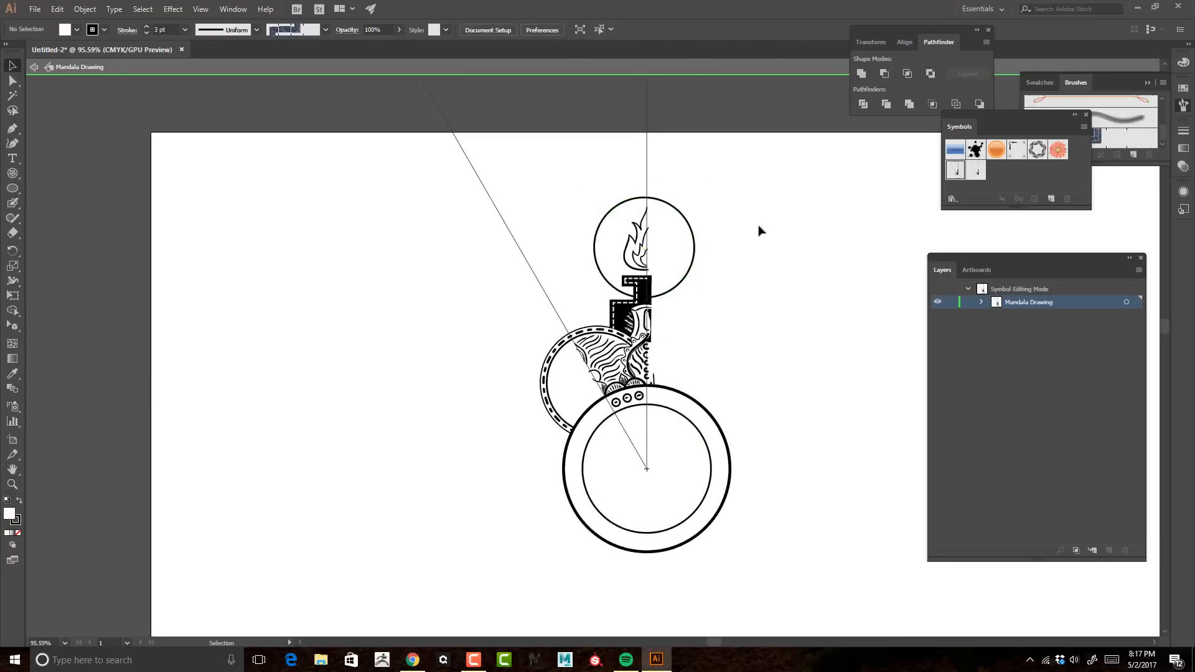
# Step: Fill the circle beside the flame with hollow rings of varied size that shrink to small dots toward its top
pyautogui.press('z')
pyautogui.moveTo(672, 241); pyautogui.dragTo(833, 221)
pyautogui.moveTo(691, 242)
pyautogui.mouseDown()
pyautogui.moveTo(734, 245)
pyautogui.moveTo(746, 269)
pyautogui.mouseUp()
pyautogui.hotkey('shift', 'b')
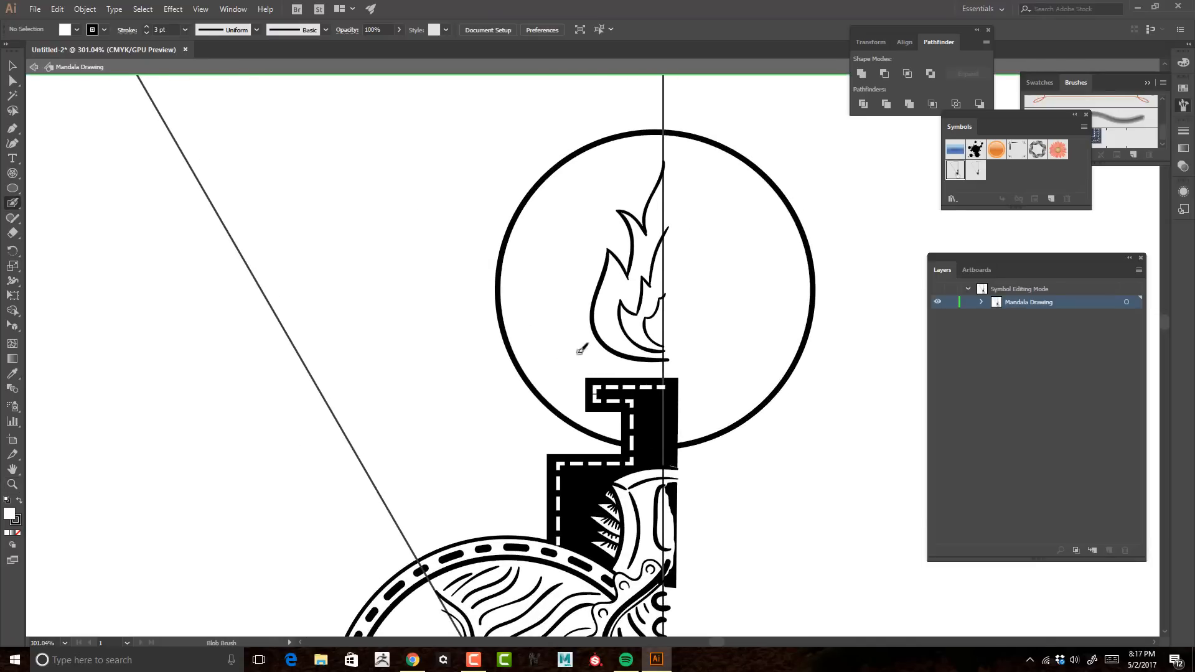
pyautogui.moveTo(536, 346); pyautogui.dragTo(547, 340)
pyautogui.hotkey('ctrl', 'z')
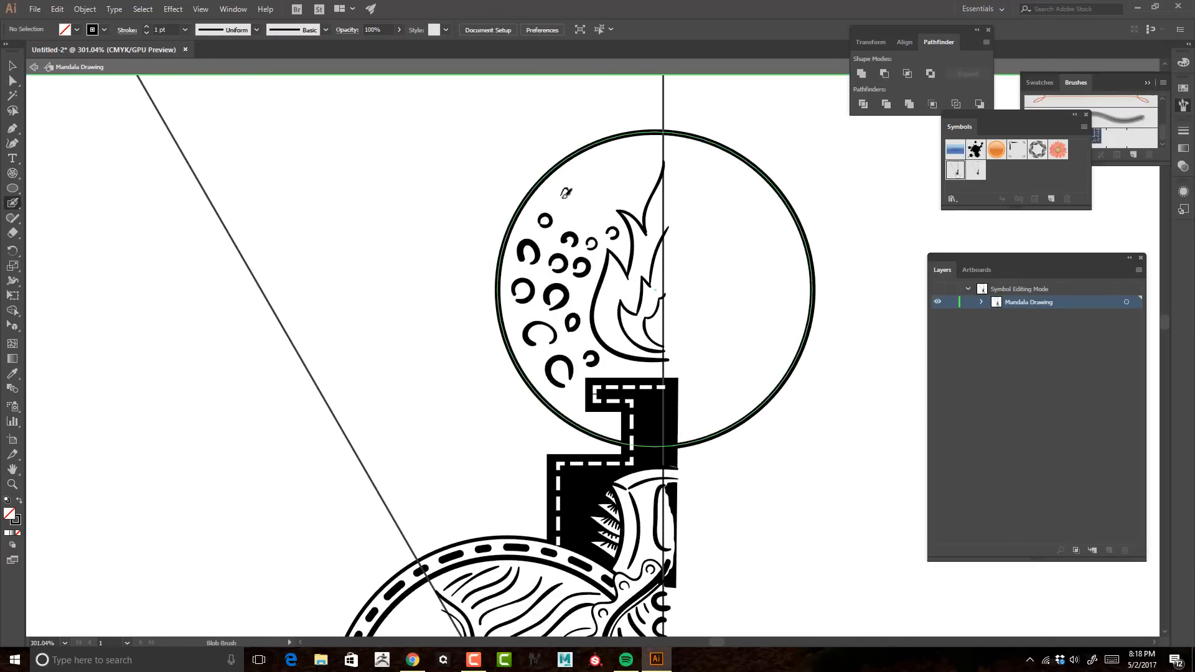
pyautogui.moveTo(601, 198); pyautogui.dragTo(593, 203)
pyautogui.moveTo(625, 183); pyautogui.dragTo(627, 173)
pyautogui.click(634, 149)
pyautogui.click(640, 165)
pyautogui.click(630, 186)
# Step: Set the outline of the circle around the flame to 2 pt
pyautogui.press('z')
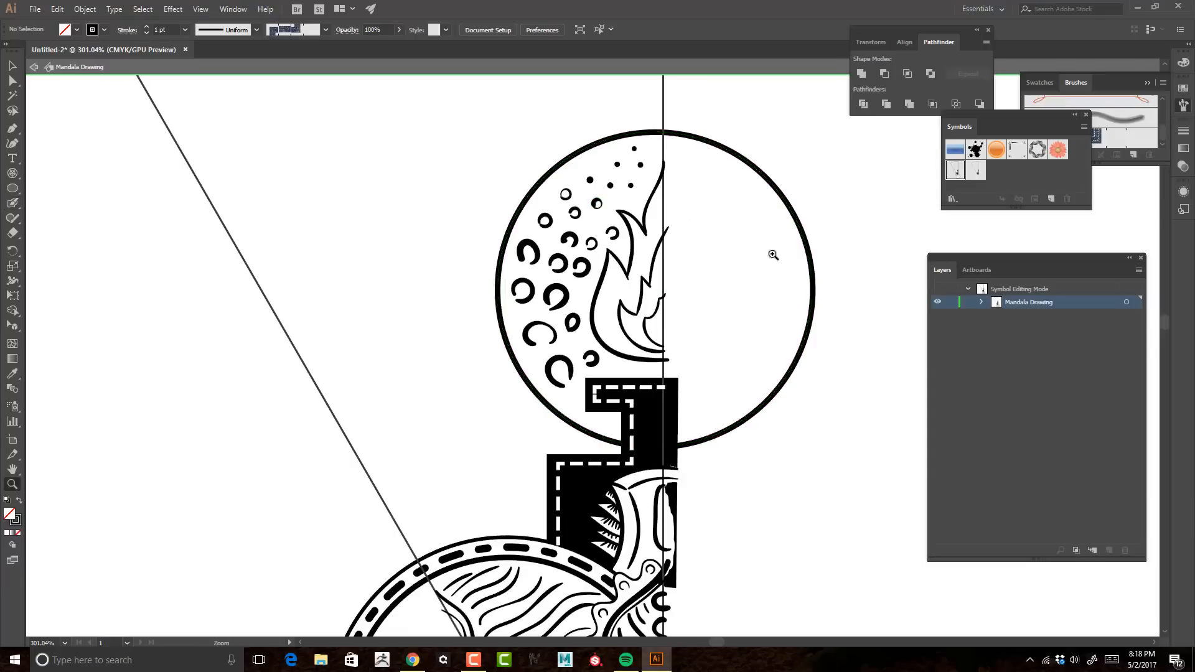
pyautogui.moveTo(773, 256); pyautogui.dragTo(790, 234)
pyautogui.press('v')
pyautogui.click(620, 120)
pyautogui.click(147, 33)
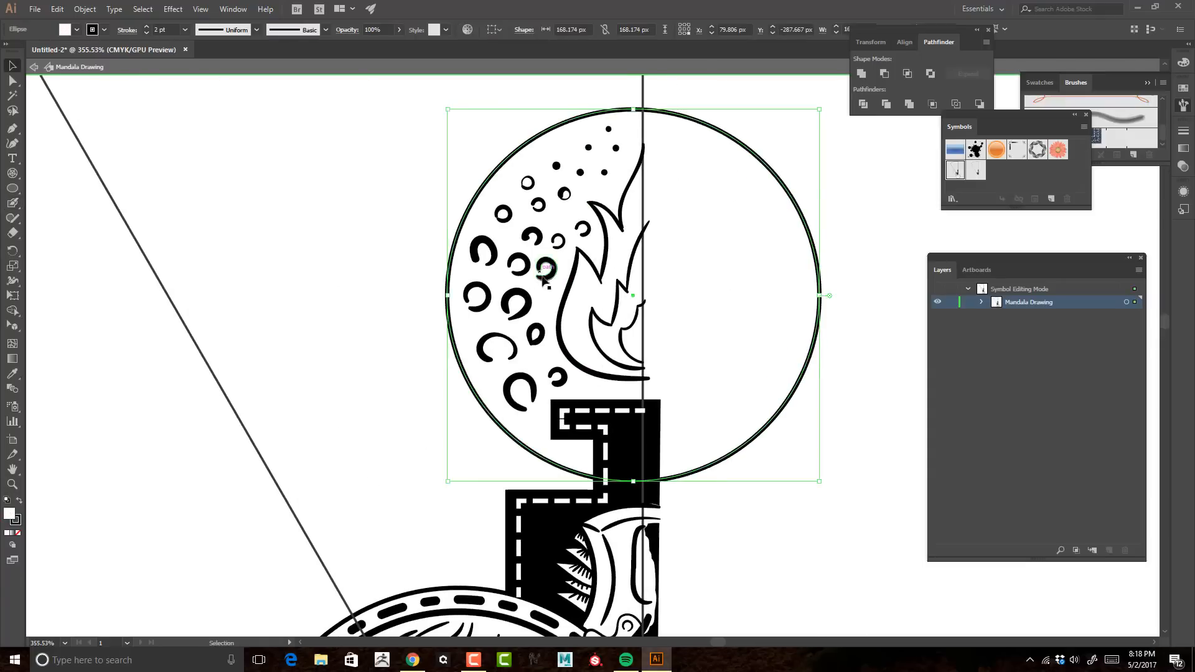
# Step: Try a wavy outline and then a continuous spiked outline outside the flame circle, undoing both
pyautogui.press('z')
pyautogui.moveTo(789, 317)
pyautogui.mouseDown()
pyautogui.moveTo(619, 285)
pyautogui.moveTo(798, 315)
pyautogui.mouseUp()
pyautogui.hotkey('shift', 'b')
pyautogui.moveTo(573, 492)
pyautogui.mouseDown()
pyautogui.moveTo(526, 488)
pyautogui.moveTo(400, 368)
pyautogui.moveTo(395, 223)
pyautogui.moveTo(521, 80)
pyautogui.mouseUp()
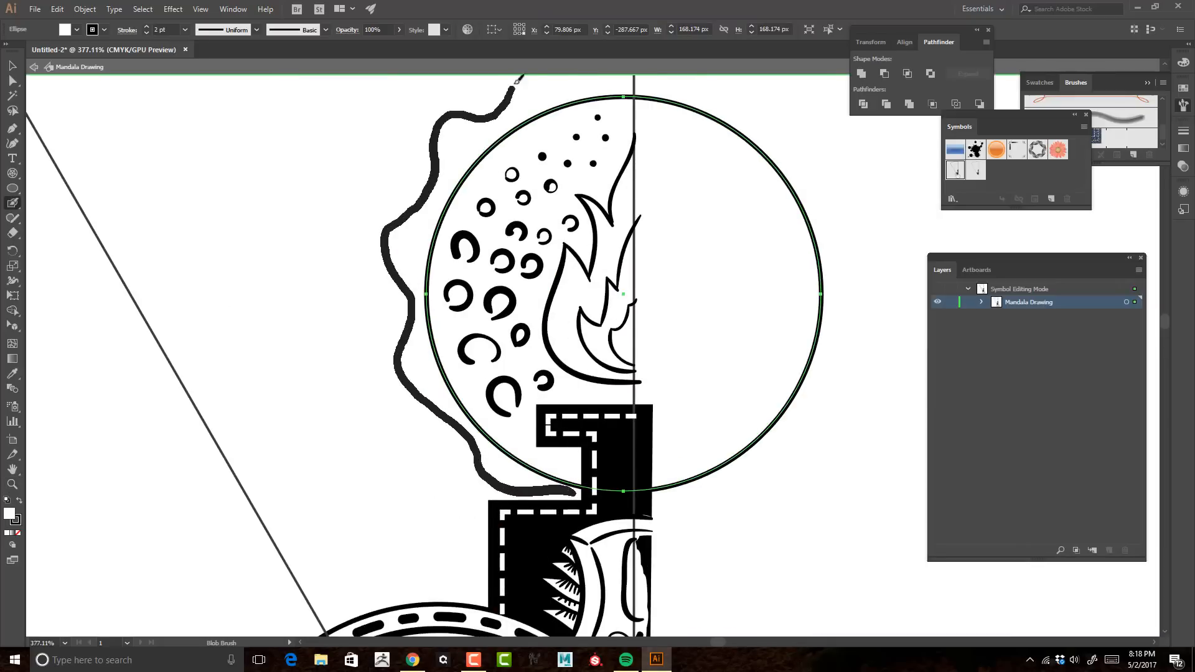
pyautogui.hotkey('ctrl', 'z')
pyautogui.moveTo(645, 100)
pyautogui.mouseDown()
pyautogui.moveTo(608, 176)
pyautogui.moveTo(505, 173)
pyautogui.moveTo(381, 286)
pyautogui.moveTo(405, 454)
pyautogui.mouseUp()
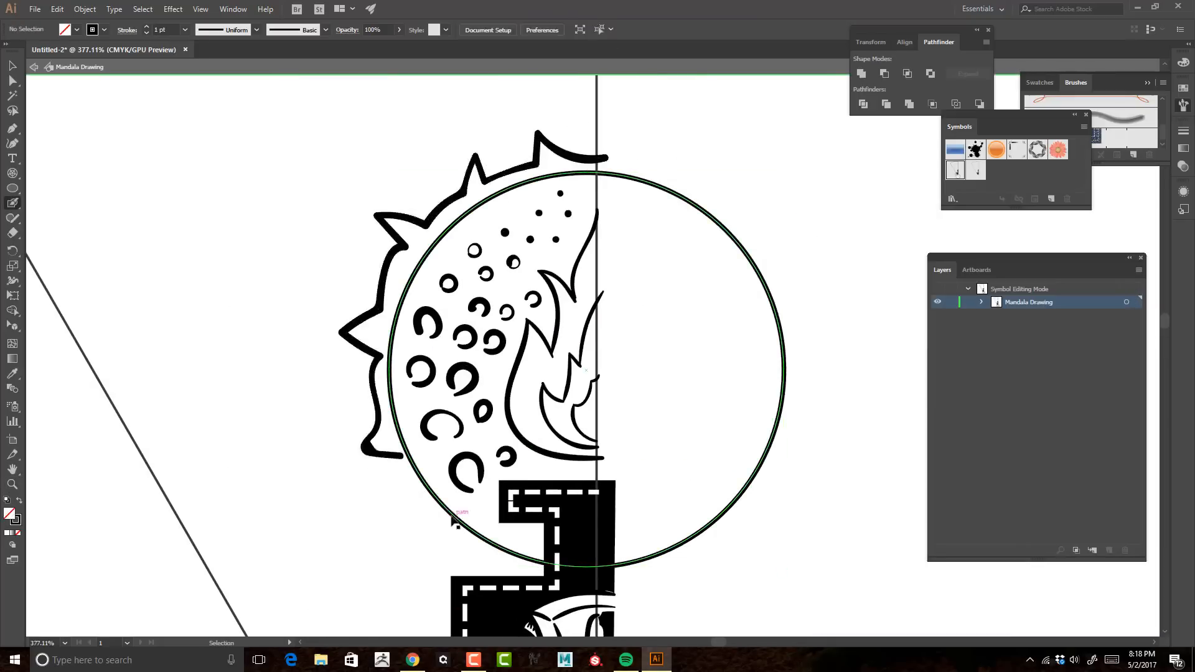
pyautogui.hotkey('ctrl', 'z')
# Step: Paint a row of separate V-shaped spikes around the outside of the flame circle, from the vertical guide toward the pedestal
pyautogui.hotkey('ctrl', 'shift', 'a')
pyautogui.moveTo(495, 184); pyautogui.dragTo(509, 174)
pyautogui.moveTo(533, 167); pyautogui.dragTo(550, 164)
pyautogui.moveTo(572, 163); pyautogui.dragTo(591, 160)
pyautogui.moveTo(407, 240); pyautogui.dragTo(398, 274)
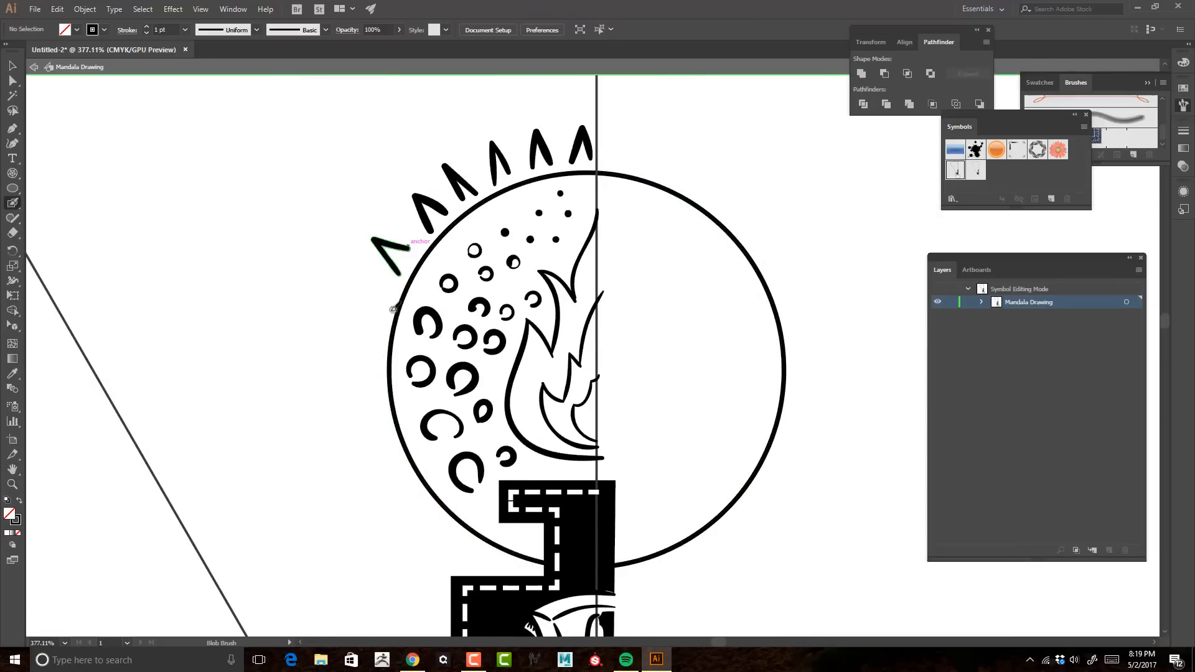
pyautogui.moveTo(381, 369); pyautogui.dragTo(381, 386)
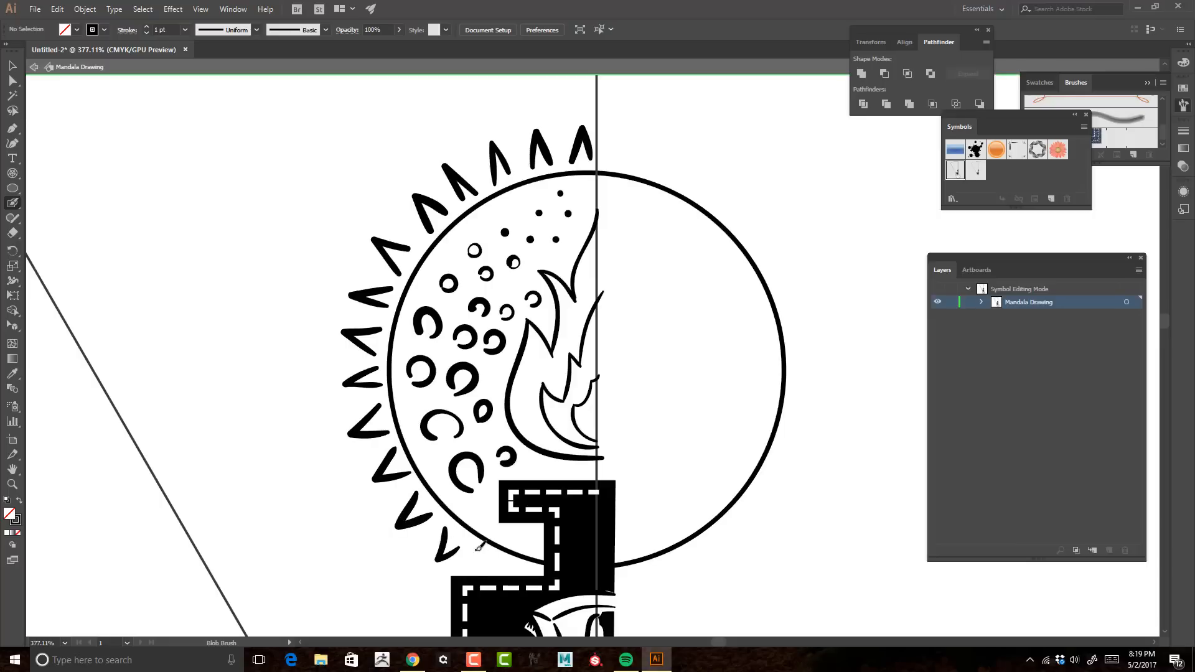
# Step: Leave symbol editing to examine the spiked flame circles around the mandala, and reopen the Mandala Drawing symbol
pyautogui.press('z')
pyautogui.moveTo(596, 286); pyautogui.dragTo(485, 291)
pyautogui.click(35, 67)
pyautogui.moveTo(763, 361); pyautogui.dragTo(757, 137)
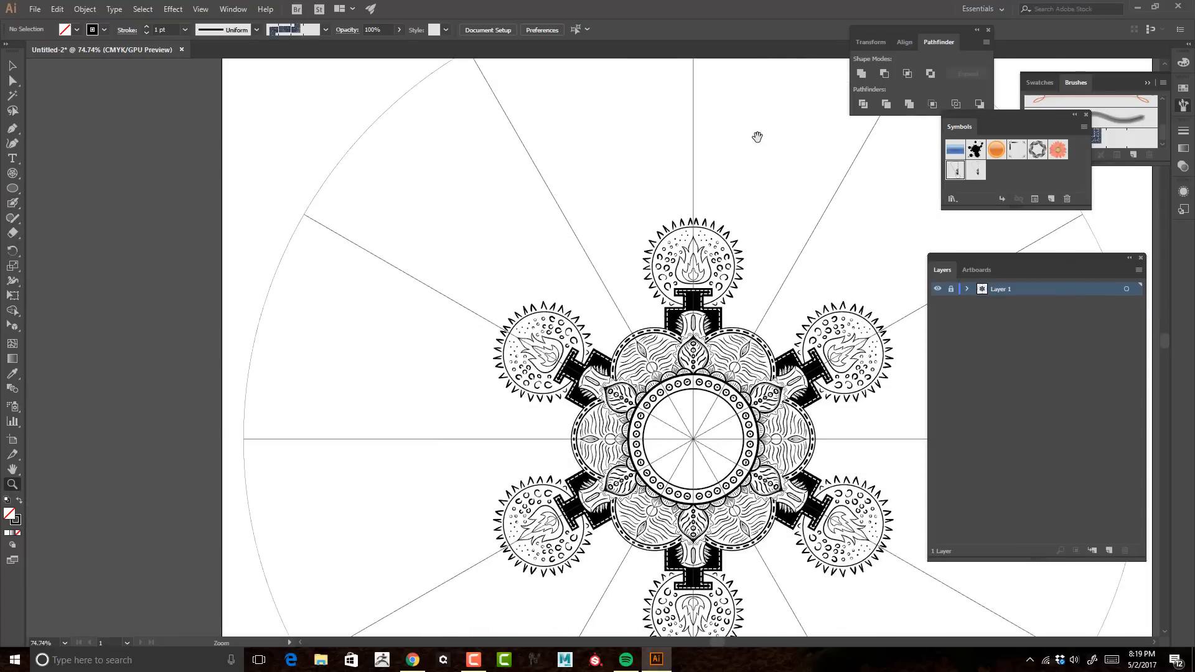
pyautogui.doubleClick(955, 170)
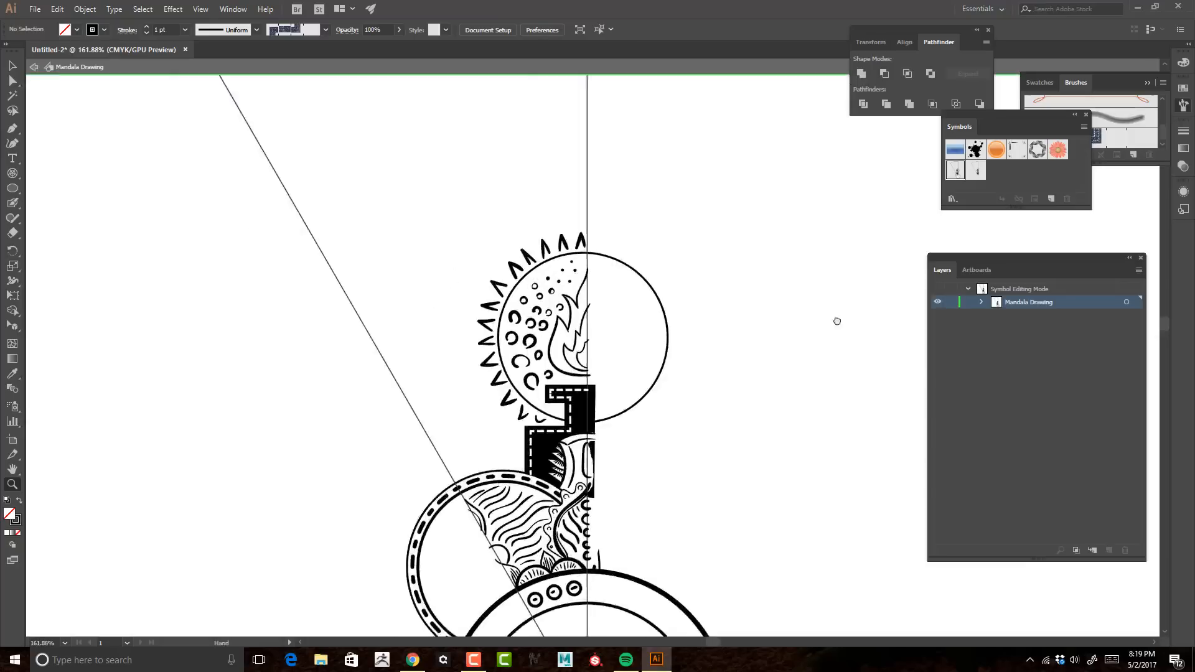
# Step: Try a long curve from the spiked circle across the slanted guide with a jagged line below it
pyautogui.hotkey('shift', 'b')
pyautogui.moveTo(608, 322)
pyautogui.mouseDown()
pyautogui.moveTo(453, 310)
pyautogui.moveTo(506, 320)
pyautogui.moveTo(492, 383)
pyautogui.mouseUp()
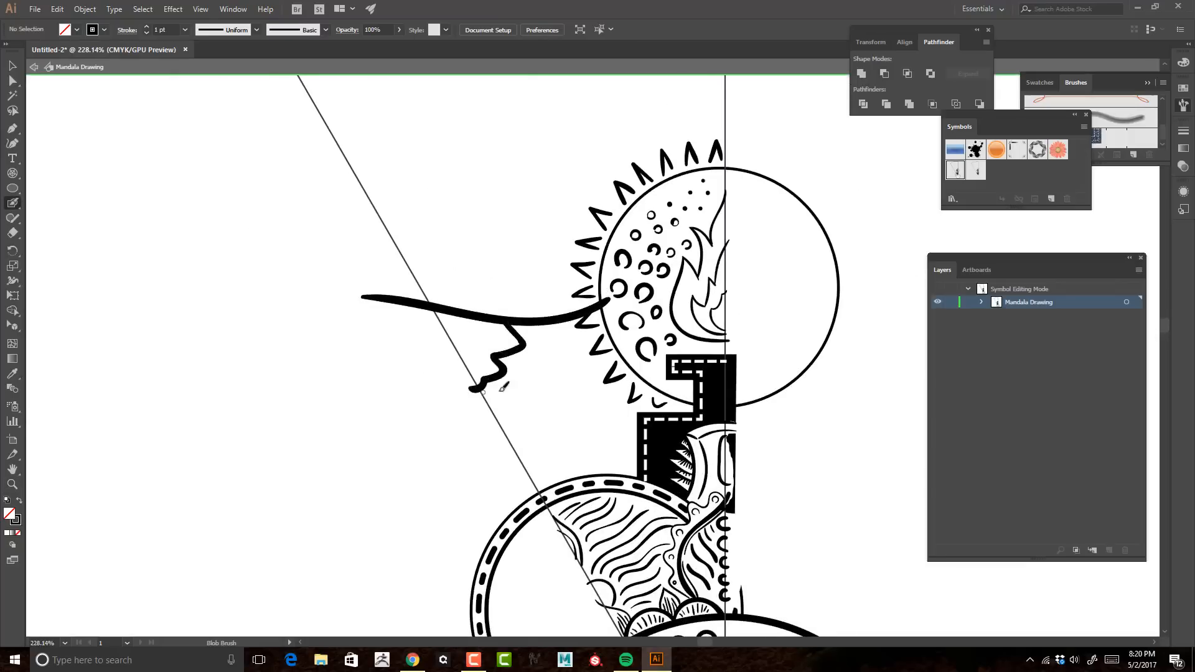
pyautogui.hotkey('ctrl', 'z')
pyautogui.moveTo(607, 283); pyautogui.dragTo(448, 277)
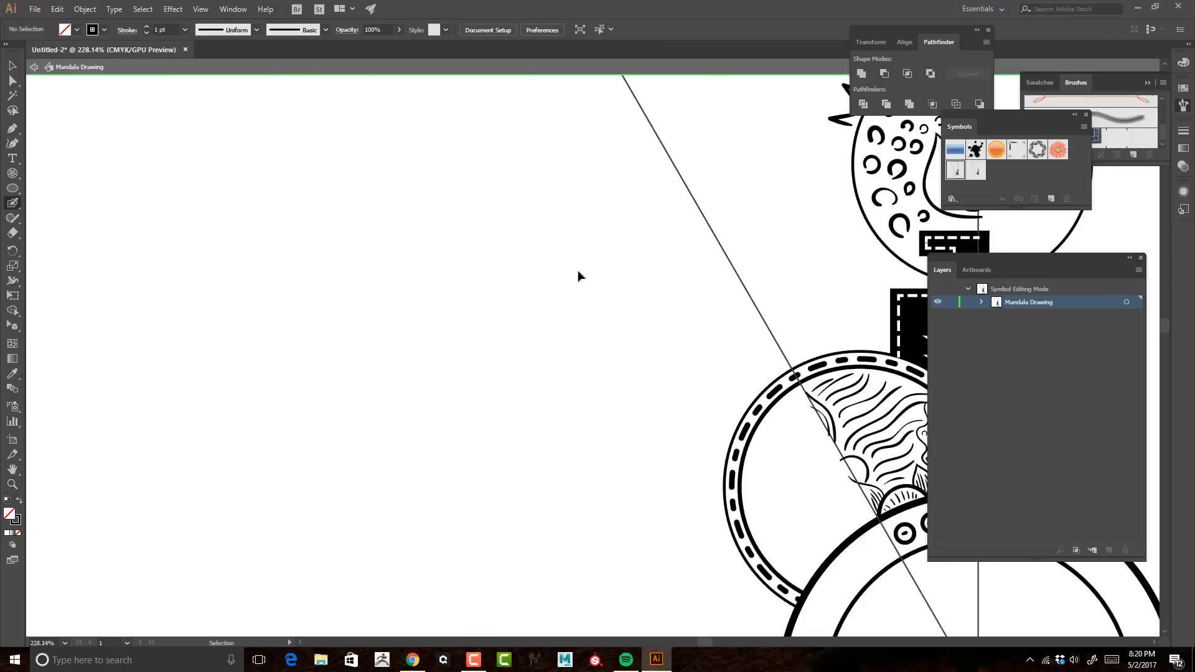
pyautogui.moveTo(655, 208); pyautogui.dragTo(479, 339)
# Step: Replace the V-shaped spikes with staggered rows of long tapered arcs following the flame circle's outer edge
pyautogui.press('z')
pyautogui.moveTo(560, 398)
pyautogui.mouseDown()
pyautogui.moveTo(643, 426)
pyautogui.moveTo(528, 361)
pyautogui.moveTo(488, 188)
pyautogui.mouseUp()
pyautogui.hotkey('shift', 'b')
pyautogui.press('b')
pyautogui.moveTo(514, 336); pyautogui.dragTo(488, 155)
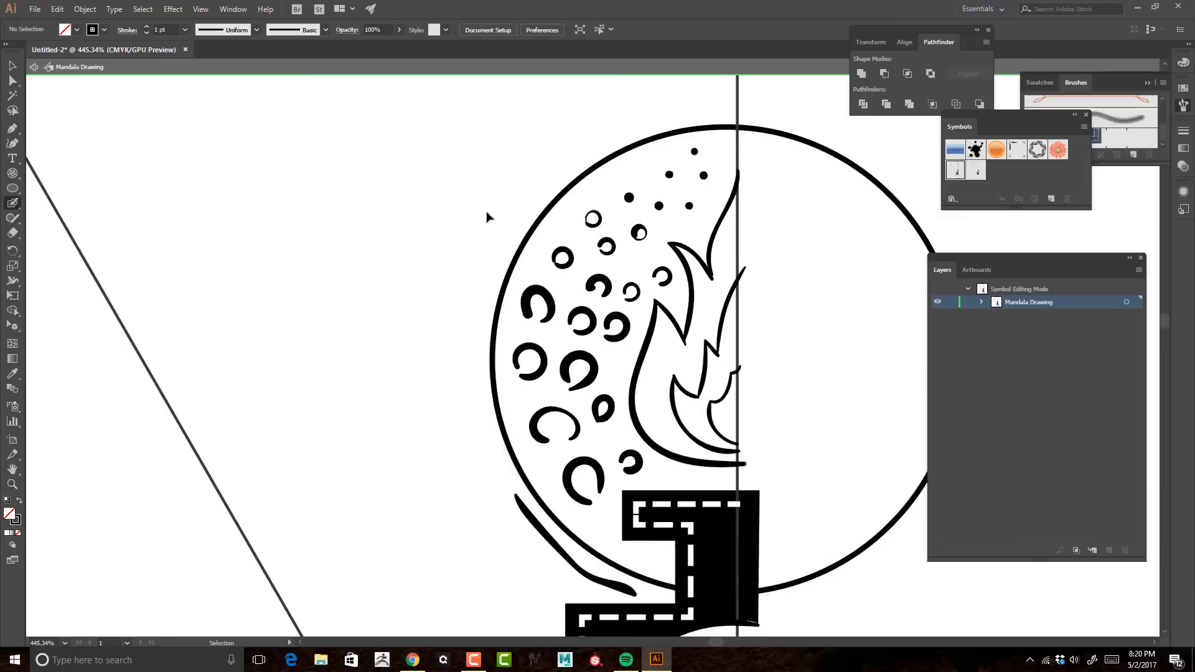
pyautogui.moveTo(507, 484); pyautogui.dragTo(475, 311)
pyautogui.moveTo(483, 285)
pyautogui.mouseDown()
pyautogui.moveTo(505, 231)
pyautogui.moveTo(582, 158)
pyautogui.mouseUp()
pyautogui.moveTo(600, 132); pyautogui.dragTo(754, 98)
pyautogui.moveTo(504, 179); pyautogui.dragTo(676, 84)
pyautogui.moveTo(487, 199); pyautogui.dragTo(458, 409)
pyautogui.moveTo(470, 449)
pyautogui.mouseDown()
pyautogui.moveTo(511, 538)
pyautogui.moveTo(560, 580)
pyautogui.mouseUp()
# Step: Try several large outer curves between the dashed ring and the slanted guide, undoing each one
pyautogui.press('z')
pyautogui.moveTo(625, 360)
pyautogui.mouseDown()
pyautogui.moveTo(560, 394)
pyautogui.moveTo(613, 411)
pyautogui.mouseUp()
pyautogui.moveTo(644, 475); pyautogui.dragTo(489, 475)
pyautogui.hotkey('shift', 'b')
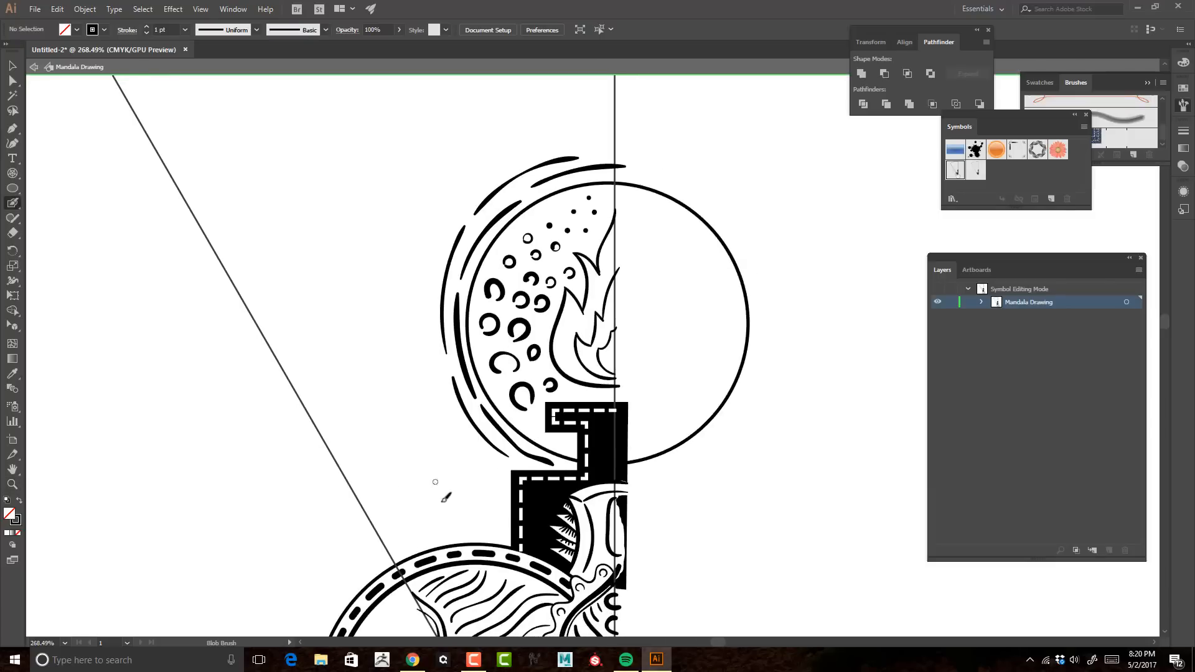
pyautogui.moveTo(448, 543); pyautogui.dragTo(380, 173)
pyautogui.hotkey('ctrl', 'z')
pyautogui.moveTo(241, 213)
pyautogui.mouseDown()
pyautogui.moveTo(434, 549)
pyautogui.moveTo(465, 521)
pyautogui.mouseUp()
pyautogui.hotkey('ctrl', 'z')
pyautogui.press('z')
pyautogui.moveTo(465, 521); pyautogui.dragTo(411, 240)
pyautogui.moveTo(455, 168)
pyautogui.mouseDown()
pyautogui.moveTo(374, 283)
pyautogui.moveTo(536, 224)
pyautogui.moveTo(525, 219)
pyautogui.mouseUp()
pyautogui.hotkey('shift', 'b')
pyautogui.moveTo(547, 365); pyautogui.dragTo(555, 106)
pyautogui.hotkey('ctrl', 'z')
# Step: Paint a thick arc from the dashed ring beside the pedestal up and across the slanted guide
pyautogui.press('z')
pyautogui.moveTo(586, 373)
pyautogui.mouseDown()
pyautogui.moveTo(530, 373)
pyautogui.moveTo(457, 180)
pyautogui.moveTo(506, 179)
pyautogui.moveTo(331, 130)
pyautogui.mouseUp()
pyautogui.hotkey('shift', 'b')
pyautogui.hotkey('ctrl', 'z')
pyautogui.moveTo(615, 366)
pyautogui.mouseDown()
pyautogui.moveTo(579, 242)
pyautogui.moveTo(321, 128)
pyautogui.mouseUp()
pyautogui.moveTo(584, 268)
pyautogui.mouseDown()
pyautogui.moveTo(592, 288)
pyautogui.moveTo(529, 283)
pyautogui.moveTo(616, 432)
pyautogui.moveTo(589, 551)
pyautogui.mouseUp()
# Step: Try a curve branching off the thick arc and rising toward the vertical guide, then undo it
pyautogui.moveTo(470, 435); pyautogui.dragTo(645, 168)
pyautogui.hotkey('ctrl', 'z')
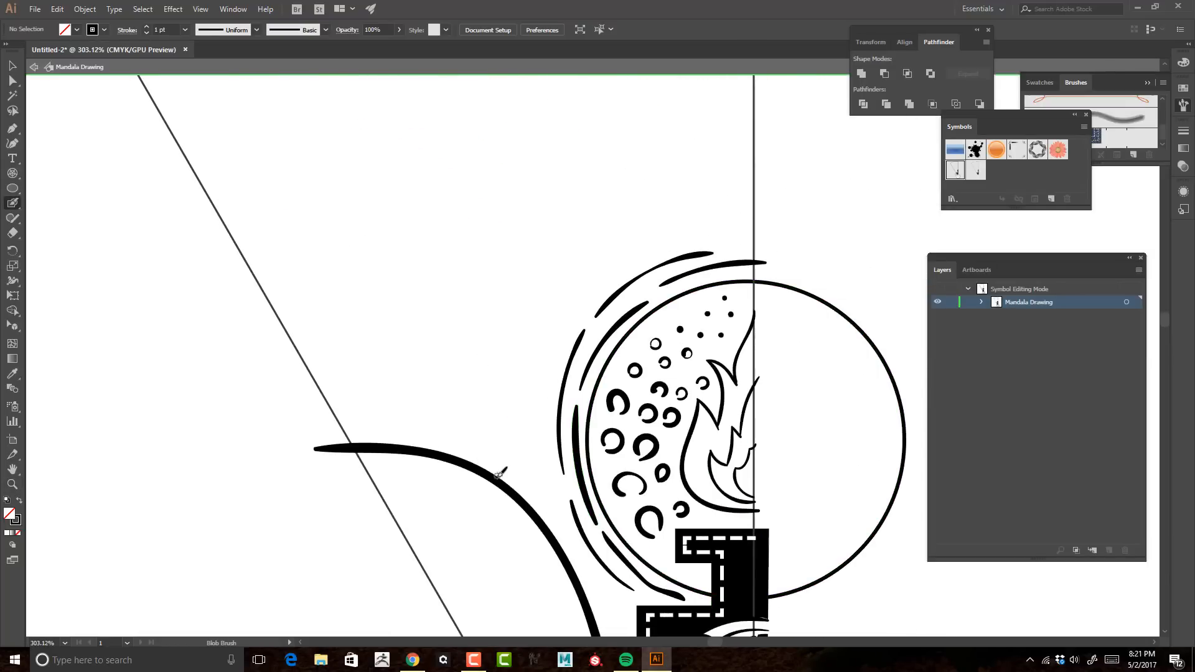
pyautogui.moveTo(484, 473); pyautogui.dragTo(761, 76)
pyautogui.hotkey('ctrl', 'z')
# Step: Paint a large arc from the thick outer curve up around the flame circle to the vertical guide
pyautogui.hotkey('ctrl', 'z')
pyautogui.press('z')
pyautogui.moveTo(801, 170); pyautogui.dragTo(684, 180)
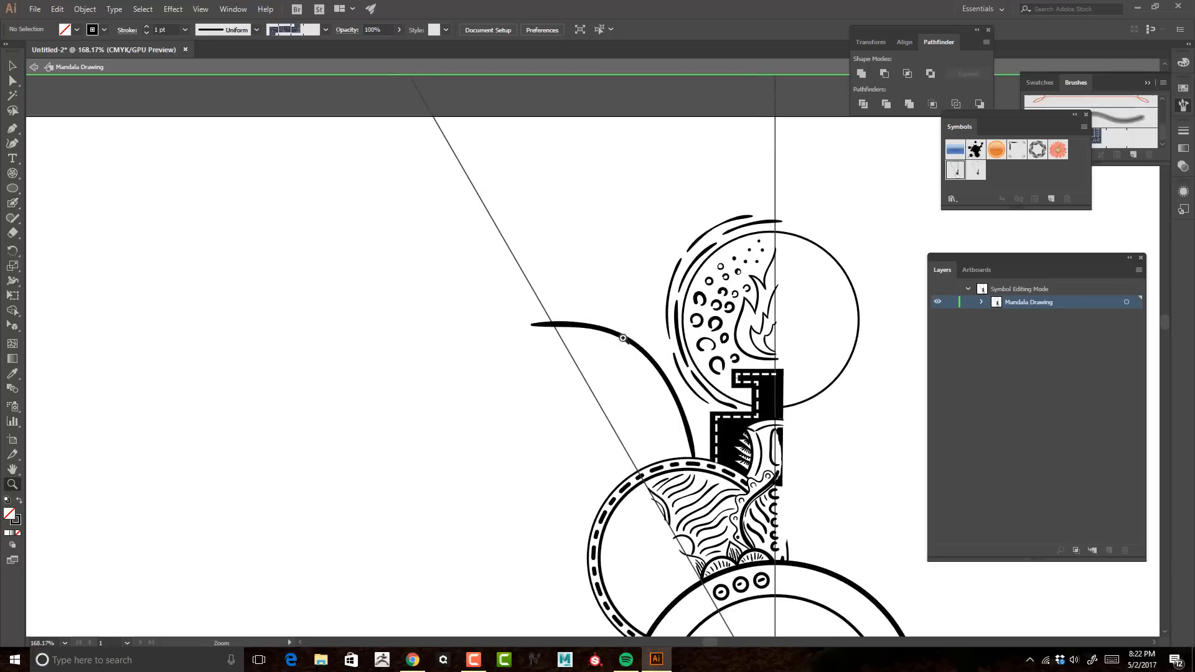
pyautogui.hotkey('shift', 'b')
pyautogui.moveTo(624, 335)
pyautogui.mouseDown()
pyautogui.moveTo(782, 94)
pyautogui.moveTo(675, 221)
pyautogui.moveTo(734, 195)
pyautogui.mouseUp()
pyautogui.hotkey('ctrl', 'z')
pyautogui.hotkey('ctrl', 'z')
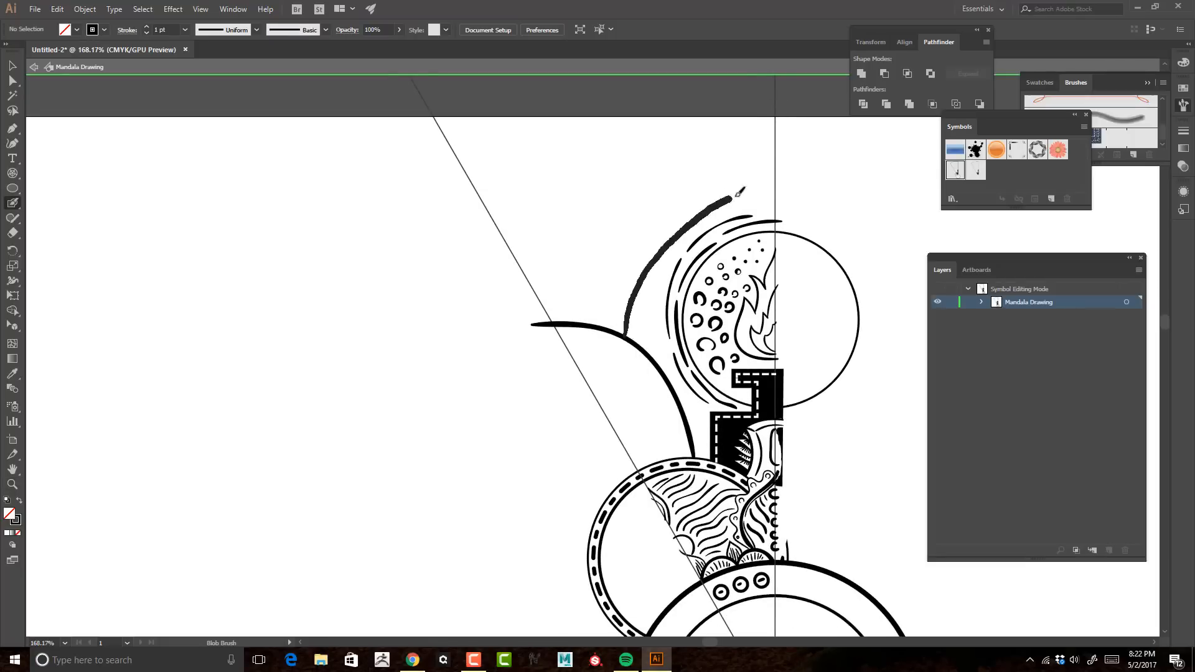
pyautogui.hotkey('ctrl', 'z')
pyautogui.moveTo(648, 354)
pyautogui.mouseDown()
pyautogui.moveTo(646, 283)
pyautogui.moveTo(779, 146)
pyautogui.mouseUp()
pyautogui.moveTo(599, 334)
pyautogui.mouseDown()
pyautogui.moveTo(670, 349)
pyautogui.moveTo(635, 200)
pyautogui.mouseUp()
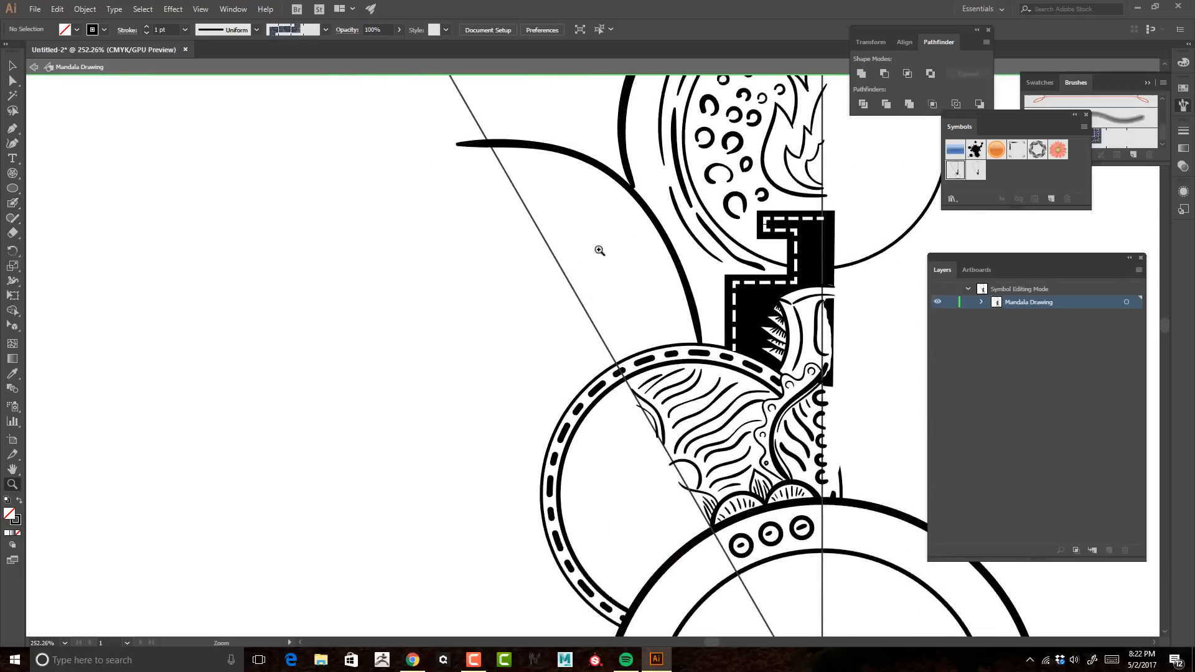
# Step: Paint half an eye on the slanted guide beneath the thick arc, with upper and lower lids, iris and pupil curves
pyautogui.moveTo(586, 260); pyautogui.dragTo(688, 252)
pyautogui.moveTo(513, 246)
pyautogui.mouseDown()
pyautogui.moveTo(555, 220)
pyautogui.moveTo(690, 256)
pyautogui.mouseUp()
pyautogui.moveTo(665, 252)
pyautogui.mouseDown()
pyautogui.moveTo(625, 316)
pyautogui.moveTo(544, 350)
pyautogui.mouseUp()
pyautogui.moveTo(569, 323)
pyautogui.mouseDown()
pyautogui.moveTo(597, 232)
pyautogui.moveTo(581, 226)
pyautogui.mouseUp()
pyautogui.hotkey('ctrl', 'z')
pyautogui.moveTo(535, 238); pyautogui.dragTo(554, 260)
# Step: Paint short, thick lashes above the eye's upper lid and below its lower lid
pyautogui.moveTo(519, 221); pyautogui.dragTo(514, 192)
pyautogui.moveTo(531, 213)
pyautogui.mouseDown()
pyautogui.moveTo(525, 171)
pyautogui.moveTo(514, 195)
pyautogui.mouseUp()
pyautogui.hotkey('ctrl', 'z')
pyautogui.hotkey('ctrl', 'z')
pyautogui.moveTo(532, 216); pyautogui.dragTo(528, 181)
pyautogui.moveTo(551, 209); pyautogui.dragTo(555, 179)
pyautogui.moveTo(660, 215); pyautogui.dragTo(672, 198)
pyautogui.moveTo(592, 350); pyautogui.dragTo(602, 372)
pyautogui.moveTo(649, 319); pyautogui.dragTo(662, 339)
pyautogui.moveTo(669, 300); pyautogui.dragTo(687, 317)
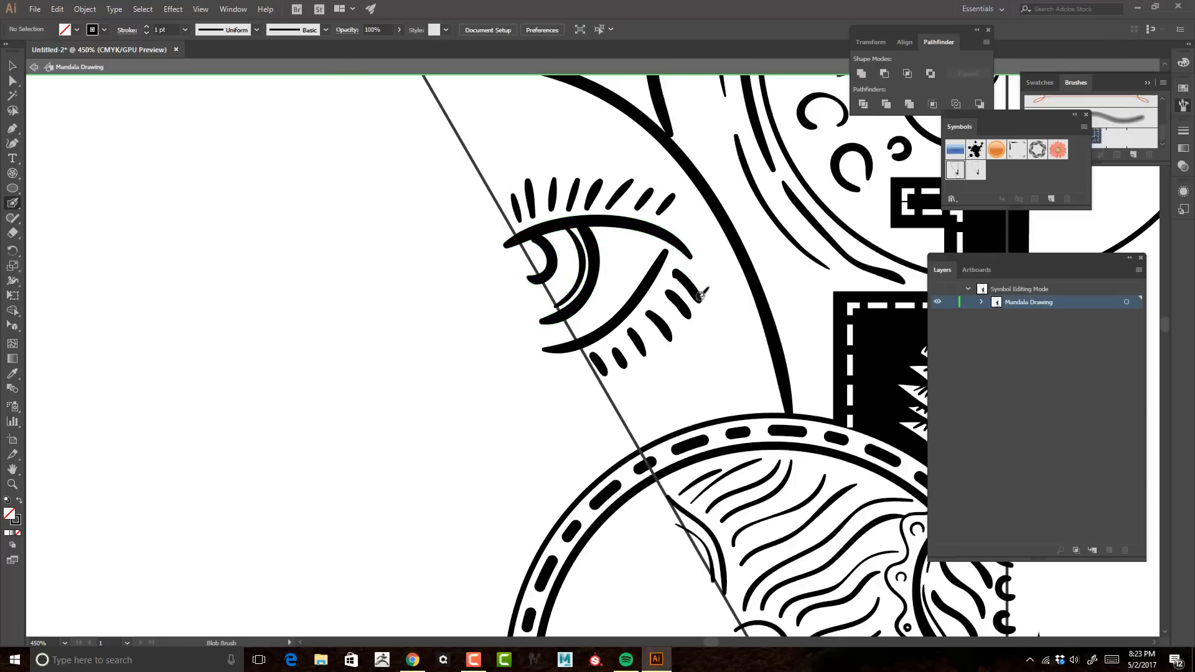
# Step: Leave symbol editing to check the eye in the full mandala, and reopen the drawing symbol
pyautogui.press('z')
pyautogui.moveTo(737, 268); pyautogui.dragTo(675, 272)
pyautogui.click(34, 67)
pyautogui.moveTo(741, 134); pyautogui.dragTo(660, 264)
pyautogui.moveTo(616, 436); pyautogui.dragTo(679, 430)
pyautogui.doubleClick(955, 169)
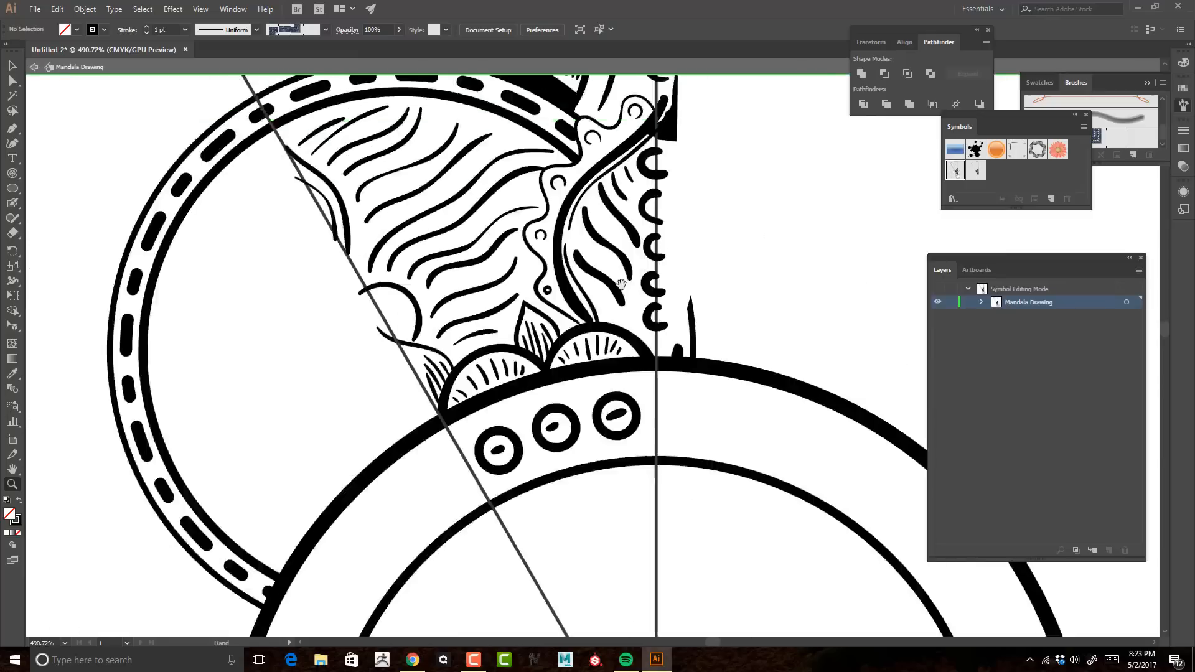
# Step: Delete the eye's lower lid and repaint it as a smooth curve from the outer corner to the slanted guide
pyautogui.moveTo(311, 137); pyautogui.dragTo(473, 535)
pyautogui.press('v')
pyautogui.moveTo(423, 367)
pyautogui.mouseDown()
pyautogui.moveTo(473, 365)
pyautogui.moveTo(350, 459)
pyautogui.mouseUp()
pyautogui.click(463, 349)
pyautogui.press('Delete')
pyautogui.hotkey('shift', 'b')
pyautogui.hotkey('ctrl', 'z')
pyautogui.moveTo(465, 295)
pyautogui.mouseDown()
pyautogui.moveTo(400, 405)
pyautogui.moveTo(347, 459)
pyautogui.mouseUp()
pyautogui.hotkey('ctrl', 'z')
pyautogui.moveTo(464, 294); pyautogui.dragTo(314, 458)
pyautogui.hotkey('ctrl', 'z')
pyautogui.moveTo(466, 297)
pyautogui.mouseDown()
pyautogui.moveTo(435, 362)
pyautogui.moveTo(335, 454)
pyautogui.mouseUp()
# Step: Delete all the lashes above and below the eye
pyautogui.press('v')
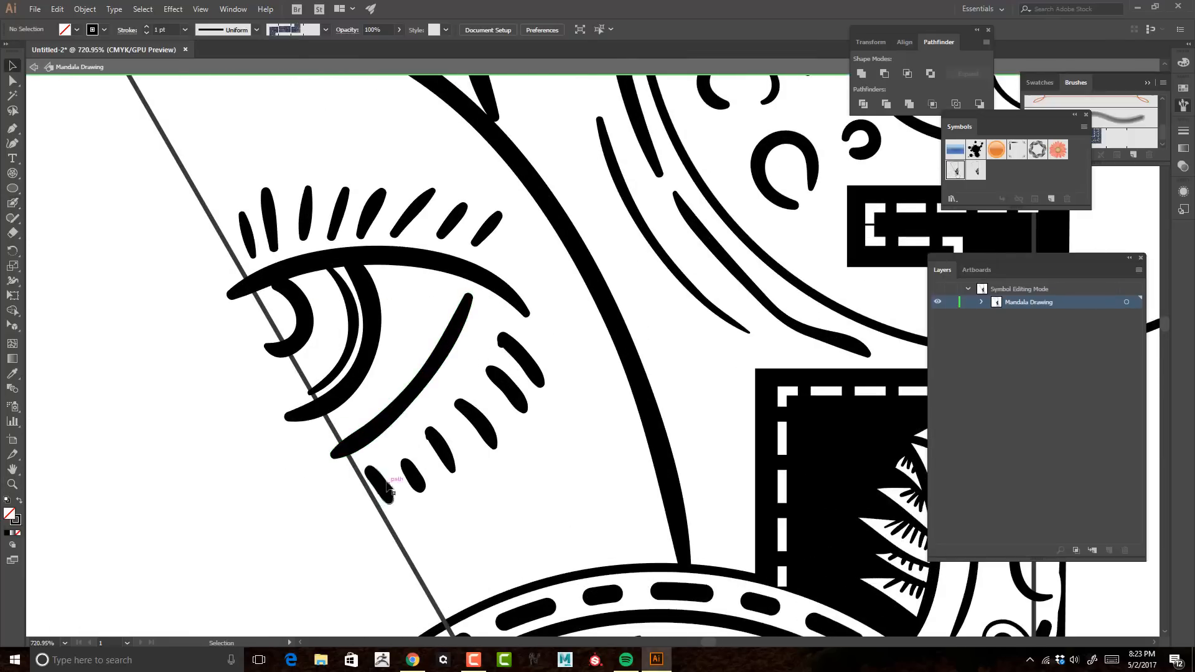
pyautogui.click(522, 361)
pyautogui.keyDown('shift'); pyautogui.click(507, 389); pyautogui.keyUp('shift')
pyautogui.keyDown('shift'); pyautogui.click(478, 423); pyautogui.keyUp('shift')
pyautogui.keyDown('shift'); pyautogui.click(440, 449); pyautogui.keyUp('shift')
pyautogui.press('Delete')
pyautogui.click(486, 229)
pyautogui.keyDown('shift'); pyautogui.click(338, 214); pyautogui.keyUp('shift')
pyautogui.keyDown('shift'); pyautogui.click(306, 212); pyautogui.keyUp('shift')
pyautogui.keyDown('shift'); pyautogui.click(270, 218); pyautogui.keyUp('shift')
pyautogui.keyDown('shift'); pyautogui.click(247, 235); pyautogui.keyUp('shift')
pyautogui.press('Delete')
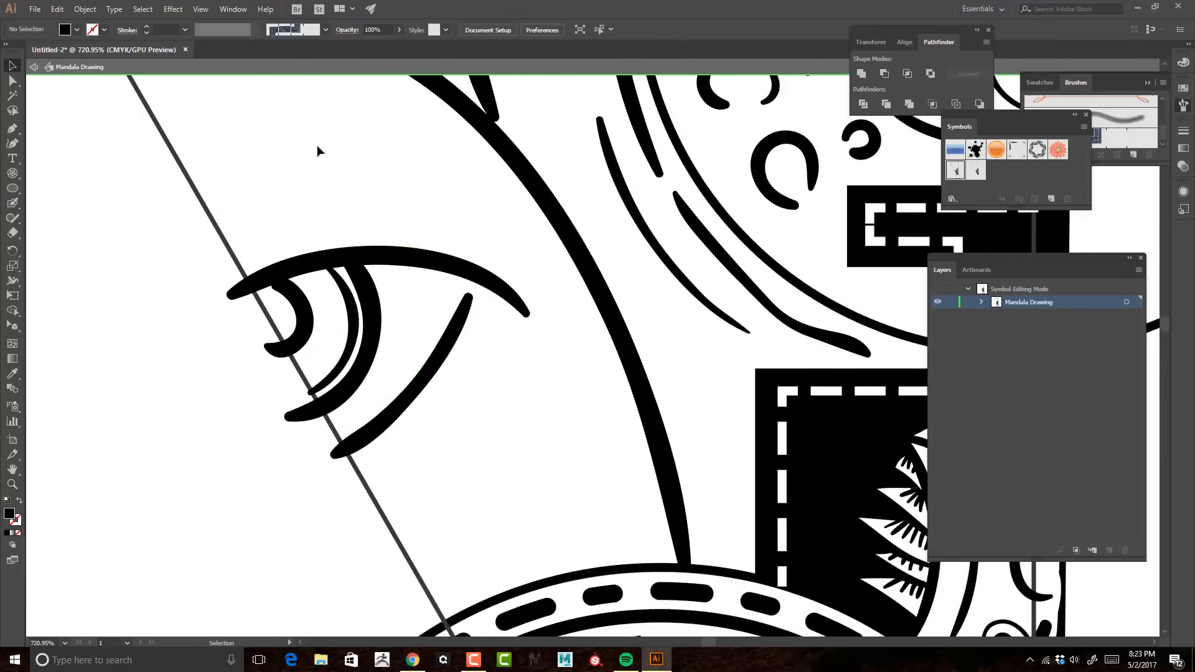
# Step: Try painting a line above the eye's upper lid, undoing each attempt
pyautogui.hotkey('shift', 'b')
pyautogui.moveTo(236, 261); pyautogui.dragTo(344, 233)
pyautogui.hotkey('ctrl', 'z')
pyautogui.moveTo(235, 265); pyautogui.dragTo(446, 212)
pyautogui.hotkey('ctrl', 'z')
pyautogui.hotkey('ctrl', 'z')
pyautogui.press('Delete')
# Step: Paint half a teardrop on the slanted guide below the eye, with a small curved accent inside it
pyautogui.moveTo(351, 468)
pyautogui.mouseDown()
pyautogui.moveTo(418, 539)
pyautogui.moveTo(410, 588)
pyautogui.mouseUp()
pyautogui.hotkey('ctrl', 'z')
pyautogui.hotkey('ctrl', 'z')
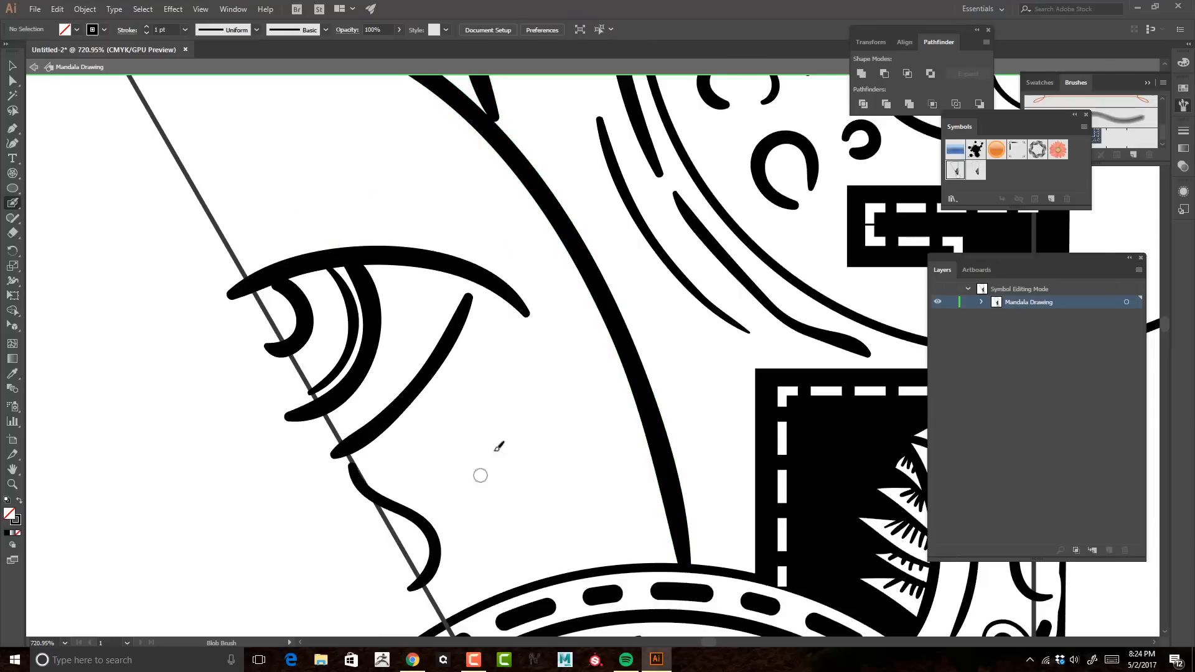
pyautogui.moveTo(549, 428); pyautogui.dragTo(563, 424)
pyautogui.moveTo(410, 559); pyautogui.dragTo(395, 574)
# Step: Try a row of pointed scallops along the dashed ring below the eye, and undo them
pyautogui.press('z')
pyautogui.moveTo(593, 390); pyautogui.dragTo(537, 403)
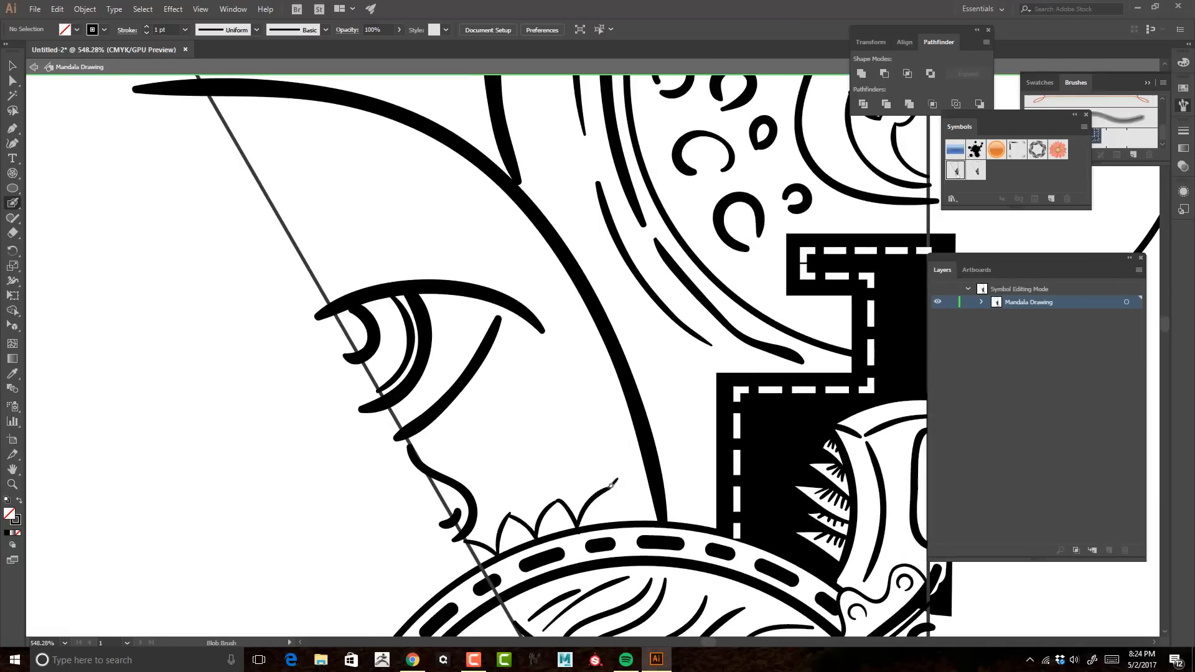
pyautogui.moveTo(610, 486); pyautogui.dragTo(629, 516)
pyautogui.hotkey('ctrl', 'z')
pyautogui.hotkey('ctrl', 'z')
pyautogui.hotkey('ctrl', 'z')
pyautogui.hotkey('ctrl', 'z')
pyautogui.moveTo(475, 301); pyautogui.dragTo(584, 407)
pyautogui.hotkey('ctrl', 'z')
# Step: Paint thin lines that follow the upper lid on its outside and the lower lid on its inside
pyautogui.moveTo(568, 365); pyautogui.dragTo(612, 331)
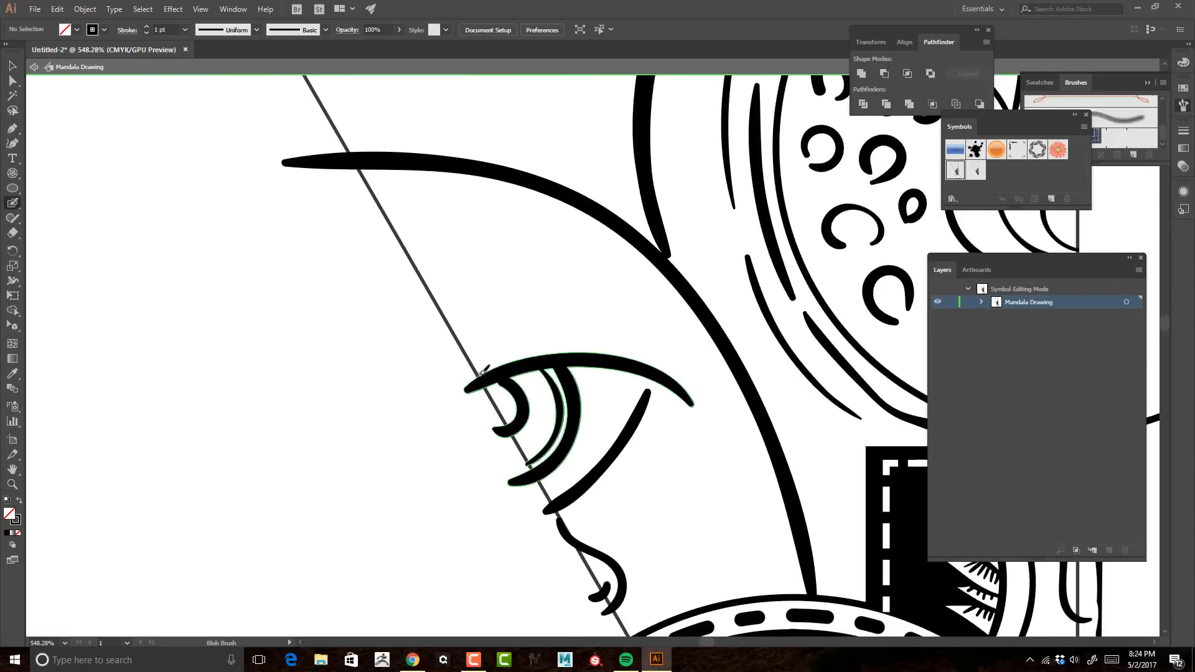
pyautogui.moveTo(471, 377); pyautogui.dragTo(676, 370)
pyautogui.moveTo(653, 410); pyautogui.dragTo(630, 304)
pyautogui.moveTo(524, 390)
pyautogui.mouseDown()
pyautogui.moveTo(557, 367)
pyautogui.moveTo(604, 288)
pyautogui.mouseUp()
# Step: Leave symbol editing, examine the eyes and teardrops across the mandala, and reopen the drawing symbol
pyautogui.press('z')
pyautogui.moveTo(631, 300); pyautogui.dragTo(564, 305)
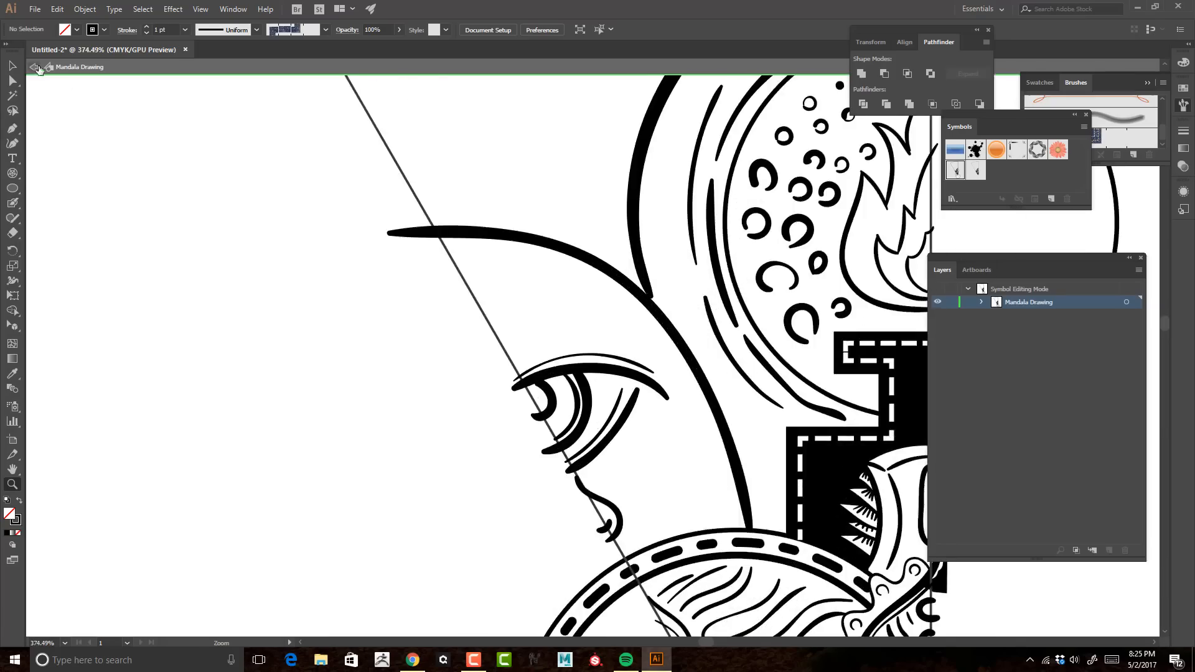
pyautogui.click(33, 66)
pyautogui.moveTo(632, 275); pyautogui.dragTo(553, 277)
pyautogui.moveTo(711, 274); pyautogui.dragTo(571, 186)
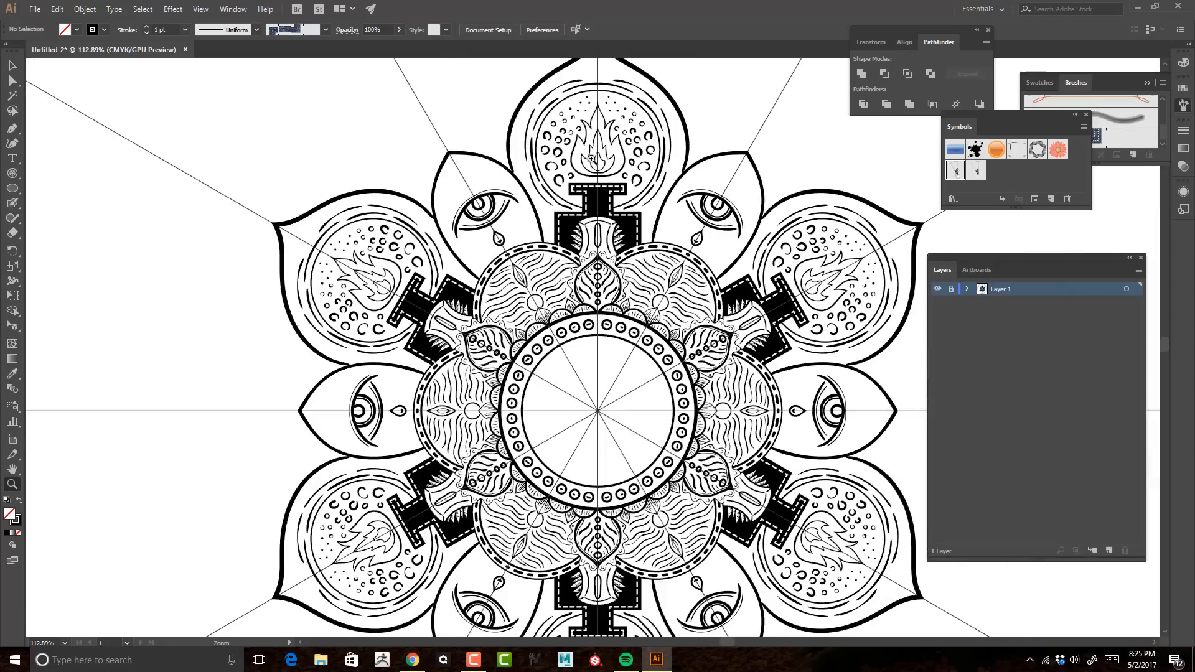
pyautogui.moveTo(496, 201); pyautogui.dragTo(560, 205)
pyautogui.doubleClick(954, 169)
# Step: Paint flowing contour strokes in the band between the large outer curve and the flame circle
pyautogui.moveTo(578, 251); pyautogui.dragTo(716, 529)
pyautogui.moveTo(691, 336); pyautogui.dragTo(809, 323)
pyautogui.hotkey('shift', 'b')
pyautogui.moveTo(521, 176); pyautogui.dragTo(432, 486)
pyautogui.moveTo(644, 172); pyautogui.dragTo(788, 161)
pyautogui.moveTo(747, 133); pyautogui.dragTo(755, 163)
pyautogui.moveTo(751, 160)
pyautogui.mouseDown()
pyautogui.moveTo(685, 169)
pyautogui.moveTo(533, 249)
pyautogui.mouseUp()
pyautogui.moveTo(711, 138)
pyautogui.mouseDown()
pyautogui.moveTo(648, 160)
pyautogui.moveTo(746, 135)
pyautogui.mouseUp()
# Step: Continue the contour strokes down the band, with short hatching between the thick arc and the pedestal
pyautogui.moveTo(365, 463)
pyautogui.mouseDown()
pyautogui.moveTo(512, 352)
pyautogui.moveTo(480, 341)
pyautogui.mouseUp()
pyautogui.moveTo(564, 172)
pyautogui.mouseDown()
pyautogui.moveTo(488, 301)
pyautogui.moveTo(495, 456)
pyautogui.mouseUp()
pyautogui.moveTo(502, 341)
pyautogui.mouseDown()
pyautogui.moveTo(552, 548)
pyautogui.moveTo(513, 360)
pyautogui.mouseUp()
pyautogui.moveTo(519, 379); pyautogui.dragTo(582, 452)
pyautogui.moveTo(582, 526); pyautogui.dragTo(591, 533)
pyautogui.moveTo(566, 541); pyautogui.dragTo(591, 562)
# Step: Undo the trial scallops under the thick arc and paint small open circles along both eyelids
pyautogui.moveTo(597, 473)
pyautogui.mouseDown()
pyautogui.moveTo(578, 479)
pyautogui.moveTo(417, 191)
pyautogui.mouseUp()
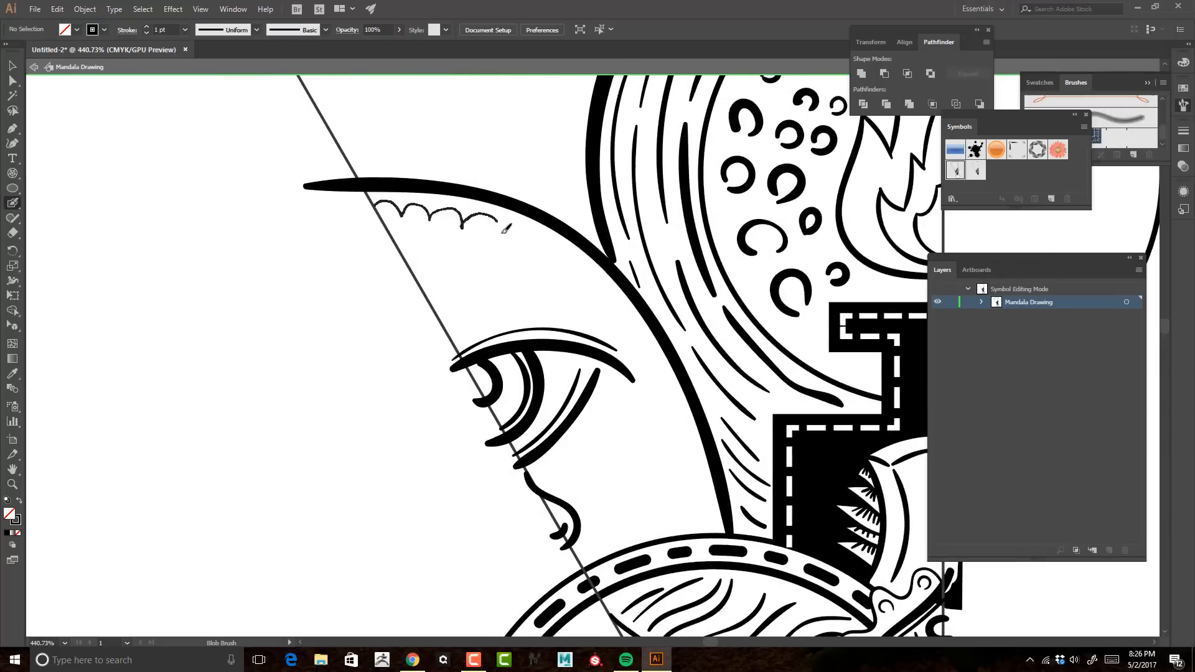
pyautogui.hotkey('ctrl', 'z')
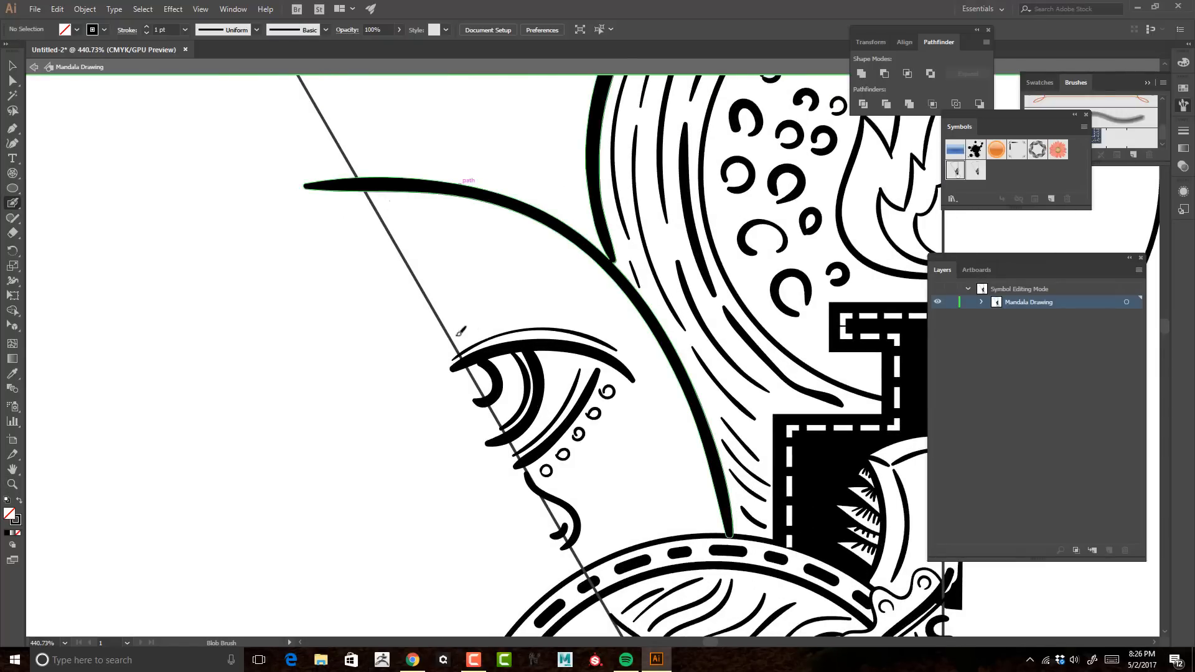
pyautogui.moveTo(461, 331); pyautogui.dragTo(461, 331)
pyautogui.moveTo(478, 321); pyautogui.dragTo(498, 321)
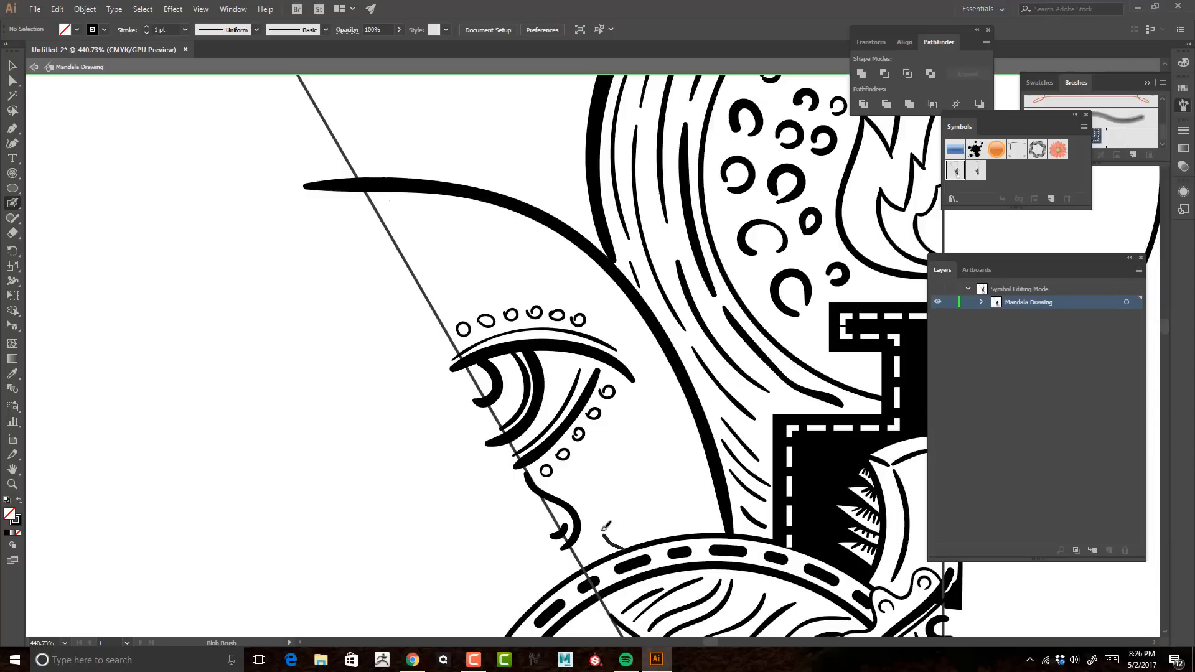
# Step: Undo the stroke on the dashed ring and the last circles above the upper lid, and repaint those circles
pyautogui.moveTo(603, 531); pyautogui.dragTo(623, 406)
pyautogui.moveTo(622, 409)
pyautogui.mouseDown()
pyautogui.moveTo(698, 504)
pyautogui.moveTo(622, 413)
pyautogui.mouseUp()
pyautogui.hotkey('ctrl', 'z')
pyautogui.hotkey('ctrl', 'z')
pyautogui.hotkey('ctrl', 'z')
pyautogui.hotkey('ctrl', 'z')
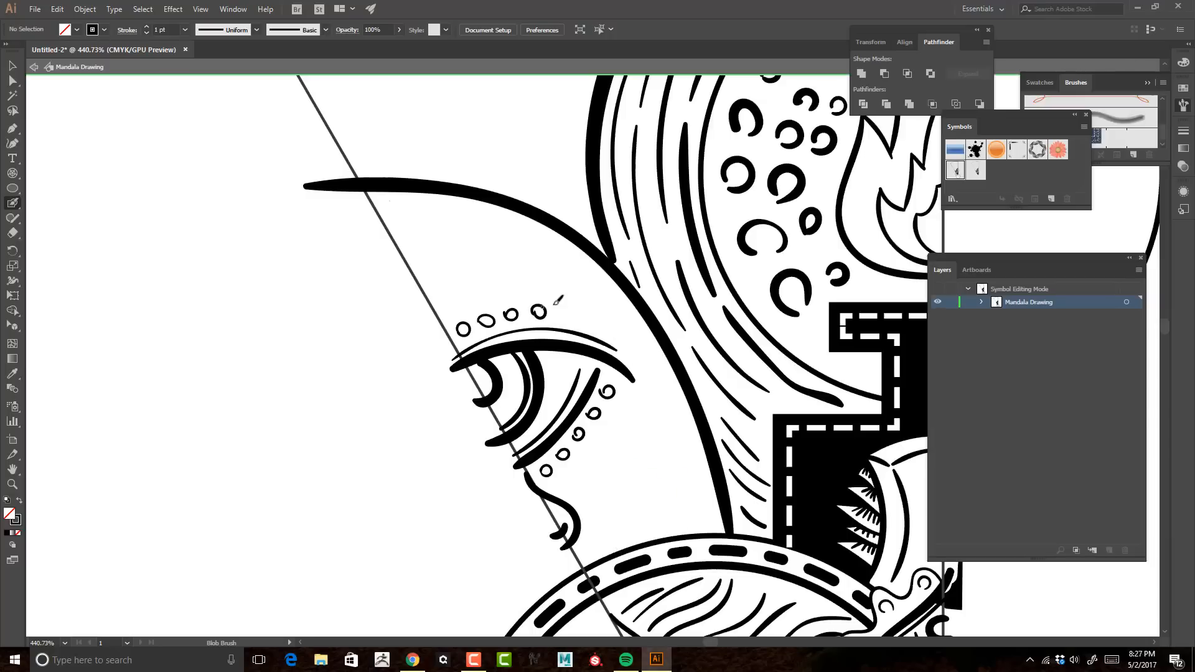
pyautogui.moveTo(567, 310); pyautogui.dragTo(571, 313)
pyautogui.moveTo(591, 316); pyautogui.dragTo(596, 319)
# Step: Paint tapered hatch lines rising from the dashed ring between the teardrop and the thick arc
pyautogui.press('z')
pyautogui.moveTo(748, 309)
pyautogui.mouseDown()
pyautogui.moveTo(520, 274)
pyautogui.moveTo(710, 176)
pyautogui.mouseUp()
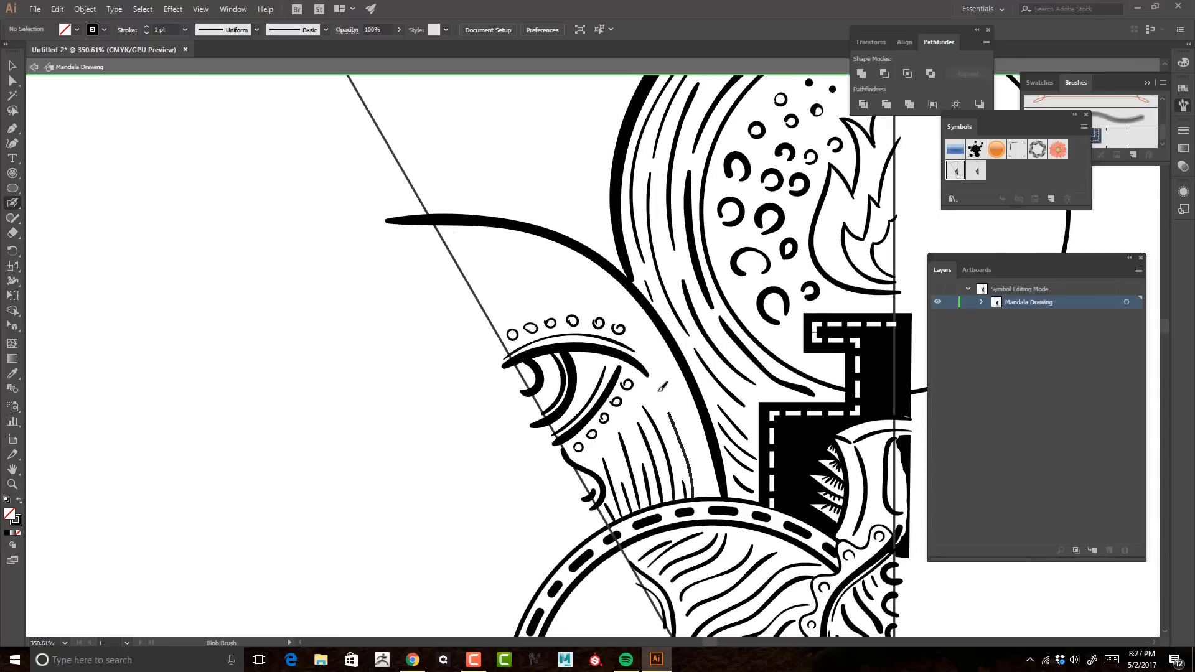
pyautogui.moveTo(659, 390); pyautogui.dragTo(658, 390)
pyautogui.moveTo(707, 496); pyautogui.dragTo(665, 379)
# Step: Paint concentric arcs on the slanted guide above the eye and a wavy line following the inside of the thick arc
pyautogui.press('space')
pyautogui.moveTo(548, 250); pyautogui.dragTo(586, 291)
pyautogui.moveTo(490, 303); pyautogui.dragTo(517, 317)
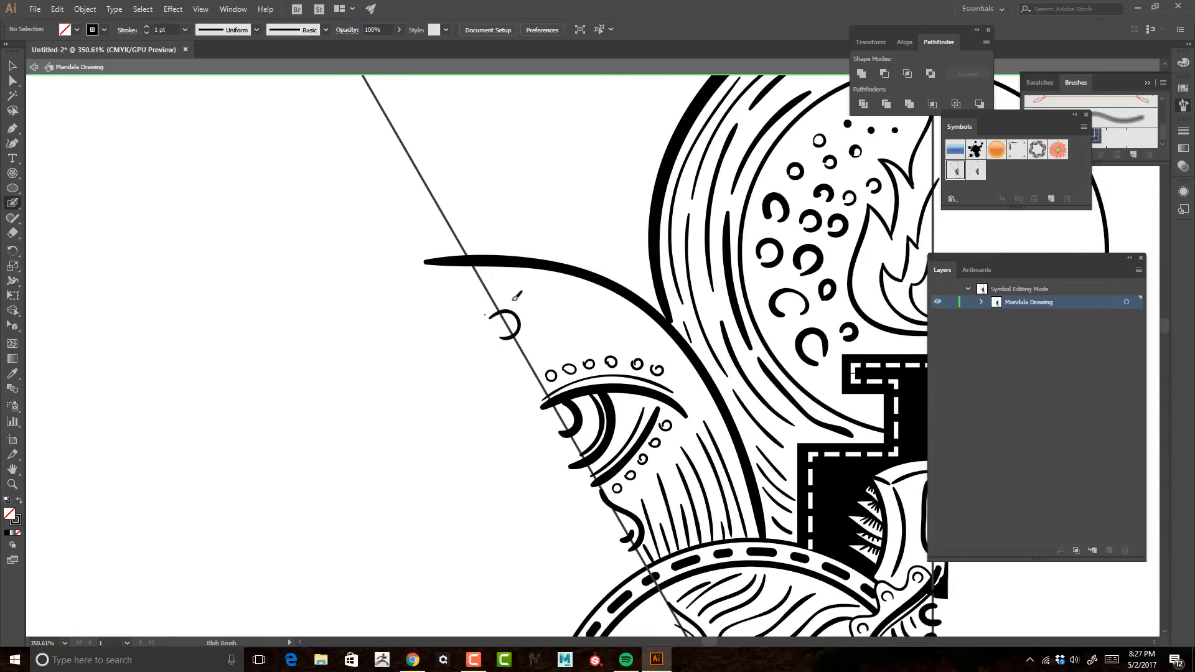
pyautogui.press('space')
pyautogui.moveTo(616, 293); pyautogui.dragTo(588, 278)
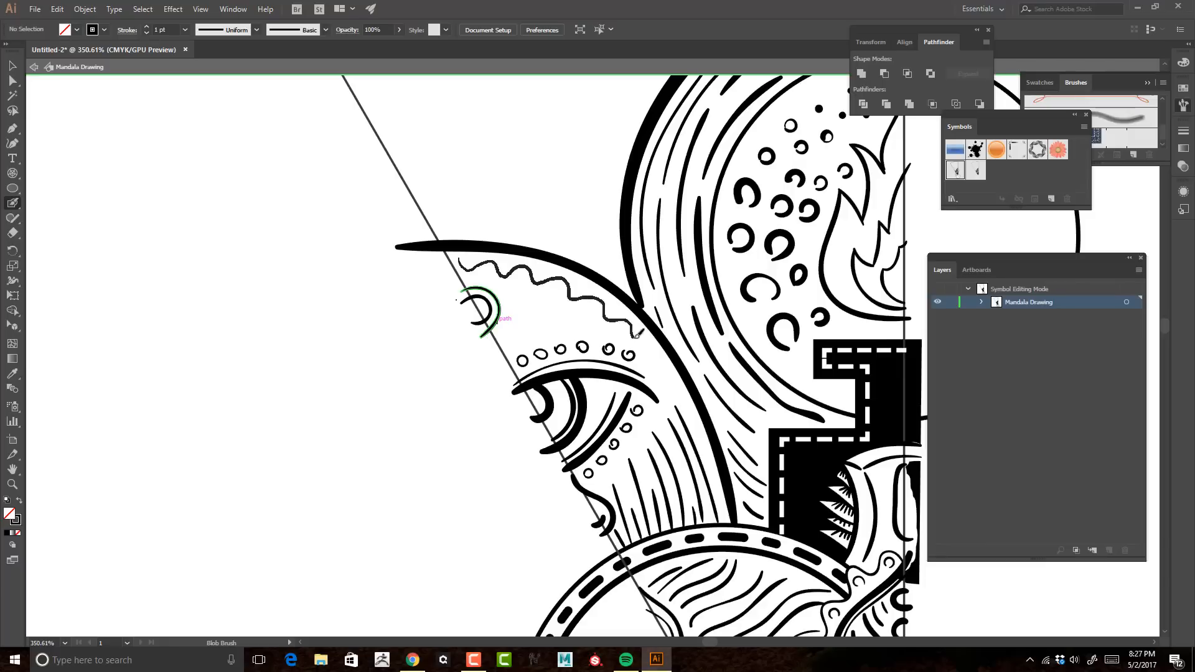
pyautogui.moveTo(636, 337); pyautogui.dragTo(652, 353)
pyautogui.press('space')
pyautogui.moveTo(672, 282); pyautogui.dragTo(672, 217)
# Step: Delete the small open circles above and below the eye
pyautogui.press('z')
pyautogui.hotkey('shift', 'b')
pyautogui.press('v')
pyautogui.click(540, 317)
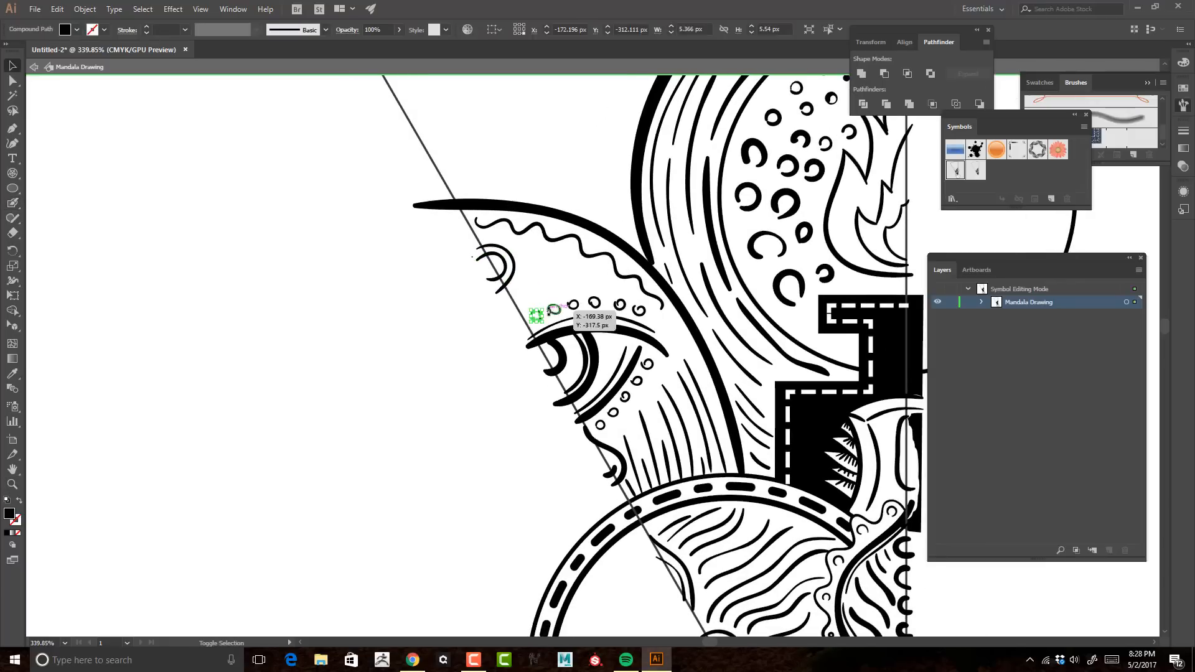
pyautogui.press('Delete')
pyautogui.click(550, 309)
pyautogui.press('Delete')
pyautogui.click(621, 306)
pyautogui.press('Delete')
pyautogui.click(627, 398)
pyautogui.press('Delete')
# Step: Add solid round dots along the upper and lower lids and one at the centre of the concentric arcs
pyautogui.hotkey('shift', 'b')
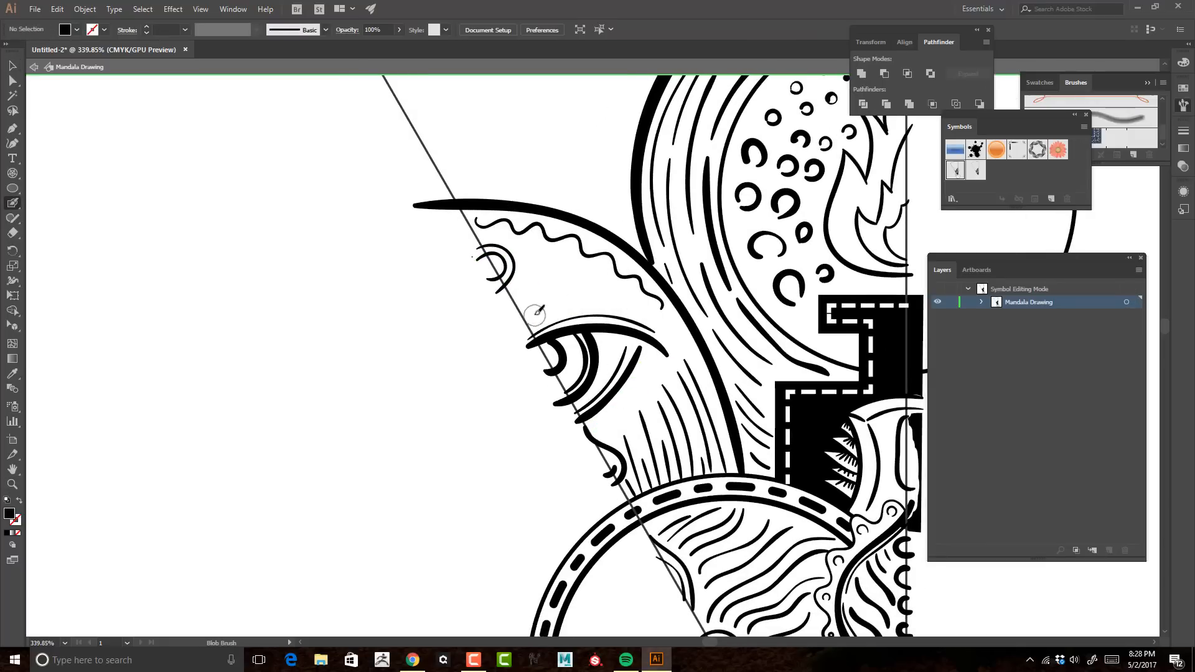
pyautogui.click(535, 309)
pyautogui.click(564, 301)
pyautogui.click(587, 300)
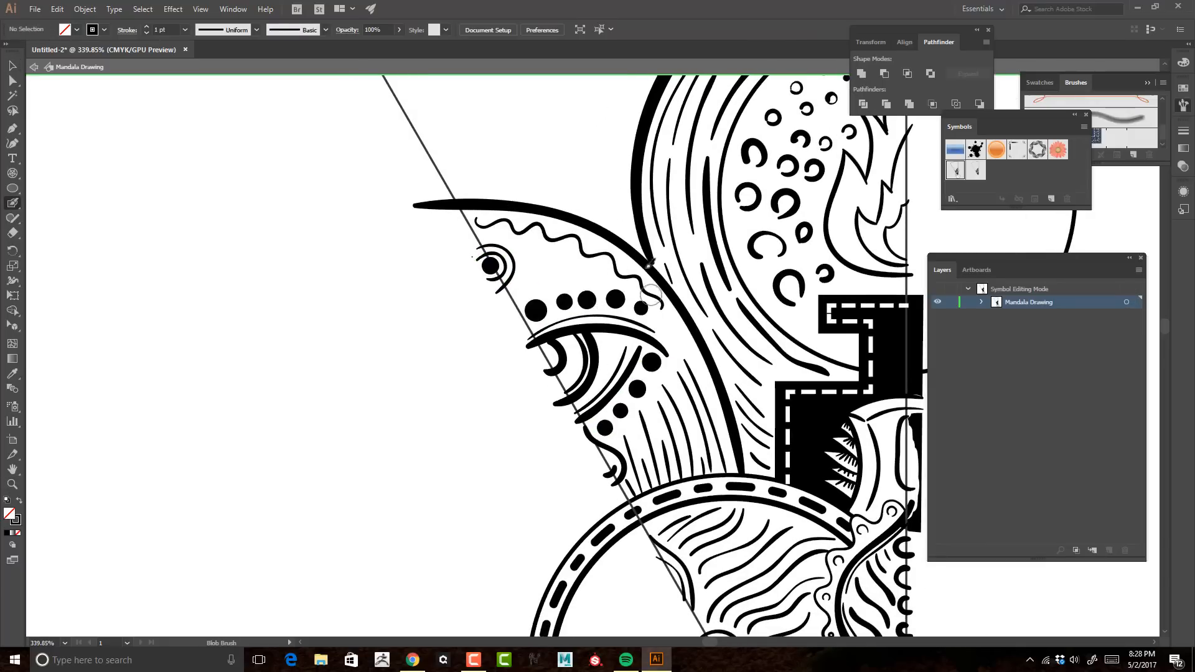
# Step: Fill the eye's pupil with one large solid dot
pyautogui.hotkey('ctrl', 'space')
pyautogui.moveTo(676, 266)
pyautogui.mouseDown()
pyautogui.moveTo(488, 170)
pyautogui.moveTo(747, 268)
pyautogui.mouseUp()
pyautogui.click(524, 372)
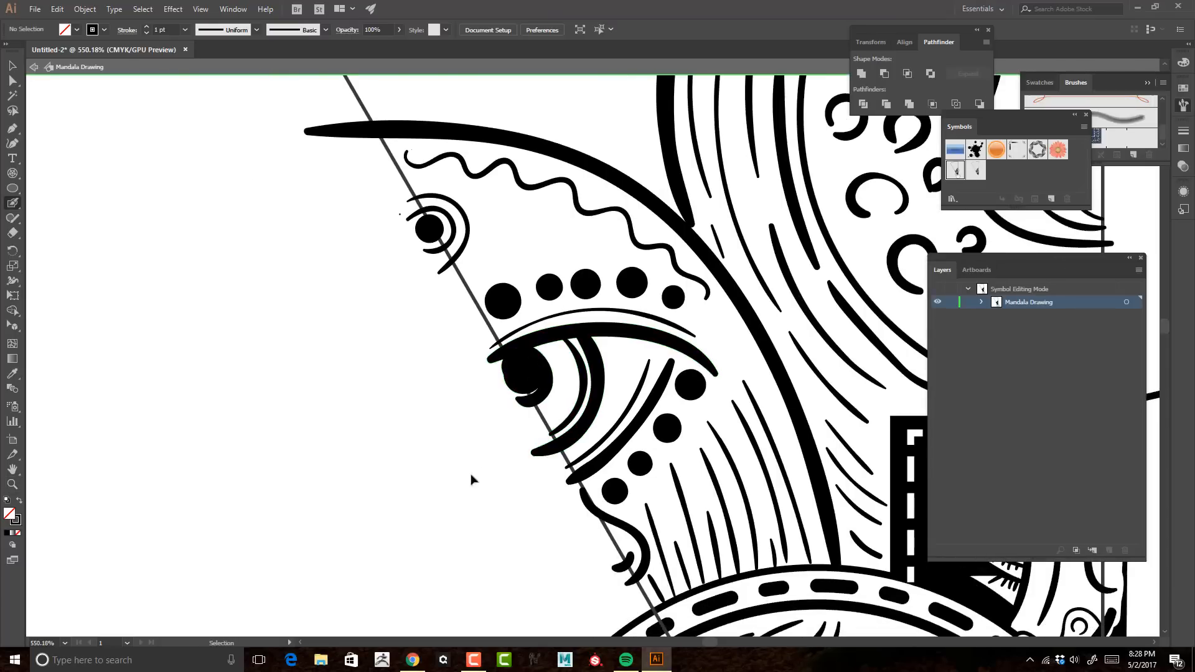
# Step: Leave symbol editing, review the dotted eyes across the whole mandala, and reopen the drawing symbol
pyautogui.press('z')
pyautogui.moveTo(595, 377); pyautogui.dragTo(398, 389)
pyautogui.press('Escape')
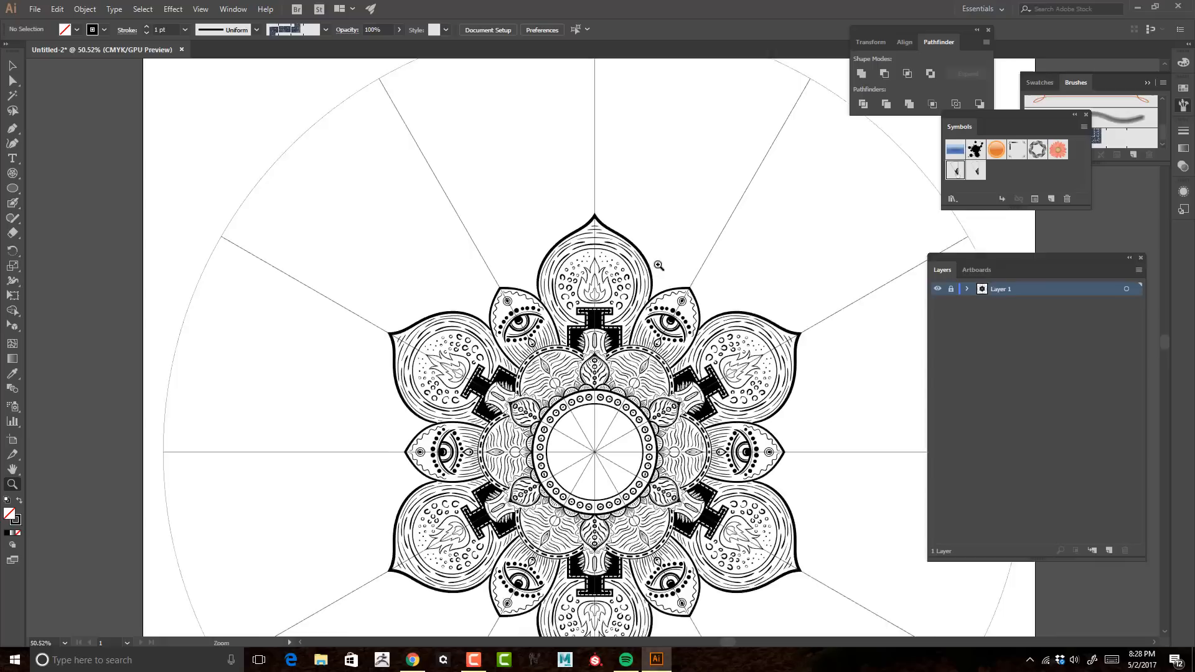
pyautogui.moveTo(658, 266); pyautogui.dragTo(753, 232)
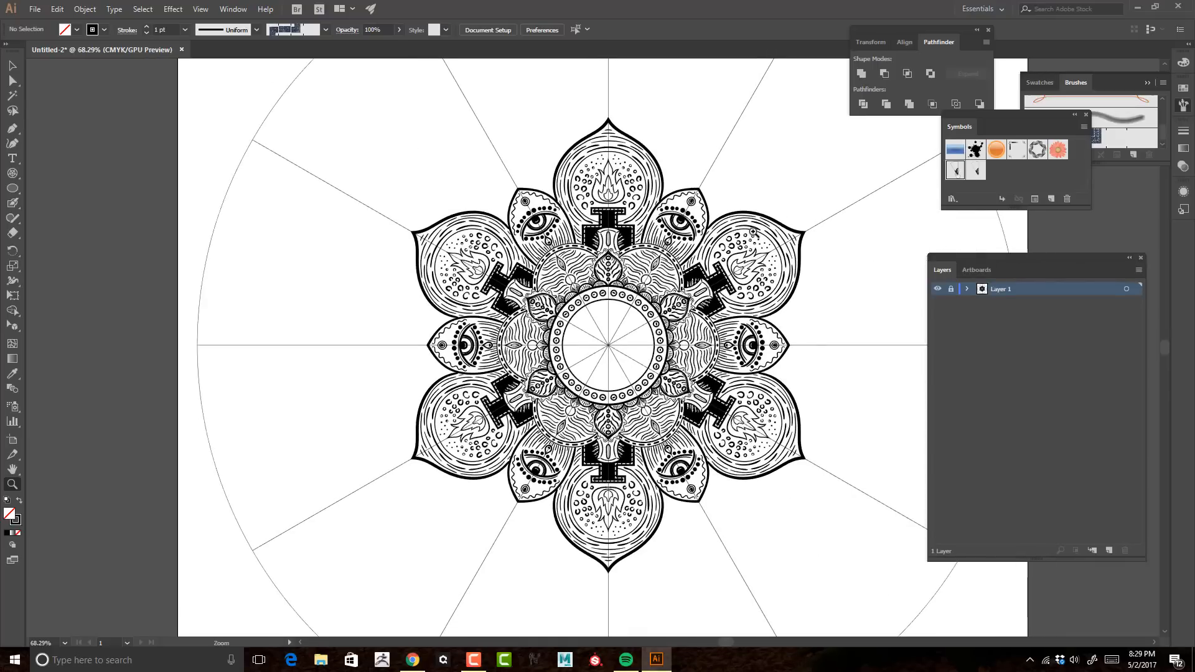
pyautogui.moveTo(645, 295); pyautogui.dragTo(831, 272)
pyautogui.doubleClick(955, 170)
# Step: Place a circle about 216 px across over the gap between the flame petal and the slanted guide, and send it to back
pyautogui.moveTo(569, 304)
pyautogui.mouseDown()
pyautogui.moveTo(681, 448)
pyautogui.moveTo(585, 105)
pyautogui.mouseUp()
pyautogui.press('b')
pyautogui.press('v')
pyautogui.moveTo(797, 137); pyautogui.dragTo(846, 283)
pyautogui.moveTo(615, 243); pyautogui.dragTo(630, 264)
pyautogui.hotkey('ctrl', 'shift', '[')
# Step: Thicken the stroke of the new large circle behind the flame petal
pyautogui.click(795, 262)
pyautogui.press('z')
pyautogui.moveTo(785, 264); pyautogui.dragTo(789, 262)
pyautogui.moveTo(789, 262)
pyautogui.mouseDown()
pyautogui.moveTo(746, 199)
pyautogui.moveTo(777, 226)
pyautogui.mouseUp()
pyautogui.press('b')
pyautogui.press('v')
pyautogui.click(596, 216)
pyautogui.click(146, 27)
pyautogui.click(146, 27)
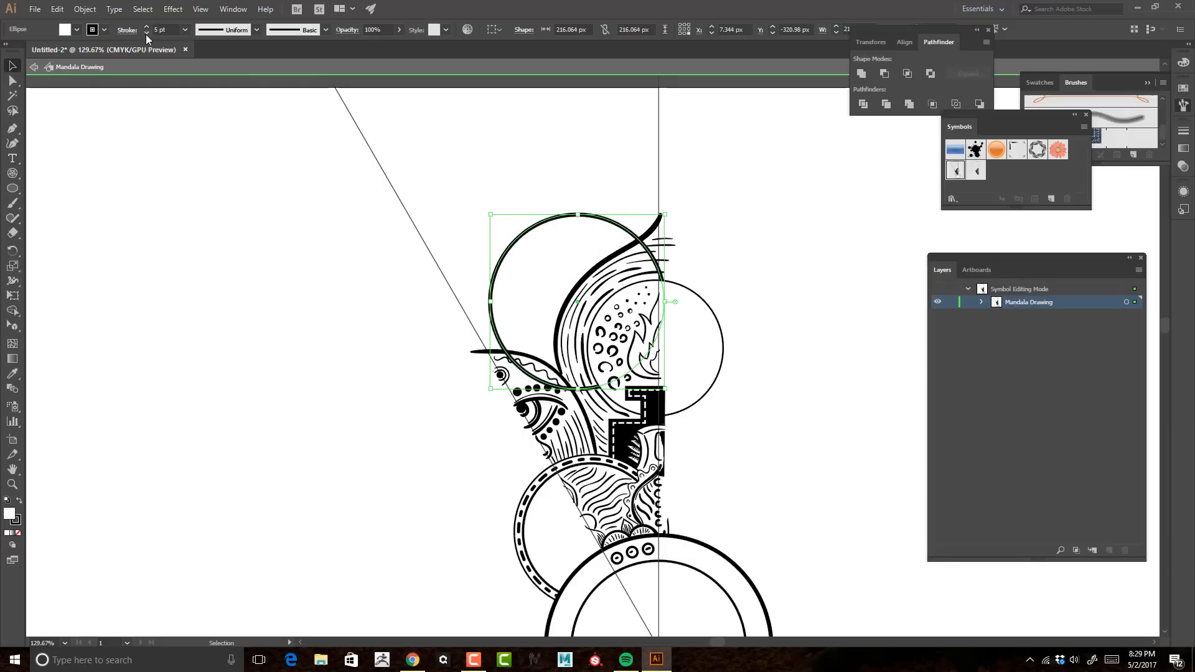
pyautogui.click(146, 27)
# Step: Paint a white patch with the Blob Brush over the parts of the new circle that overlap the flame petal and eye
pyautogui.click(652, 494)
pyautogui.click(669, 499)
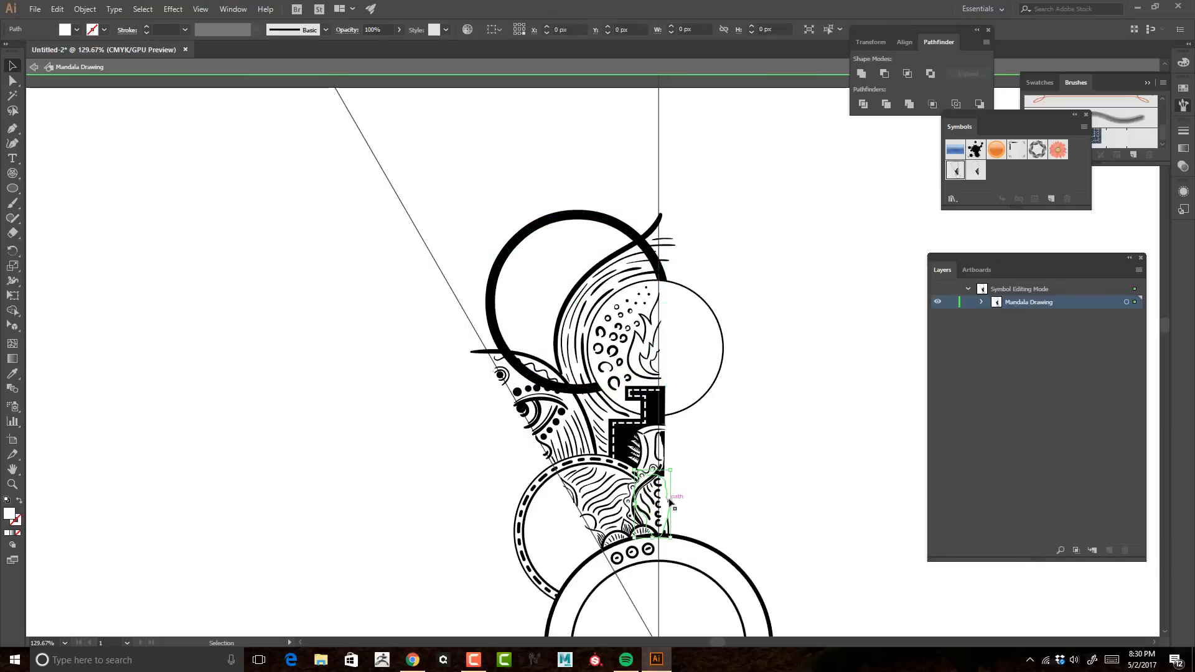
pyautogui.hotkey('shift', 'b')
pyautogui.moveTo(643, 287)
pyautogui.mouseDown()
pyautogui.moveTo(646, 255)
pyautogui.moveTo(540, 381)
pyautogui.moveTo(501, 374)
pyautogui.mouseUp()
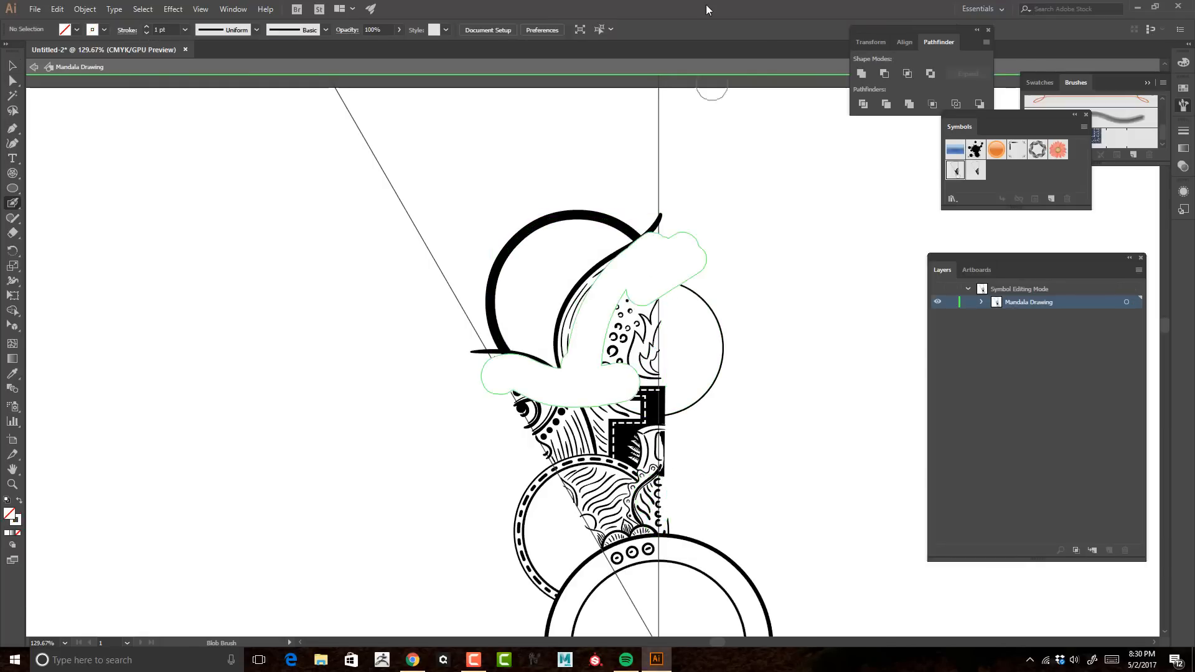
# Step: Restack the white patch so it sits behind the flame petal and eye but in front of the thick circle
pyautogui.press('v')
pyautogui.click(667, 244)
pyautogui.hotkey('ctrl', 'shift', '[')
pyautogui.hotkey('ctrl', ']')
pyautogui.click(805, 201)
pyautogui.press('z')
pyautogui.moveTo(797, 220); pyautogui.dragTo(761, 116)
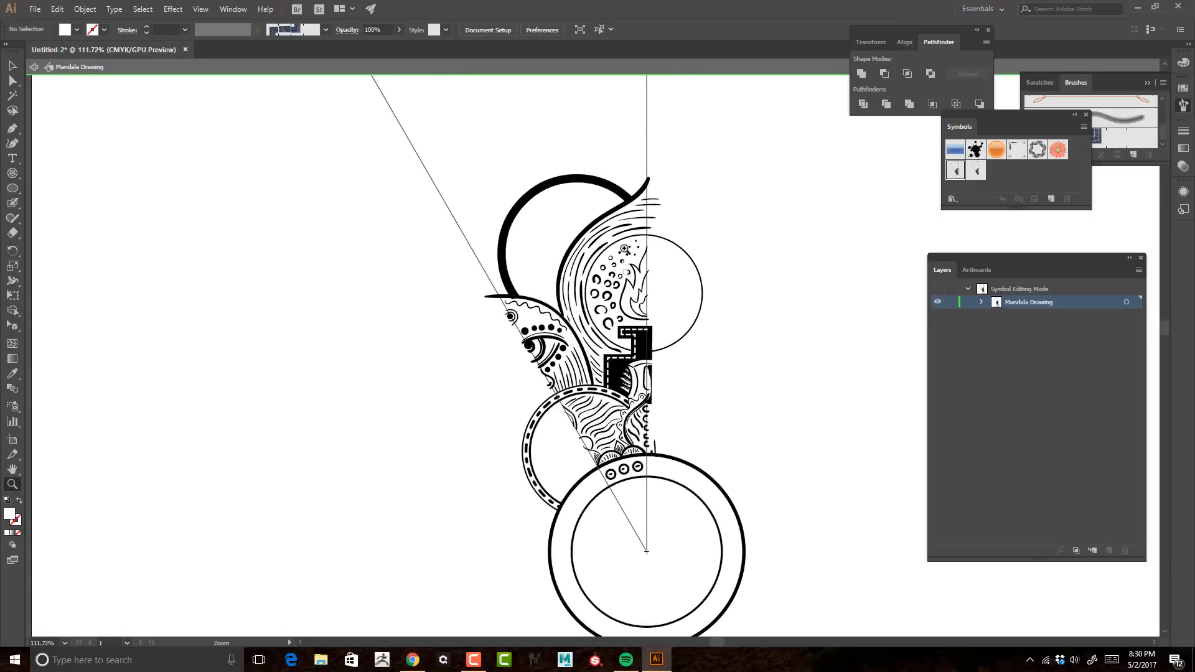
# Step: Set the stroke to black and paint a double band of overlapping scallops along the thick circle's inner edge with the Blob Brush
pyautogui.hotkey('shift', 'b')
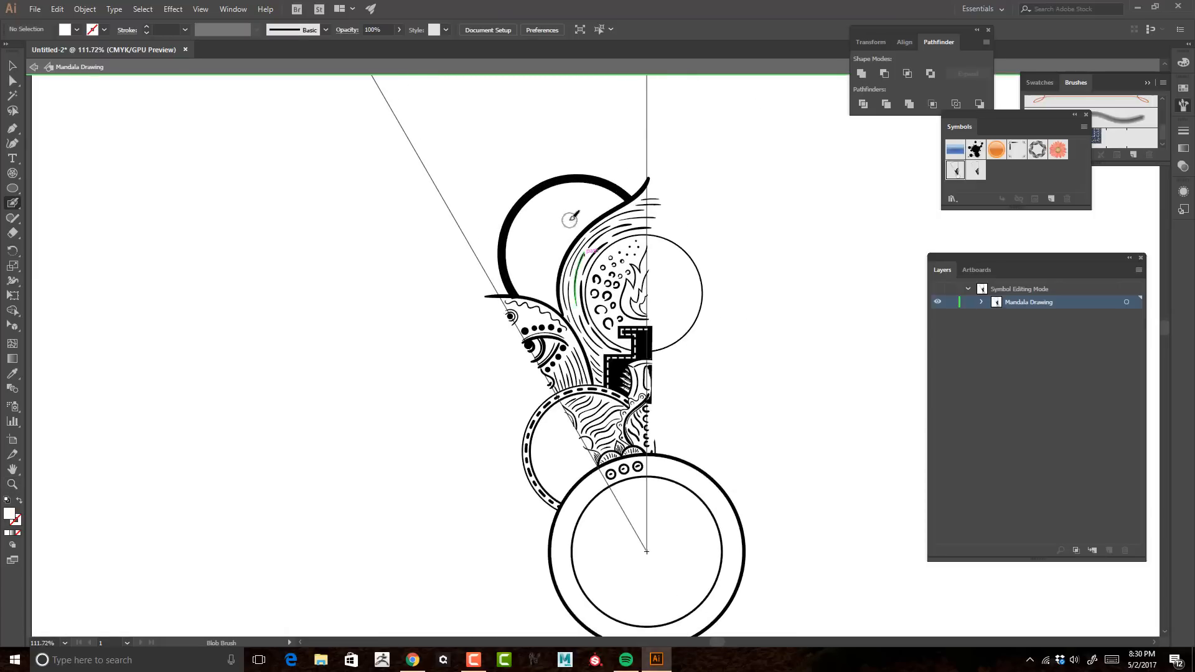
pyautogui.click(104, 30)
pyautogui.click(38, 66)
pyautogui.click(601, 273)
pyautogui.press('z')
pyautogui.moveTo(534, 218); pyautogui.dragTo(664, 283)
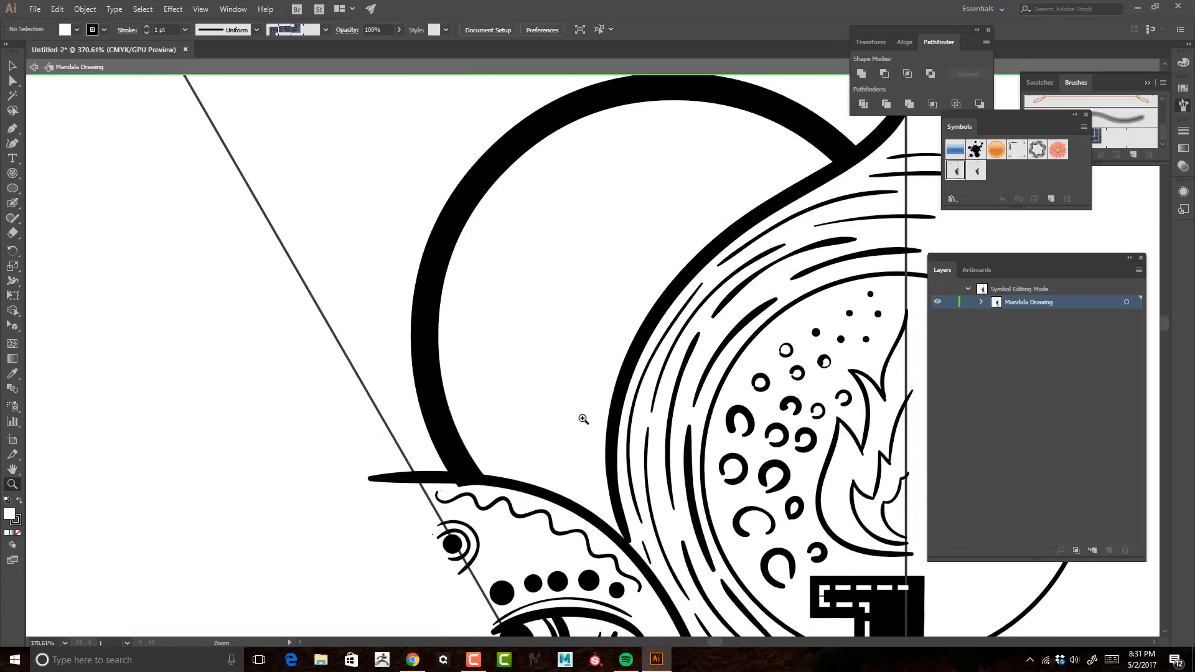
pyautogui.hotkey('shift', 'b')
pyautogui.moveTo(470, 466)
pyautogui.mouseDown()
pyautogui.moveTo(520, 187)
pyautogui.moveTo(572, 124)
pyautogui.moveTo(585, 154)
pyautogui.moveTo(677, 124)
pyautogui.moveTo(765, 125)
pyautogui.moveTo(831, 163)
pyautogui.mouseUp()
pyautogui.moveTo(477, 463)
pyautogui.mouseDown()
pyautogui.moveTo(519, 480)
pyautogui.moveTo(525, 429)
pyautogui.moveTo(497, 407)
pyautogui.moveTo(488, 298)
pyautogui.moveTo(601, 154)
pyautogui.mouseUp()
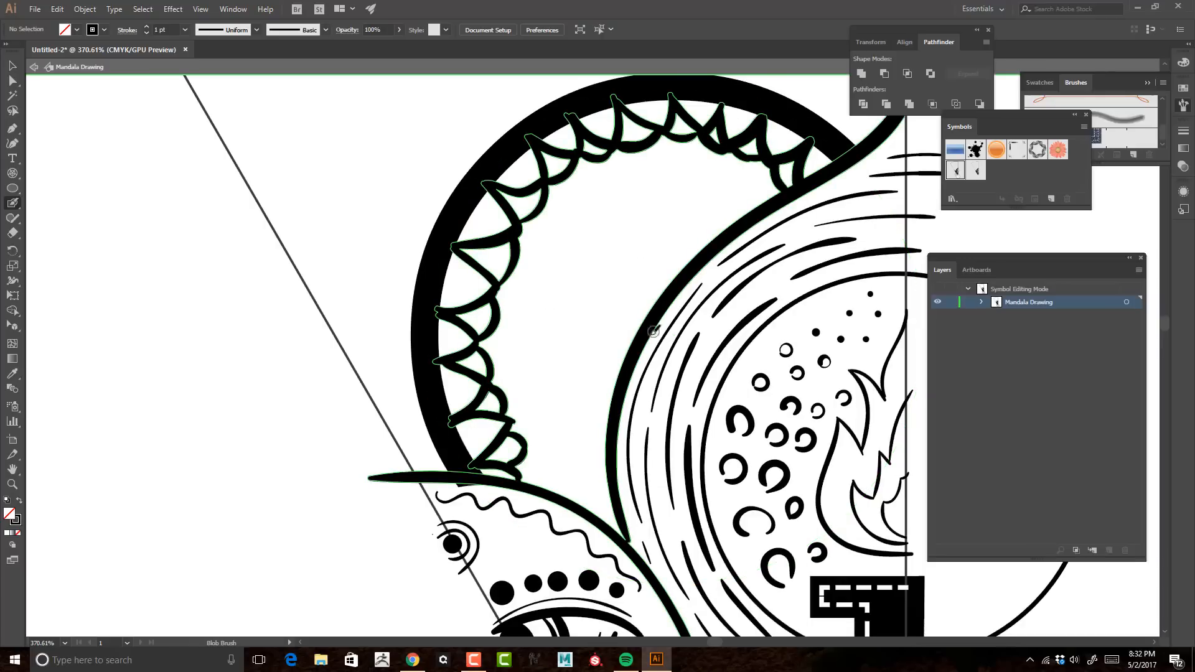
# Step: Paint short accent strokes inside the scallops along the thick circle's inner edge
pyautogui.moveTo(479, 209); pyautogui.dragTo(483, 207)
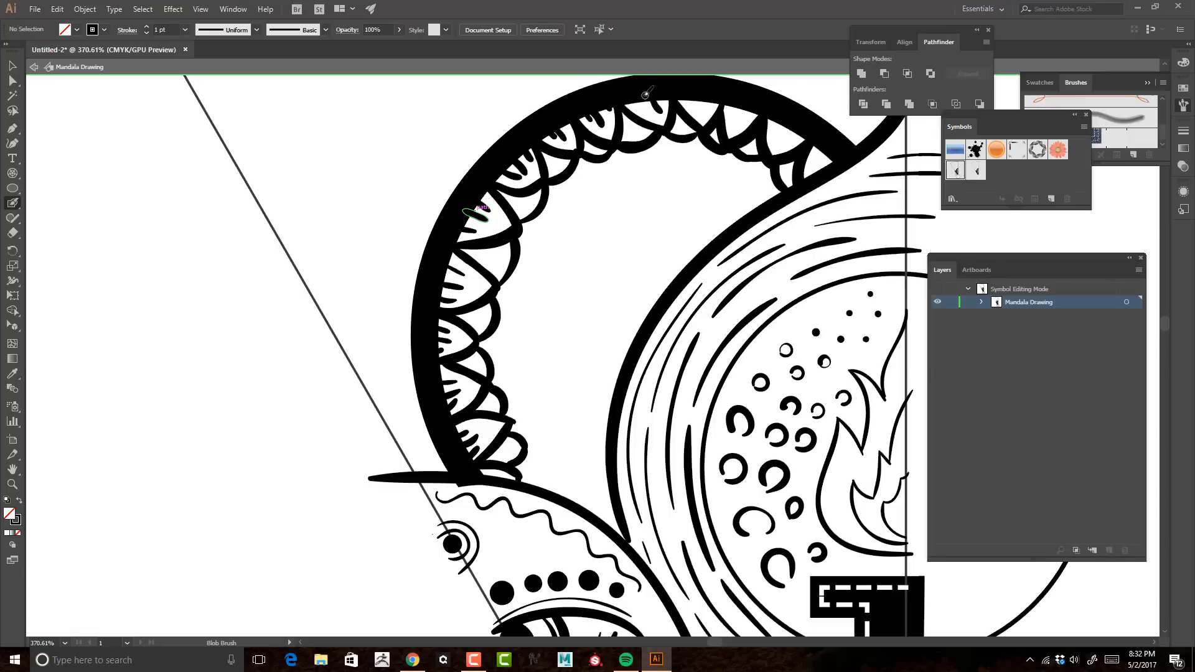
pyautogui.moveTo(777, 143); pyautogui.dragTo(784, 130)
pyautogui.moveTo(792, 143); pyautogui.dragTo(799, 131)
pyautogui.moveTo(814, 165); pyautogui.dragTo(827, 155)
pyautogui.moveTo(787, 169); pyautogui.dragTo(790, 164)
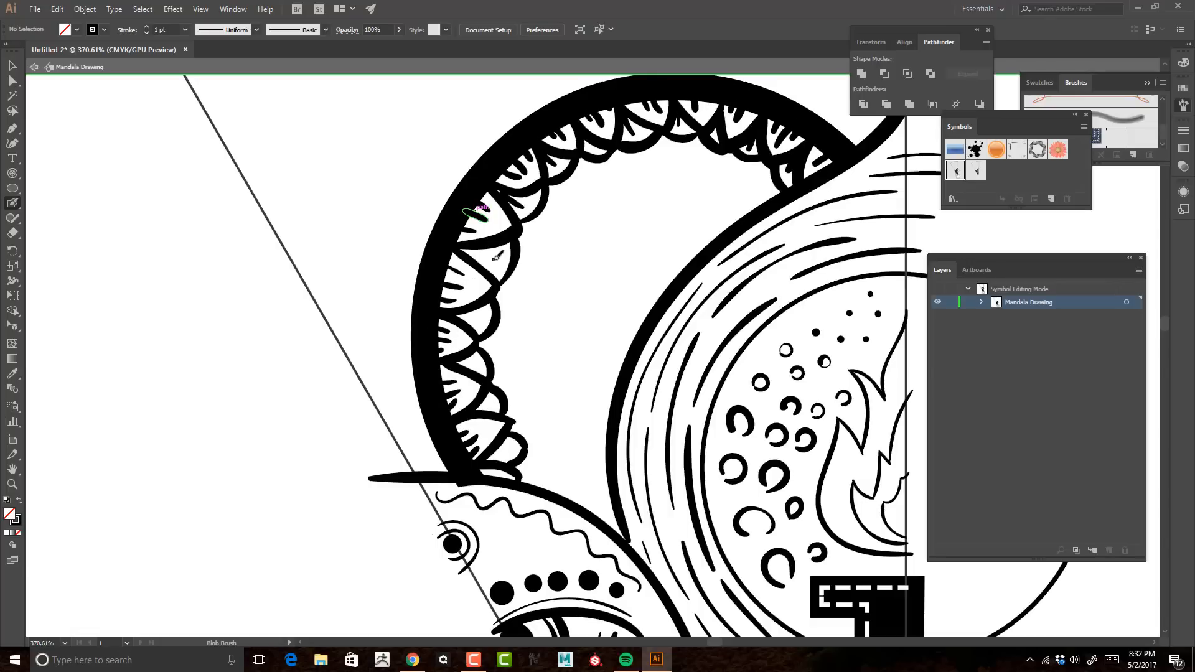
# Step: Fill the space between the scallops and the flame petal with concentric wavy lines that get finer toward the petal edge
pyautogui.press('z')
pyautogui.moveTo(579, 271)
pyautogui.mouseDown()
pyautogui.moveTo(493, 243)
pyautogui.moveTo(547, 296)
pyautogui.mouseUp()
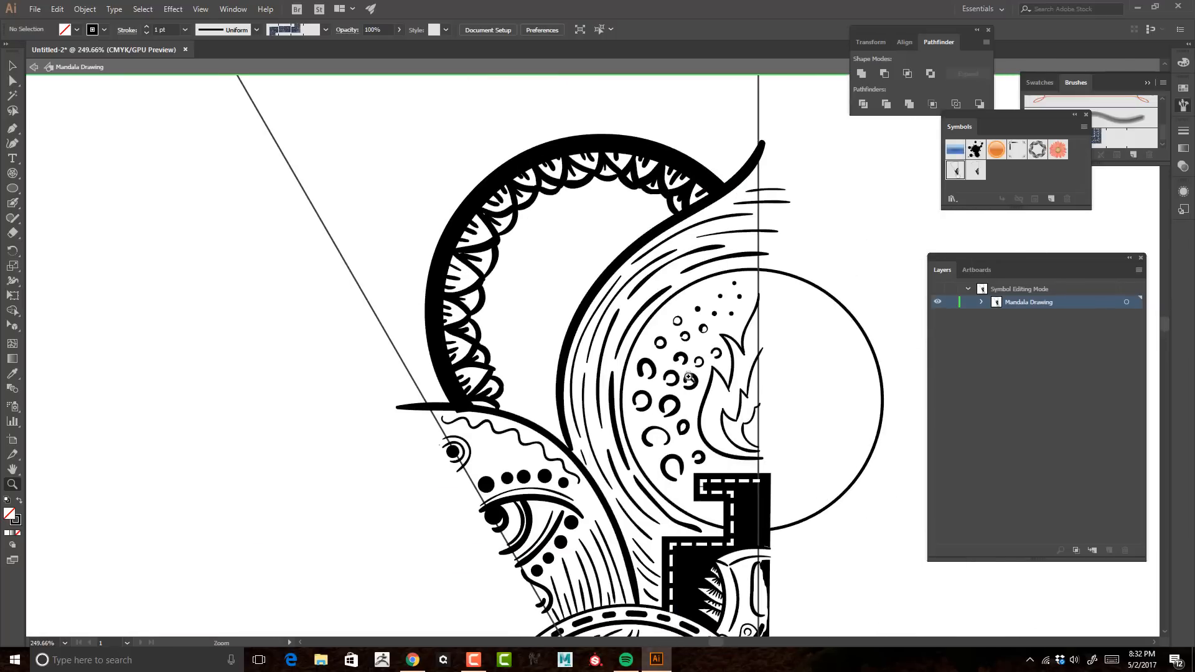
pyautogui.hotkey('ctrl', 'z')
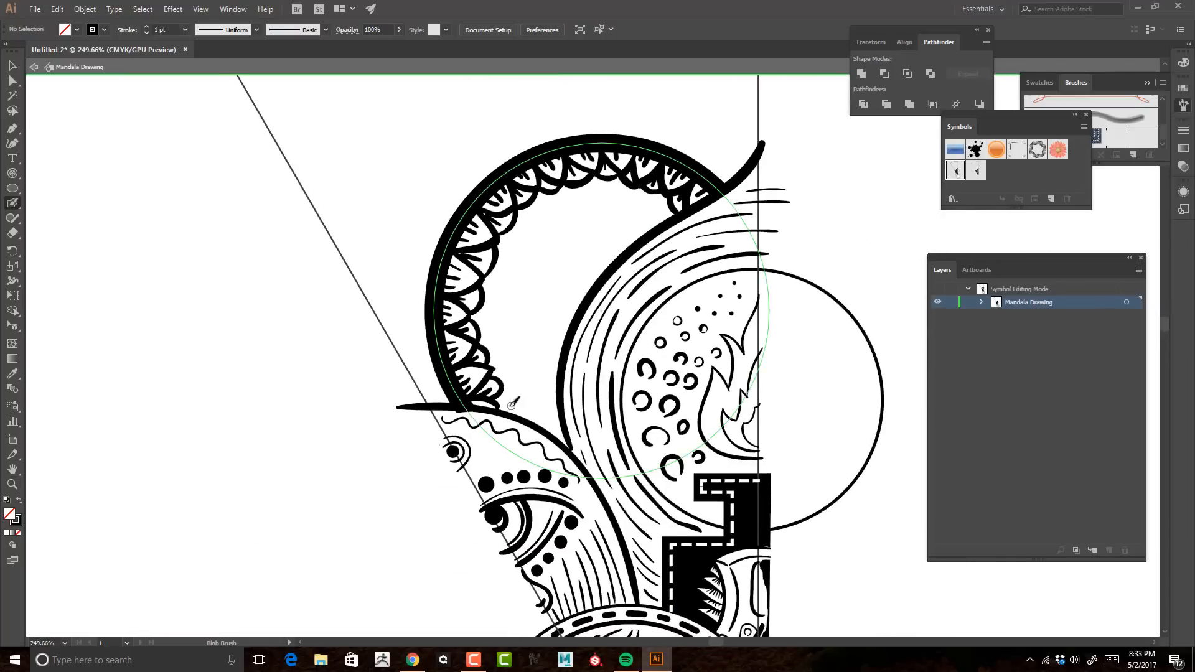
pyautogui.moveTo(673, 214); pyautogui.dragTo(674, 213)
pyautogui.moveTo(523, 412); pyautogui.dragTo(537, 378)
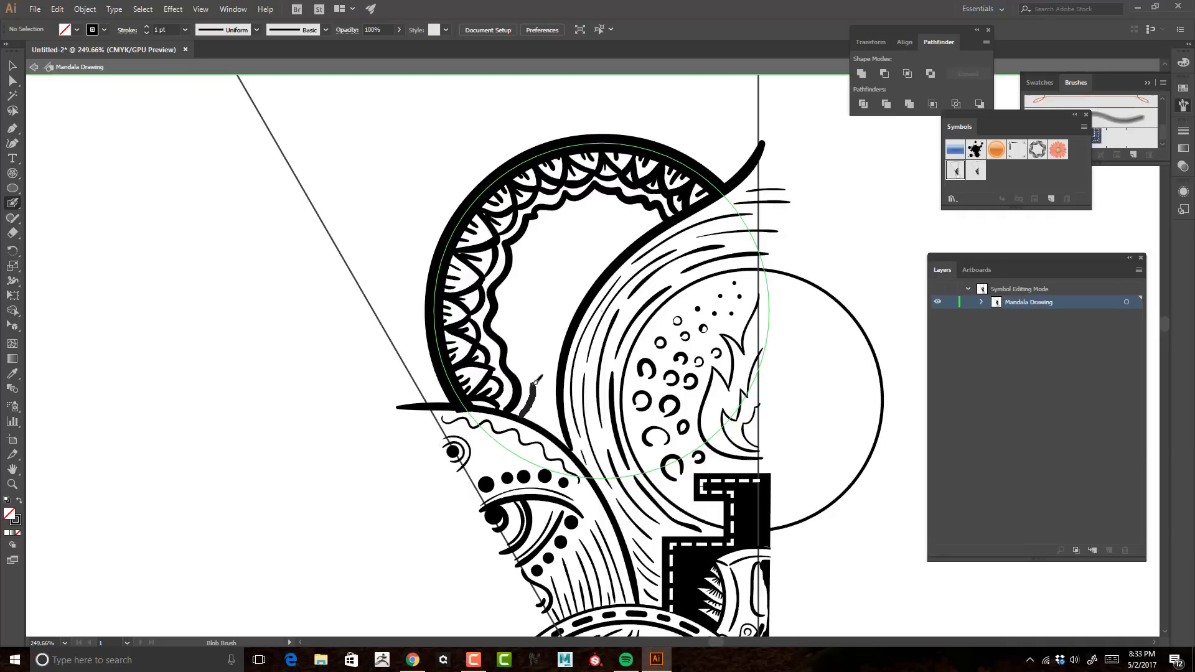
pyautogui.moveTo(538, 231); pyautogui.dragTo(657, 218)
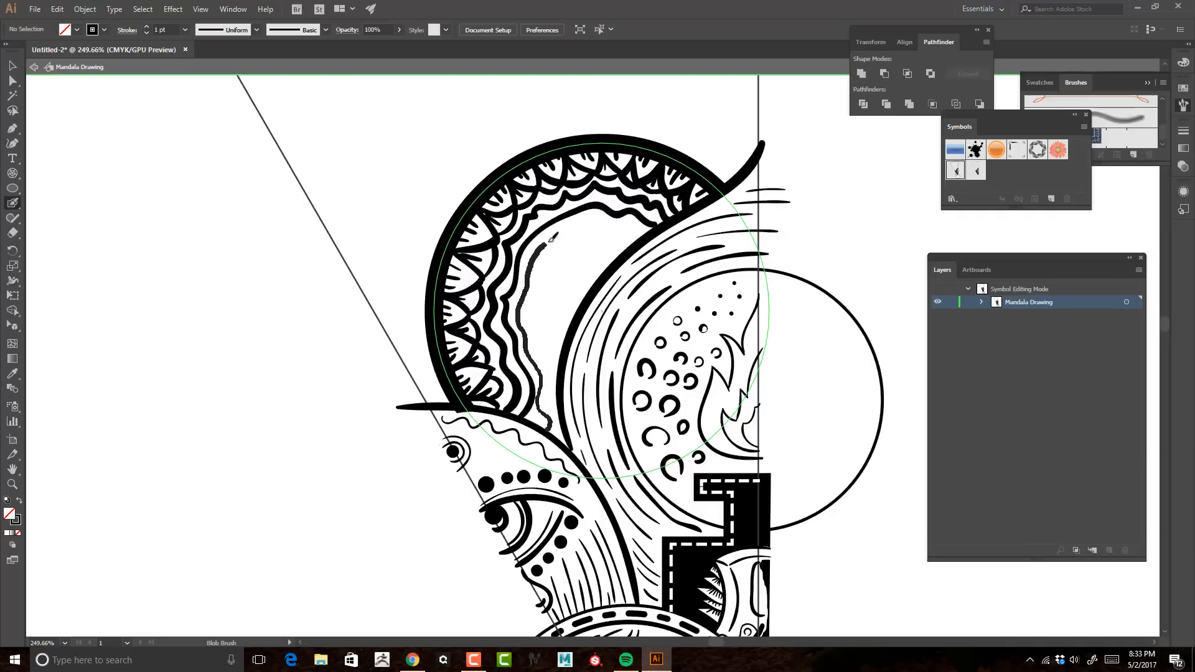
pyautogui.moveTo(551, 238); pyautogui.dragTo(645, 235)
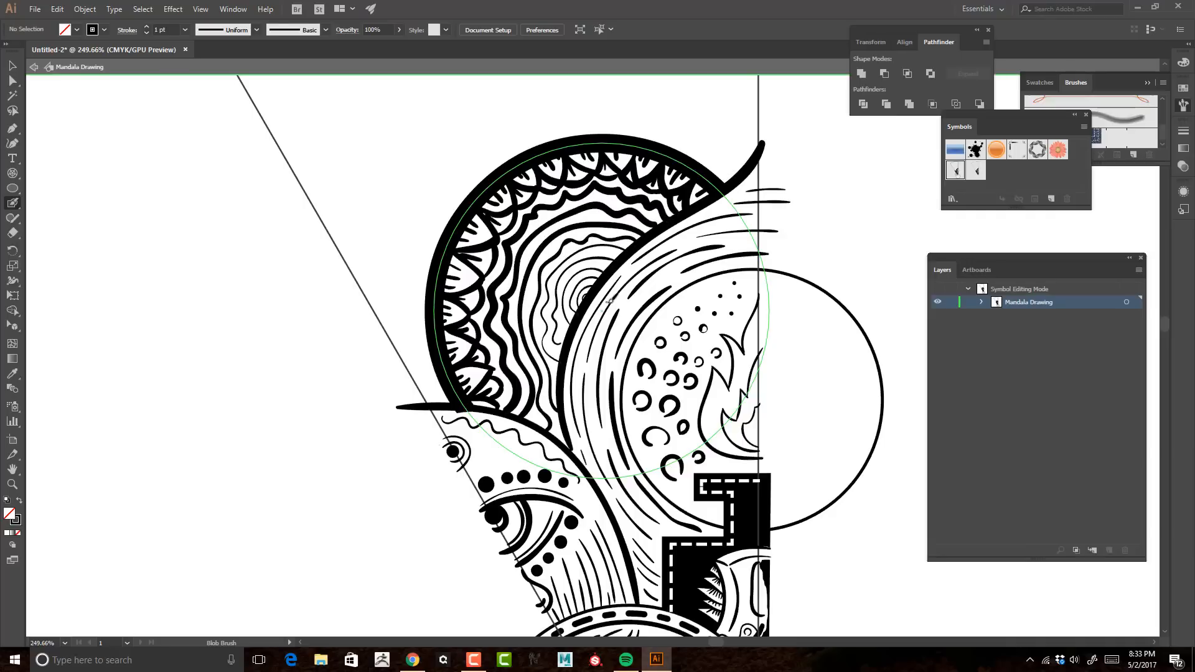
# Step: Duplicate a central circle in place and enlarge the copy from its centre to about 820 px across
pyautogui.press('z')
pyautogui.moveTo(662, 240); pyautogui.dragTo(561, 276)
pyautogui.moveTo(683, 360); pyautogui.dragTo(648, 364)
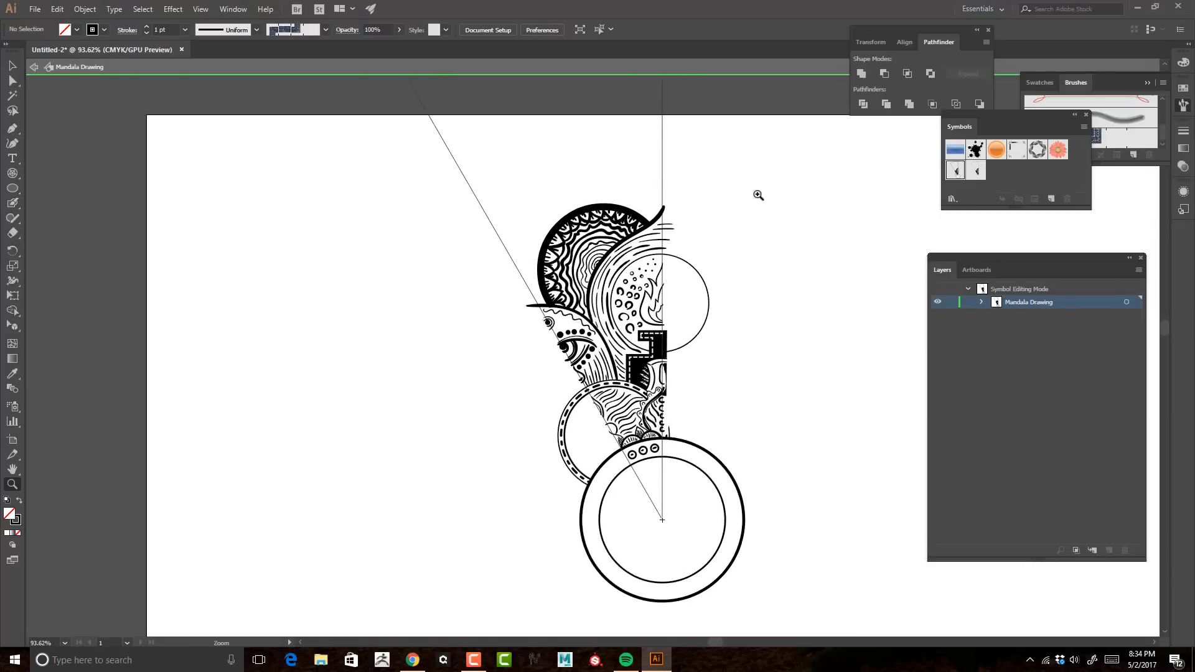
pyautogui.press('v')
pyautogui.click(721, 481)
pyautogui.hotkey('ctrl', 'c')
pyautogui.hotkey('ctrl', 'f')
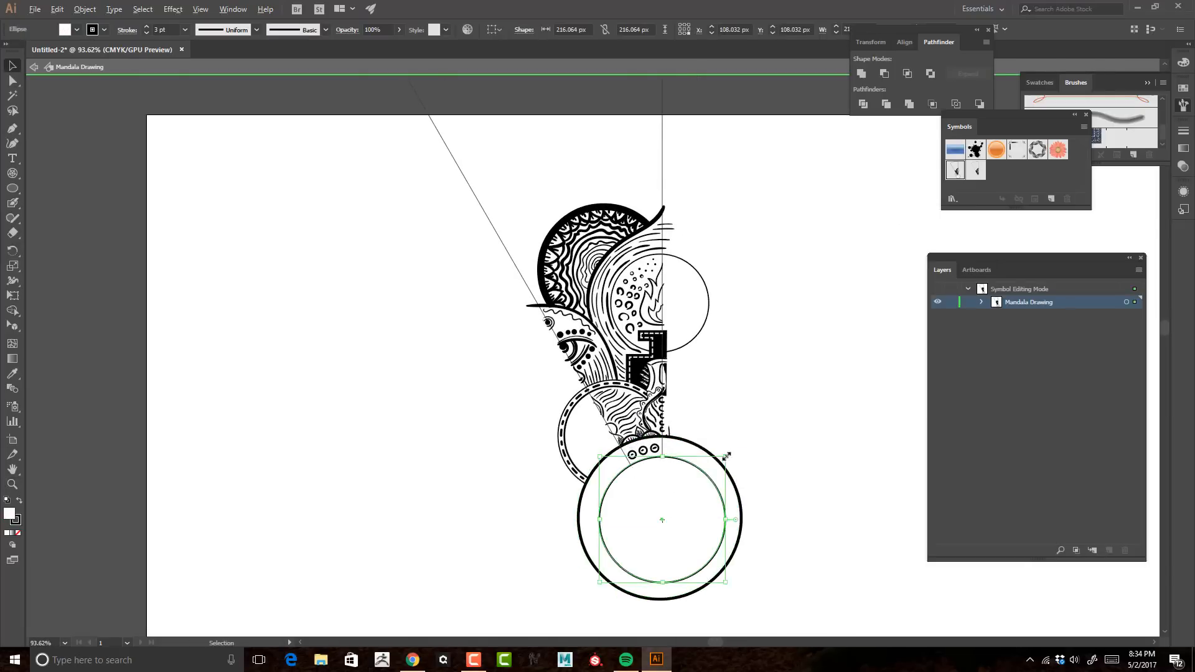
pyautogui.moveTo(745, 437); pyautogui.dragTo(901, 280)
pyautogui.press('z')
pyautogui.moveTo(827, 376); pyautogui.dragTo(679, 280)
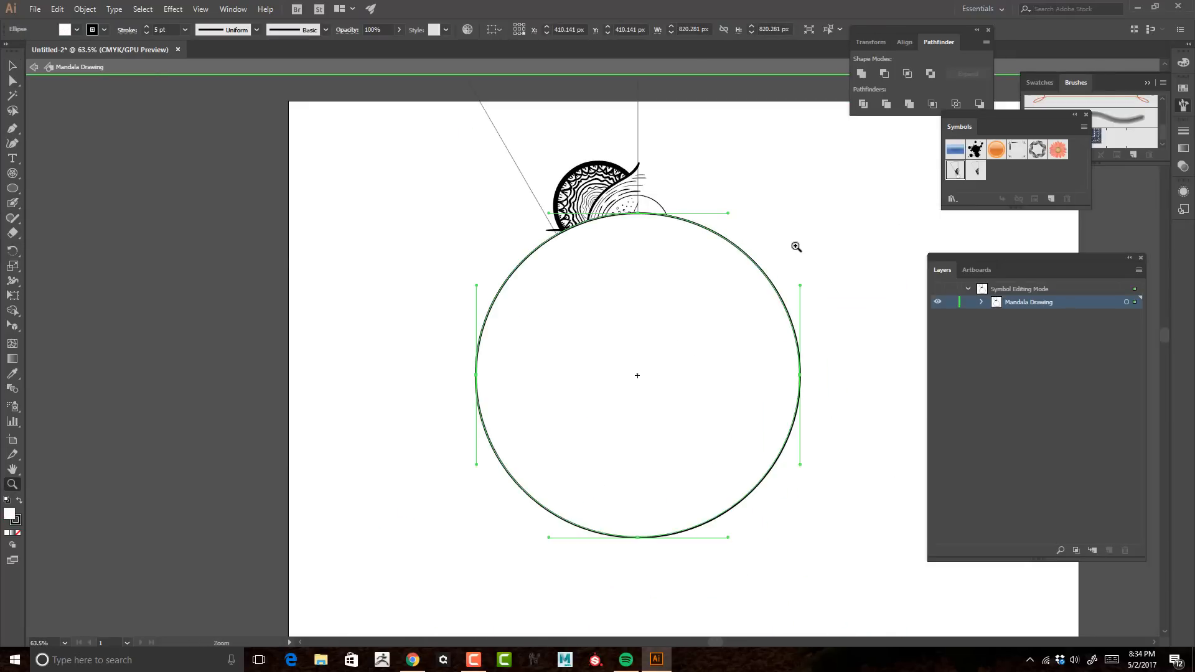
# Step: Enlarge the big circle further and duplicate it to form a double ring, sending both circles behind the artwork
pyautogui.press('v')
pyautogui.moveTo(800, 212); pyautogui.dragTo(837, 176)
pyautogui.hotkey('ctrl', 'shift', '[')
pyautogui.hotkey('ctrl', 'c')
pyautogui.hotkey('ctrl', 'f')
pyautogui.hotkey('ctrl', 'shift', '[')
# Step: Leave symbol editing, review the double ring around the whole mandala, and reopen the drawing symbol
pyautogui.doubleClick(742, 174)
pyautogui.hotkey('ctrl', '0')
pyautogui.press('z')
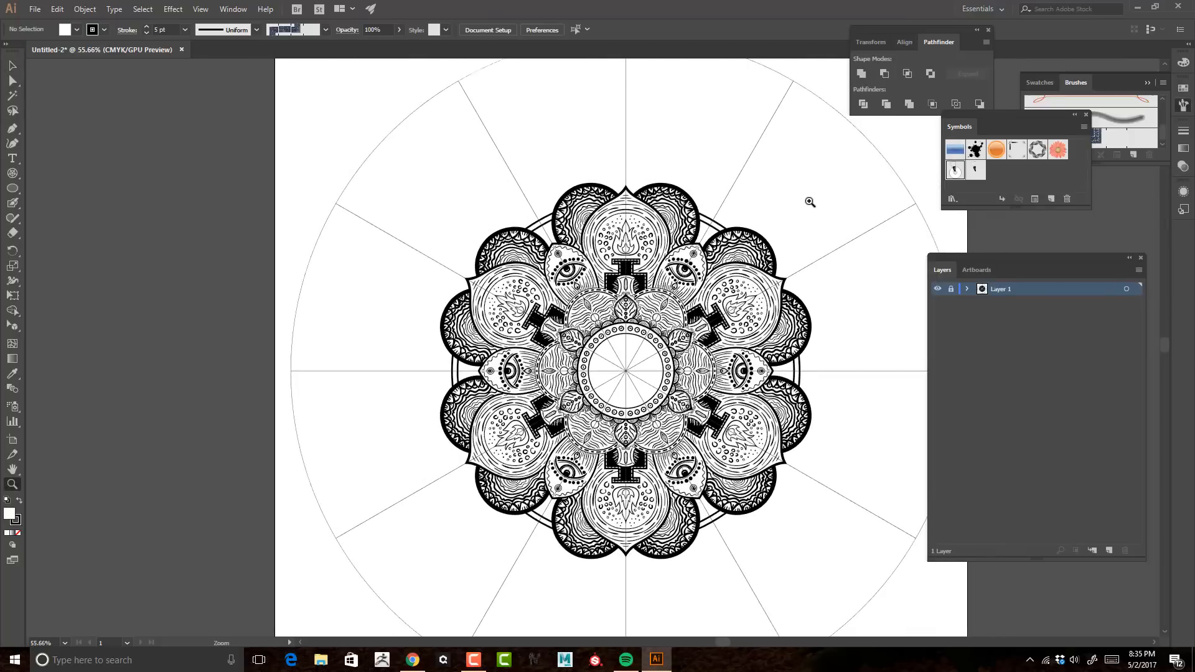
pyautogui.doubleClick(957, 167)
# Step: Fill the gap between the double ring, scalloped circle and eye with fine arcs, a pointed shape and a small curl
pyautogui.moveTo(565, 255); pyautogui.dragTo(771, 413)
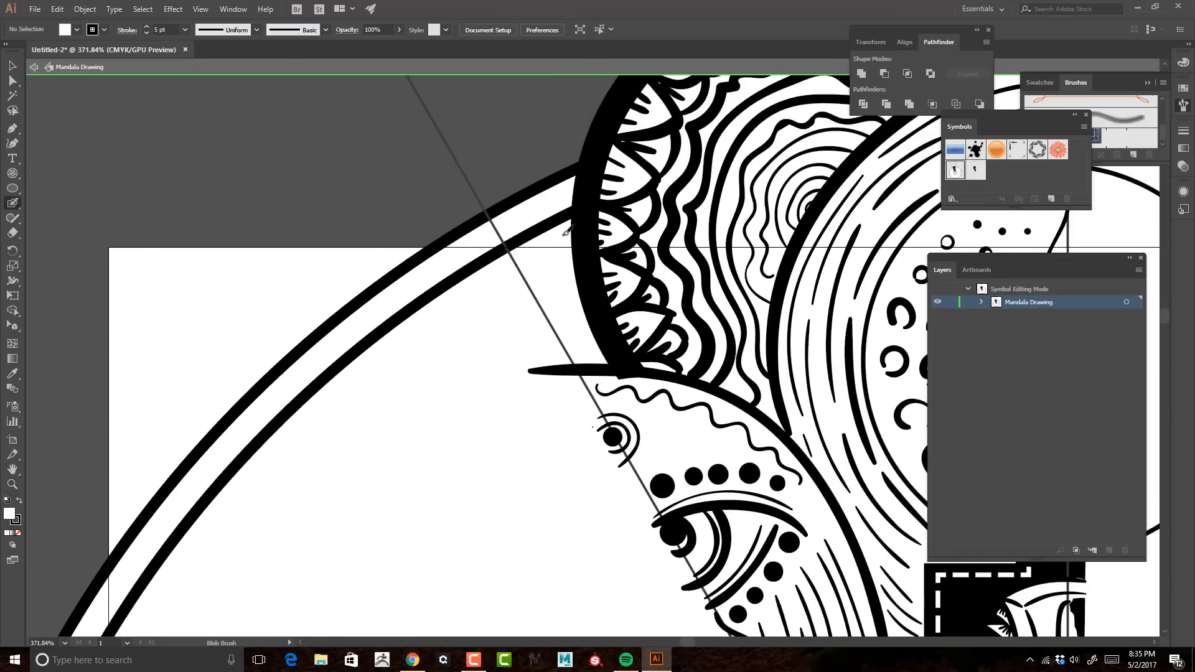
pyautogui.hotkey('ctrl', 'z')
pyautogui.moveTo(528, 244)
pyautogui.mouseDown()
pyautogui.moveTo(574, 266)
pyautogui.moveTo(546, 337)
pyautogui.moveTo(521, 260)
pyautogui.mouseUp()
pyautogui.hotkey('ctrl', 'z')
pyautogui.moveTo(610, 361); pyautogui.dragTo(582, 364)
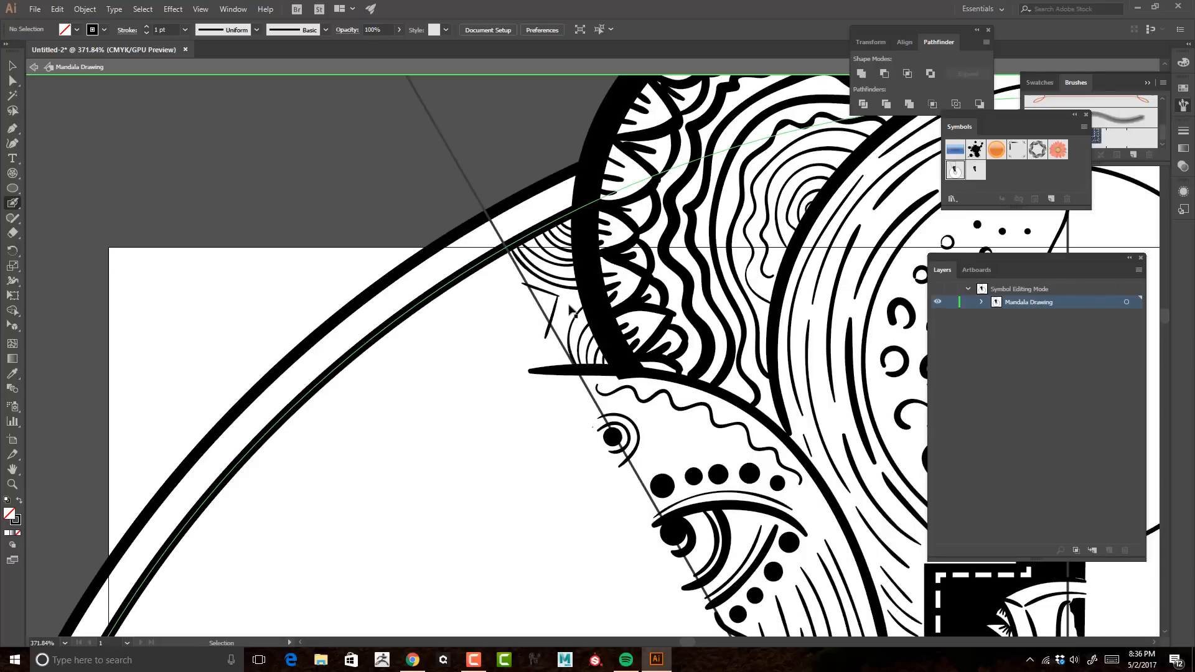
pyautogui.moveTo(581, 296); pyautogui.dragTo(585, 296)
pyautogui.moveTo(535, 308)
pyautogui.mouseDown()
pyautogui.moveTo(567, 349)
pyautogui.moveTo(550, 315)
pyautogui.moveTo(570, 325)
pyautogui.mouseUp()
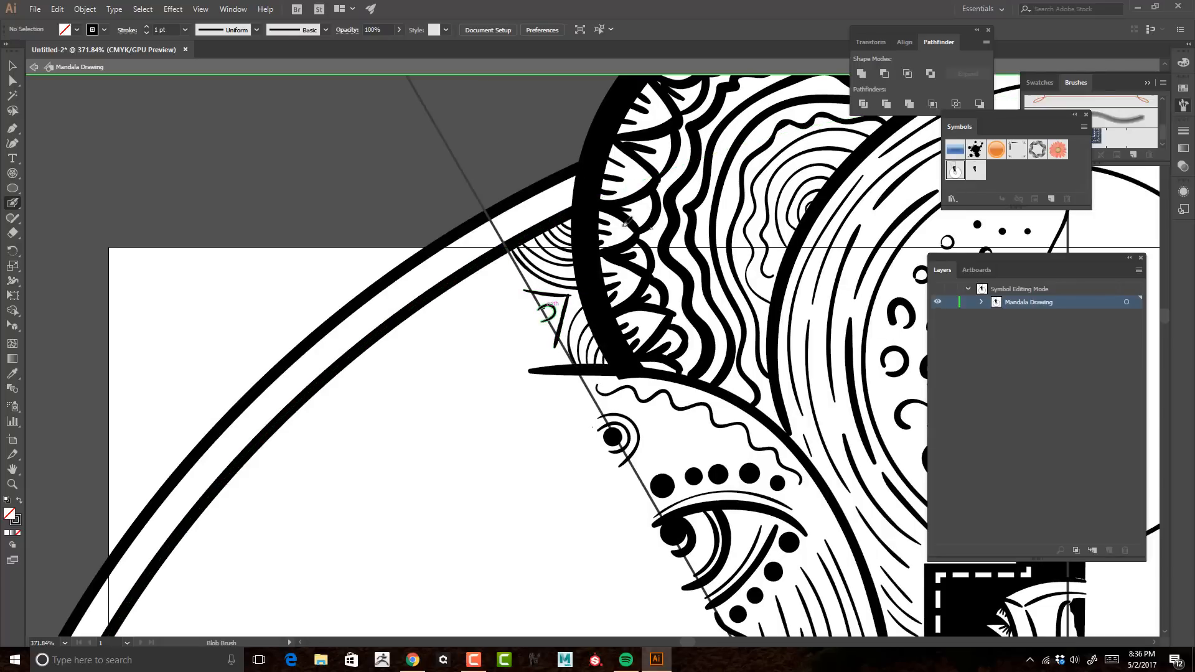
# Step: Hide the wedge guide lines in the Mandala Drawing sublayer and leave symbol editing to view the whole mandala
pyautogui.press('z')
pyautogui.moveTo(730, 291); pyautogui.dragTo(334, 116)
pyautogui.click(981, 302)
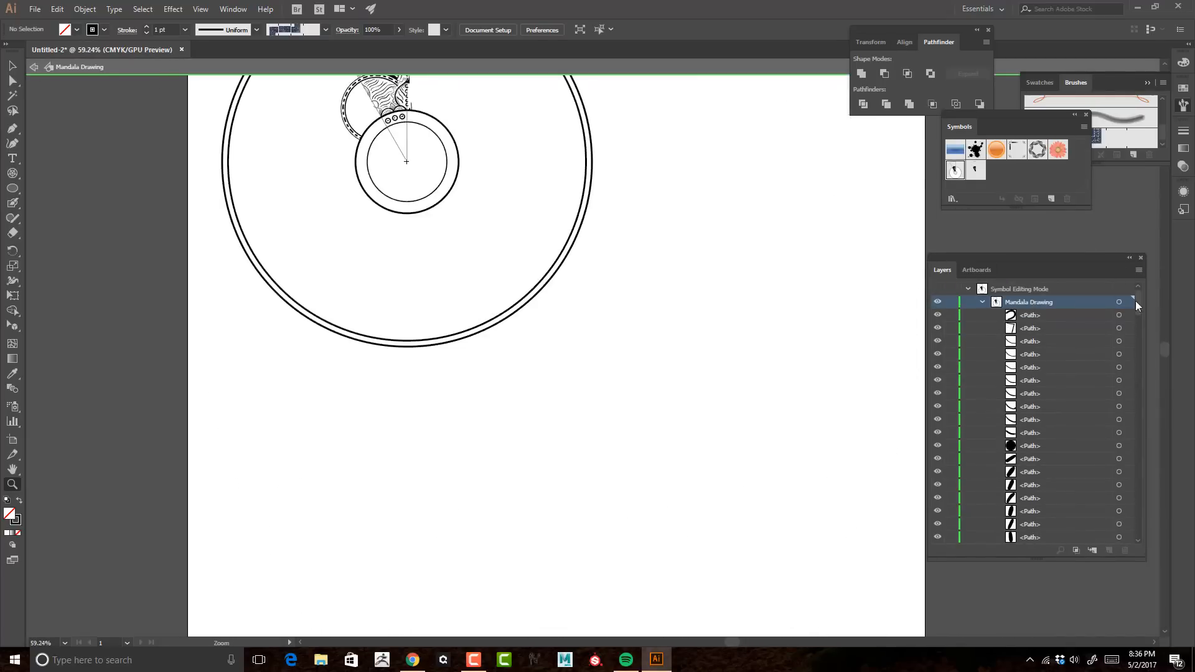
pyautogui.moveTo(1136, 302); pyautogui.dragTo(1159, 508)
pyautogui.click(937, 437)
pyautogui.moveTo(697, 303); pyautogui.dragTo(816, 320)
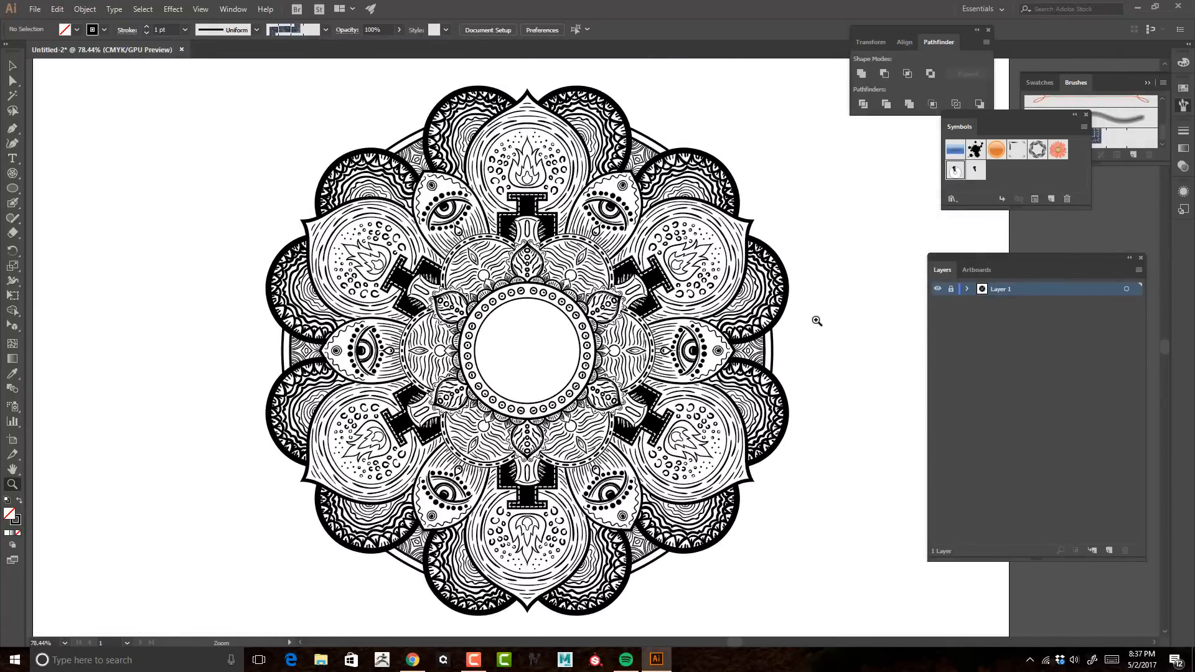